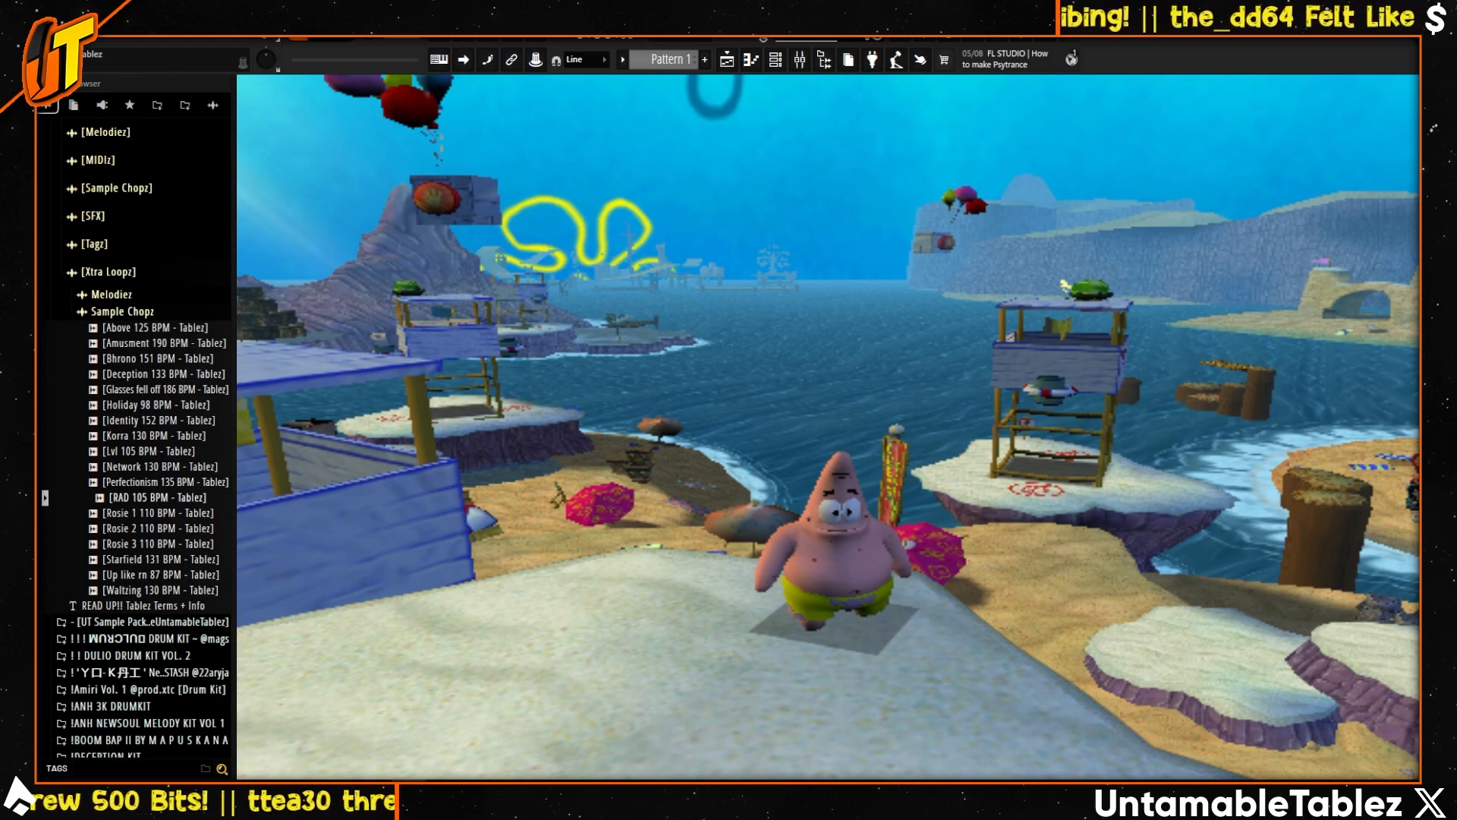
# - Open the piano roll showing the Serato Sample notes of Pattern 1
pyautogui.moveTo(228, 38); pyautogui.dragTo(1152, 36)
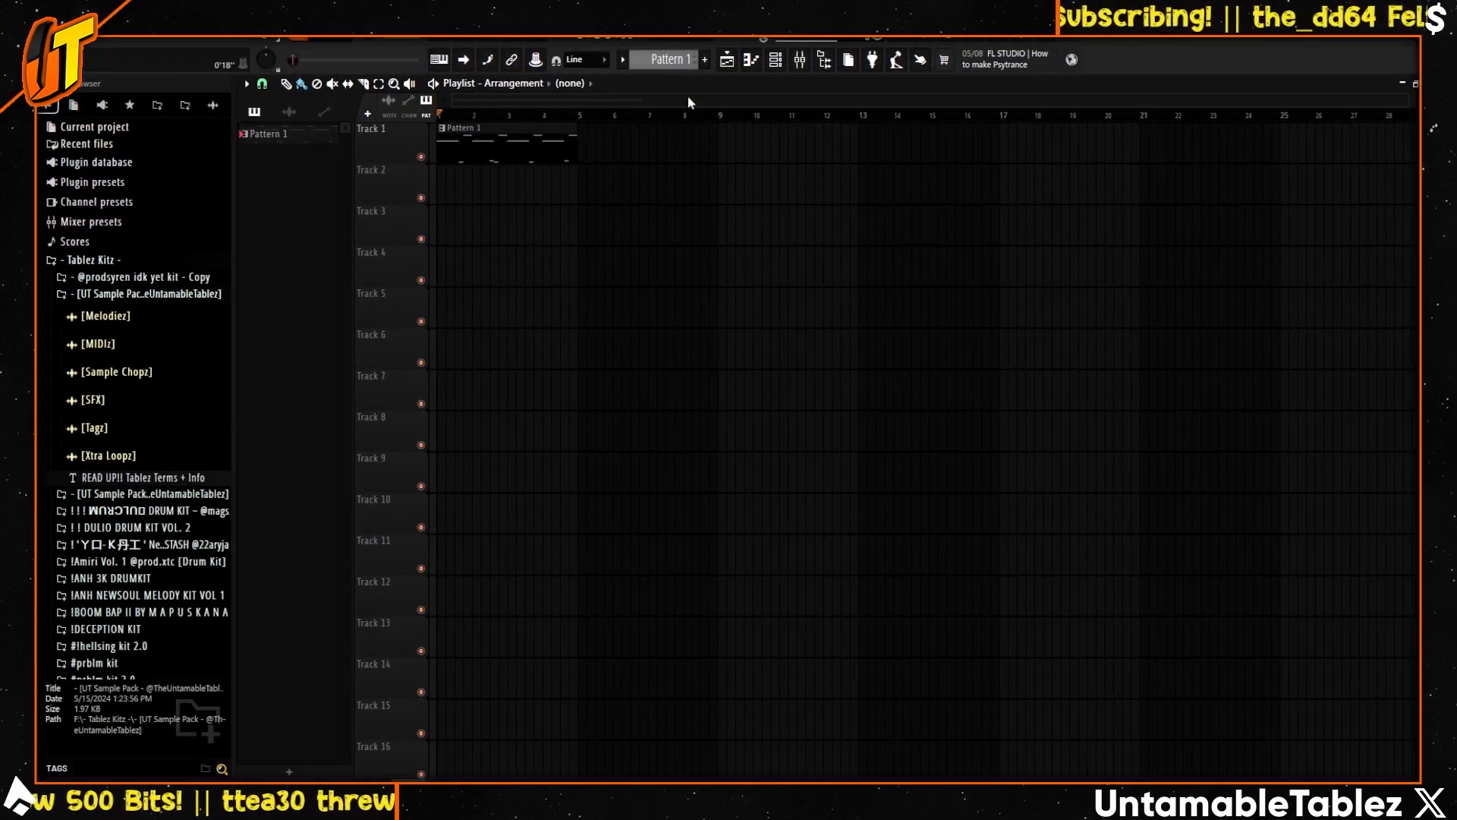
pyautogui.press('F7')
pyautogui.moveTo(979, 206)
pyautogui.mouseDown()
pyautogui.moveTo(870, 249)
pyautogui.moveTo(1005, 205)
pyautogui.mouseUp()
pyautogui.scroll(-2, 868, 243)
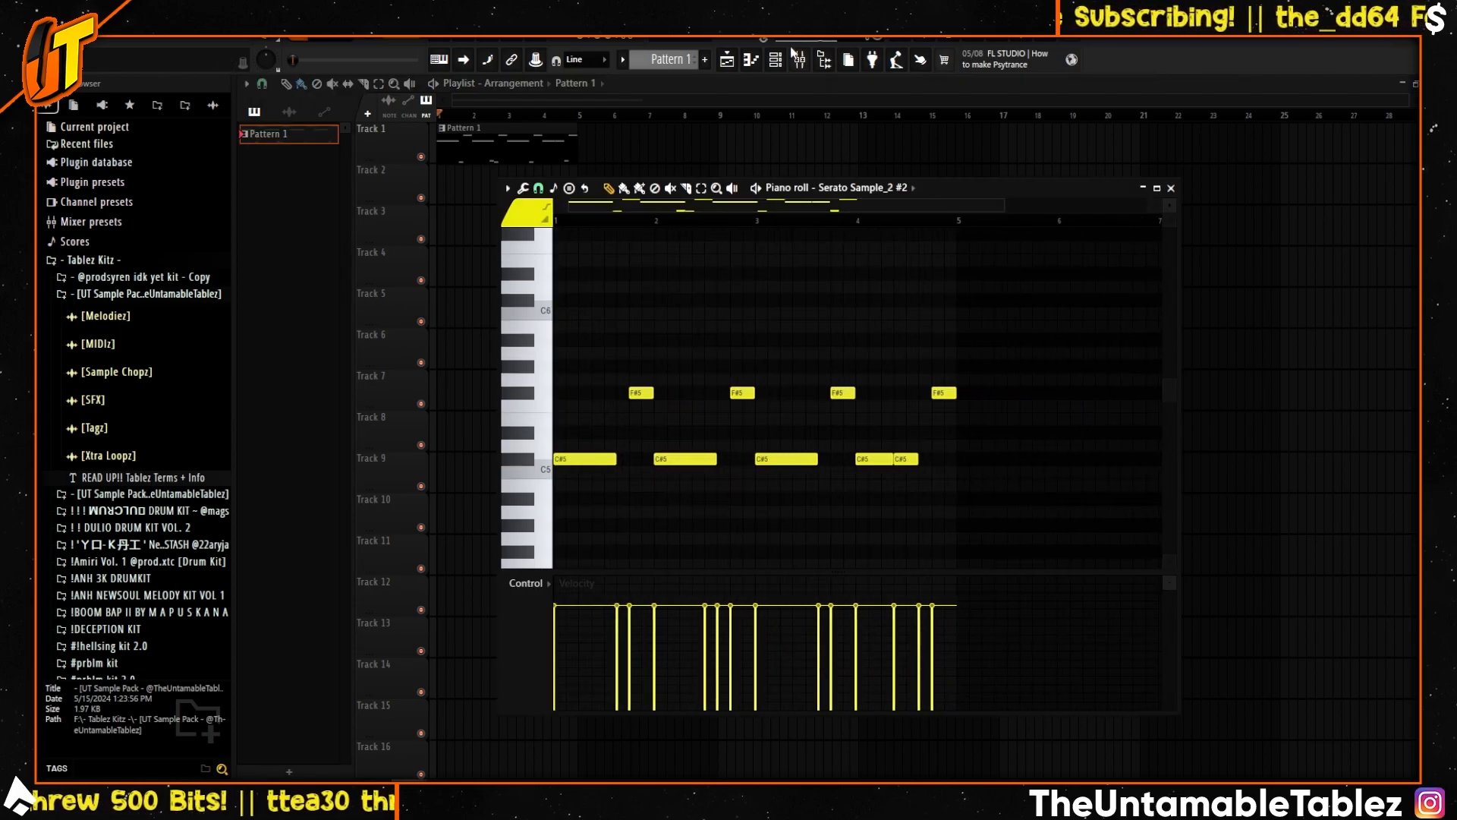
# - Open the Serato Sample_2 #2 plugin from the channel rack and move its window over the piano roll
pyautogui.click(775, 60)
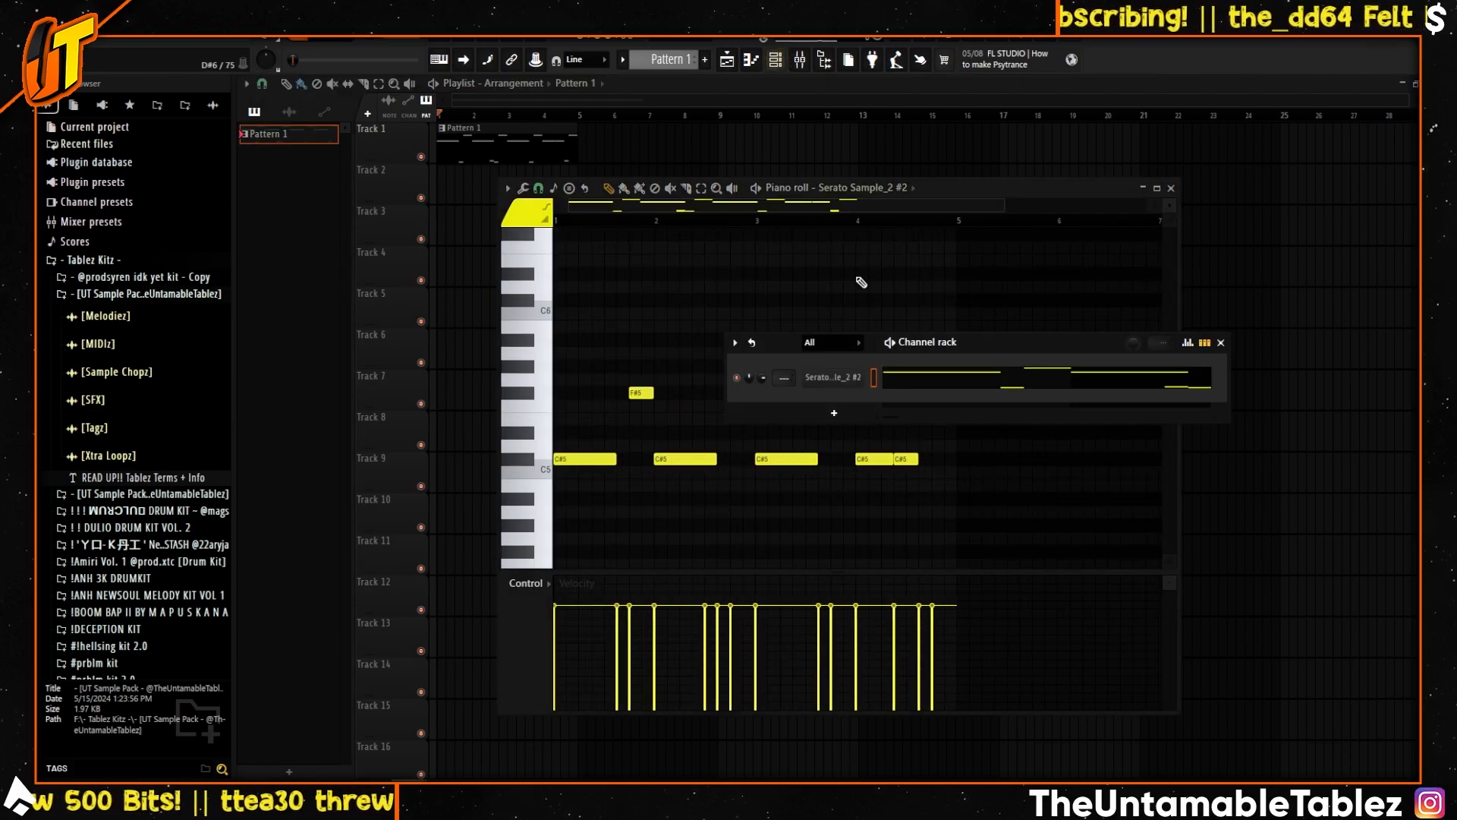
pyautogui.click(845, 389)
pyautogui.moveTo(559, 176); pyautogui.dragTo(684, 175)
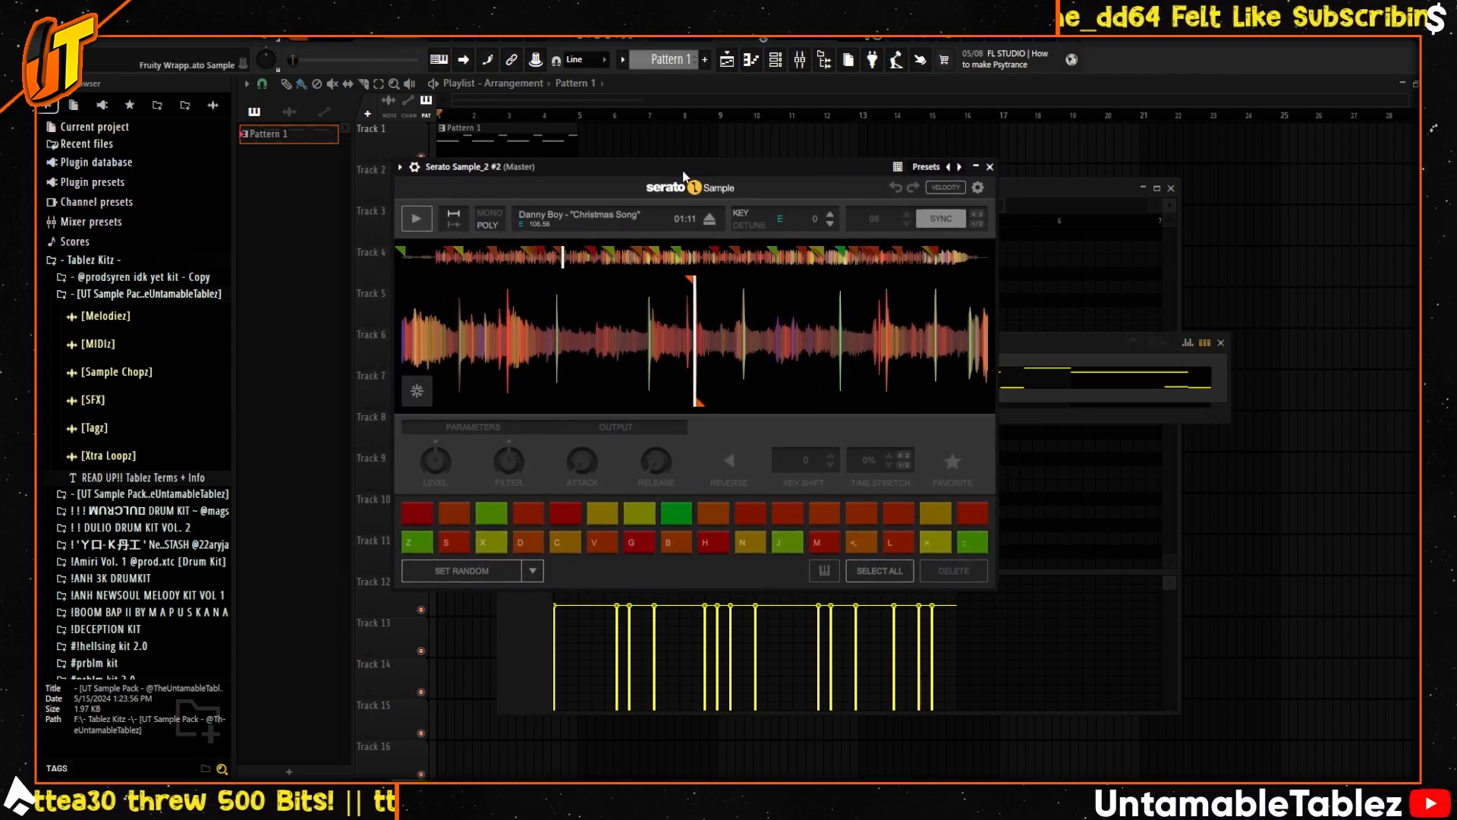
pyautogui.moveTo(597, 184); pyautogui.dragTo(646, 245)
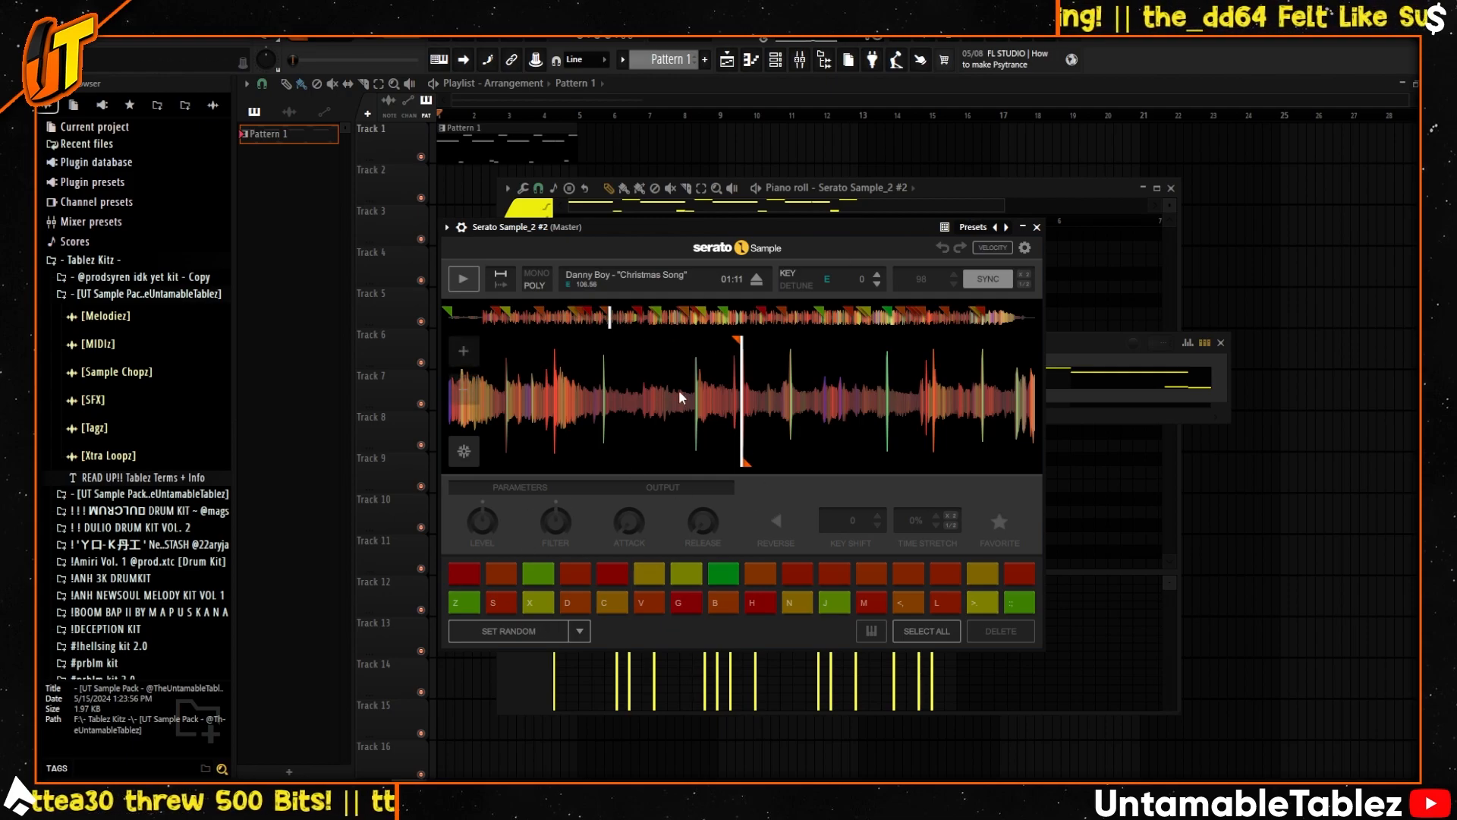
# - Bring the piano roll back to the front and audition sample chops on its keyboard, including F5, G4 and A4
pyautogui.click(1081, 290)
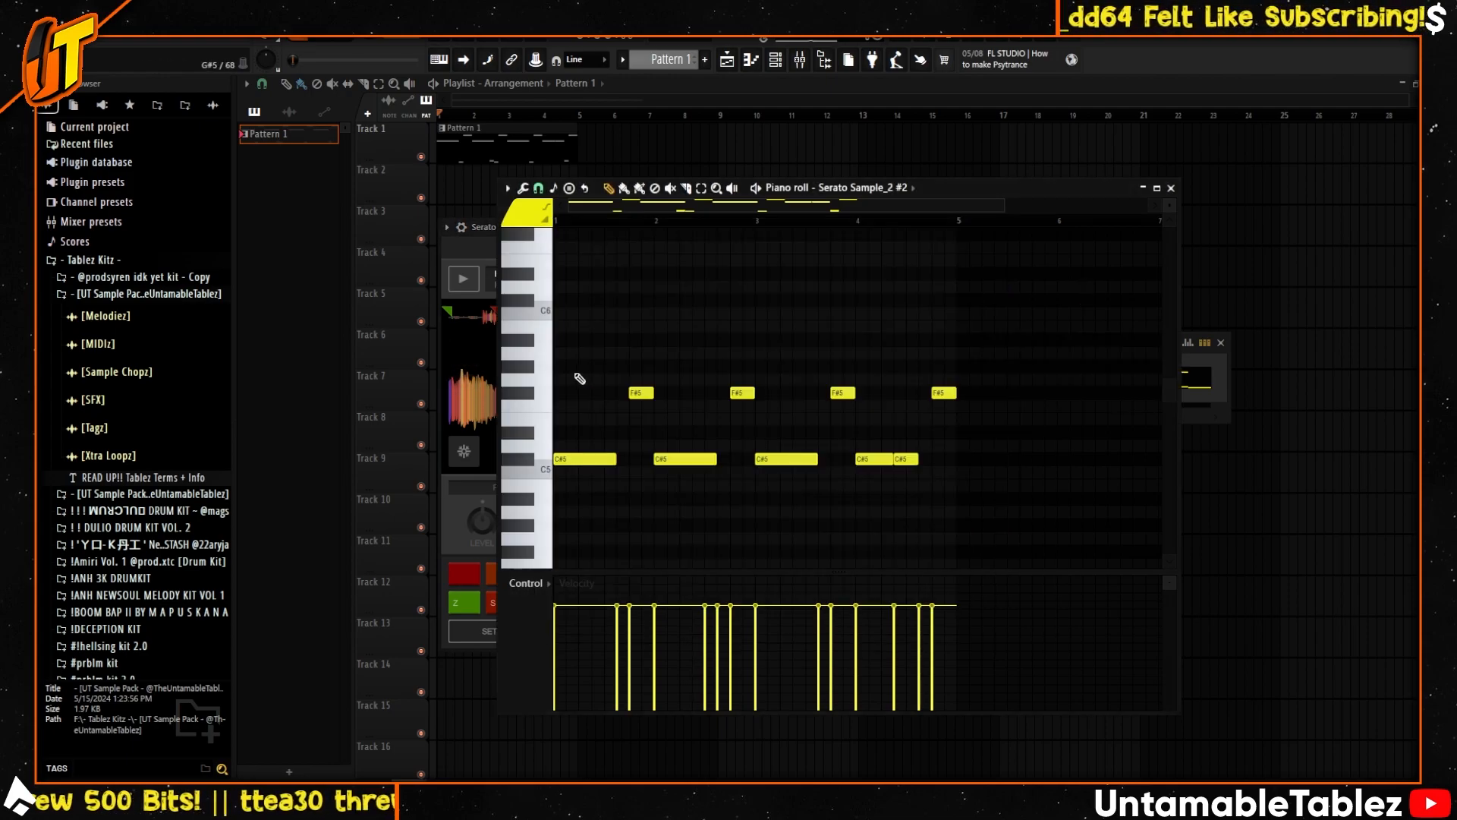
pyautogui.click(529, 405)
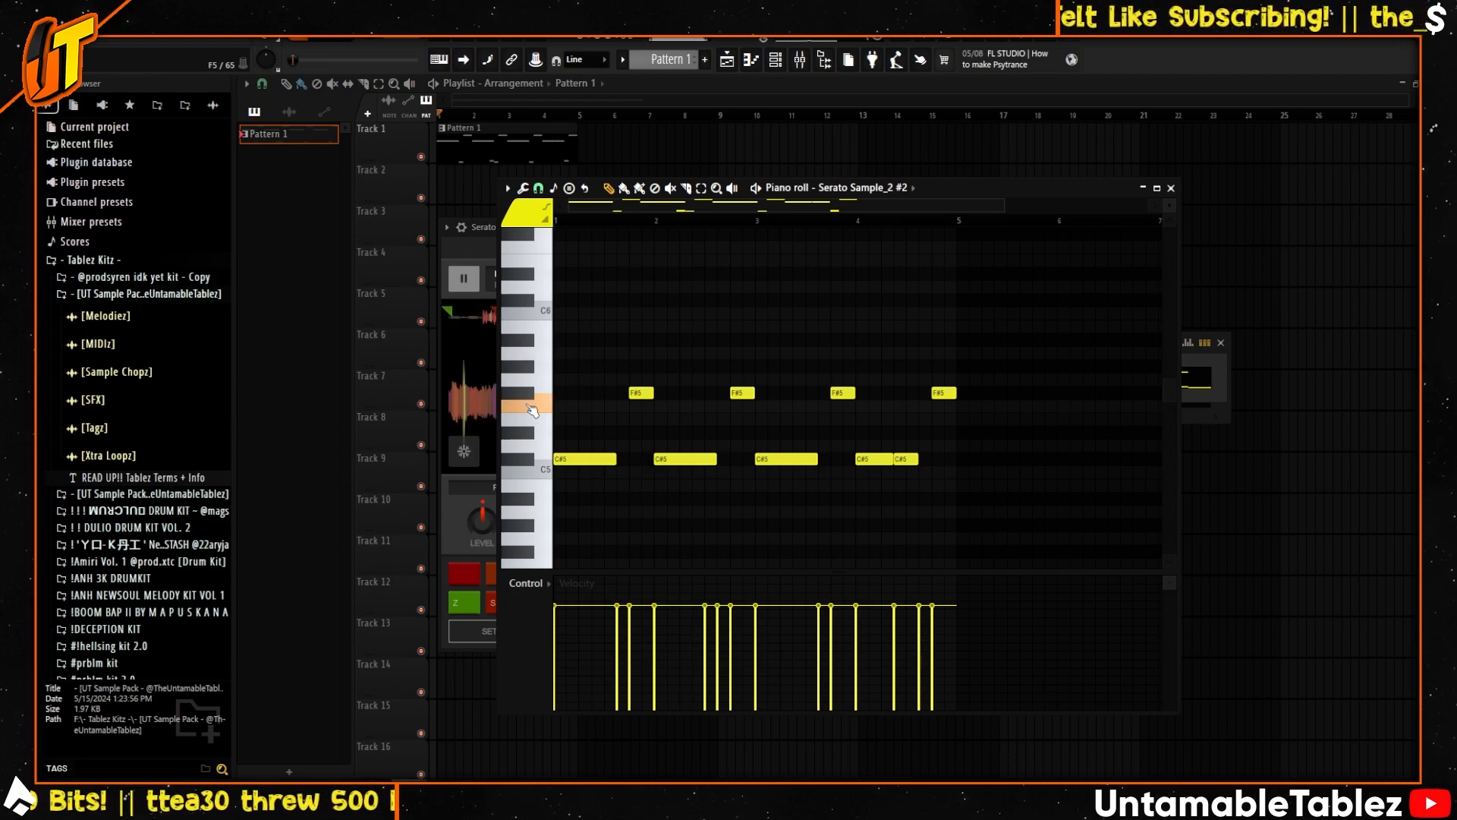
pyautogui.click(532, 437)
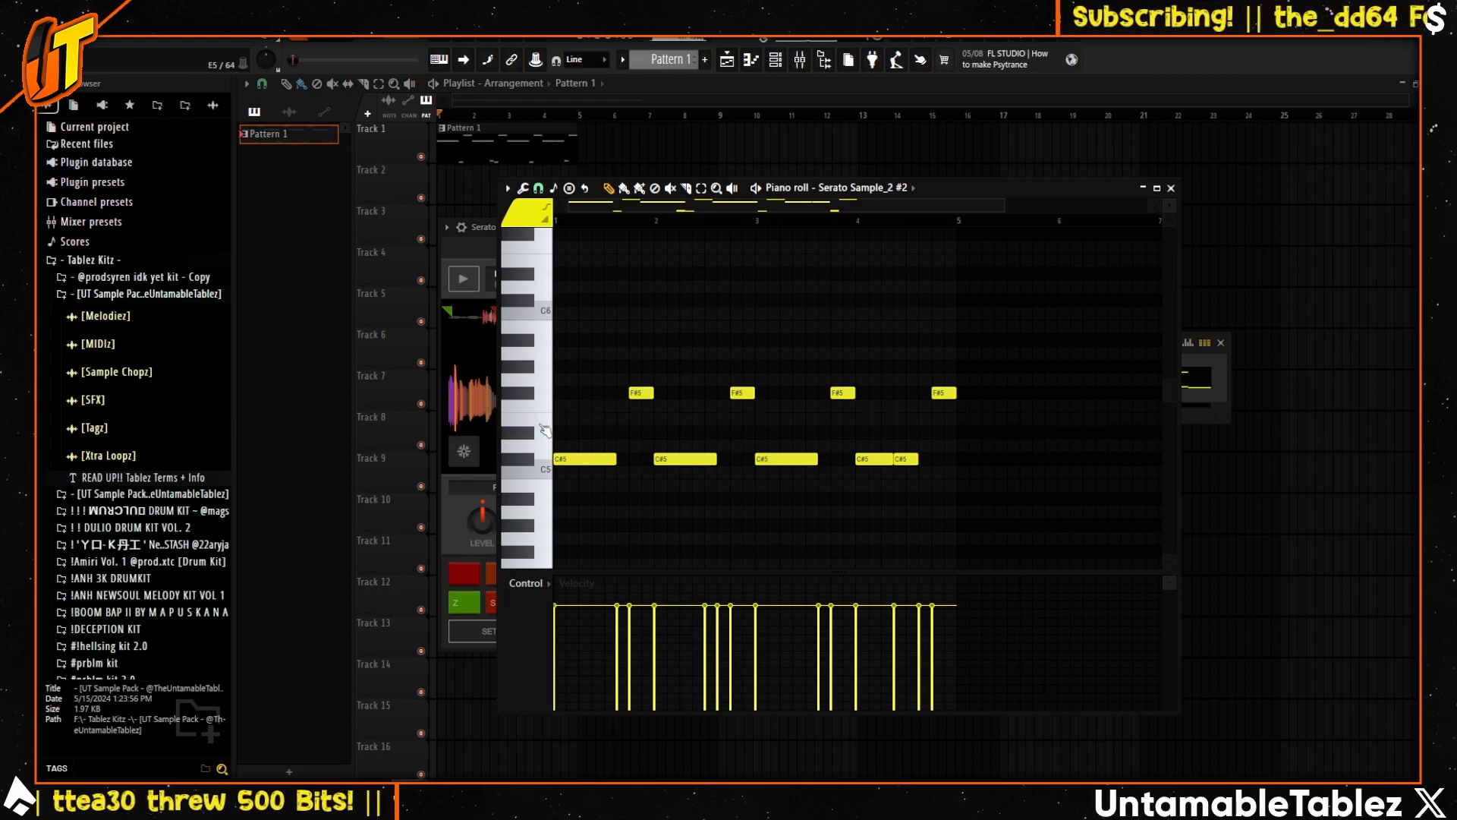
pyautogui.scroll(-2, 539, 450)
pyautogui.click(543, 456)
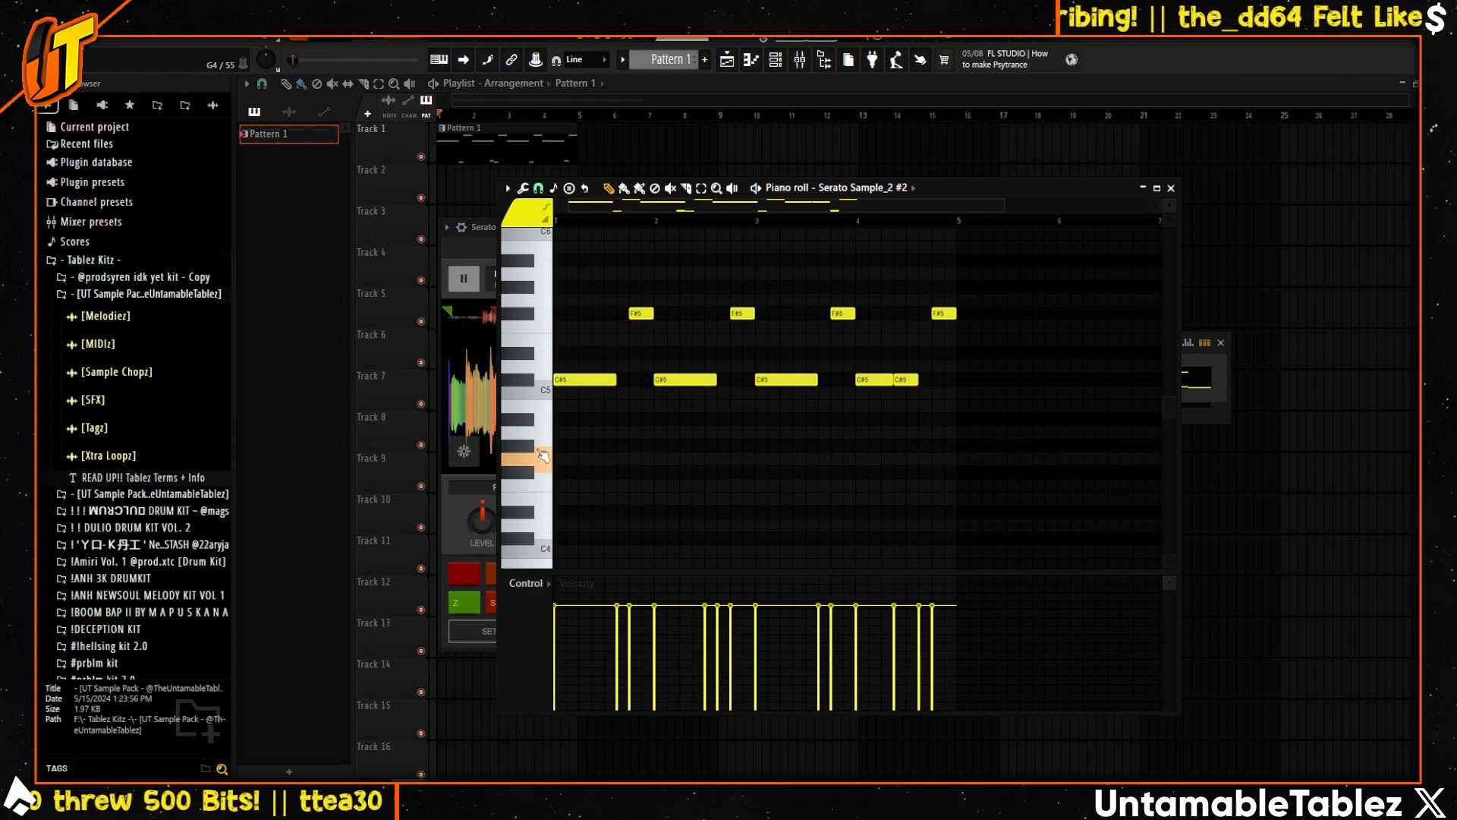
pyautogui.click(534, 445)
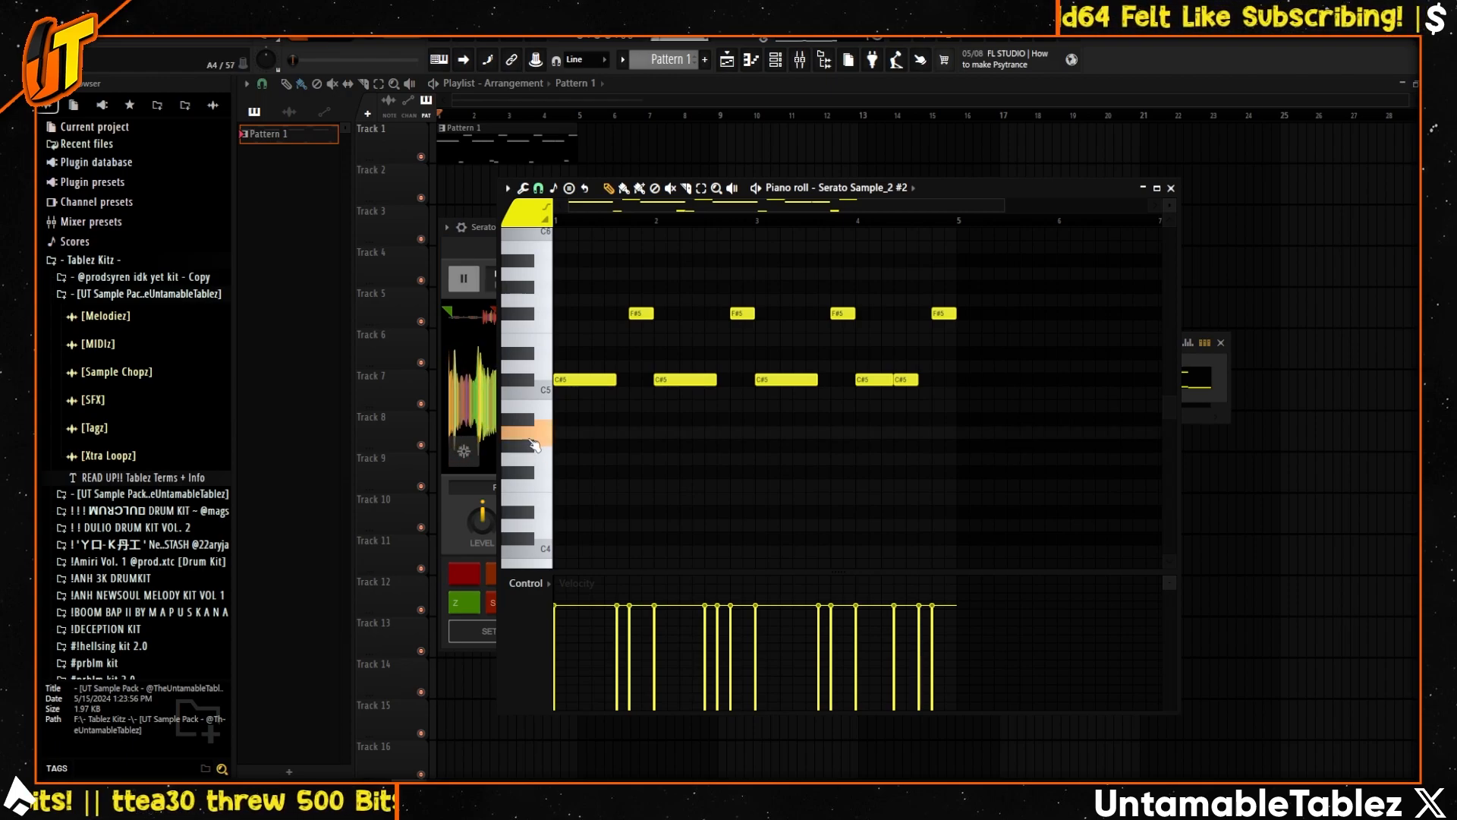
# - Play Pattern 1 while reviewing its high and low chop notes, and close the piano roll after stopping playback
pyautogui.press('space')
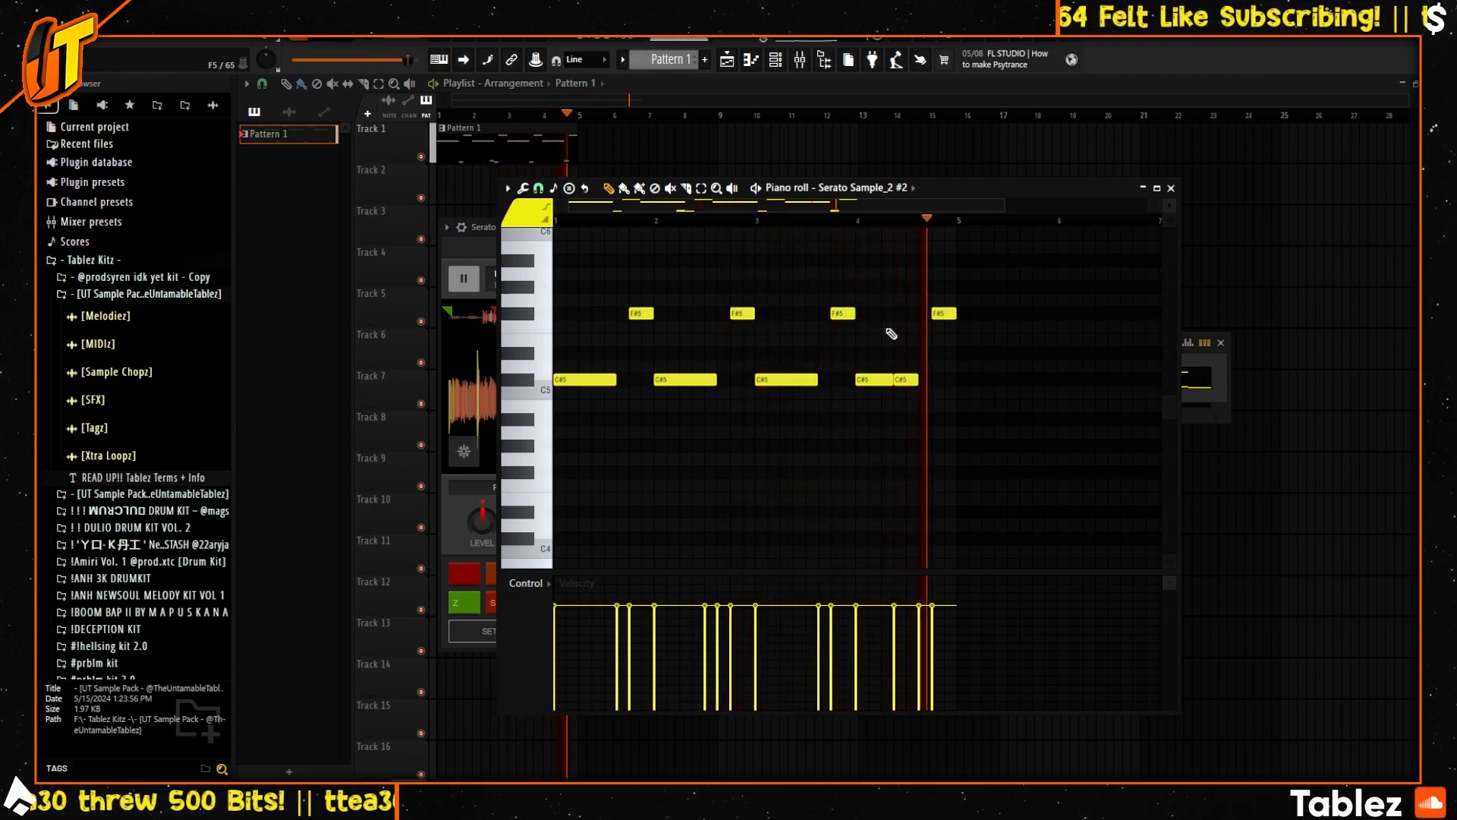
pyautogui.scroll(2, 881, 379)
pyautogui.scroll(-5, 885, 423)
pyautogui.scroll(1, 885, 448)
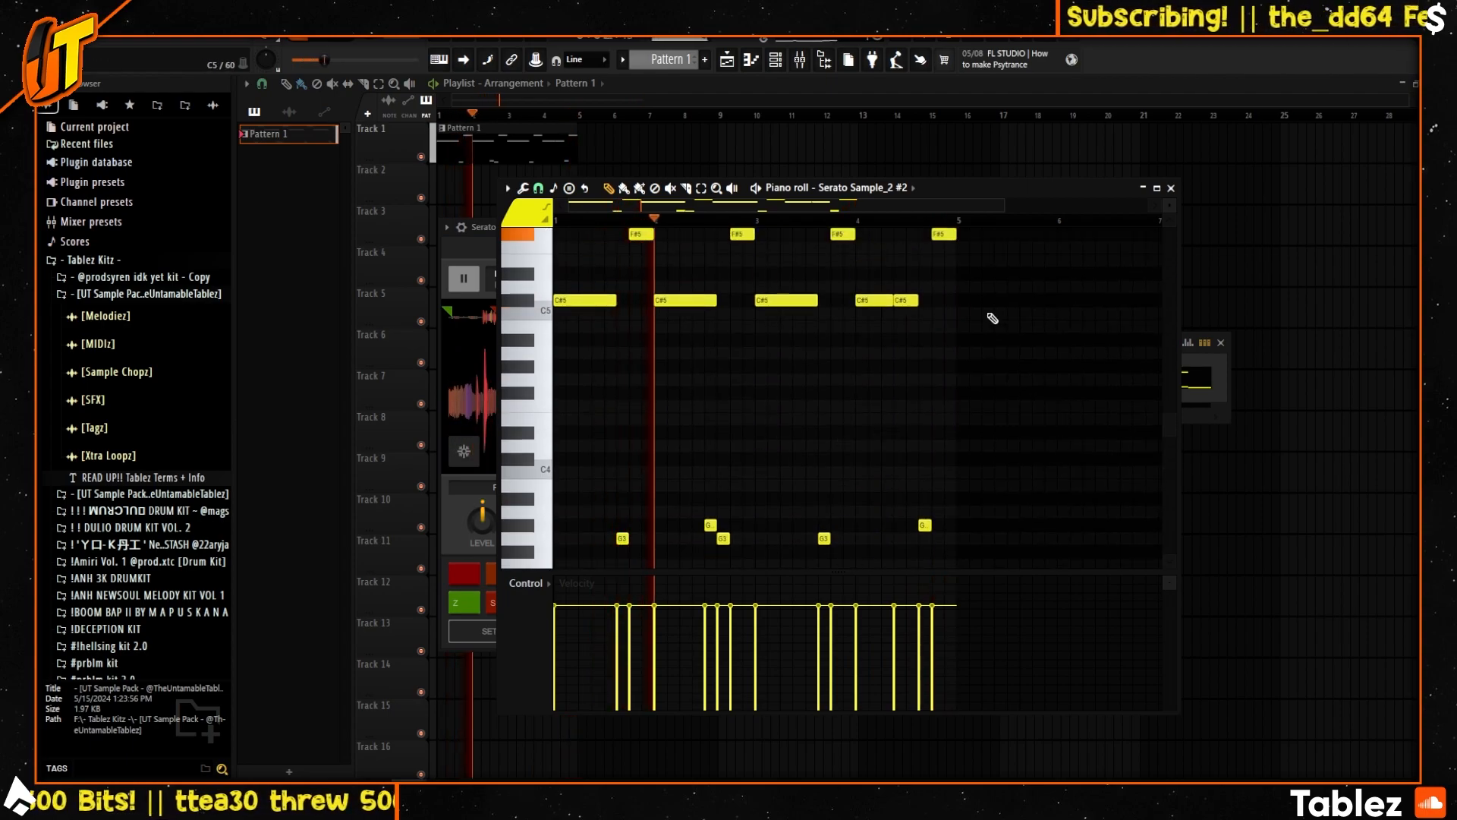
pyautogui.press('space')
pyautogui.press('F7')
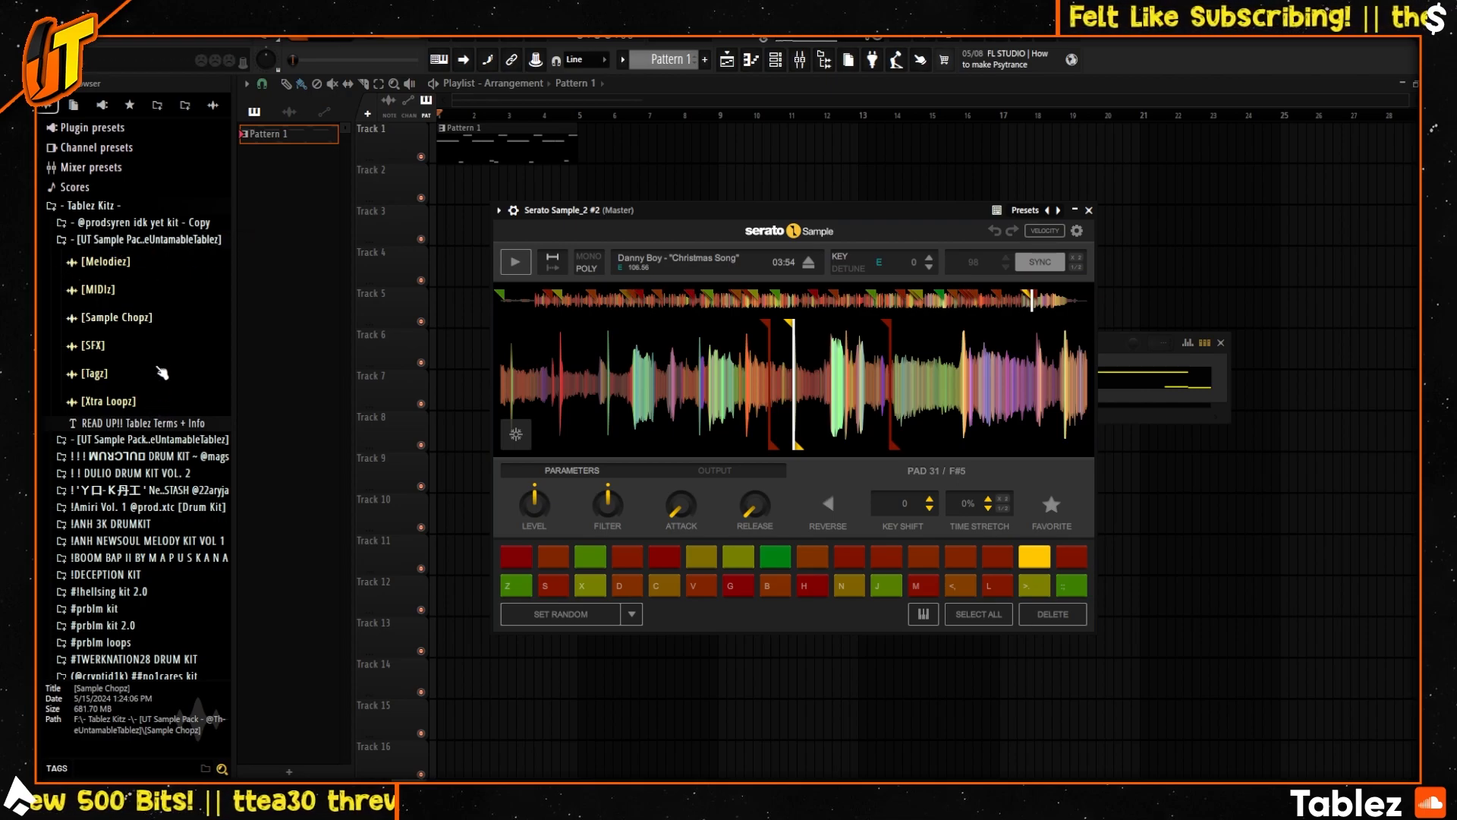
# - Open the [Sample Chopz] folder and preview the Battle is over 147 BPM, Castle 77 BPM, Corn 84 BPM and Elf 145 BPM samples
pyautogui.click(156, 321)
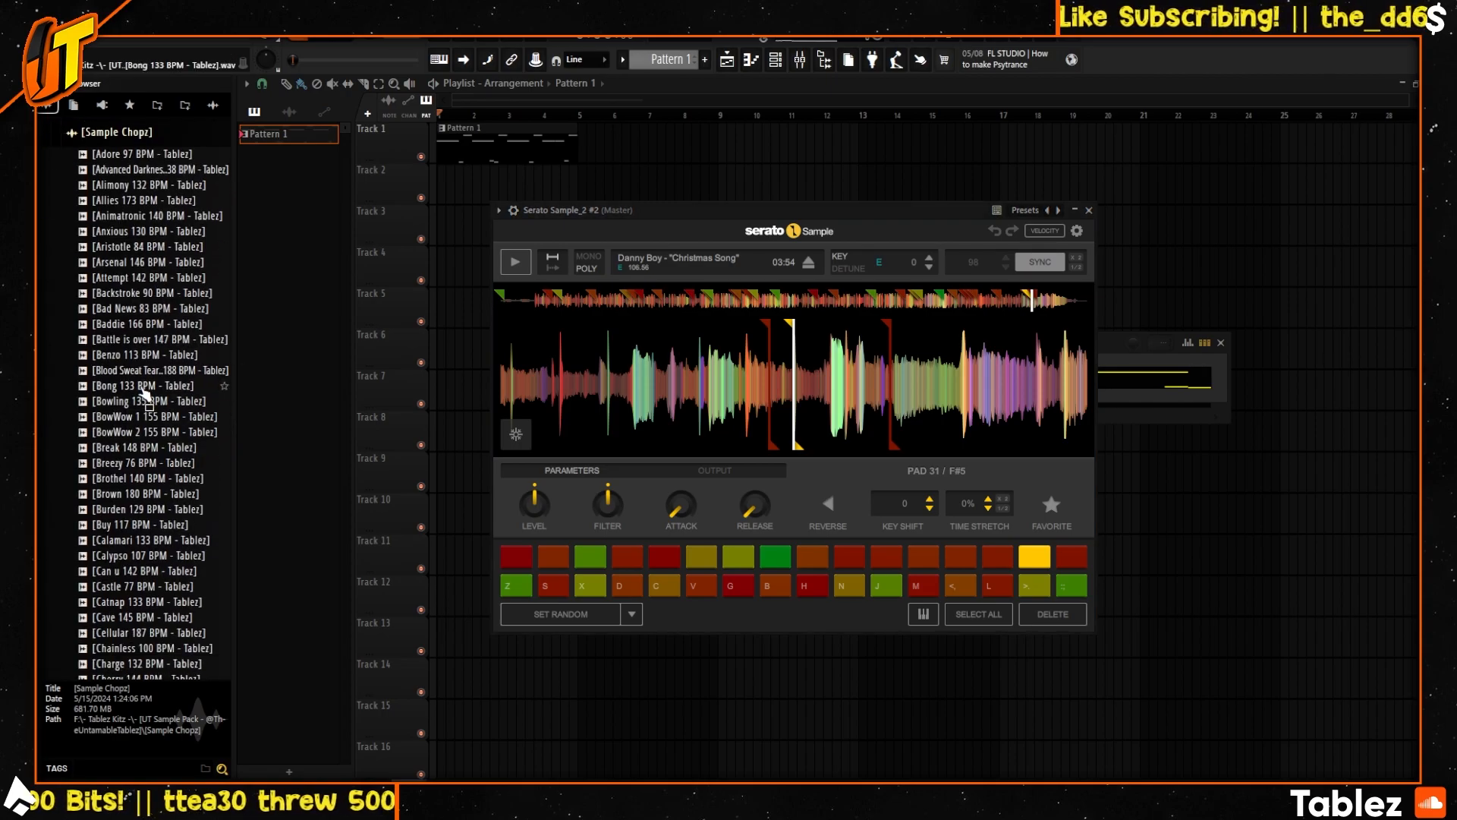
pyautogui.click(162, 341)
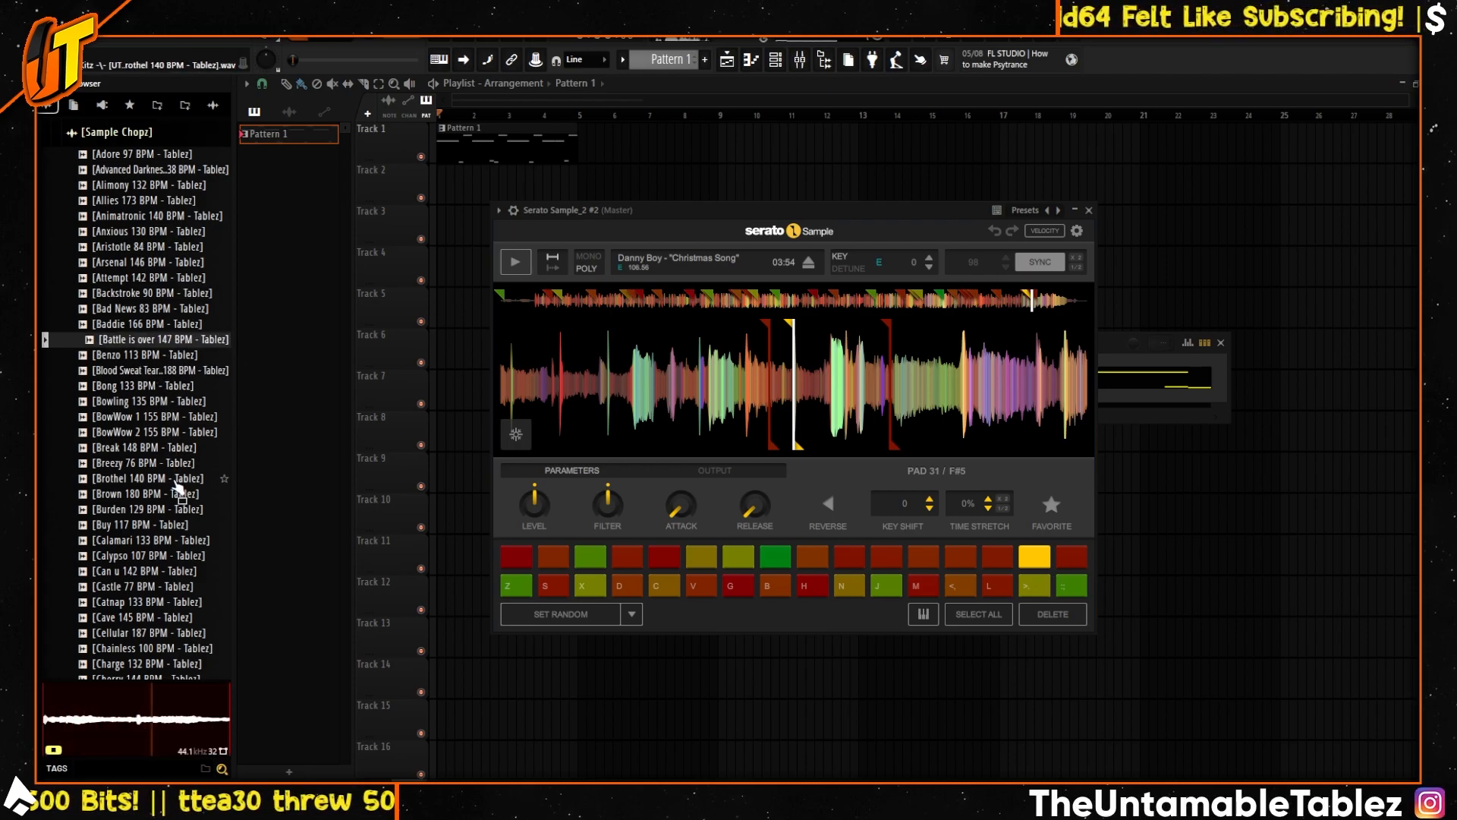
pyautogui.click(160, 590)
pyautogui.scroll(-4, 167, 593)
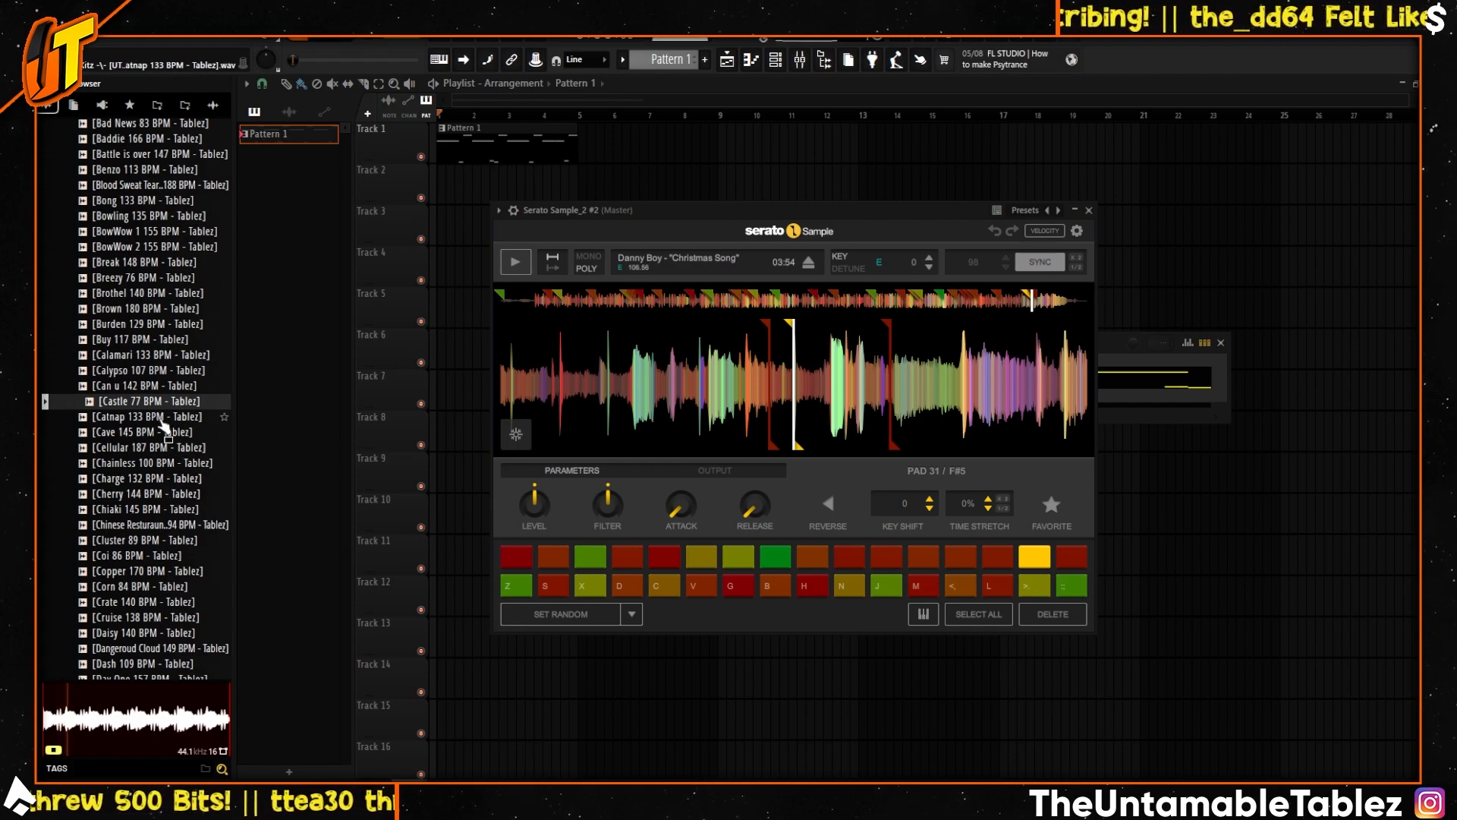
pyautogui.click(164, 586)
pyautogui.scroll(-2, 184, 581)
pyautogui.scroll(-6, 183, 578)
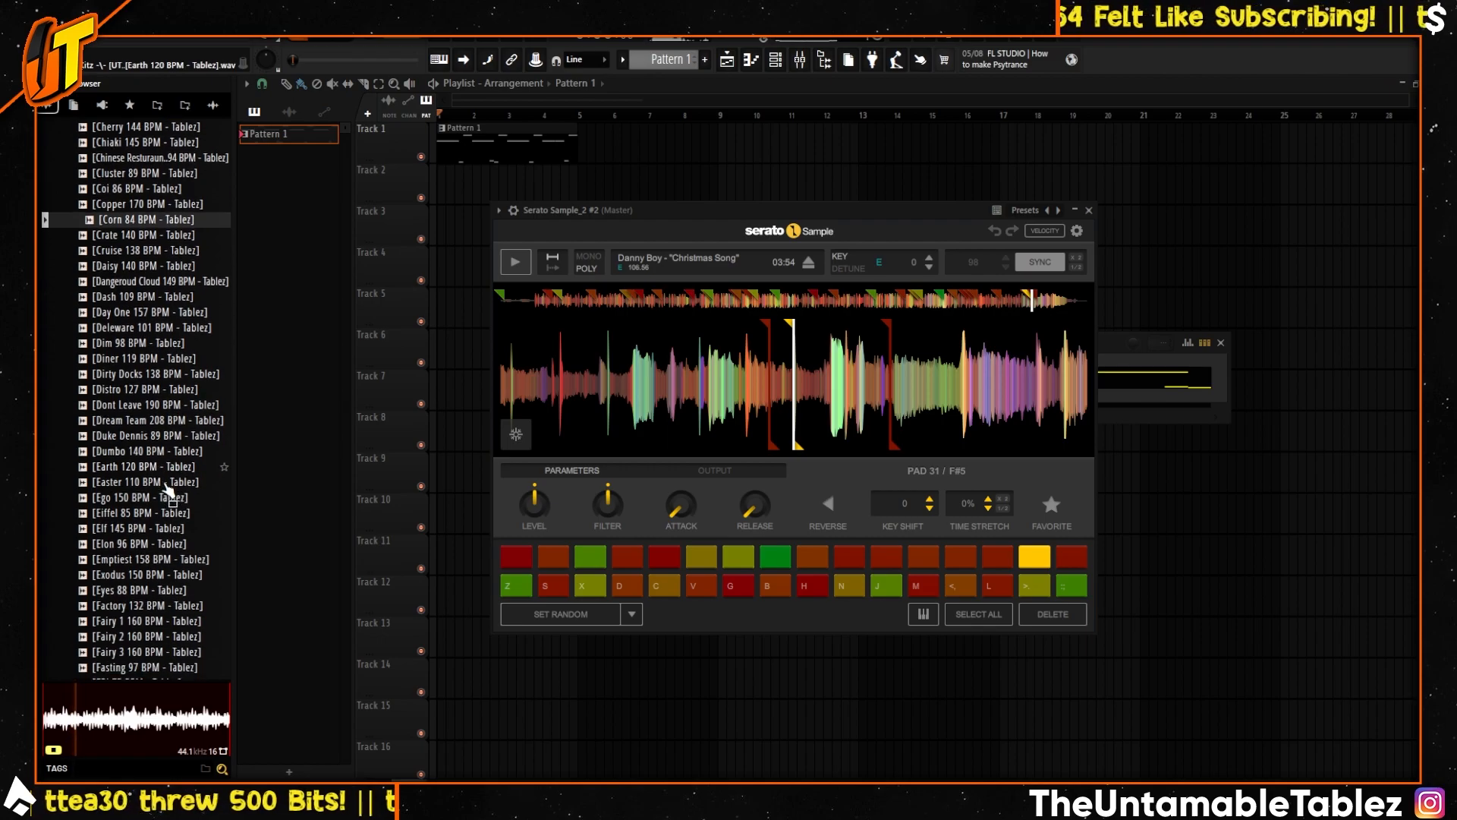
pyautogui.click(174, 524)
pyautogui.scroll(-6, 179, 521)
pyautogui.scroll(-2, 179, 521)
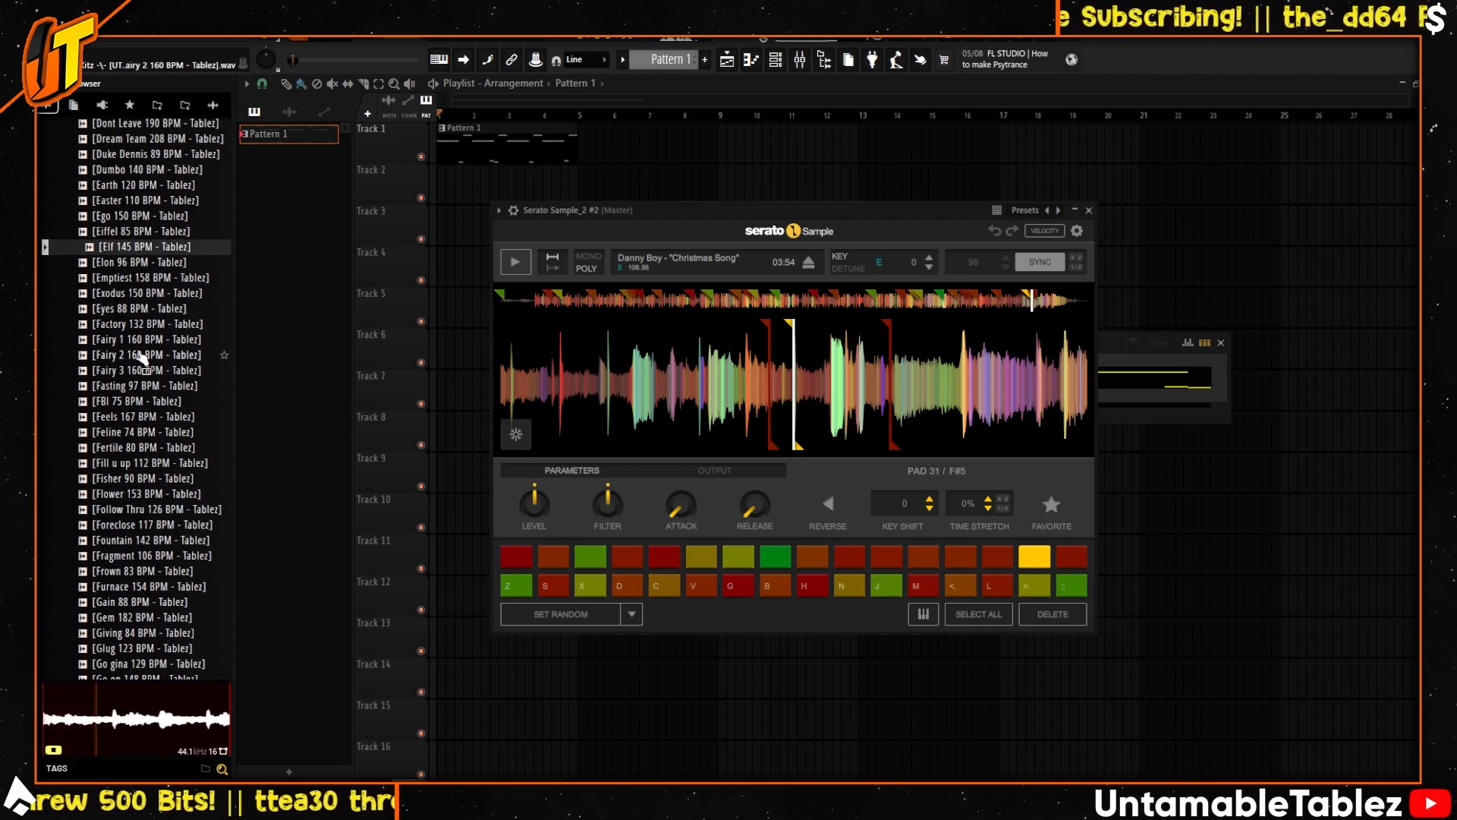
pyautogui.scroll(-20, 201, 432)
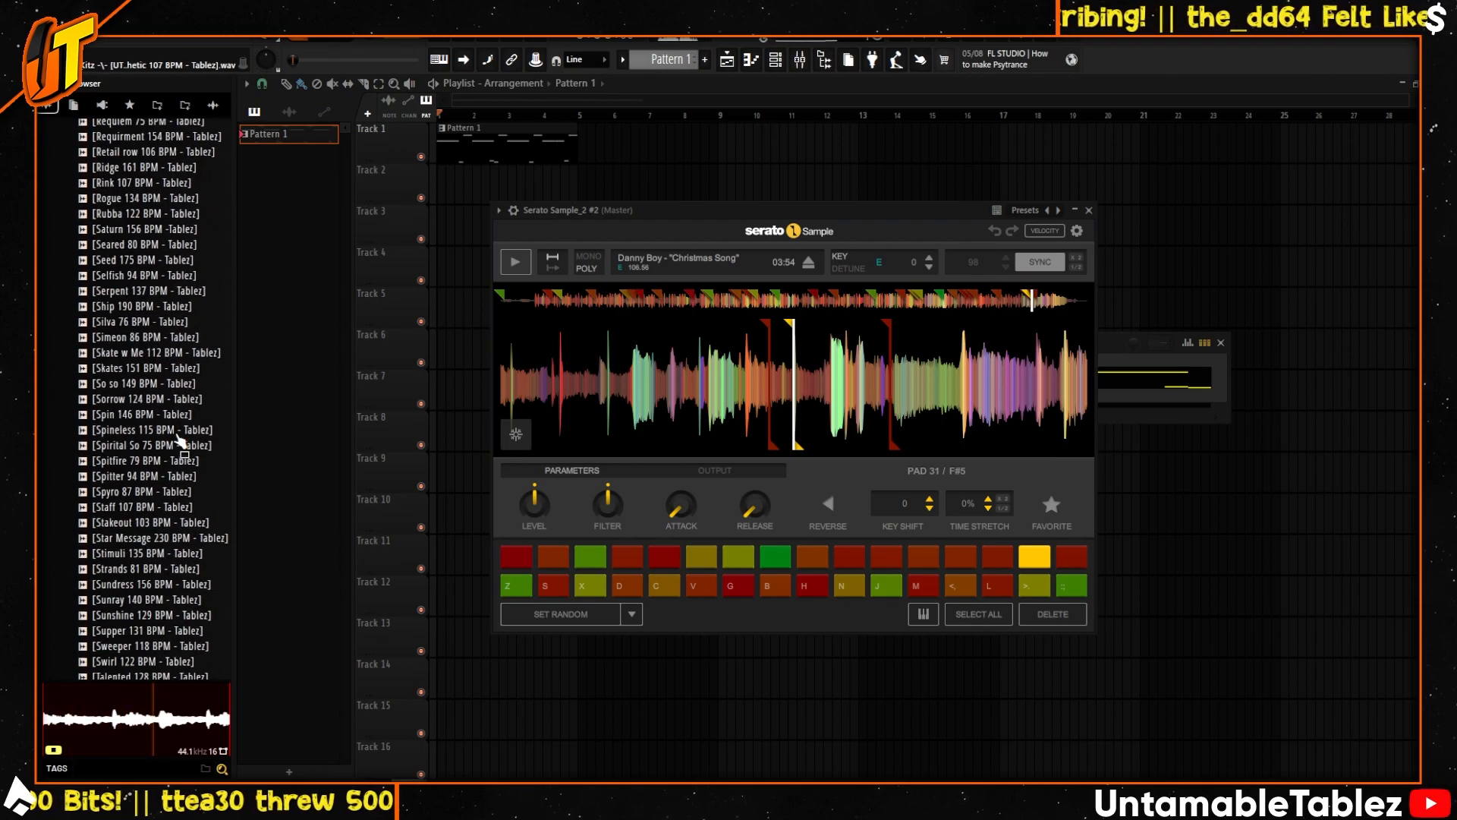
# - Preview the Nun Special 150 BPM loop in the [Melodiez] folder and look through the other melody loops
pyautogui.click(137, 334)
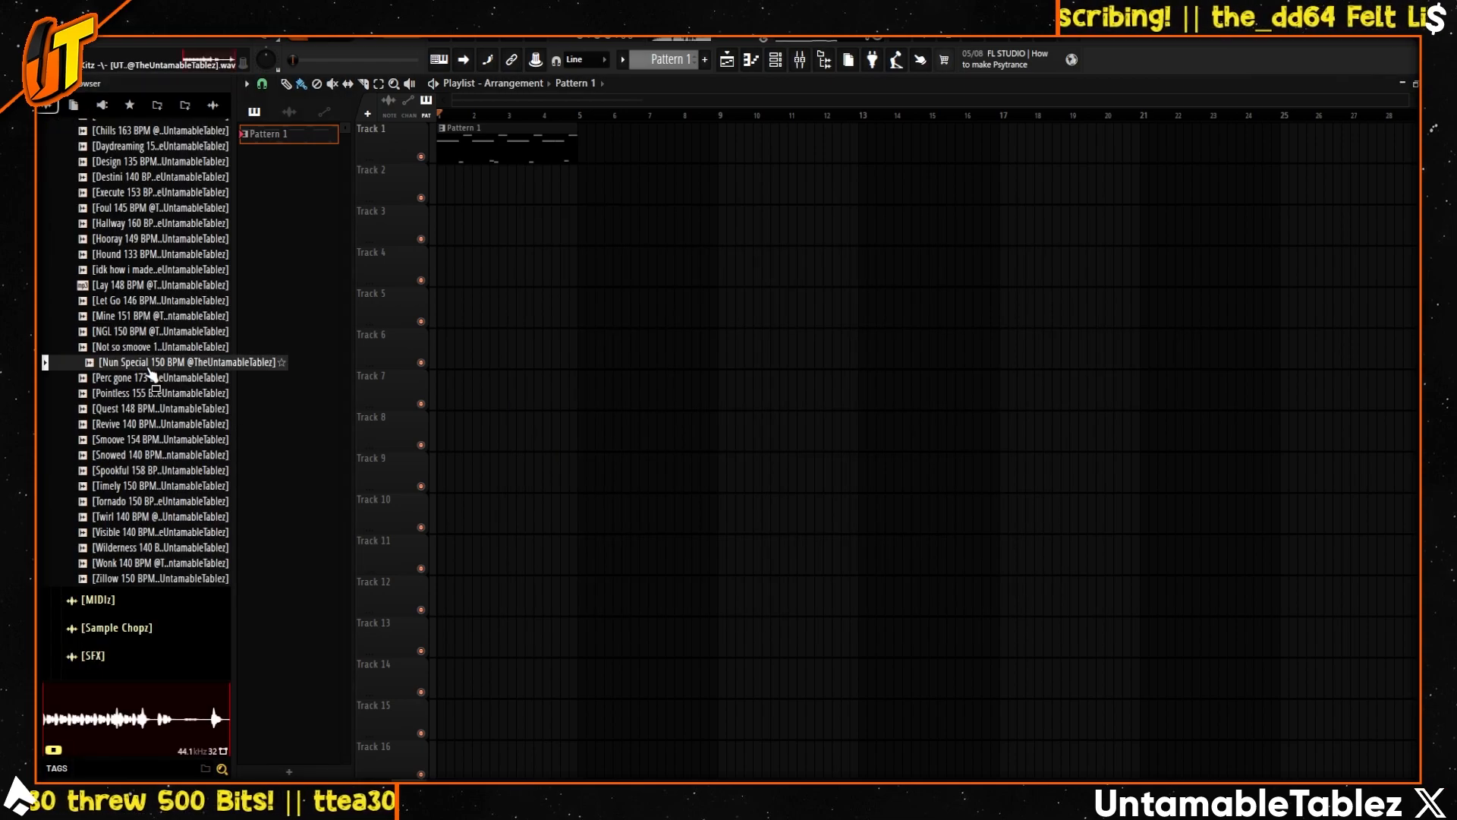
pyautogui.scroll(5, 152, 357)
pyautogui.scroll(-5, 156, 296)
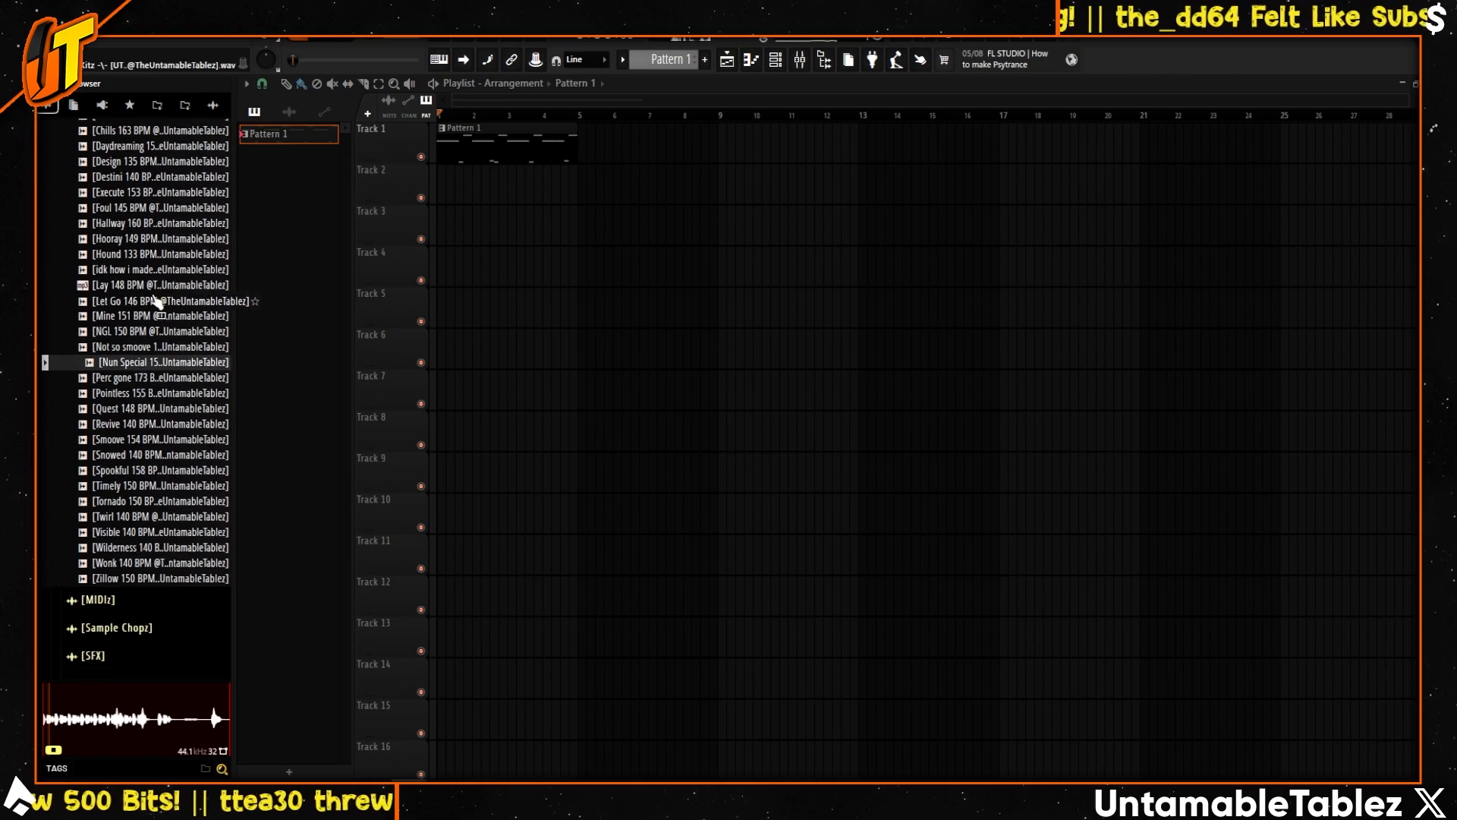
pyautogui.scroll(-2, 154, 391)
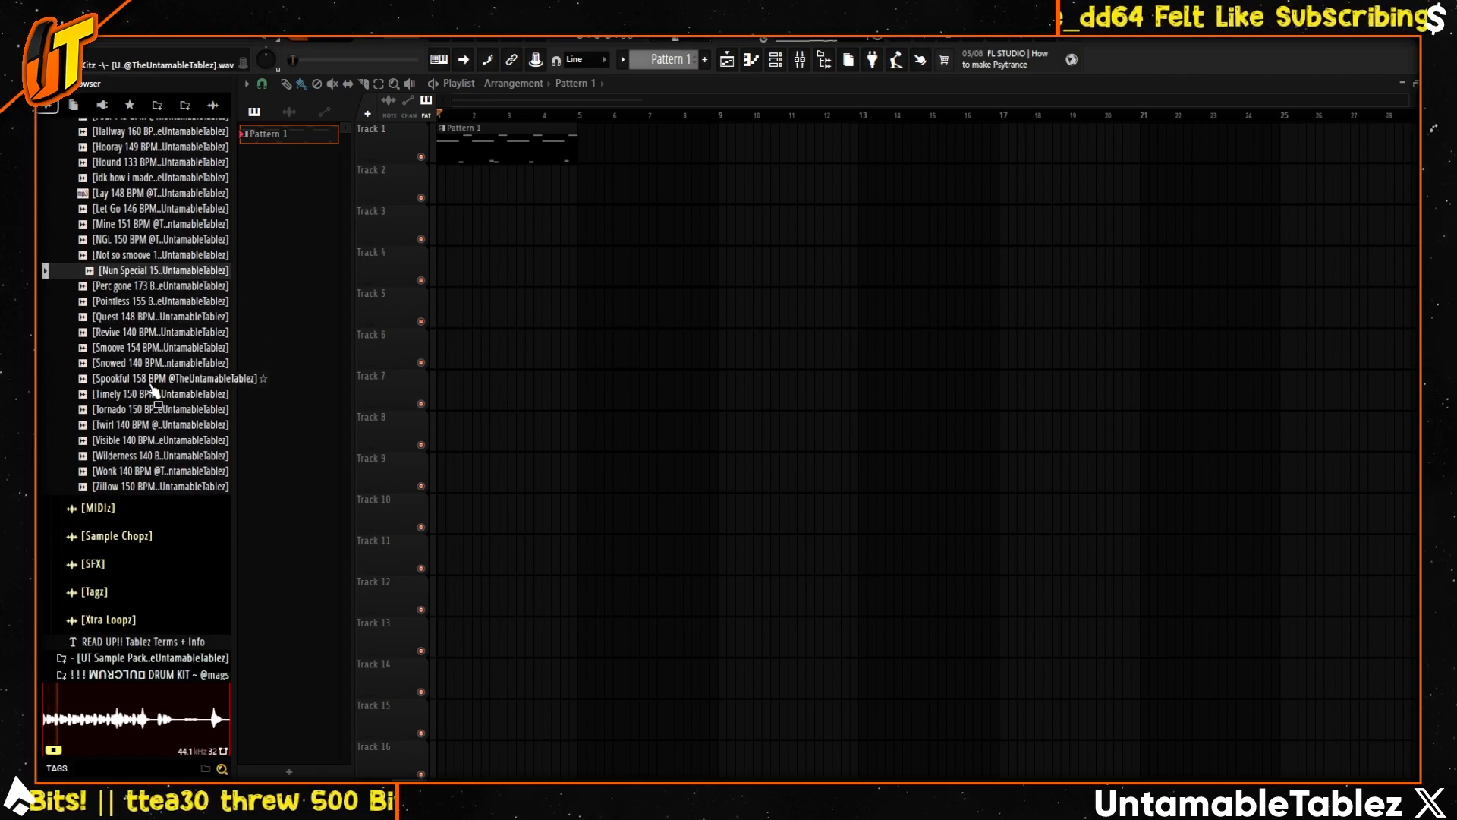
# - Look through the files in the [MIDIz] and [SFX] folders and preview the Valkyrae sound effect
pyautogui.click(180, 507)
pyautogui.scroll(-5, 183, 262)
pyautogui.scroll(1, 182, 263)
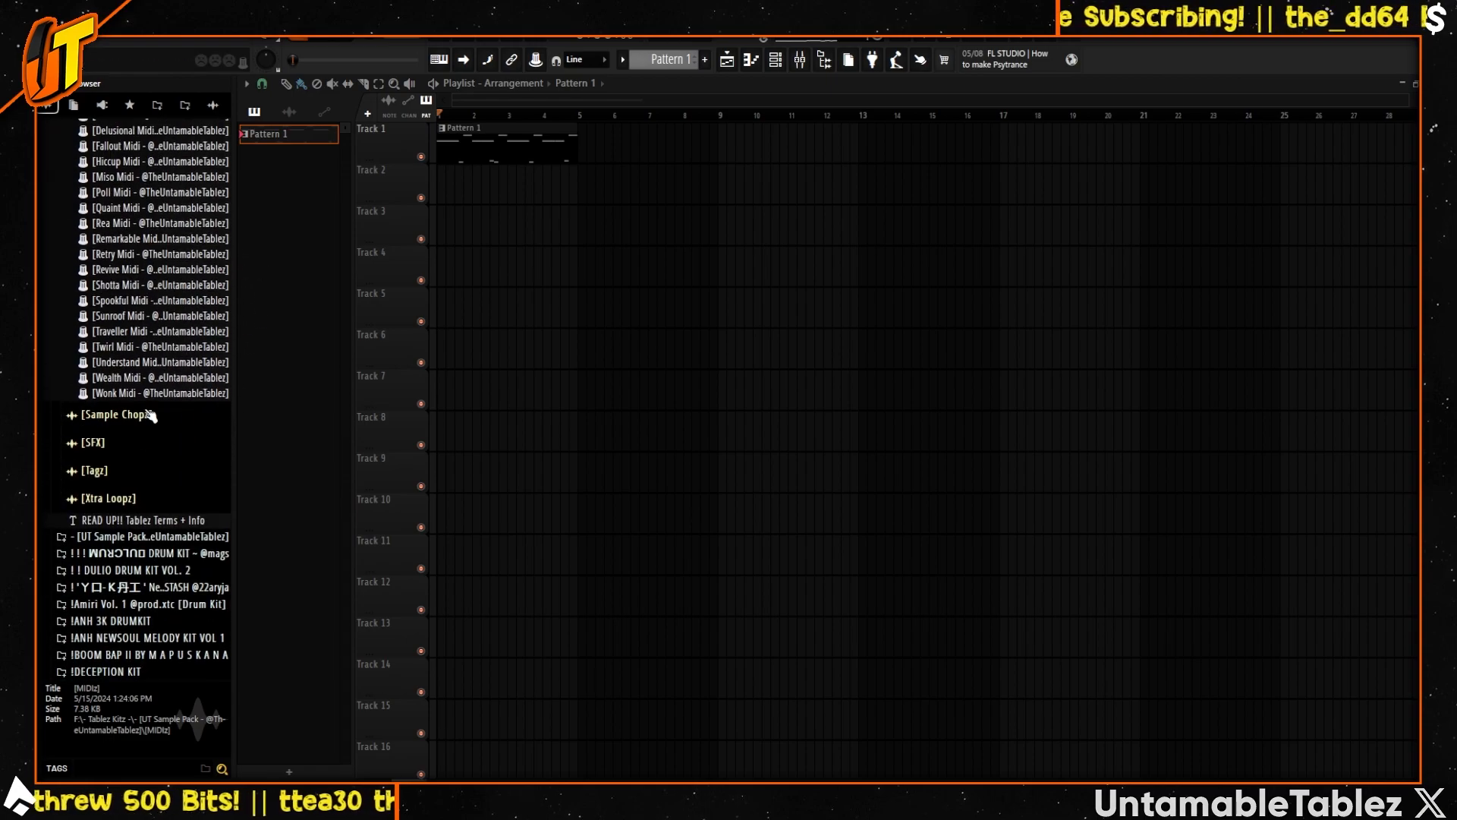
pyautogui.click(151, 443)
pyautogui.scroll(-1, 155, 343)
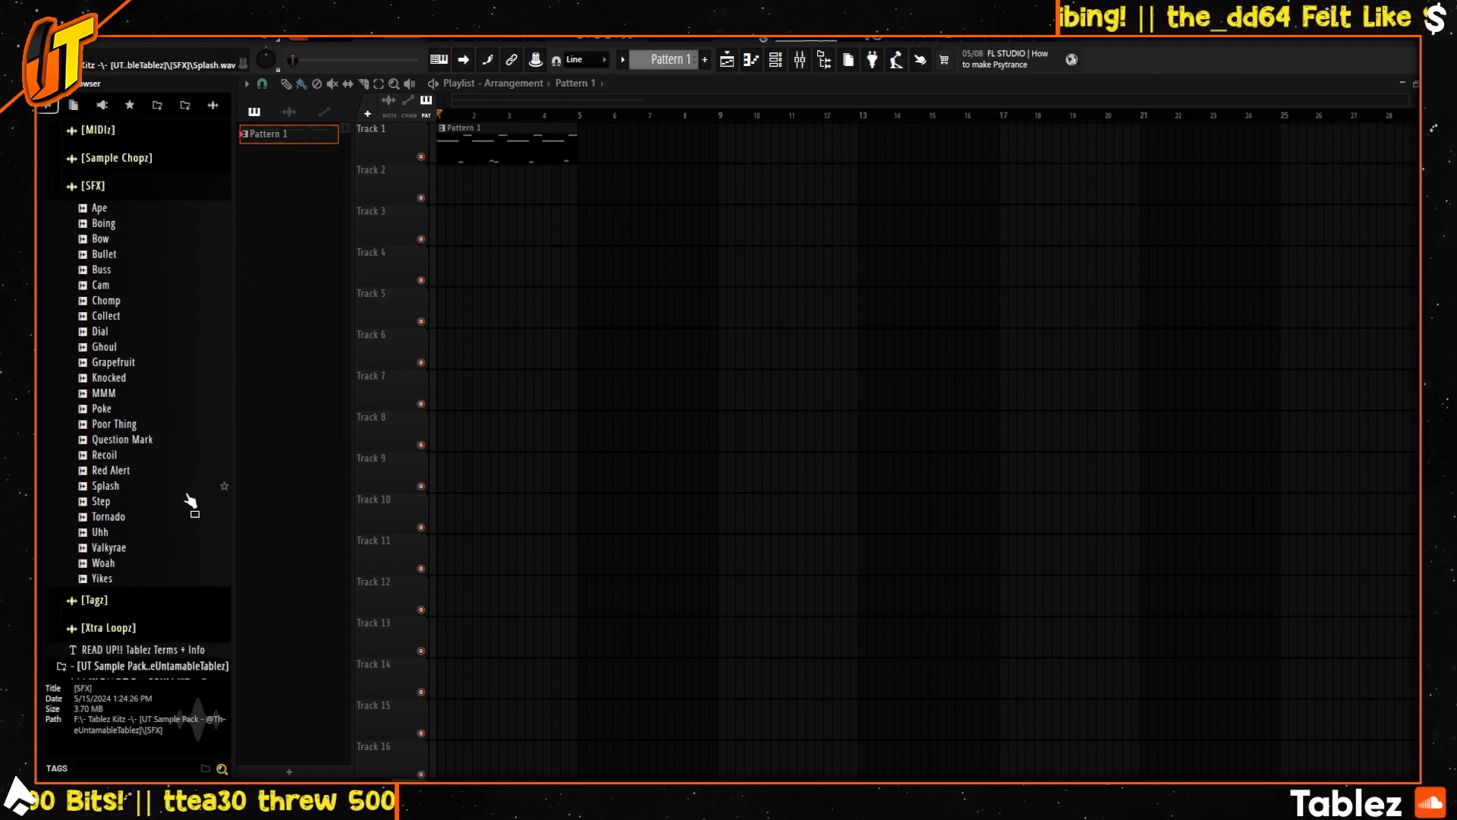
pyautogui.click(146, 549)
# - Open the Sample Chopz subfolder of [Xtra Loopz] and preview the Holiday 98 BPM sample
pyautogui.click(114, 627)
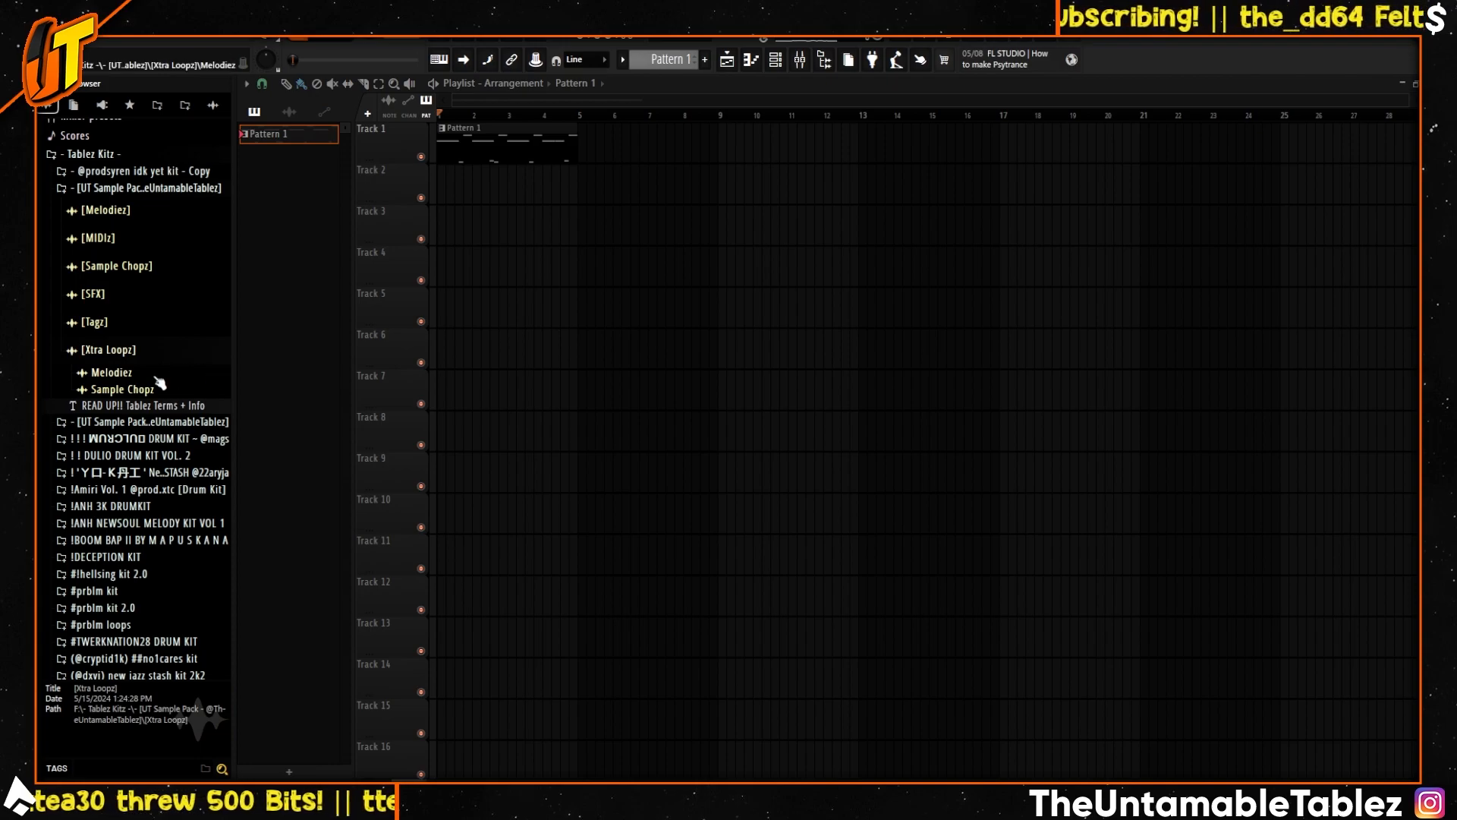
pyautogui.click(121, 389)
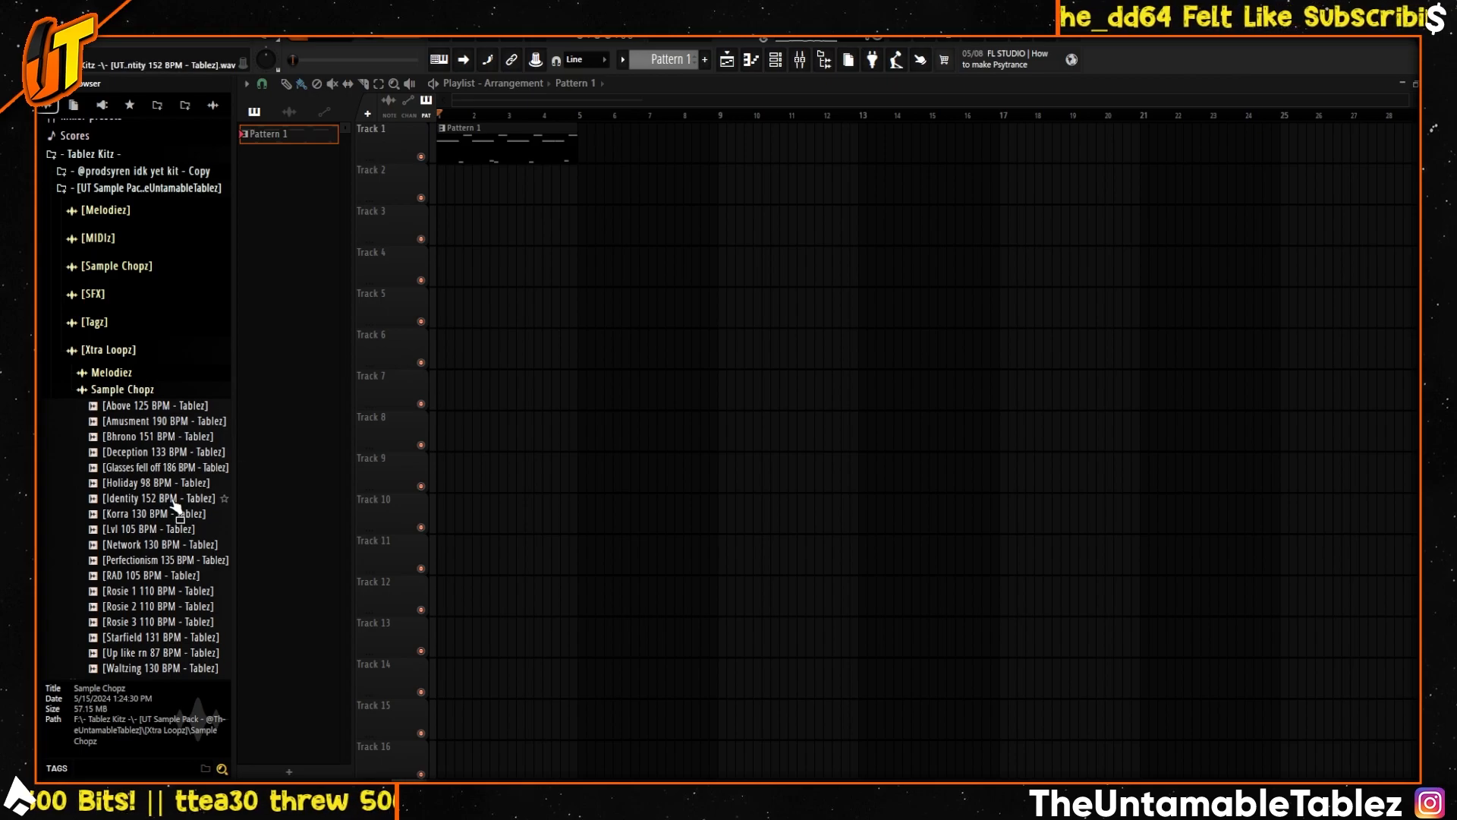
pyautogui.scroll(-3, 175, 490)
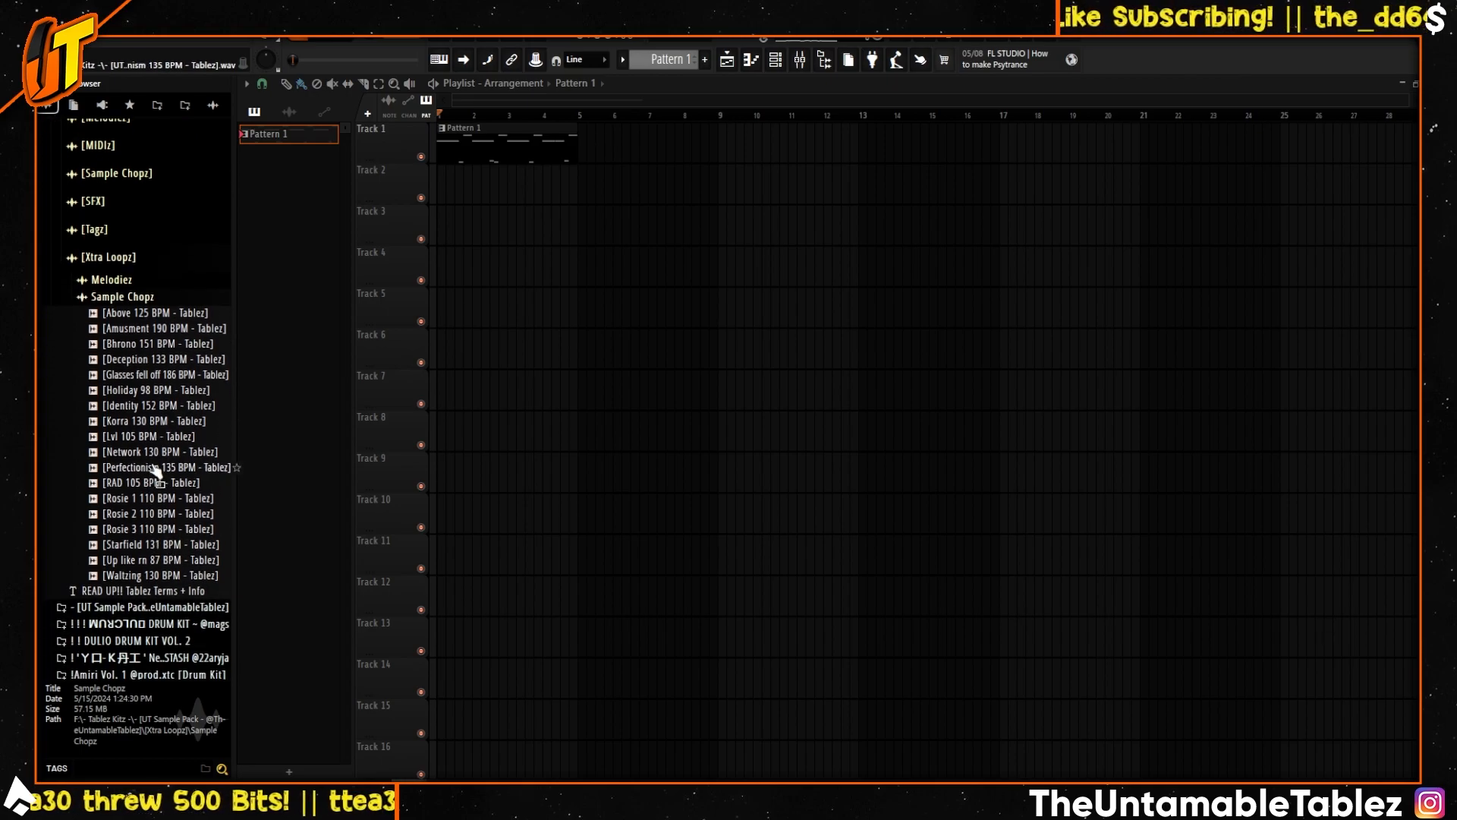
pyautogui.click(169, 390)
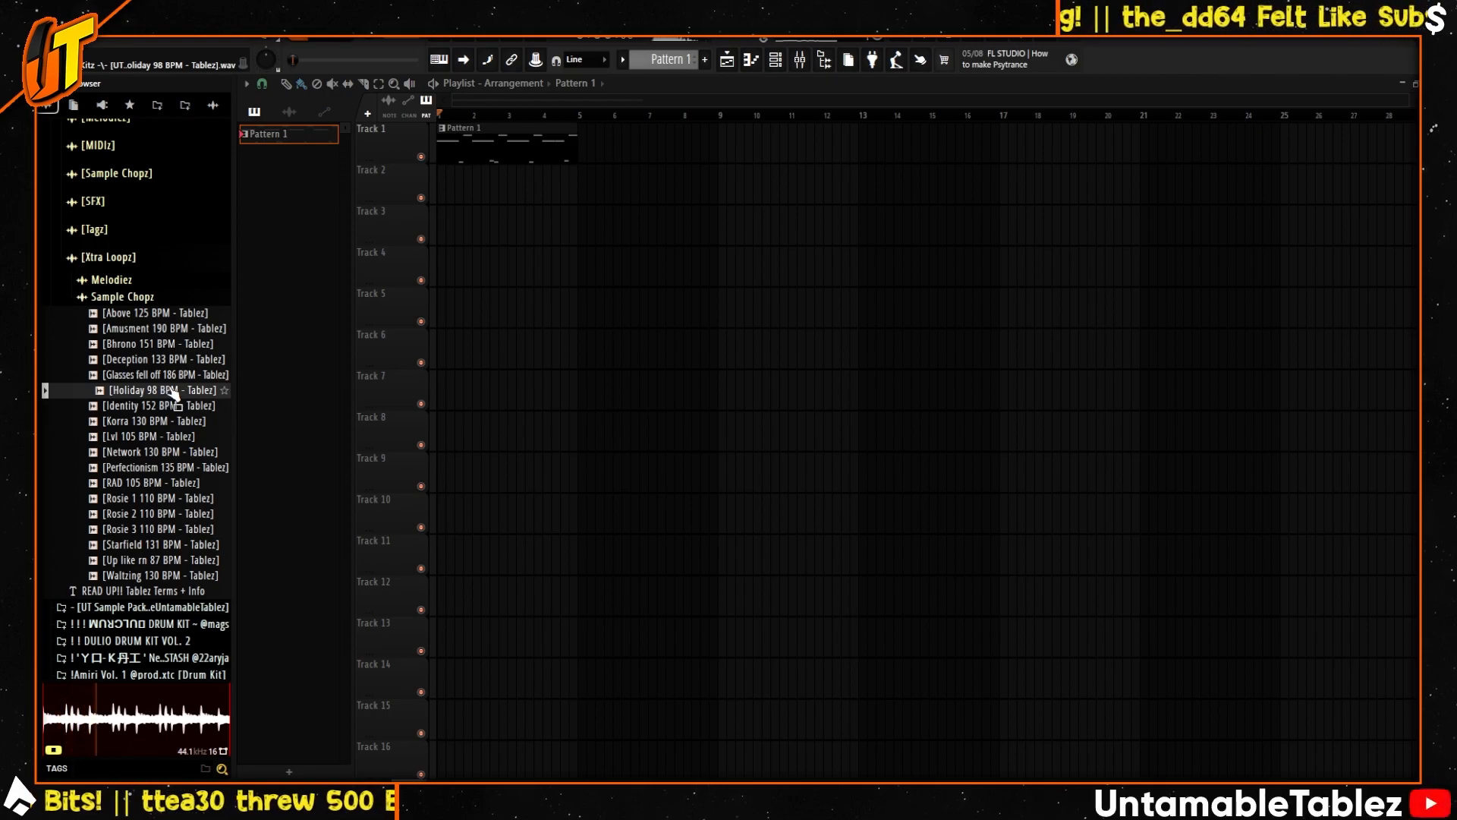
# - Within [Xtra Loopz], preview Carol 151 BPM from Melodiez and Waltzing 130 BPM from Sample Chopz
pyautogui.click(112, 279)
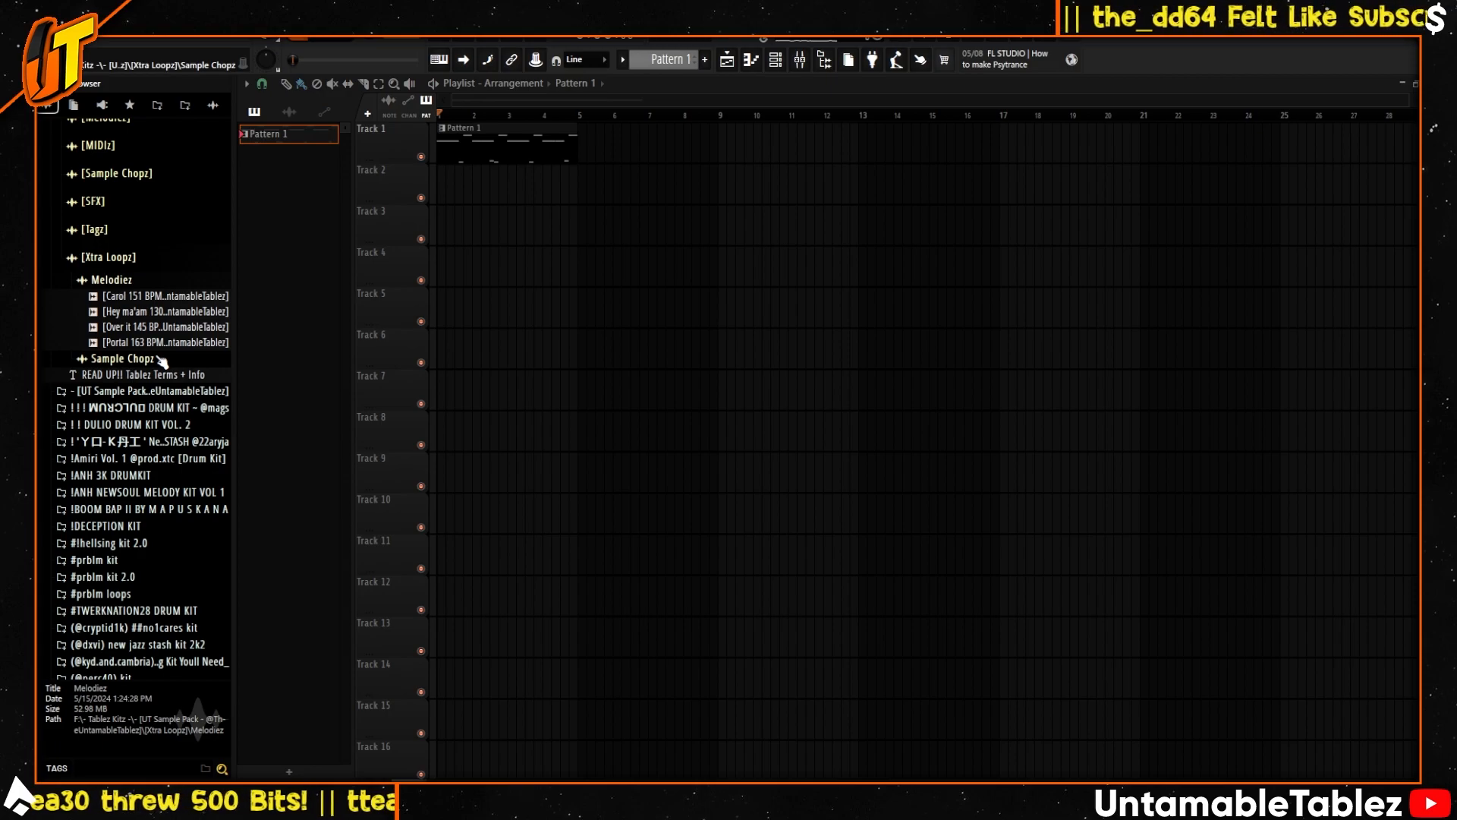
pyautogui.click(160, 296)
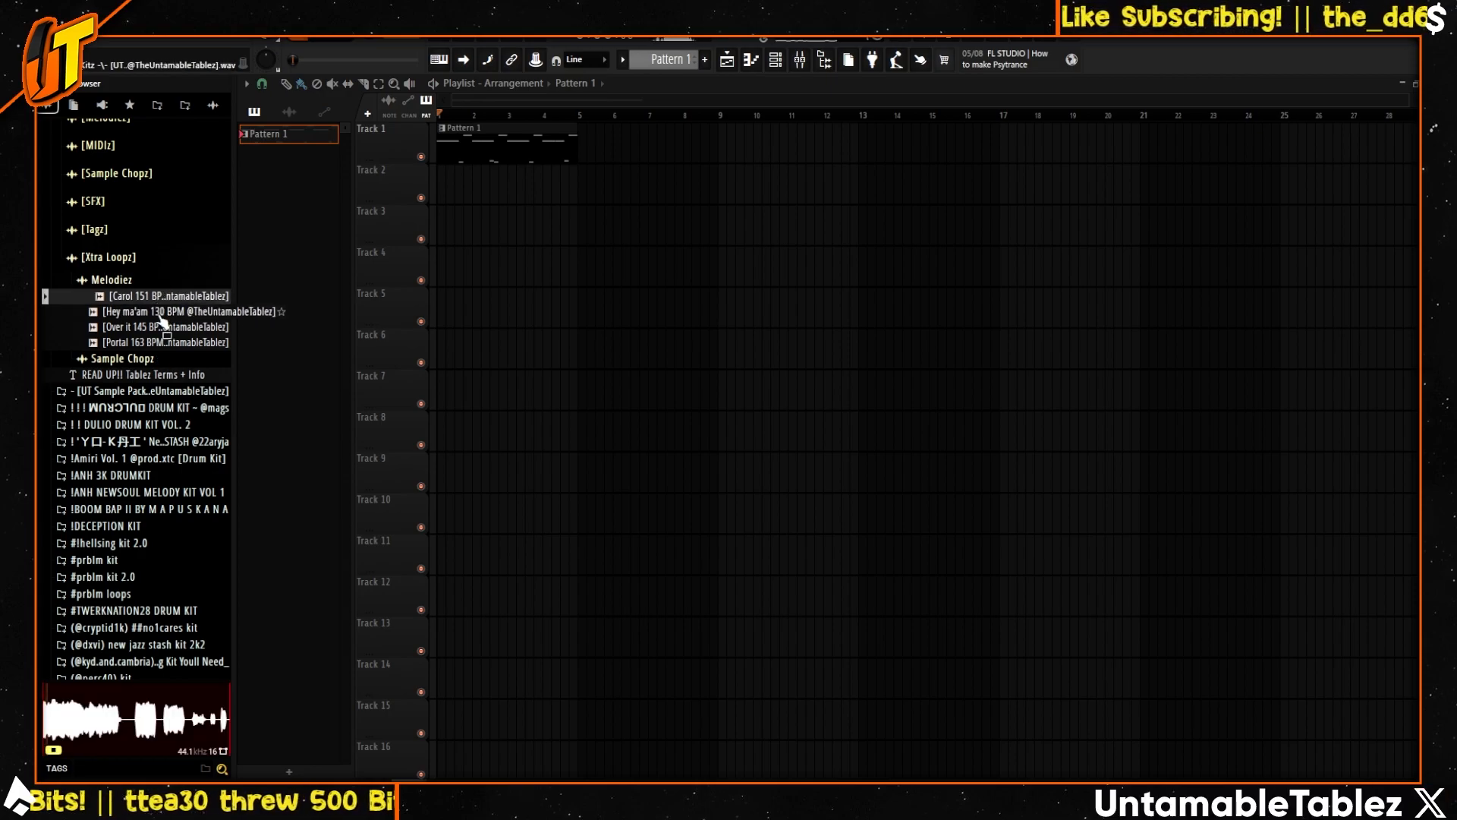
pyautogui.click(152, 358)
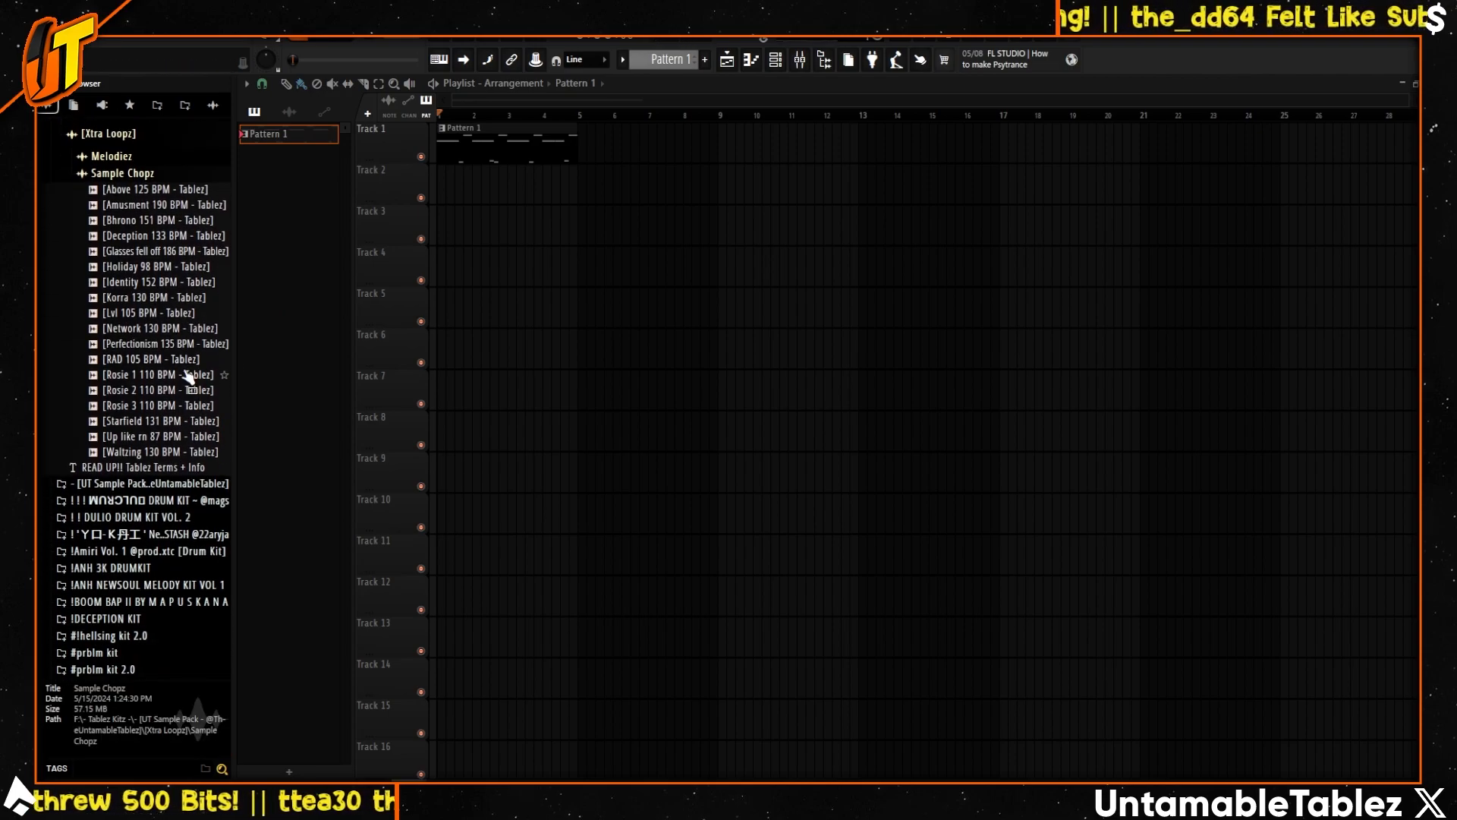
pyautogui.click(175, 456)
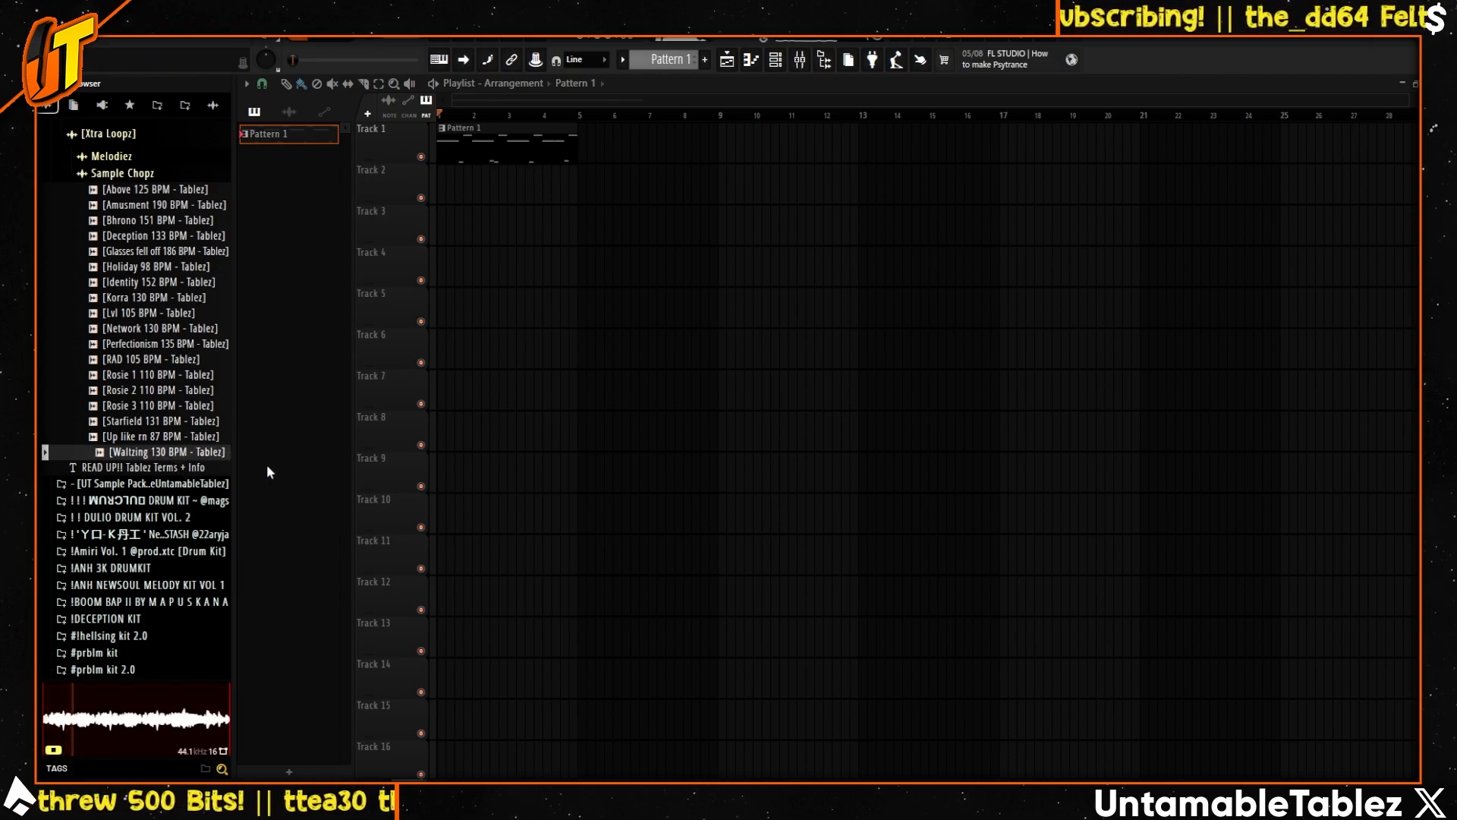
# - Collapse the Sample Chopz subfolder of [Xtra Loopz] and browse the sample list in the main [Sample Chopz] folder
pyautogui.scroll(2, 165, 266)
pyautogui.click(166, 265)
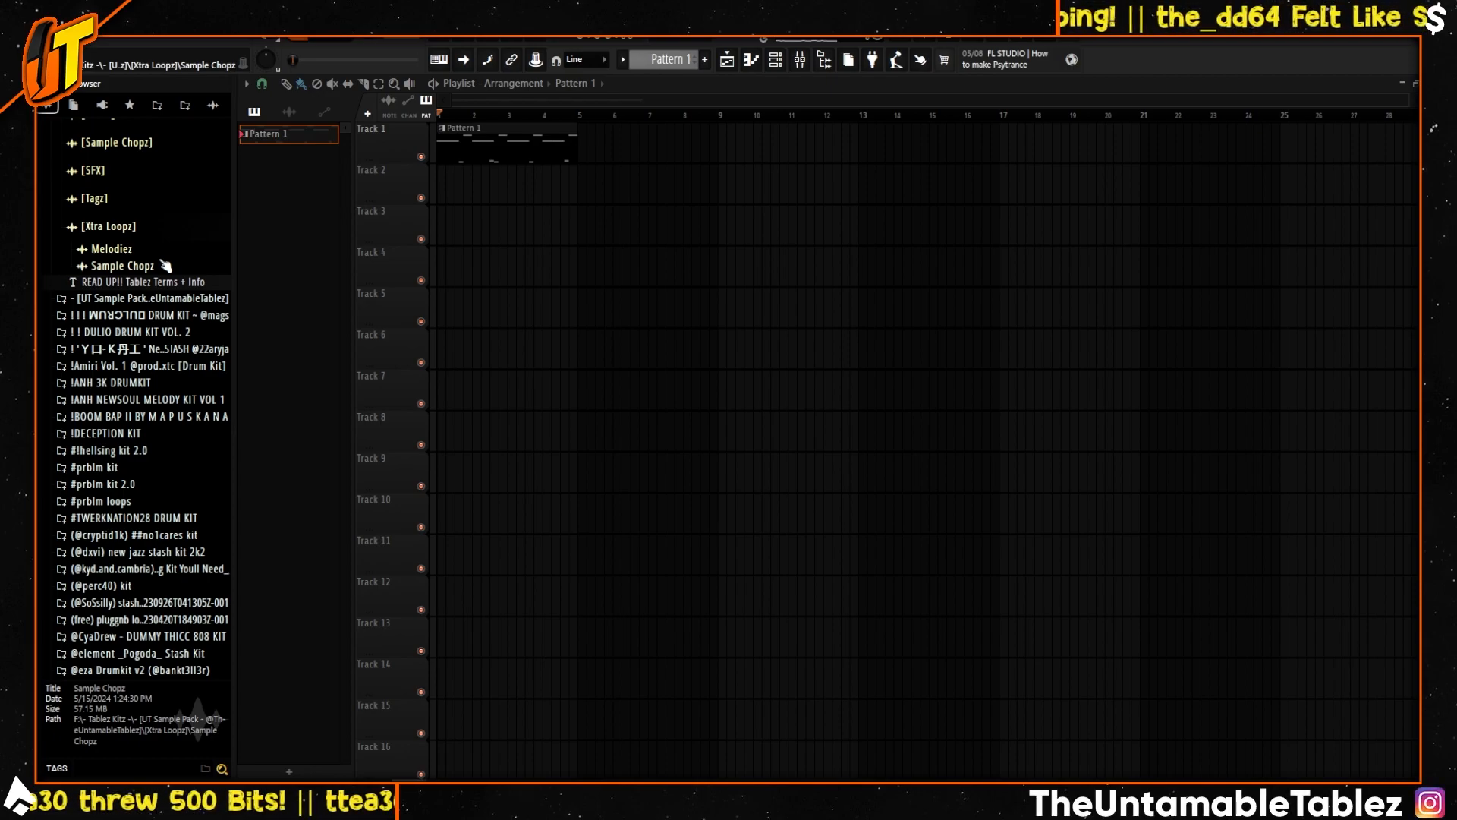
pyautogui.scroll(3, 152, 265)
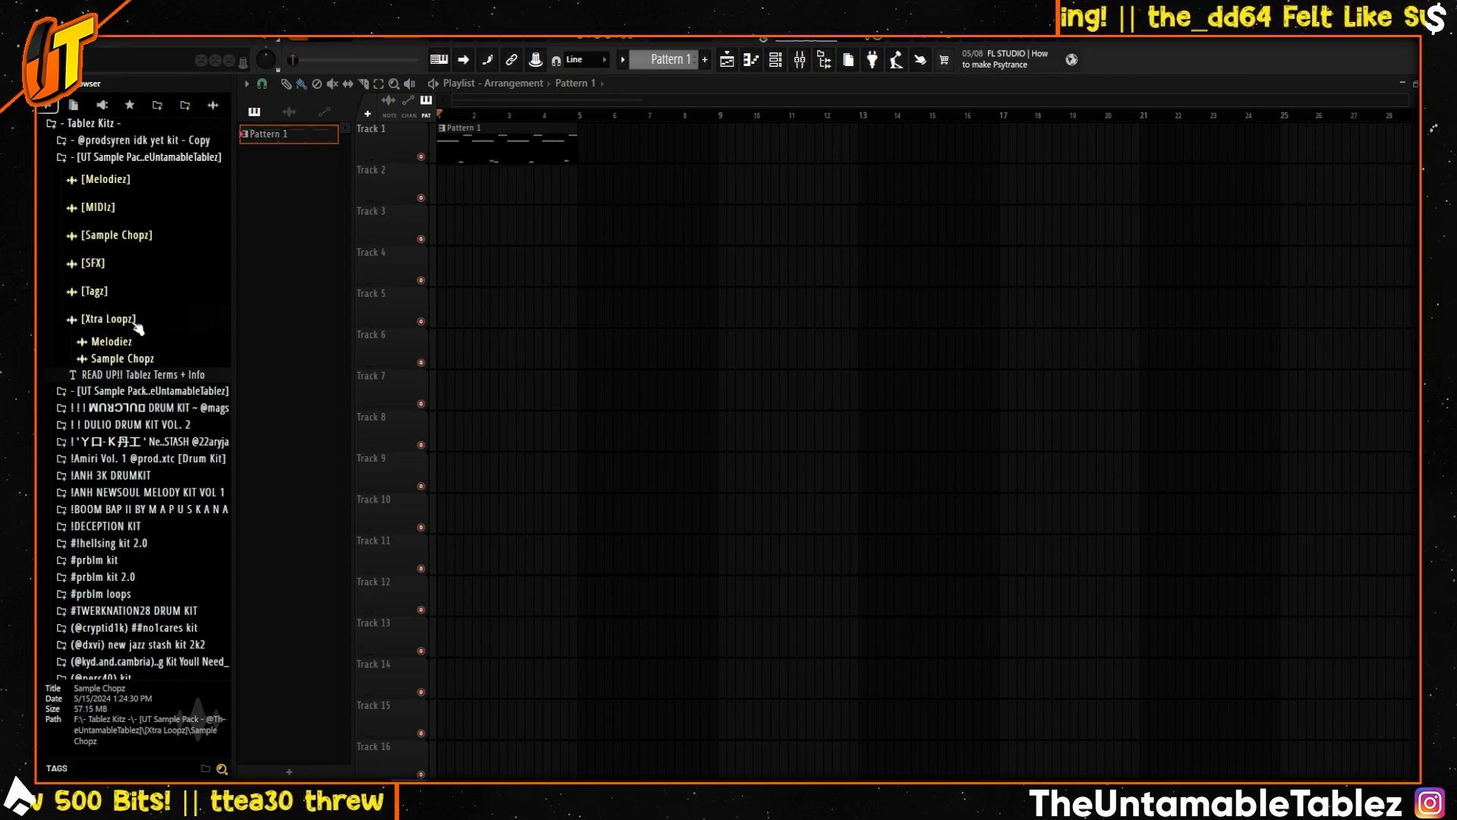
pyautogui.click(125, 241)
pyautogui.scroll(-15, 136, 193)
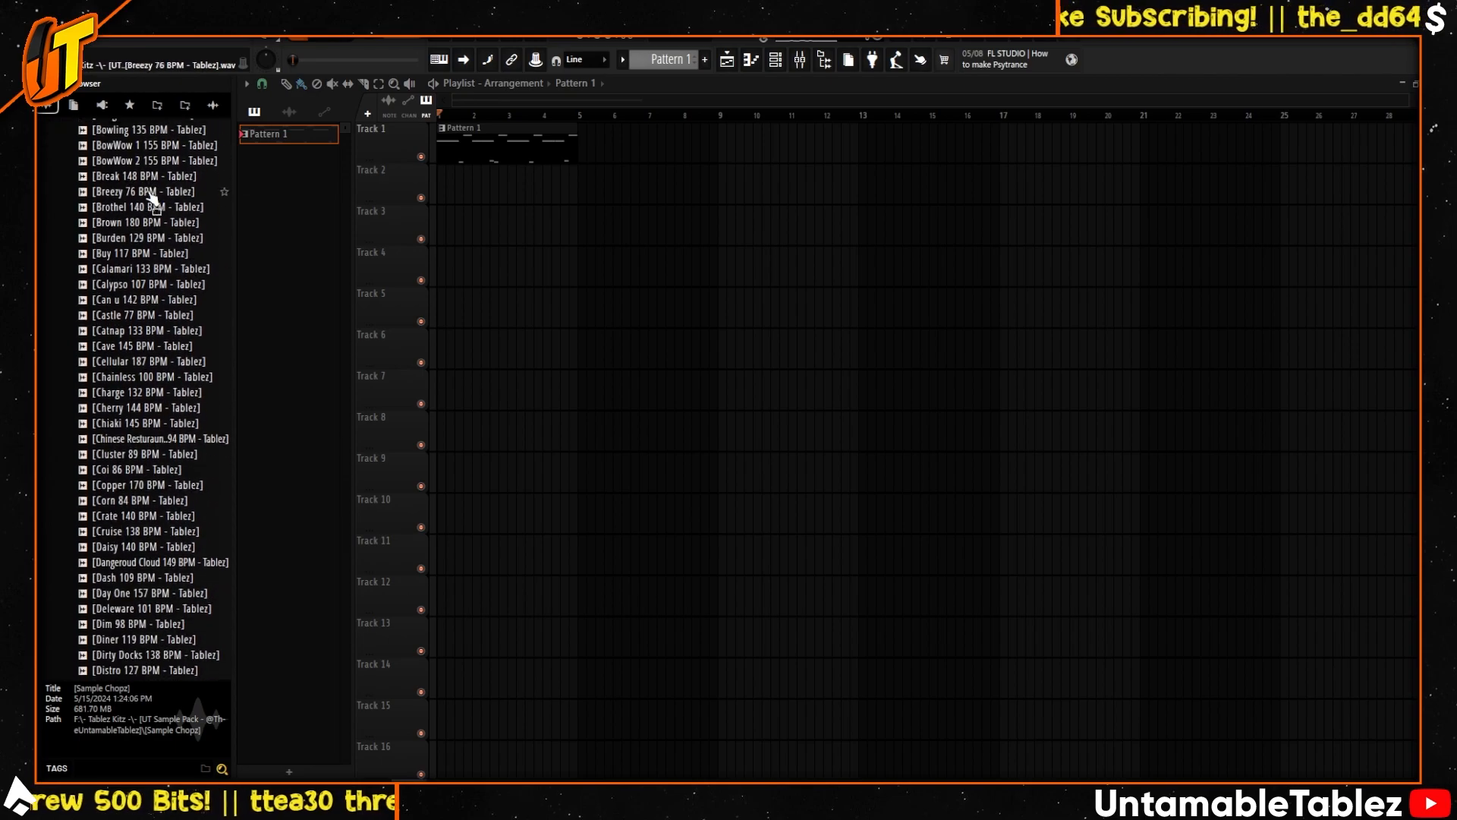
# - Look through the rest of the [Sample Chopz] folder and preview the U da one 195 BPM sample
pyautogui.scroll(-20, 152, 220)
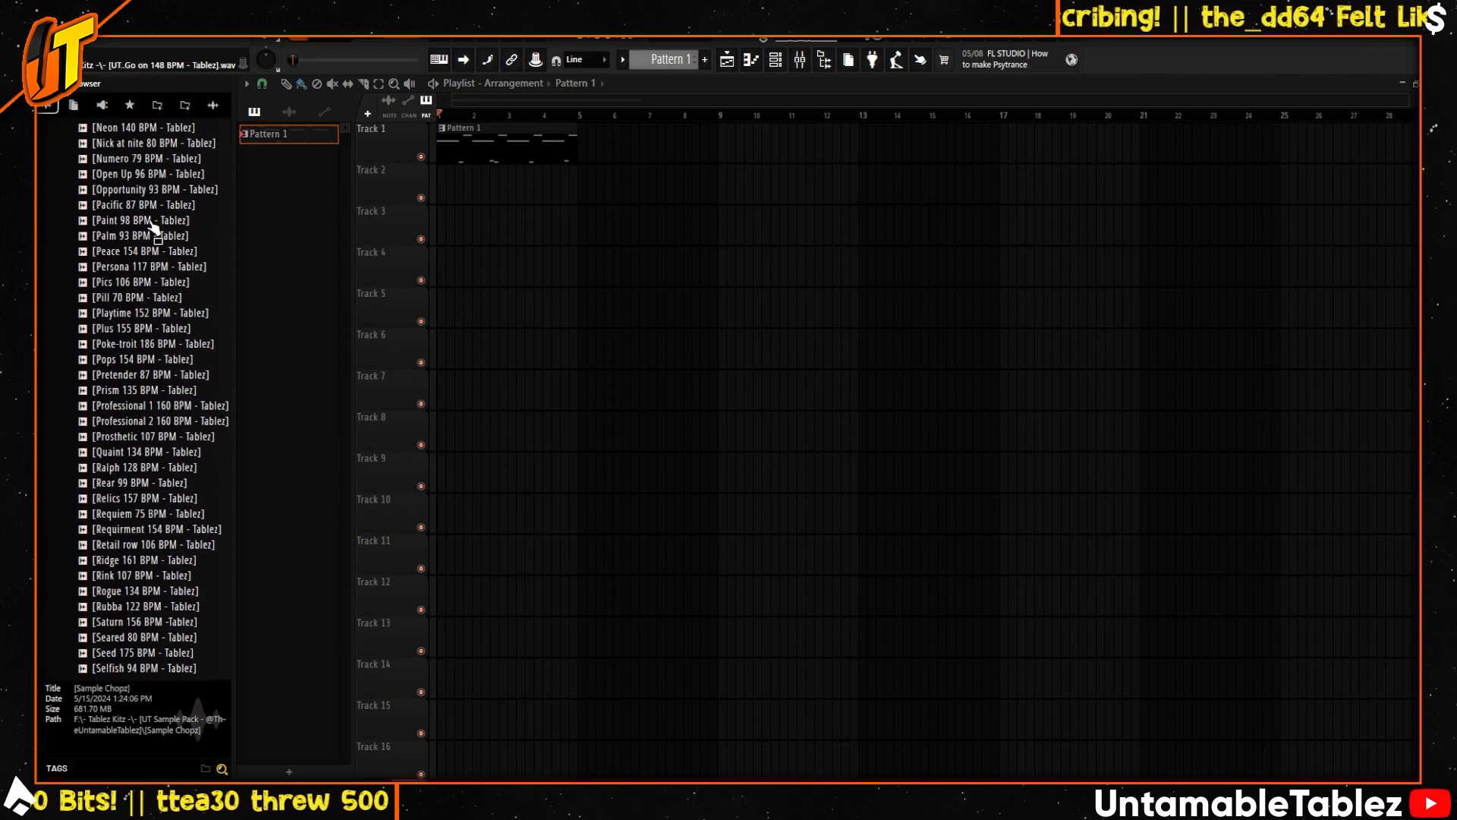
pyautogui.scroll(-10, 152, 225)
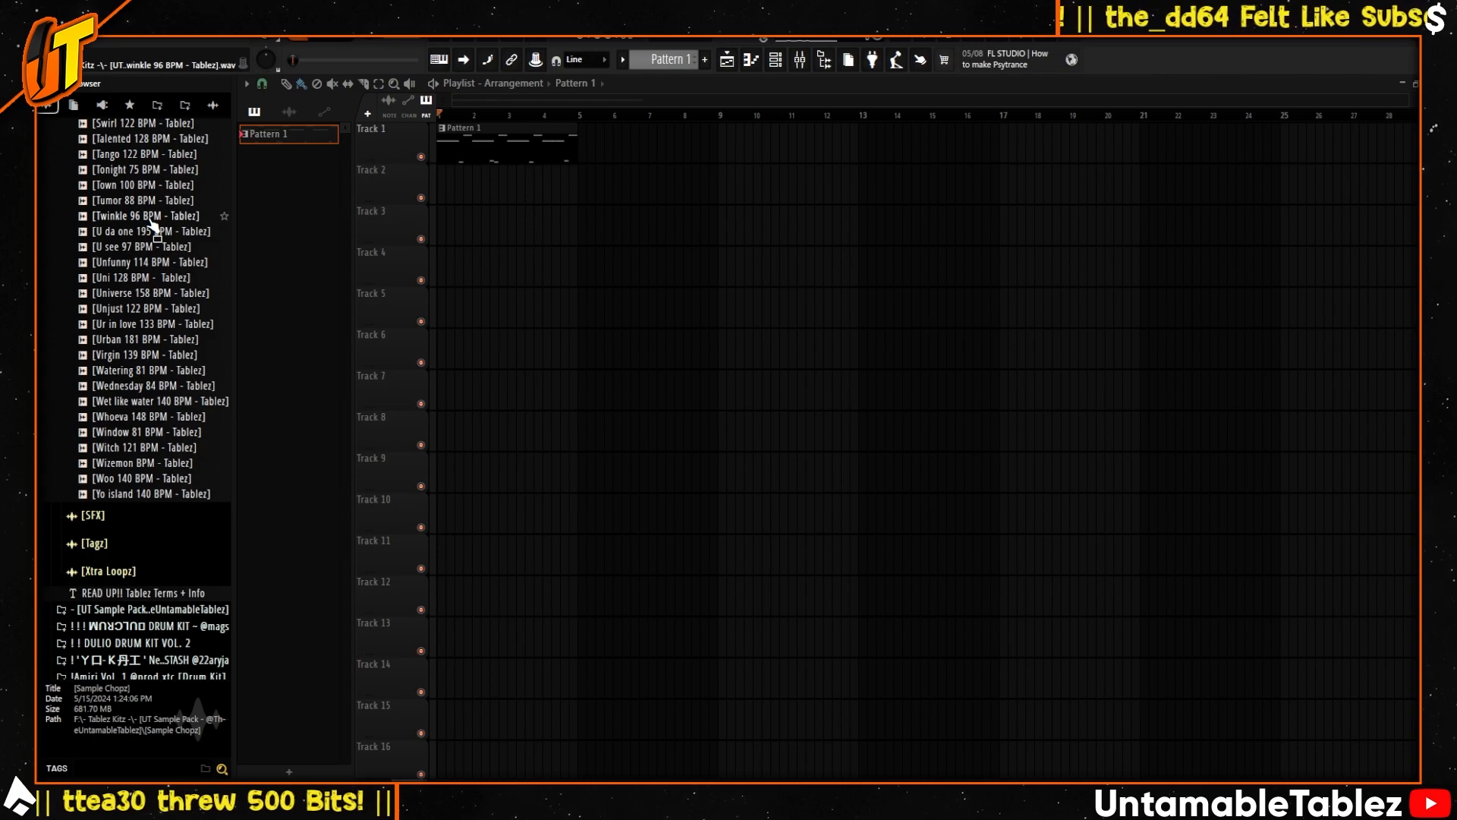
pyautogui.click(157, 230)
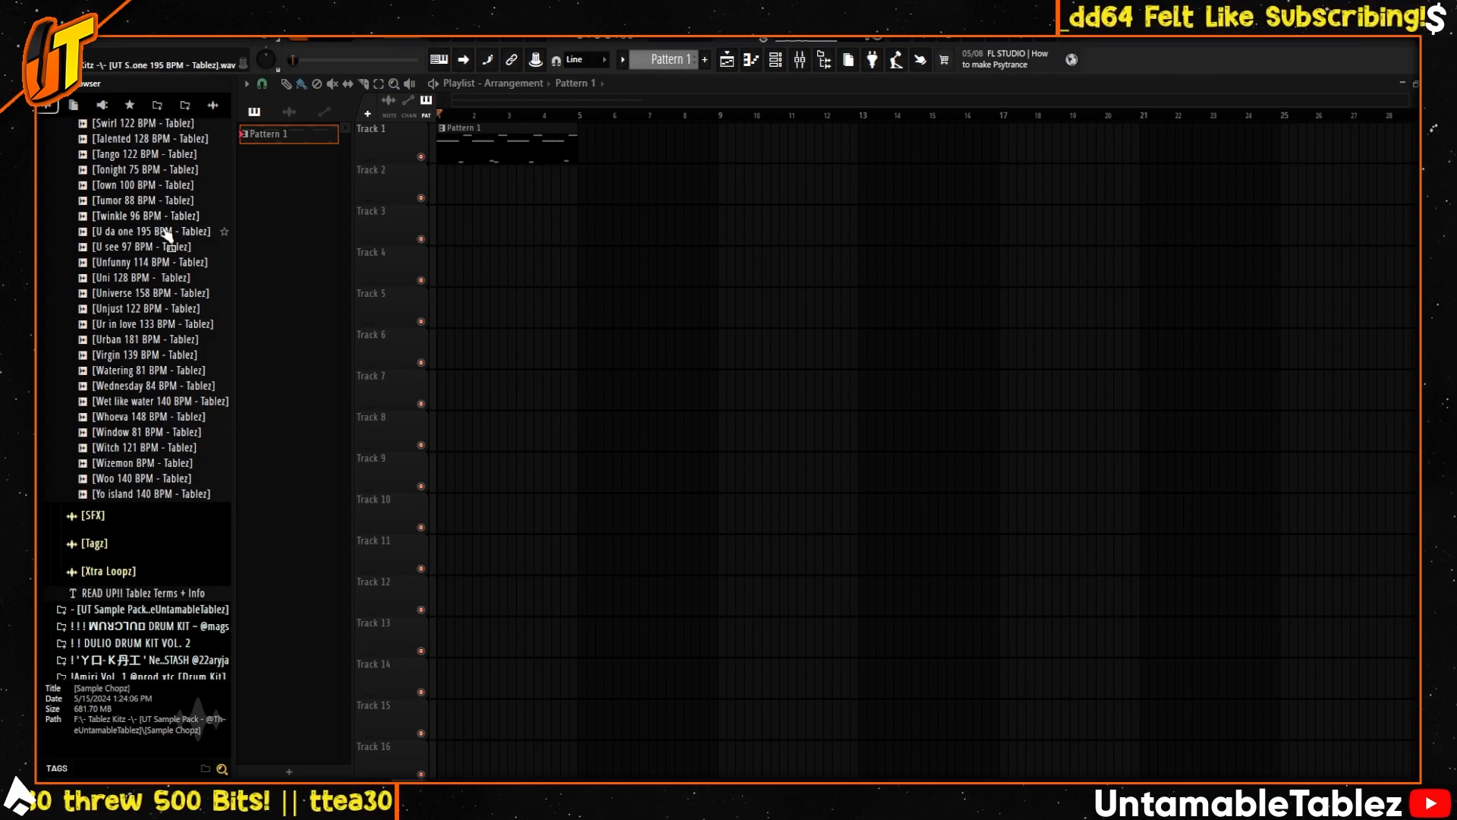
pyautogui.scroll(-2, 161, 239)
# - Open the LITE version of the UT Sample Pack and look through its [Melodiez] and [MIDIz] folders
pyautogui.click(133, 354)
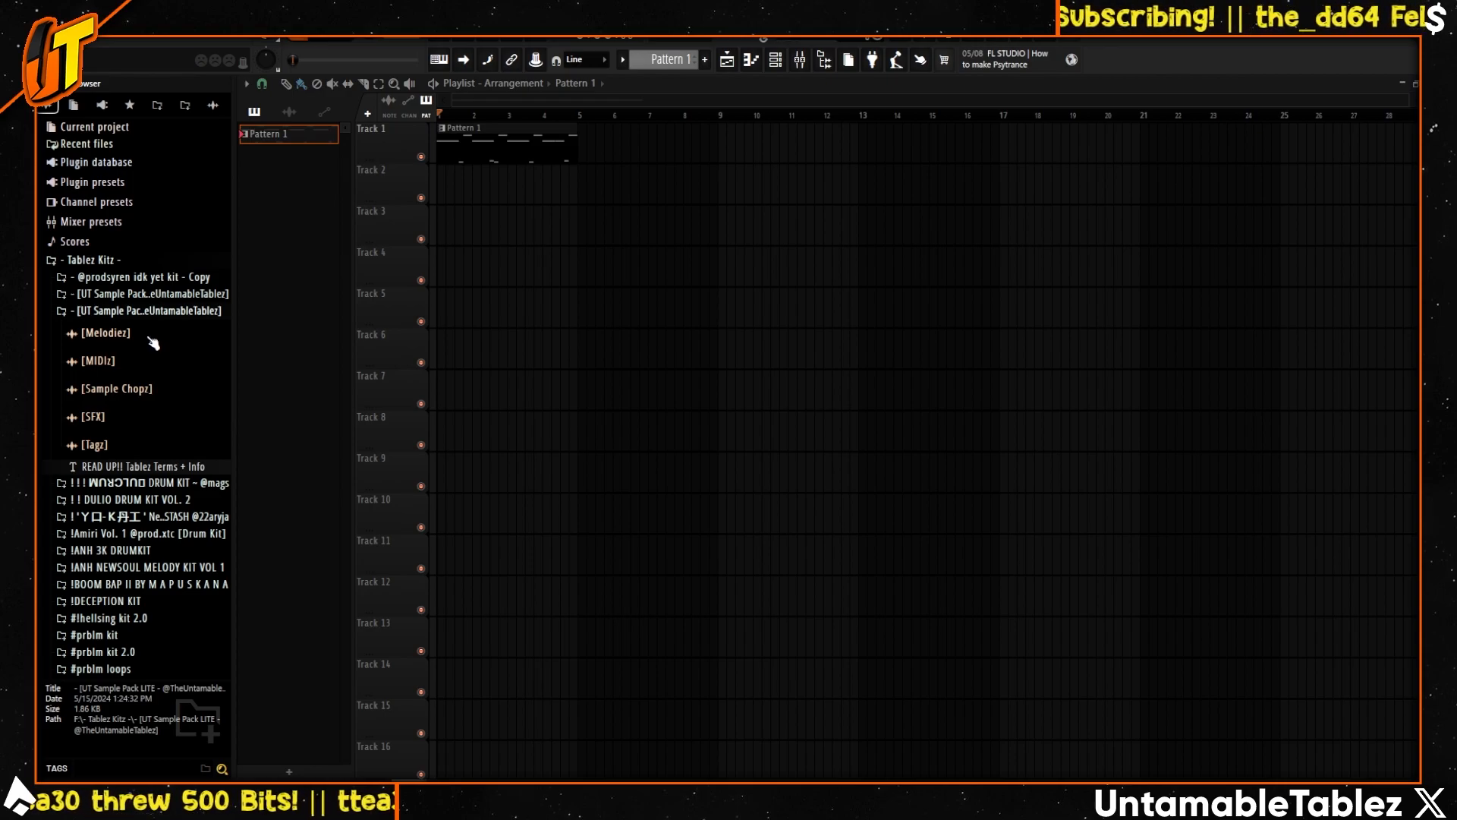
pyautogui.click(150, 338)
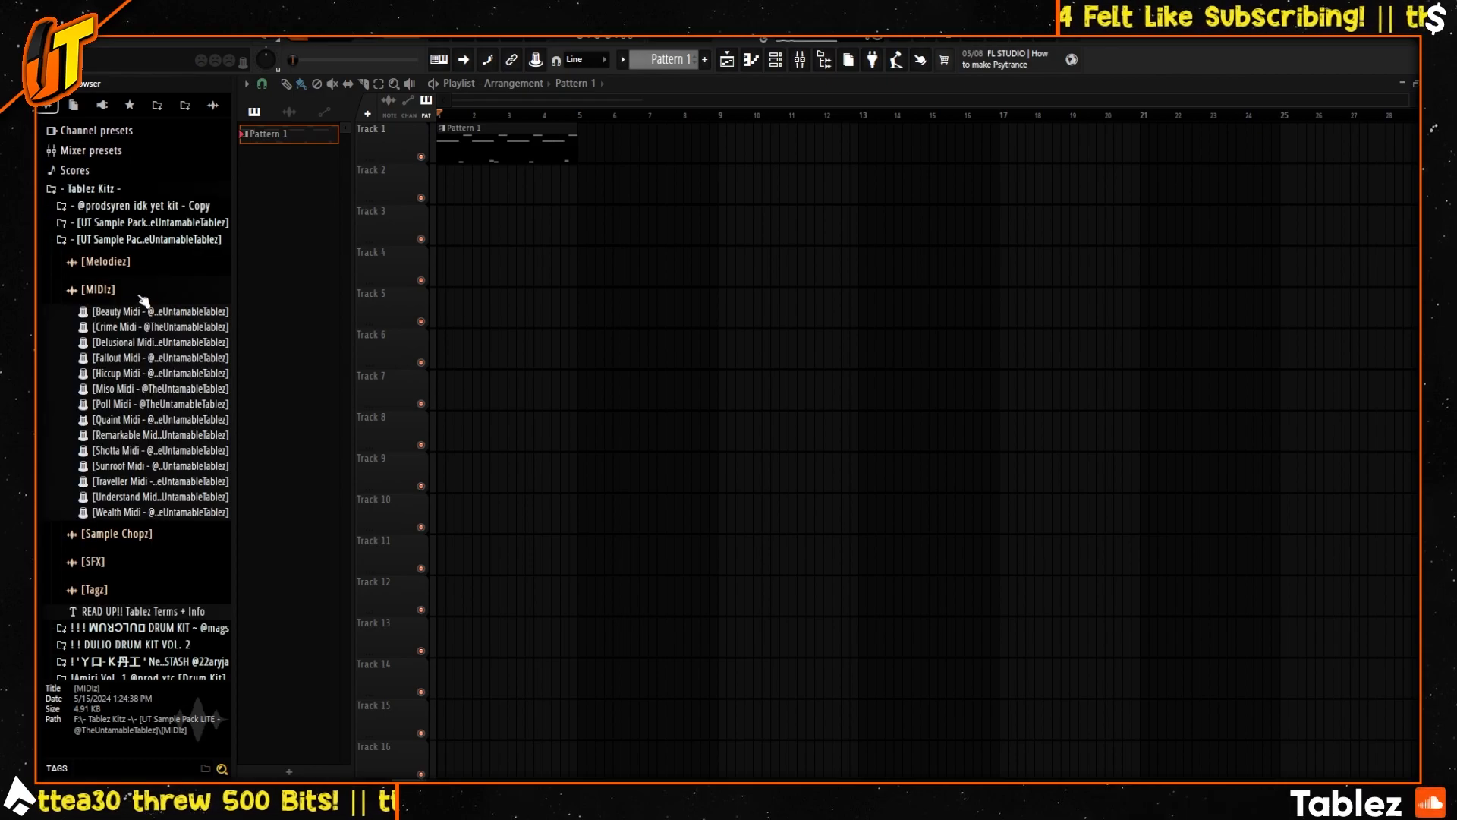
pyautogui.scroll(-3, 167, 358)
pyautogui.scroll(-6, 167, 360)
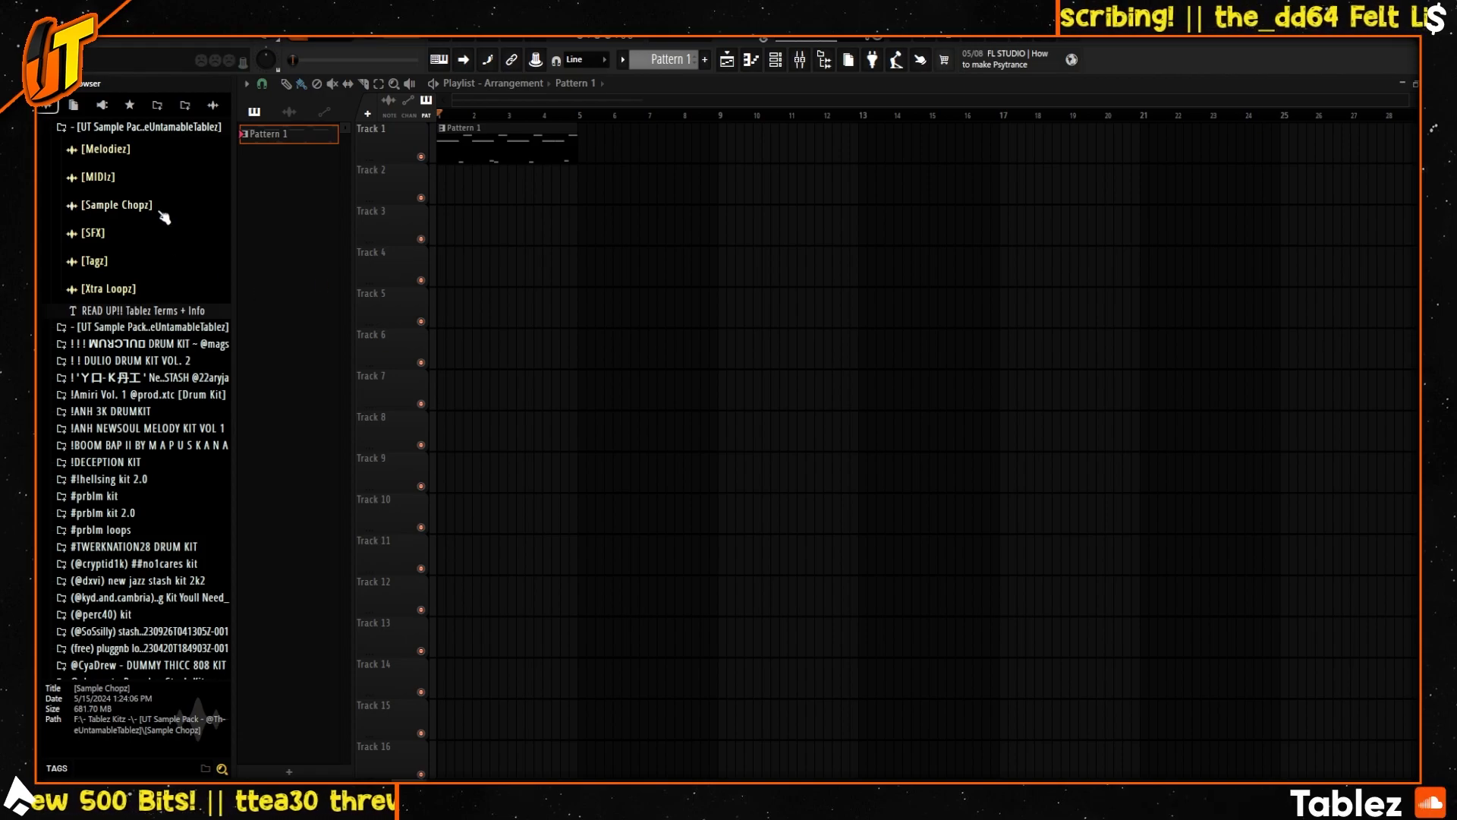
pyautogui.scroll(3, 163, 217)
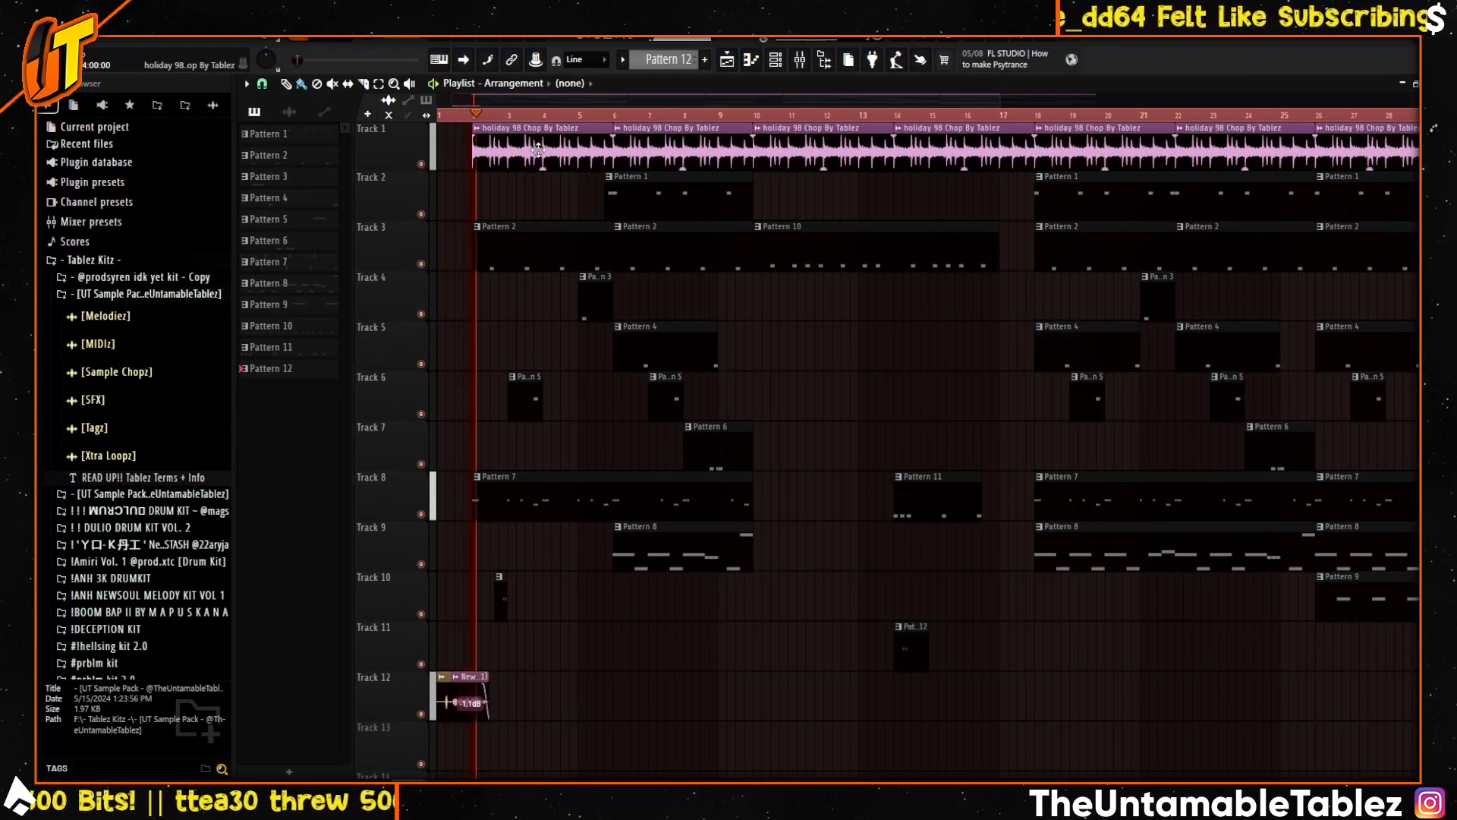
# - Listen to the opening bars of the beat built on the holiday 98 chop, and stop playback
pyautogui.moveTo(997, 100); pyautogui.dragTo(1095, 99)
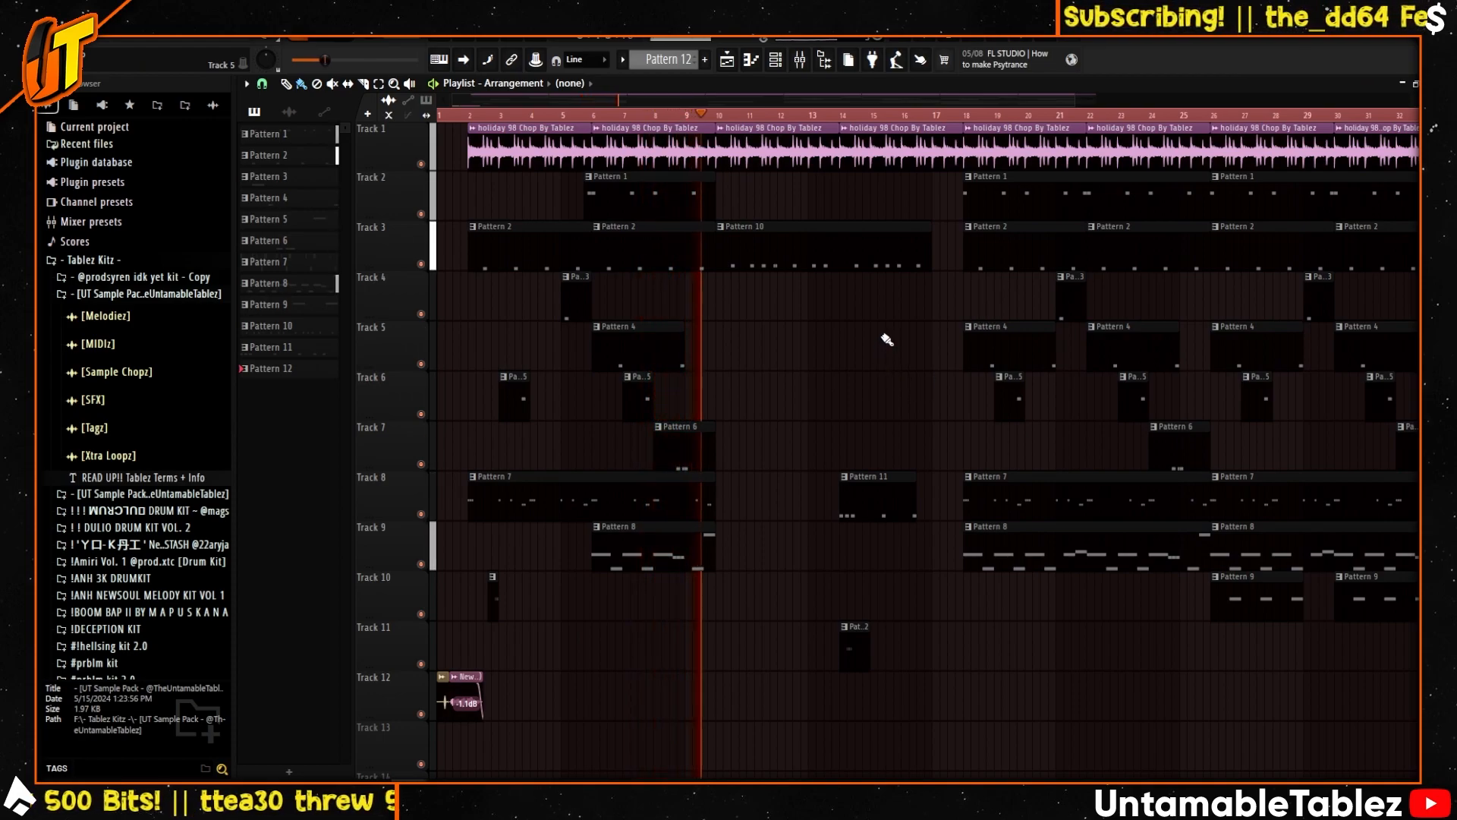
pyautogui.press('space')
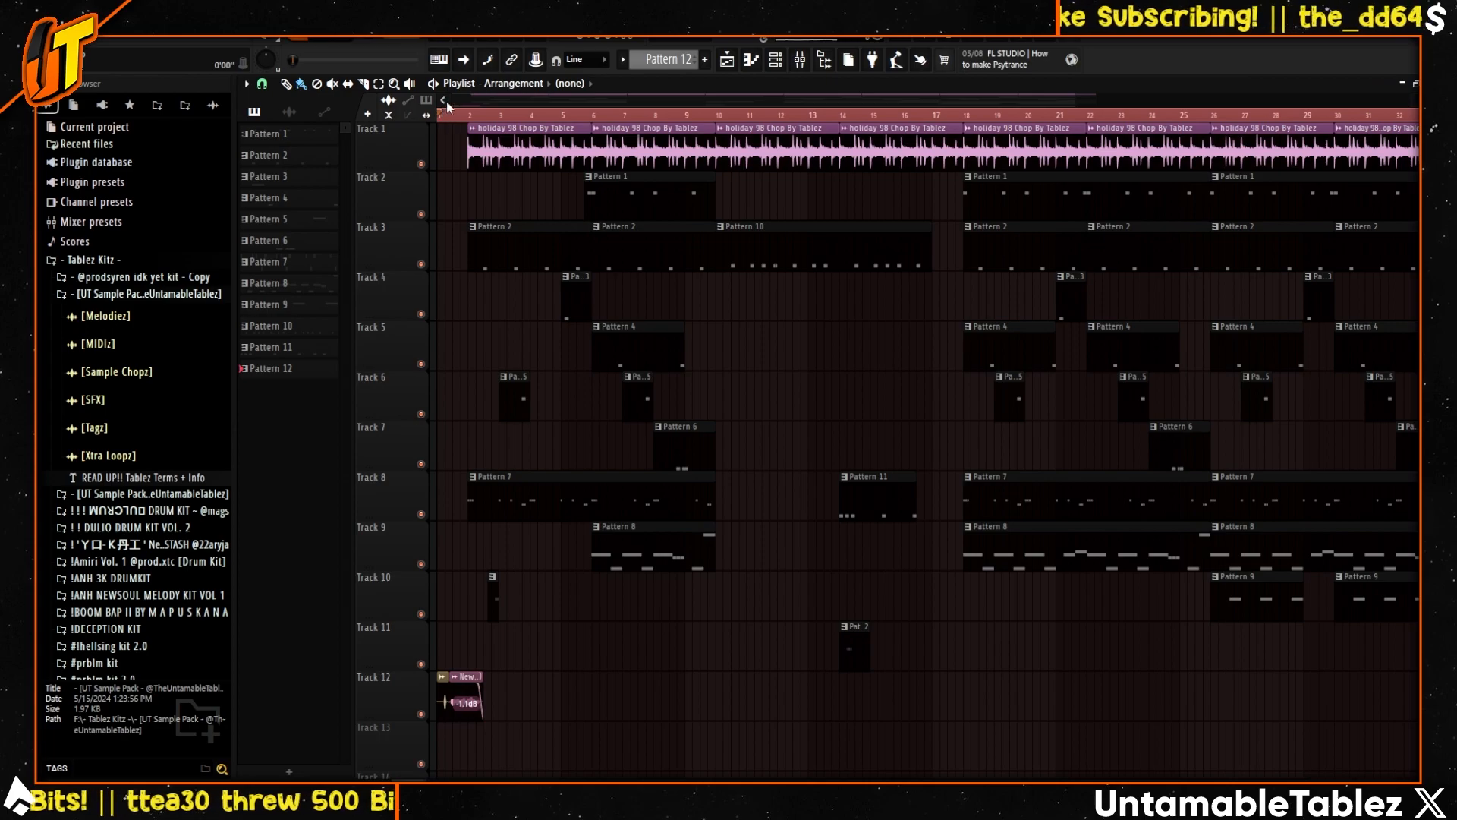
pyautogui.scroll(3, 461, 105)
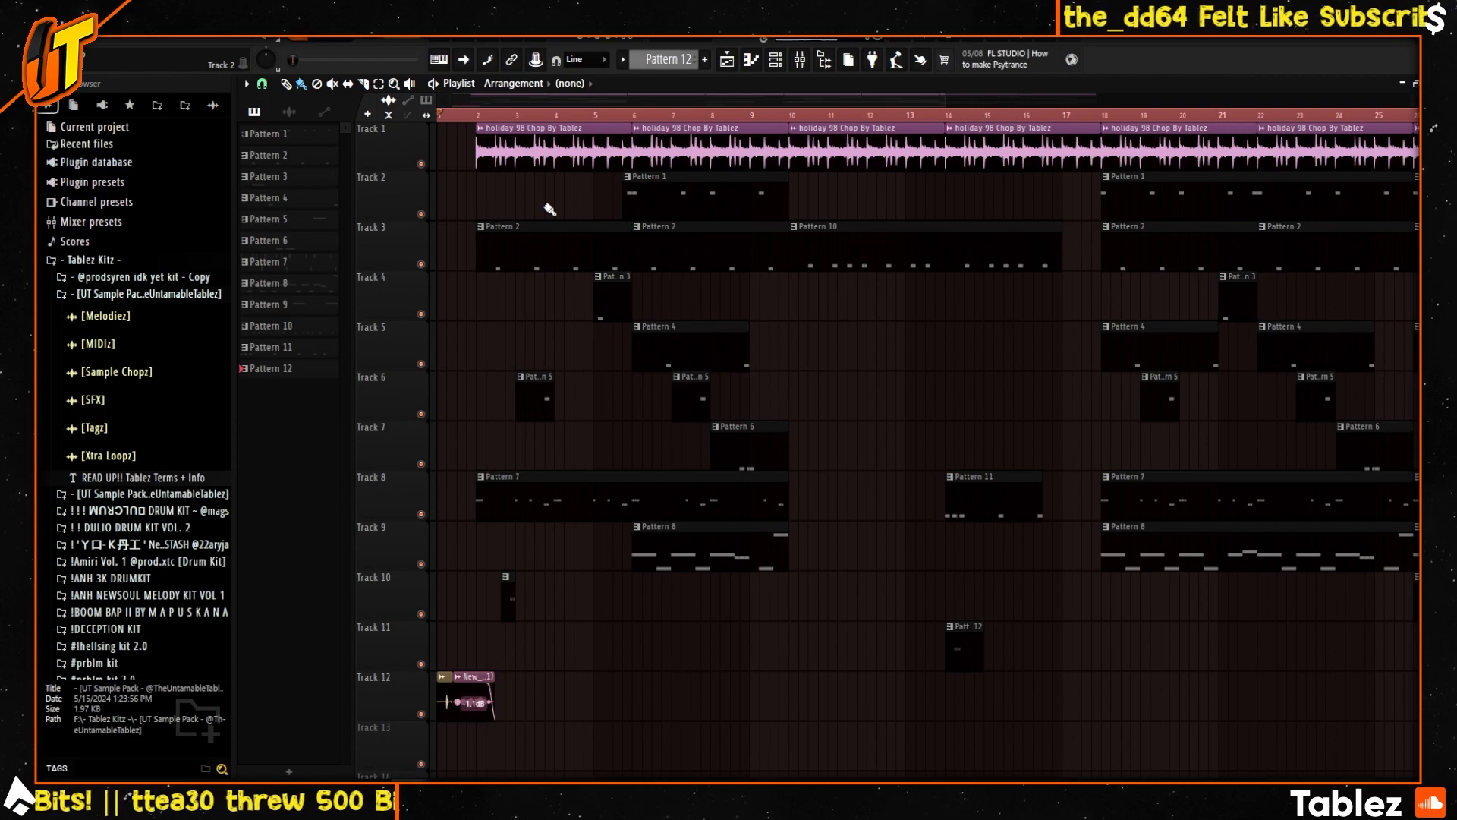
# - Look over the full holiday 98 arrangement and set the playback start to bar 18
pyautogui.moveTo(462, 97); pyautogui.dragTo(615, 93)
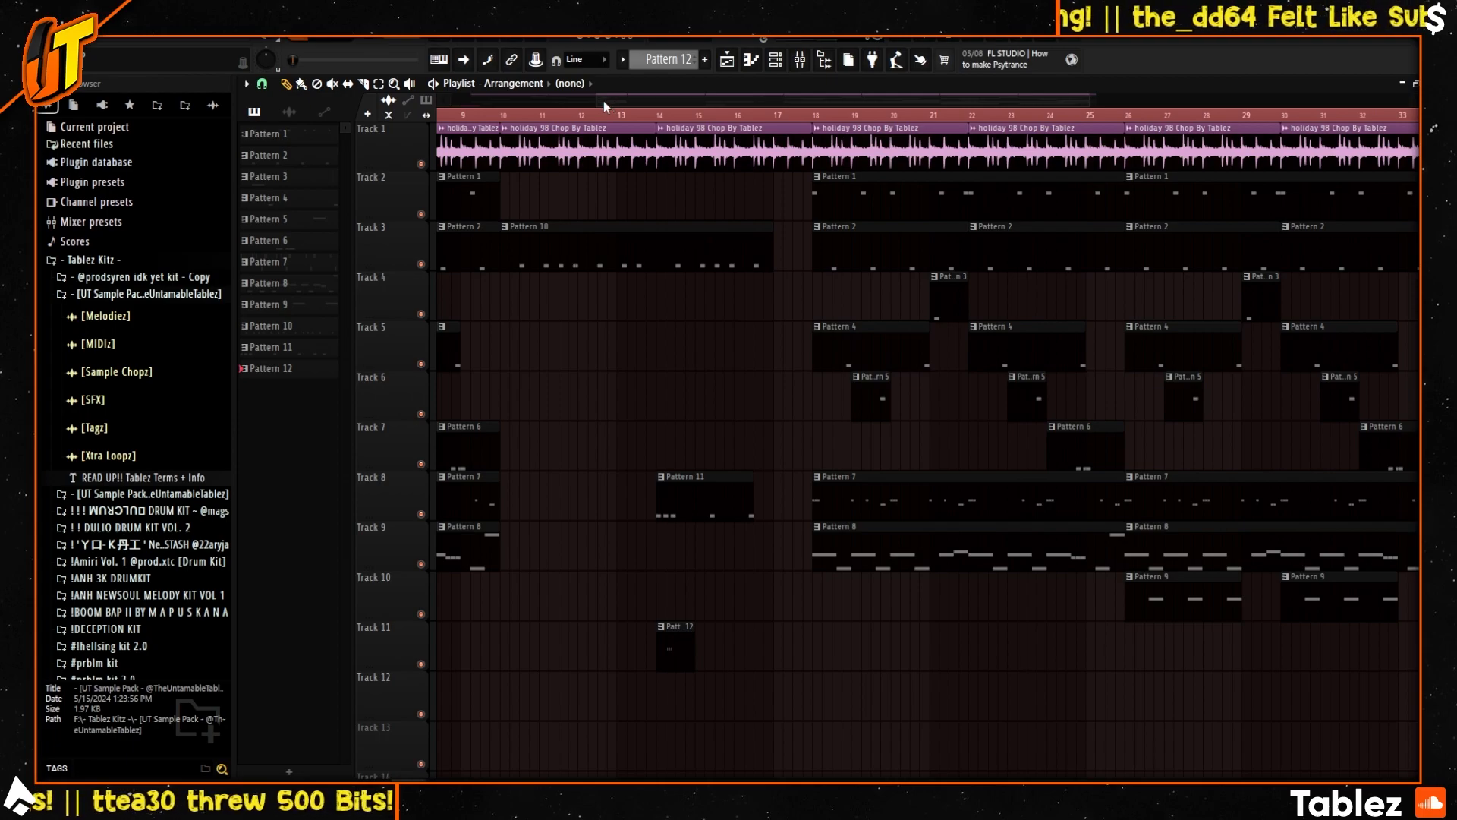
pyautogui.moveTo(603, 102); pyautogui.dragTo(478, 102)
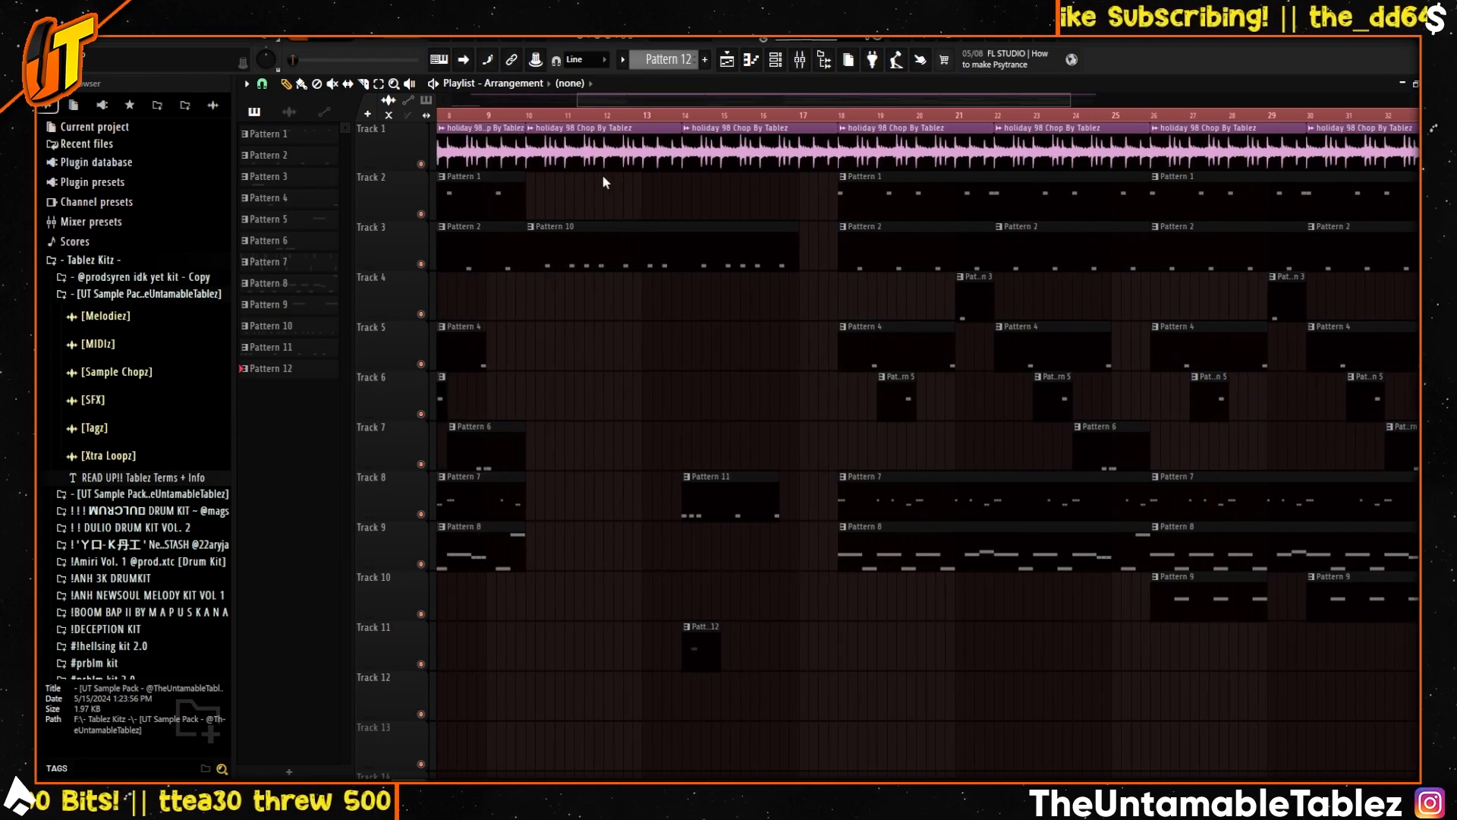
pyautogui.moveTo(769, 98); pyautogui.dragTo(698, 99)
pyautogui.moveTo(947, 96); pyautogui.dragTo(1097, 101)
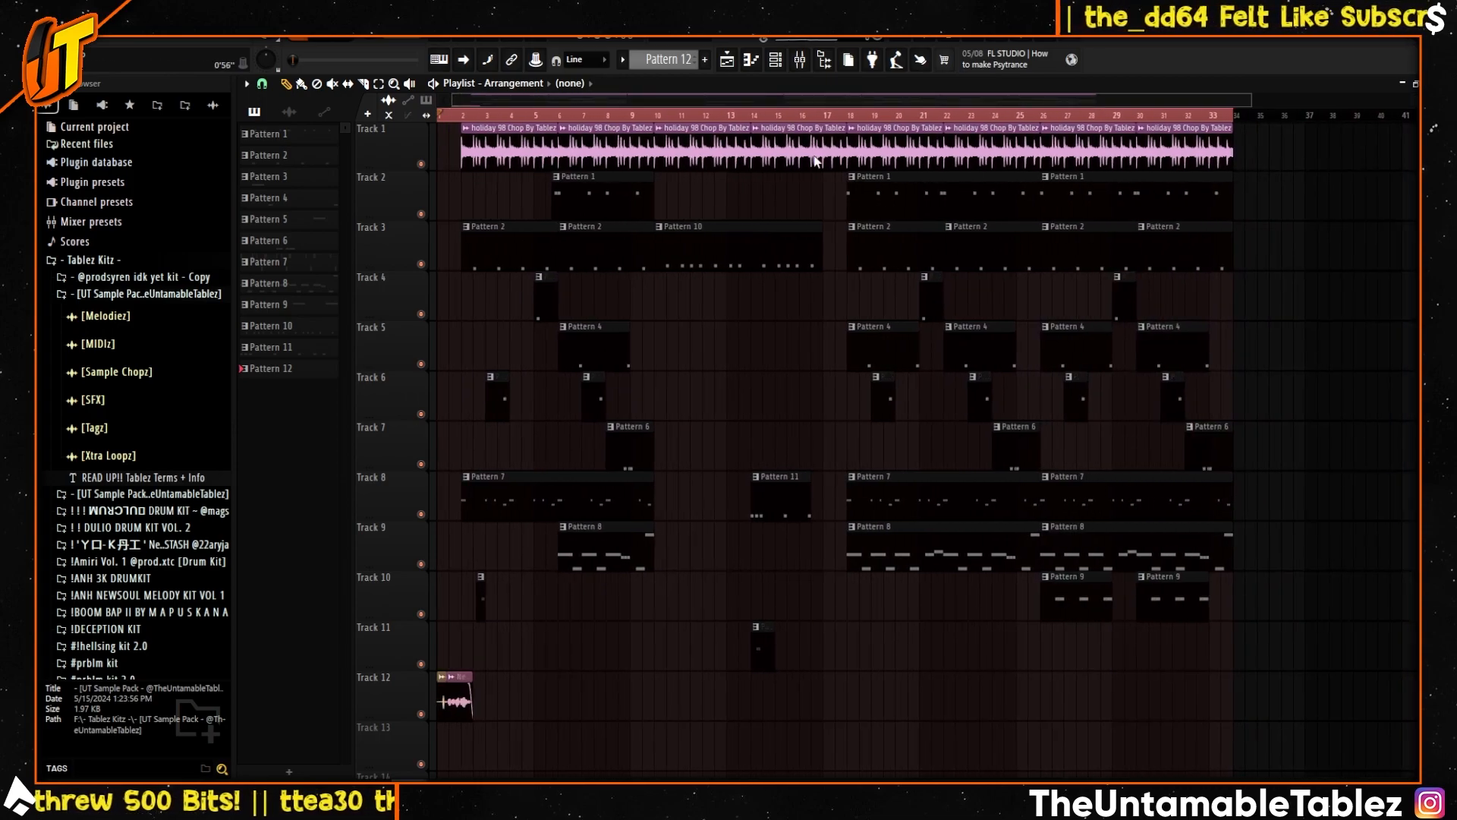
pyautogui.moveTo(856, 119); pyautogui.dragTo(731, 121)
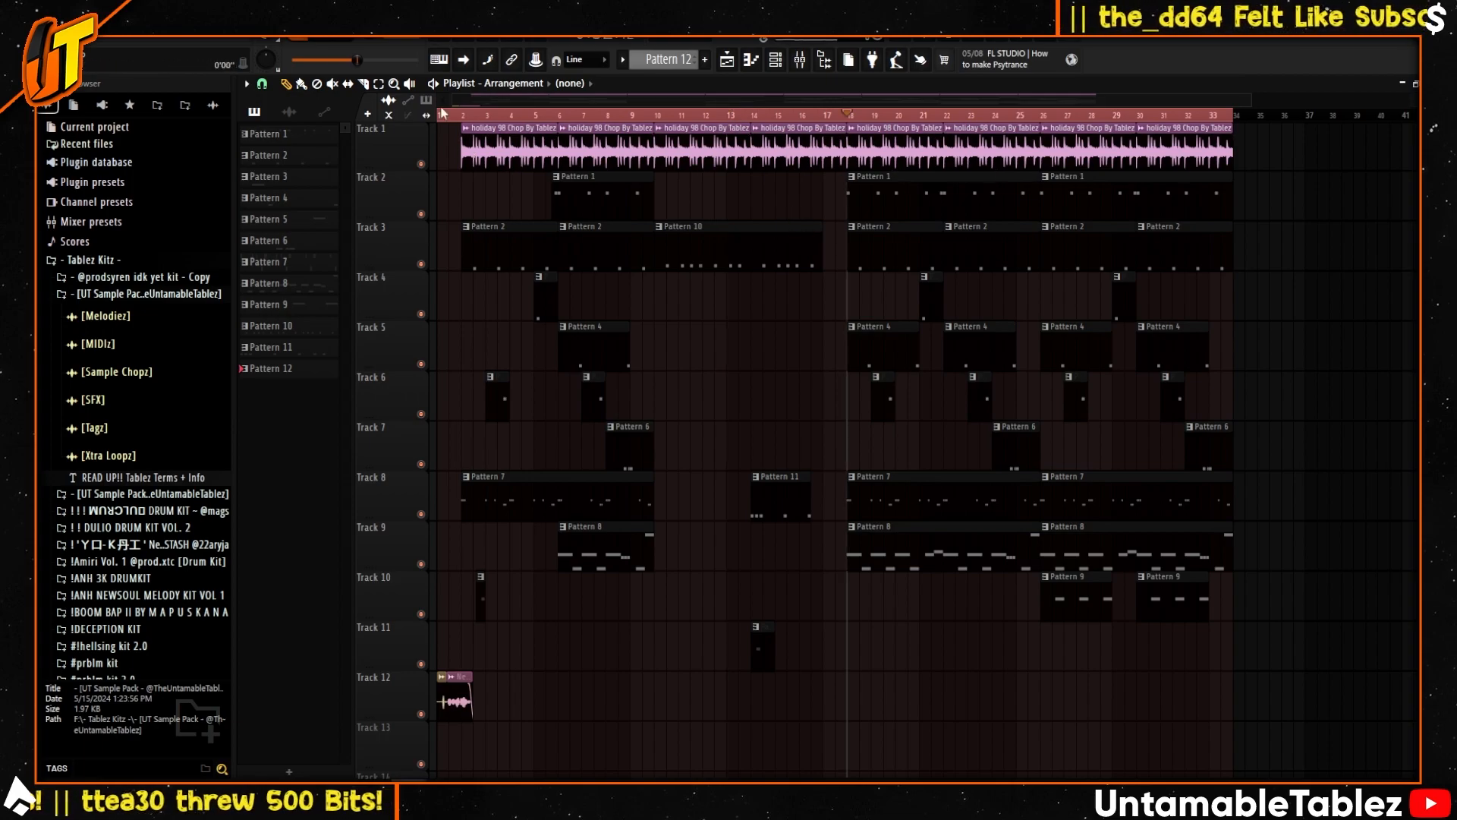
# - Solo Track 1 and play the holiday 98 chop on its own from bar 18
pyautogui.moveTo(451, 101); pyautogui.dragTo(708, 123)
pyautogui.rightClick(421, 165)
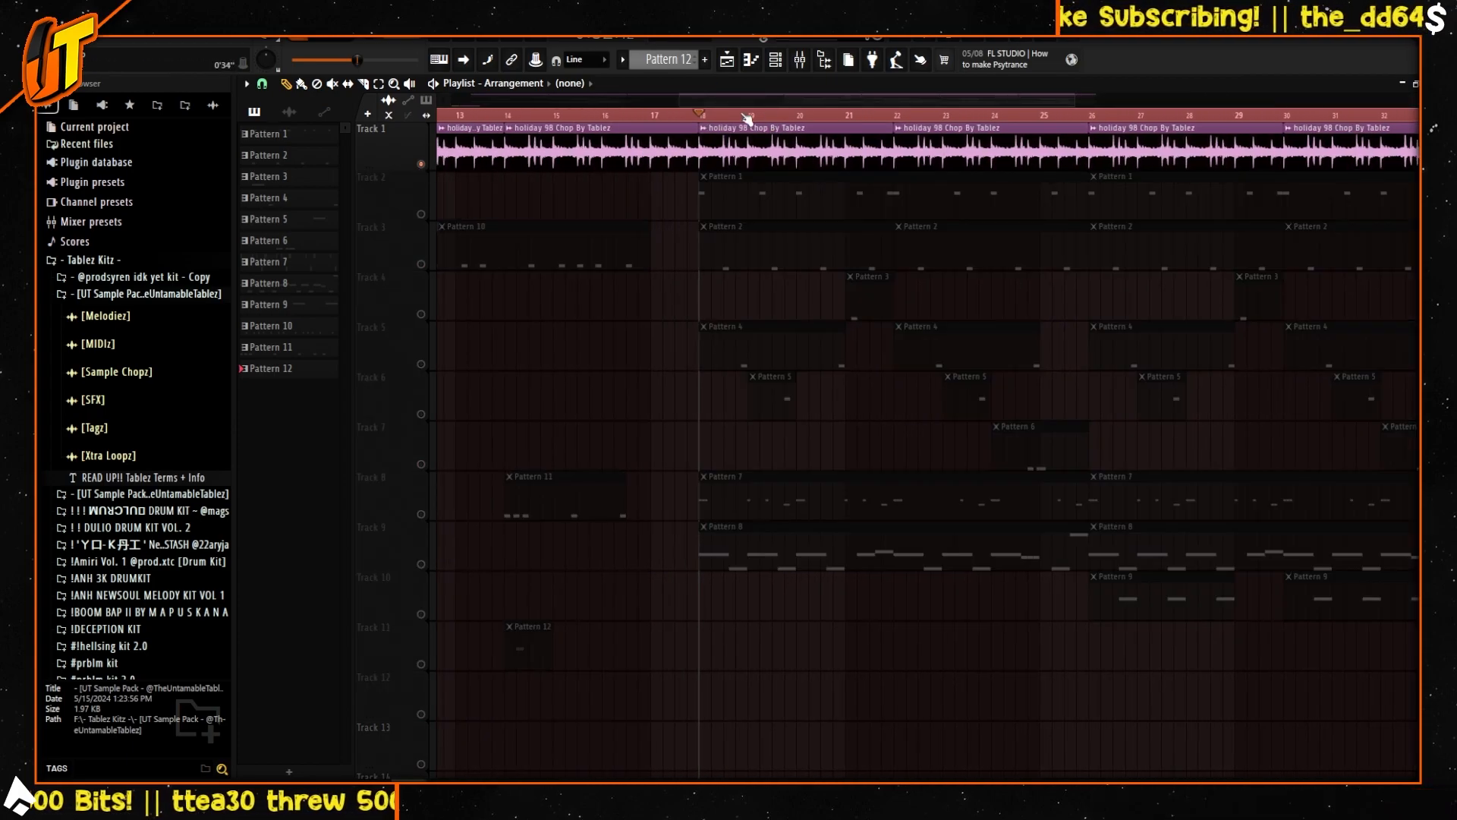
pyautogui.press('space')
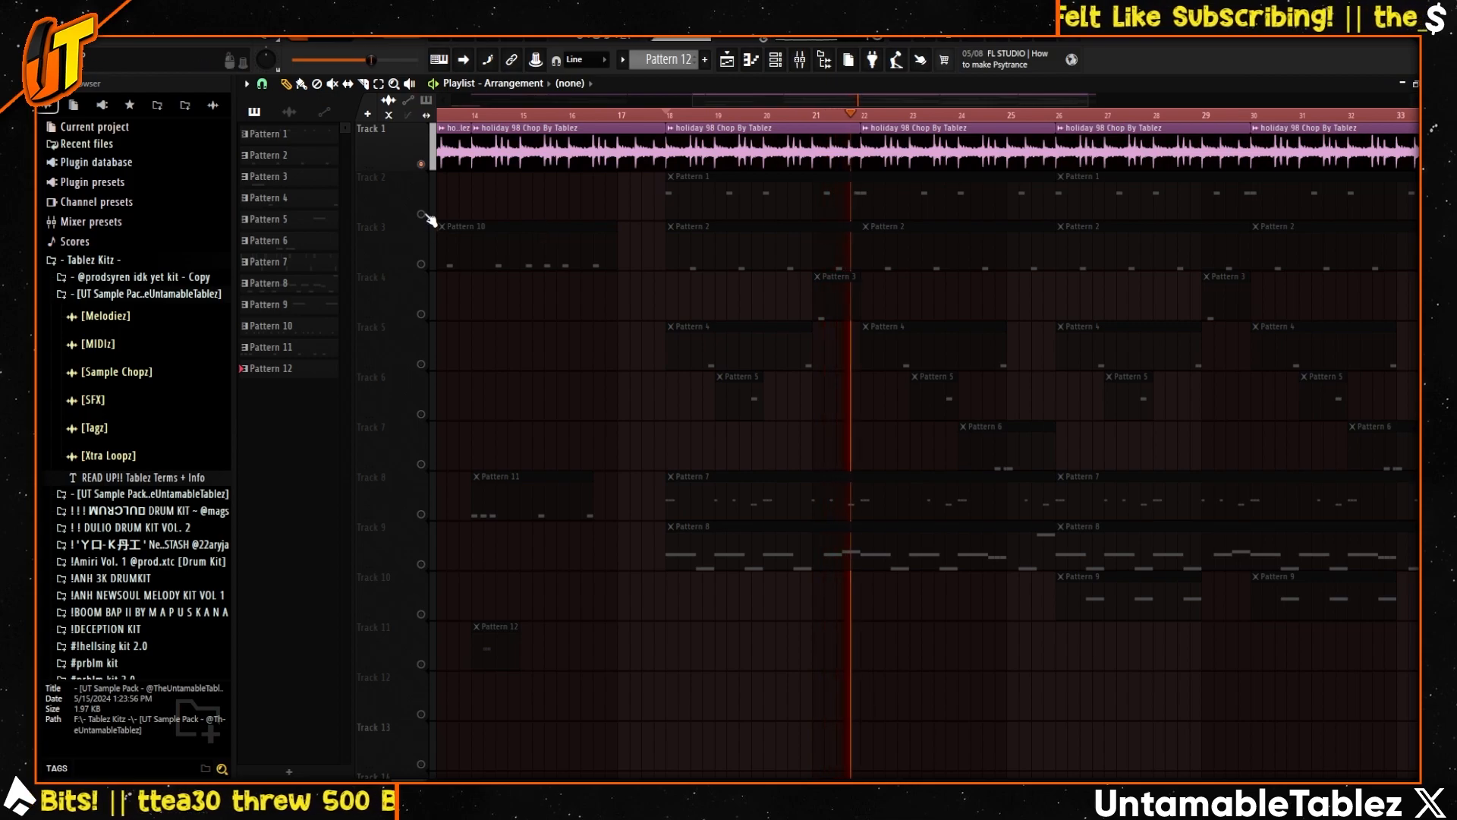
# - Unmute Track 2 and inspect Pattern 1's kick notes in the piano roll during playback, closing the editor when done
pyautogui.click(422, 215)
pyautogui.press('space')
pyautogui.doubleClick(711, 202)
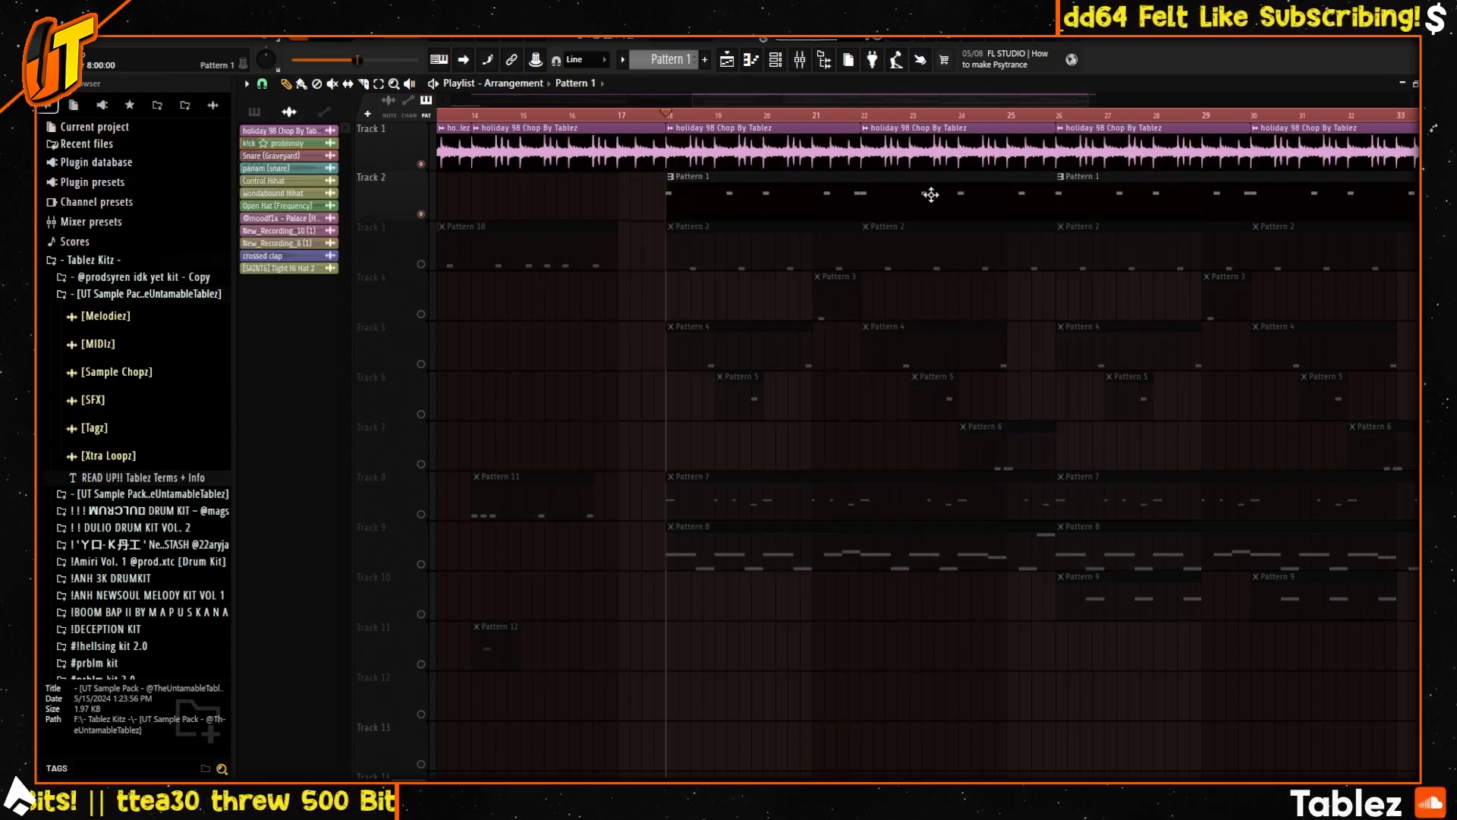
pyautogui.moveTo(813, 204); pyautogui.dragTo(671, 203)
pyautogui.moveTo(800, 214); pyautogui.dragTo(704, 221)
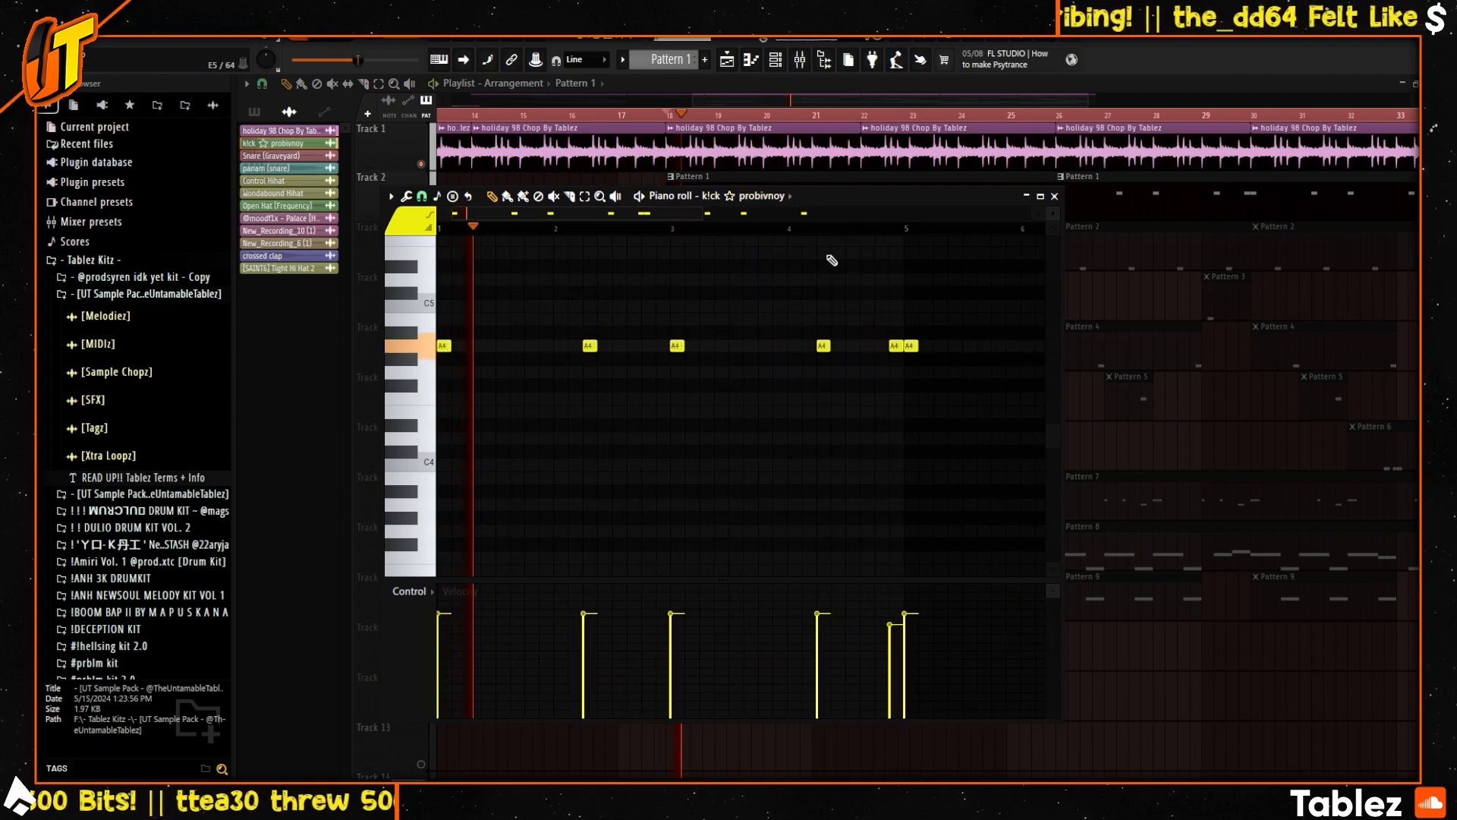
pyautogui.click(1055, 196)
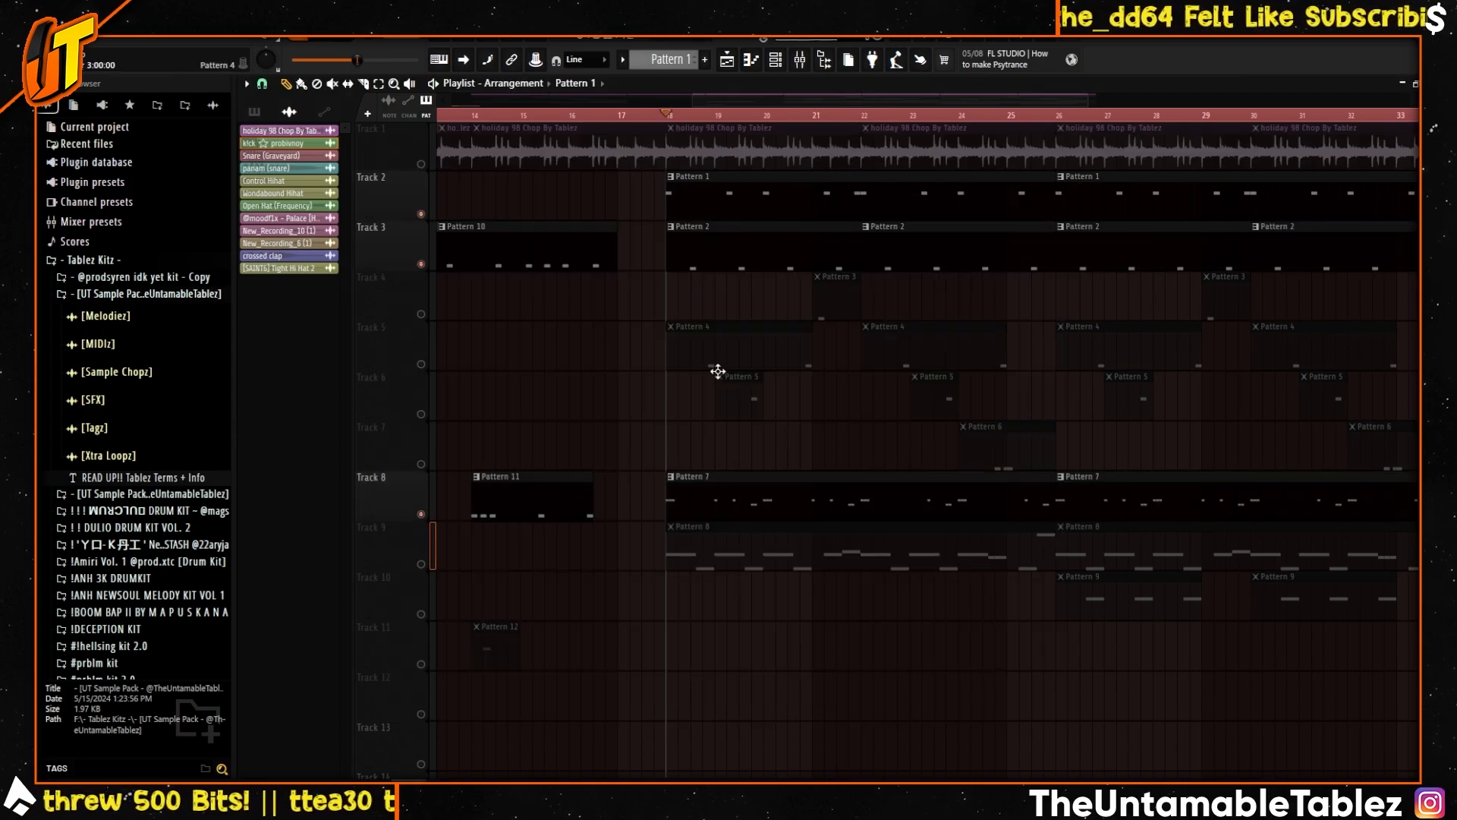
# - Inspect Pattern 7's Palace hi-hat notes in the piano roll while the drums play, closing the editor when done
pyautogui.doubleClick(768, 496)
pyautogui.moveTo(782, 213); pyautogui.dragTo(592, 224)
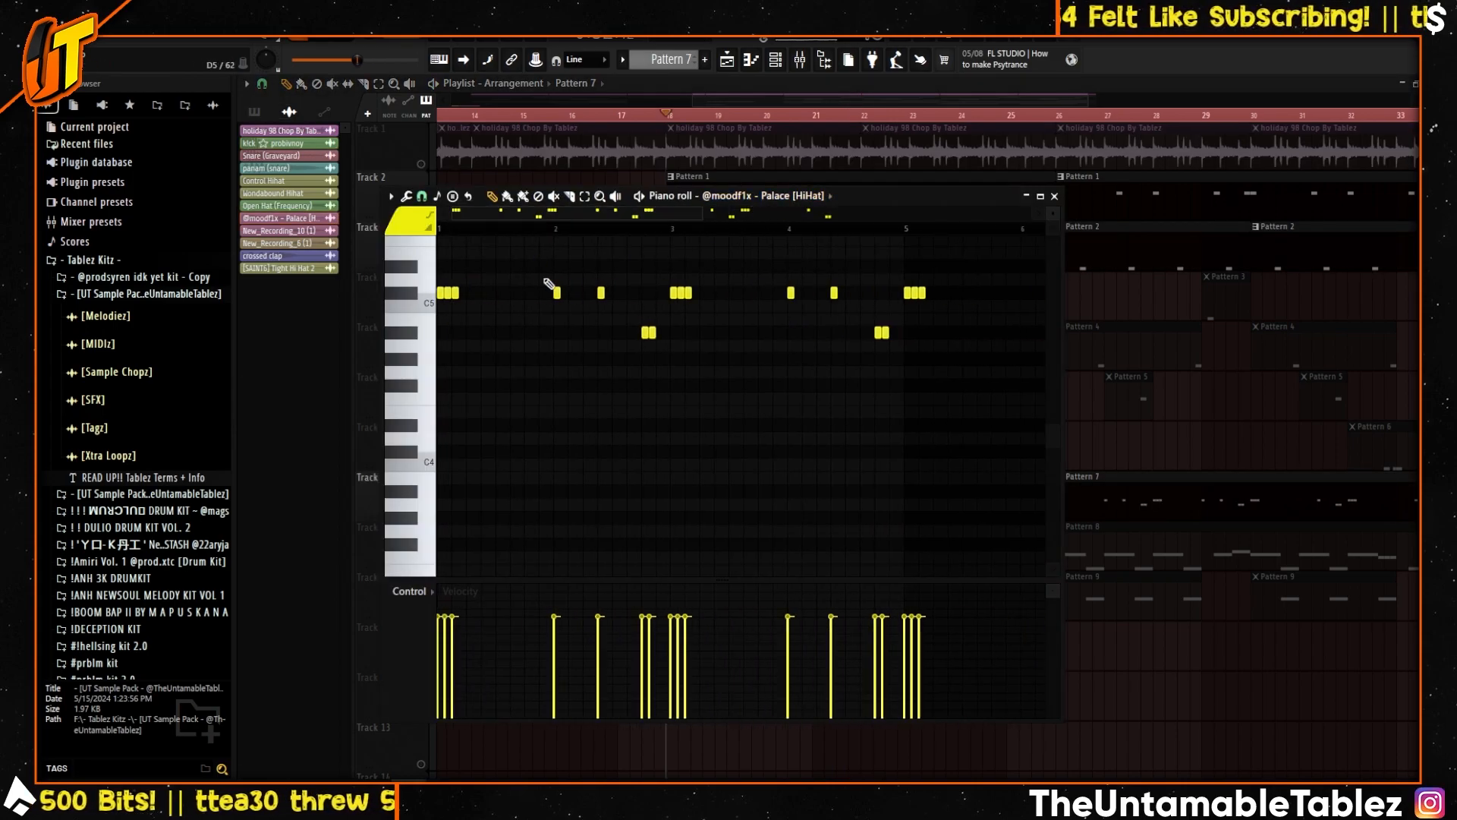
pyautogui.scroll(1, 591, 345)
pyautogui.moveTo(852, 205); pyautogui.dragTo(973, 323)
pyautogui.scroll(1, 937, 400)
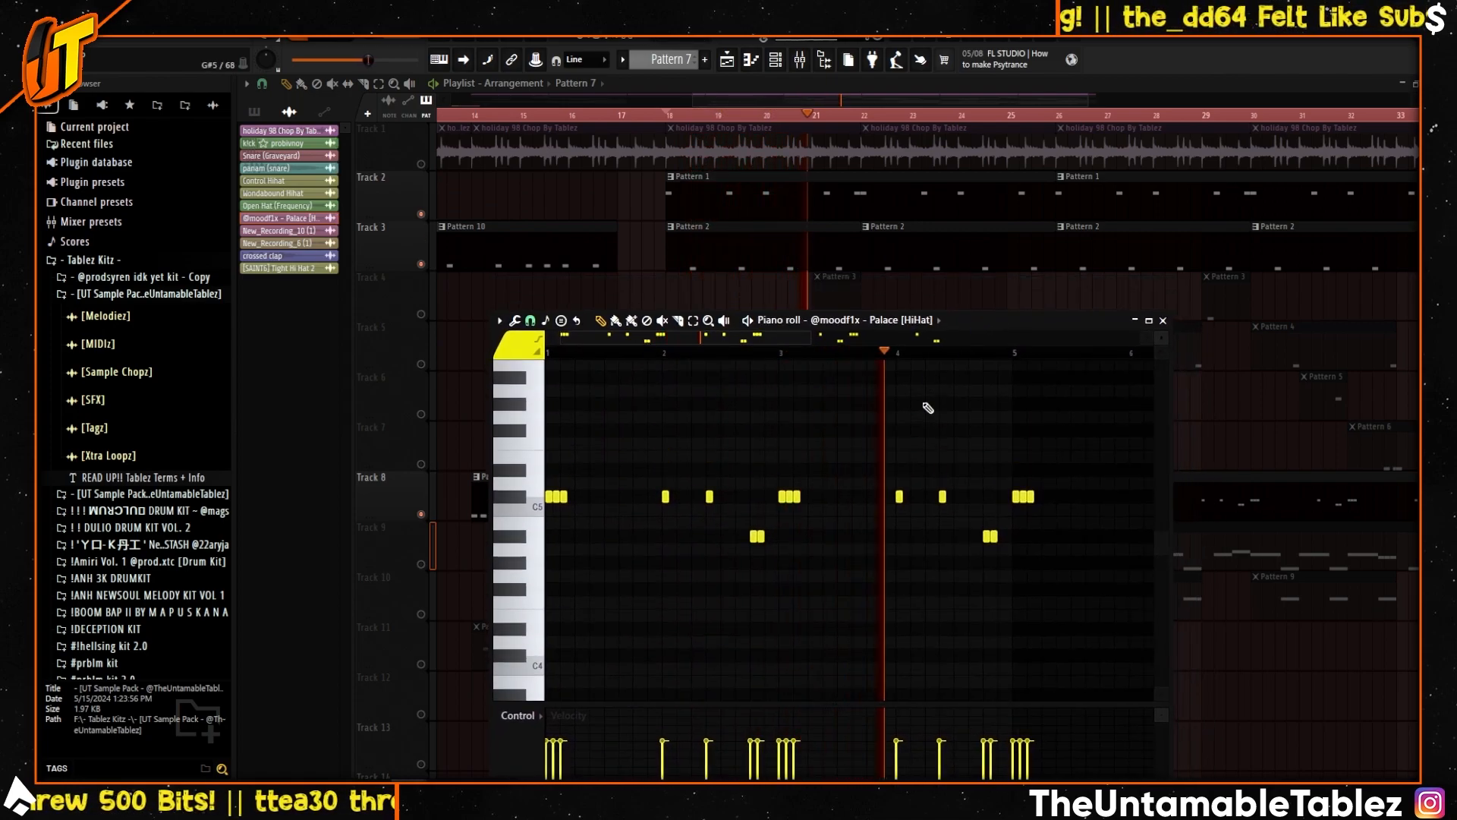
pyautogui.press('space')
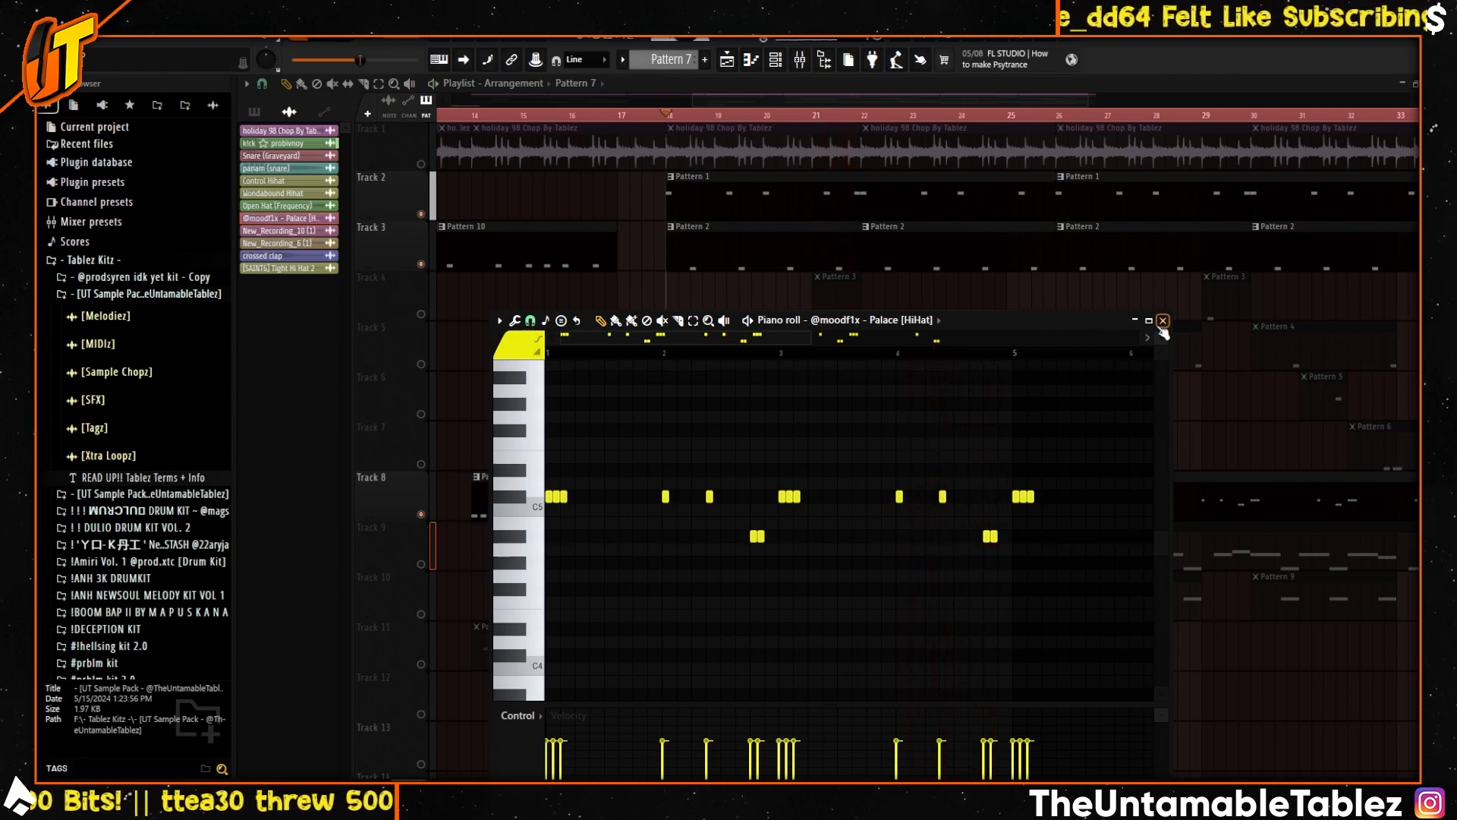
pyautogui.click(1163, 320)
# - Set the playback start to bar 26, check Pattern 9's ZENOLOGY notes in the piano roll, and play the section
pyautogui.scroll(1, 762, 116)
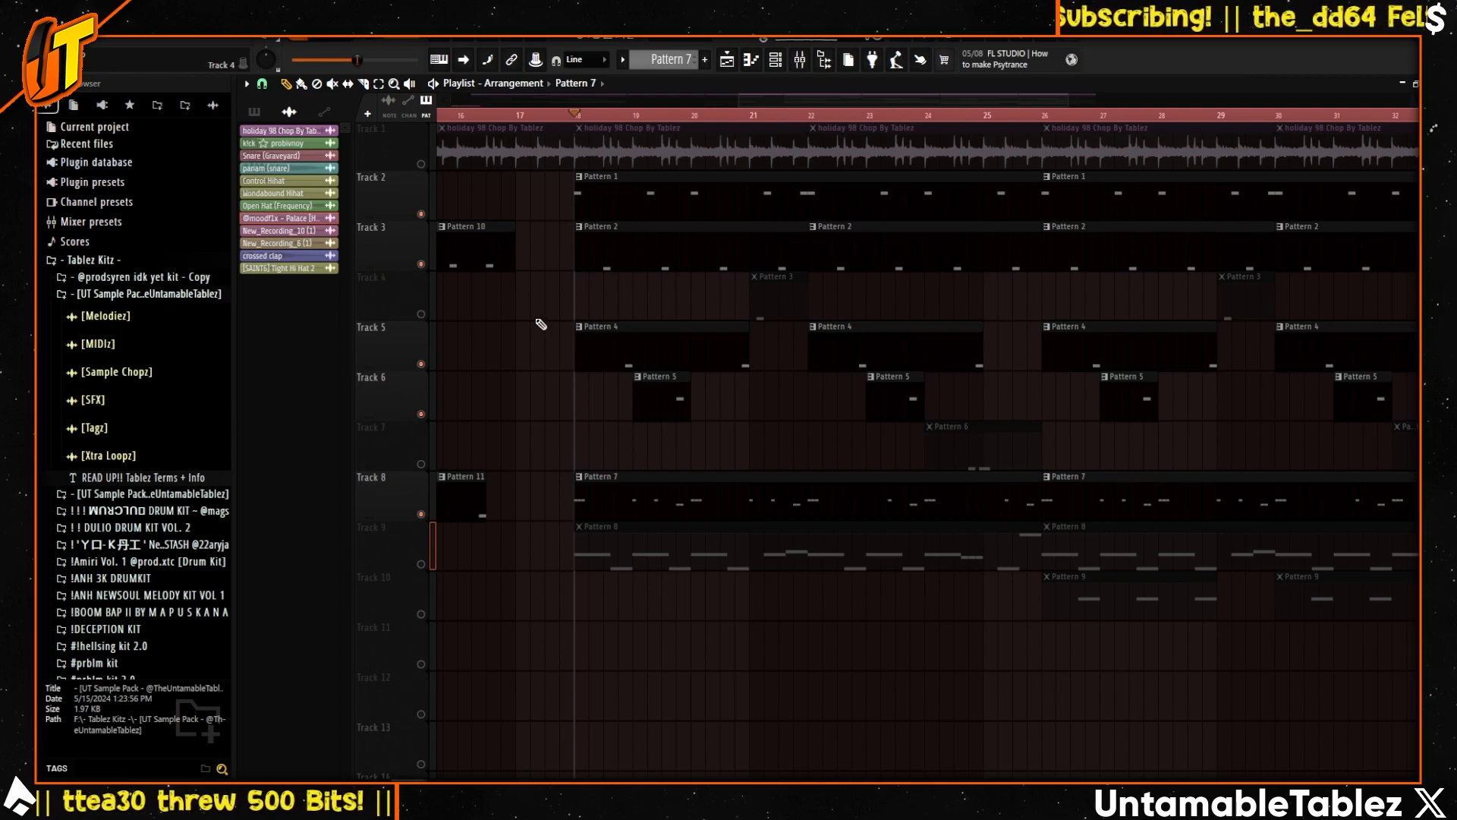
pyautogui.moveTo(899, 100); pyautogui.dragTo(863, 110)
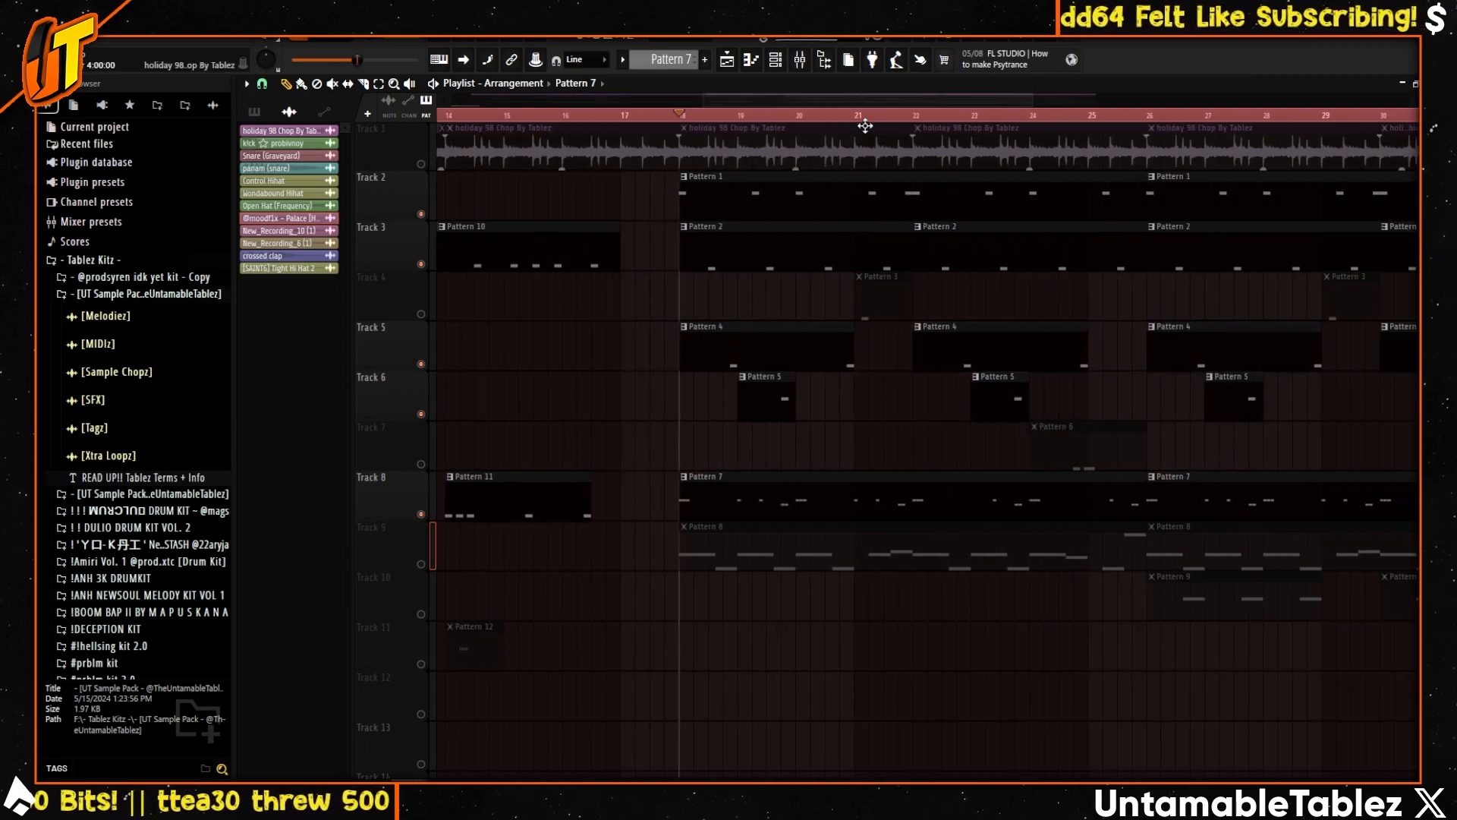
pyautogui.moveTo(733, 117)
pyautogui.mouseDown()
pyautogui.moveTo(753, 120)
pyautogui.moveTo(736, 120)
pyautogui.mouseUp()
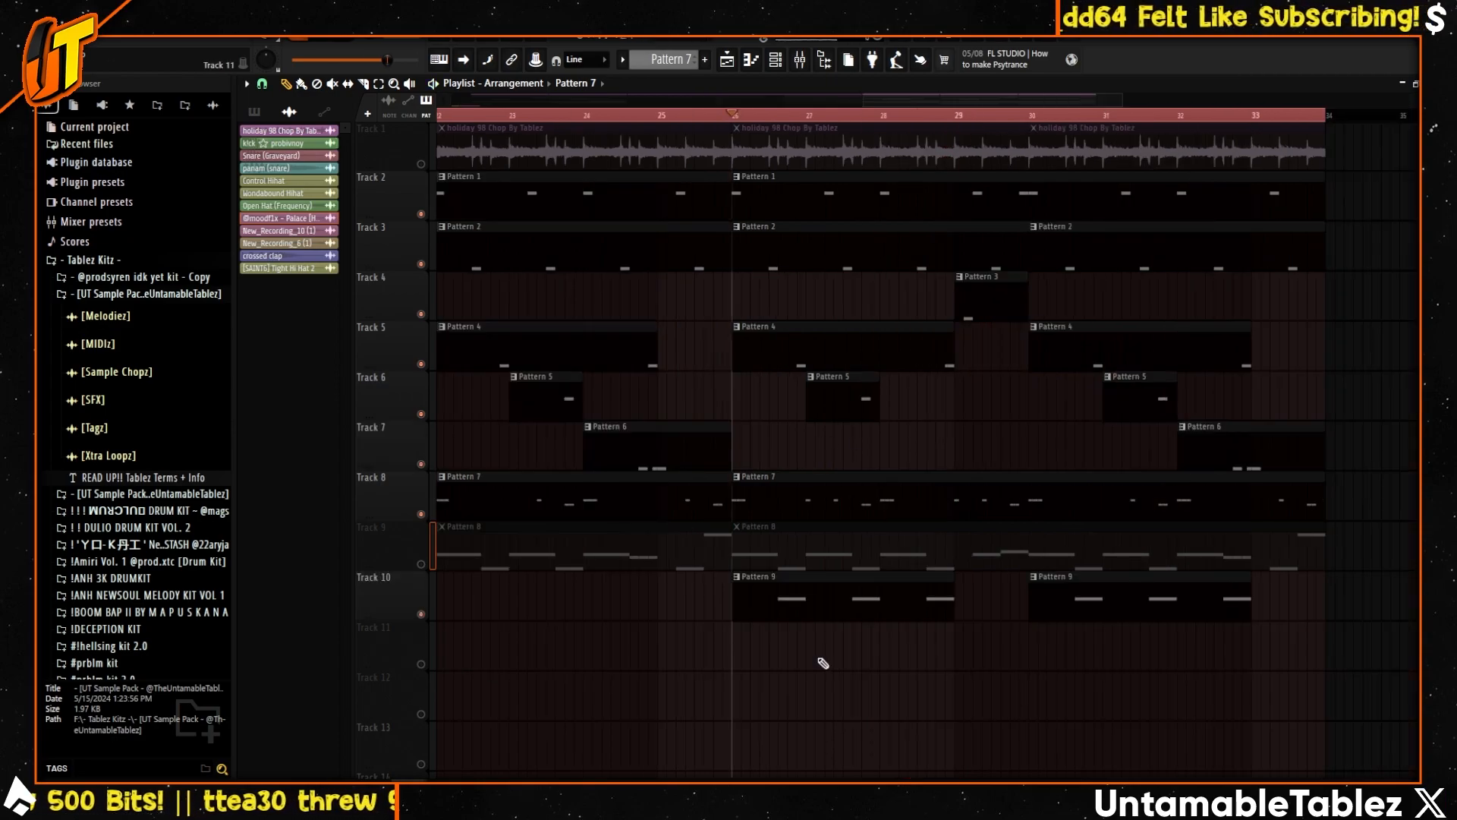
pyautogui.doubleClick(820, 595)
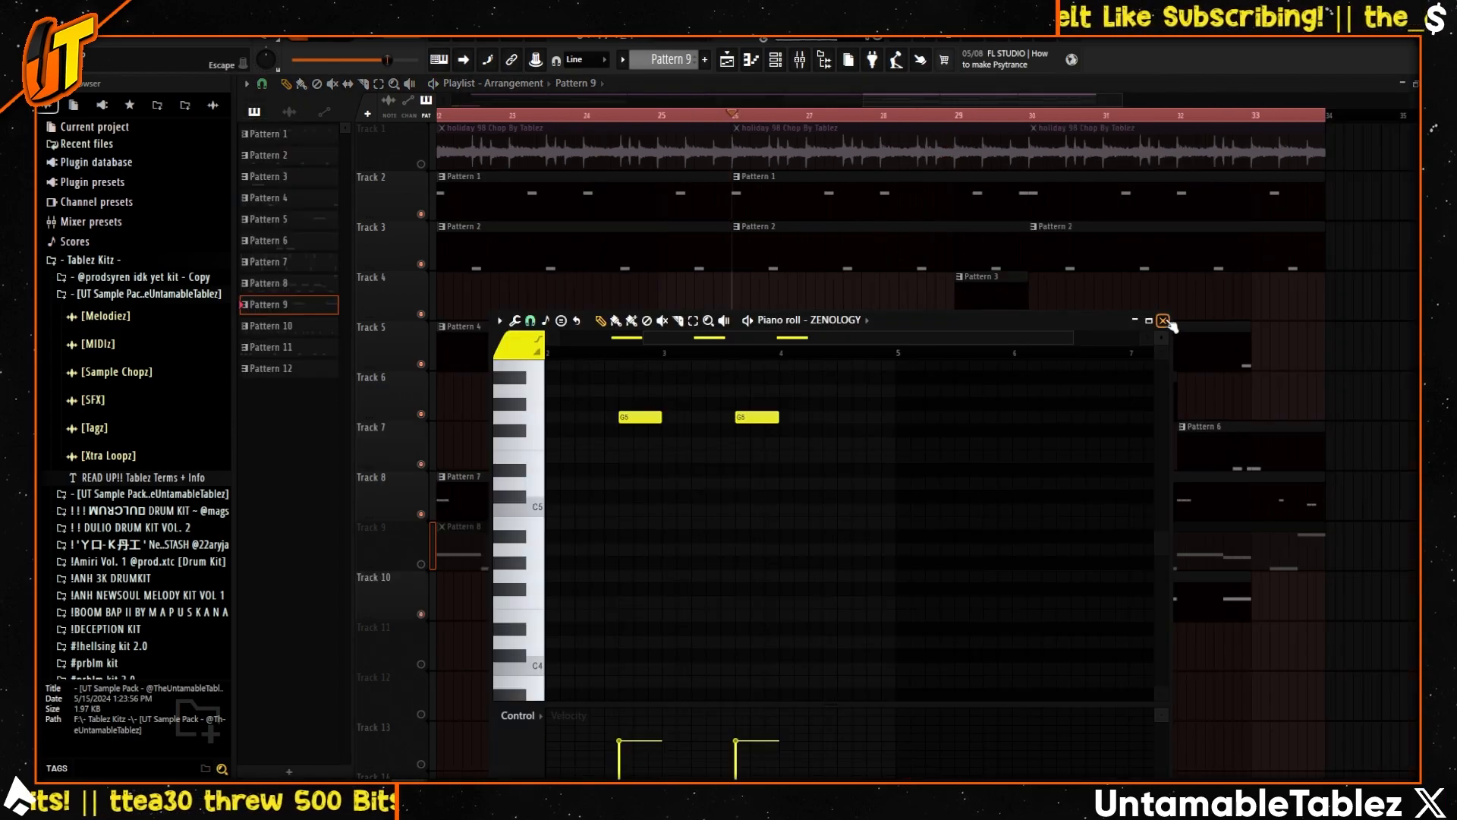
pyautogui.click(1163, 321)
pyautogui.press('space')
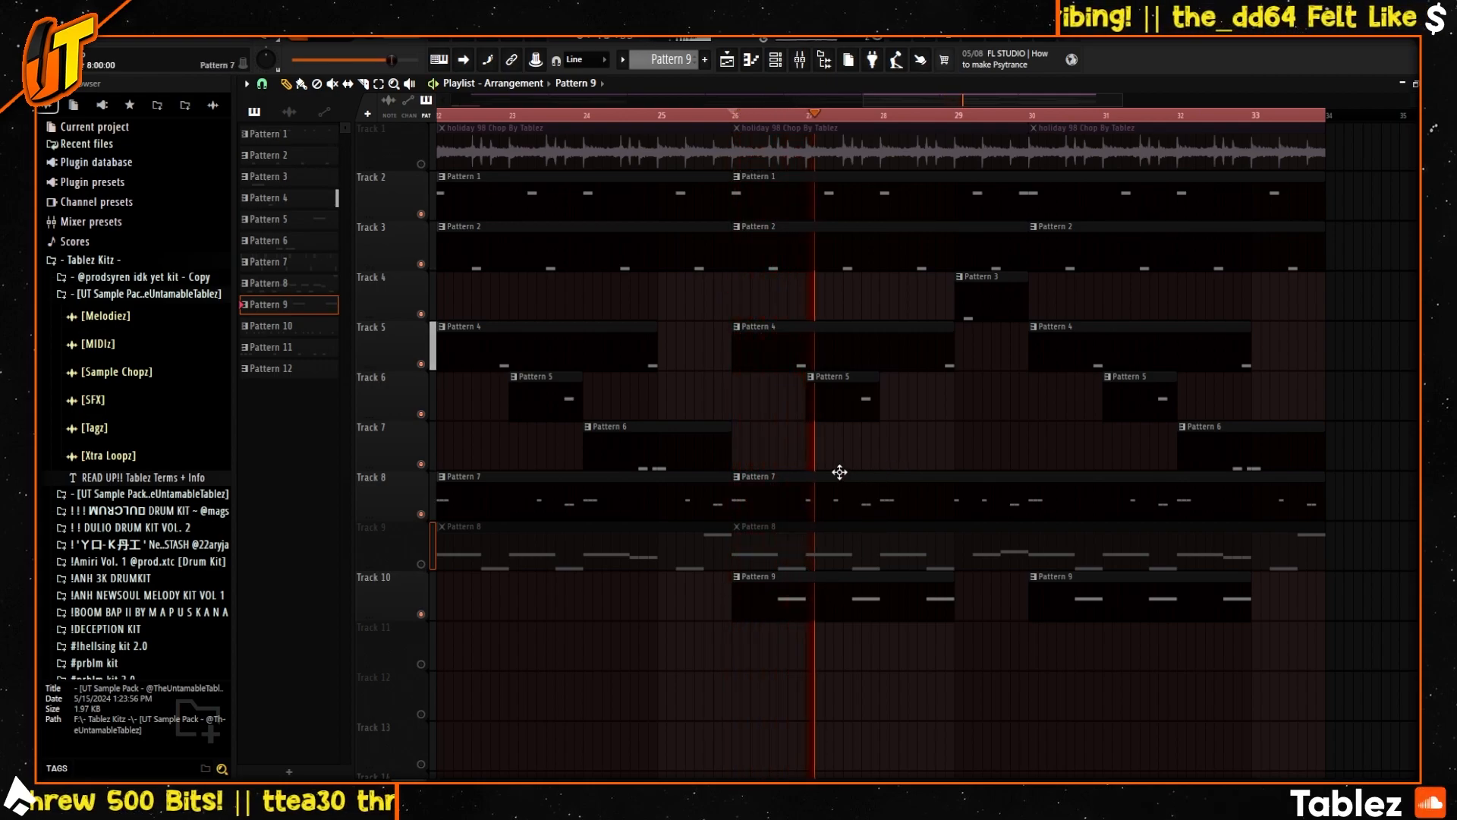
# - Unmute Track 1 to hear the holiday 98 chop with the other active tracks, and stop playback
pyautogui.click(421, 164)
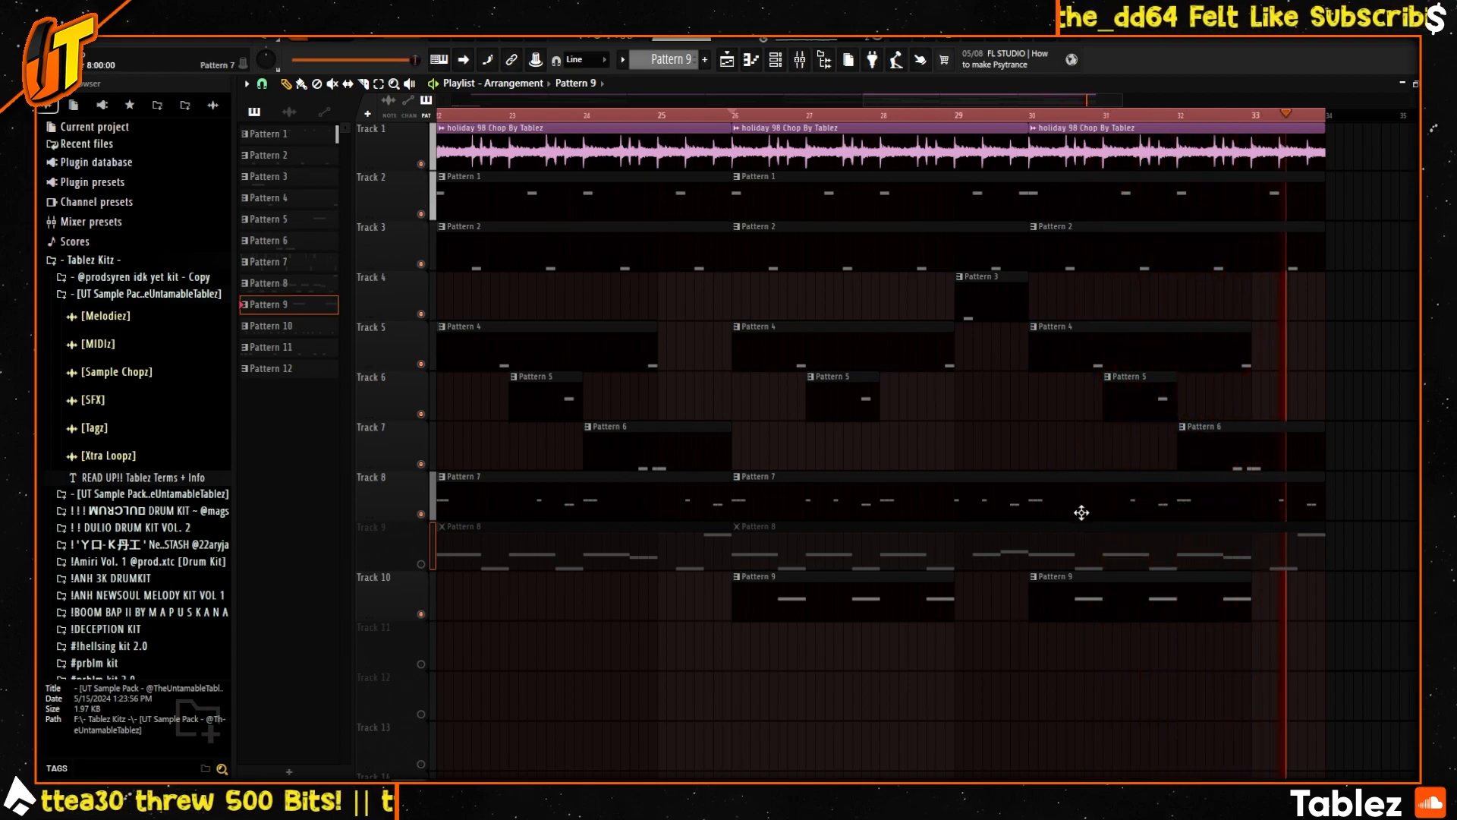
pyautogui.press('space')
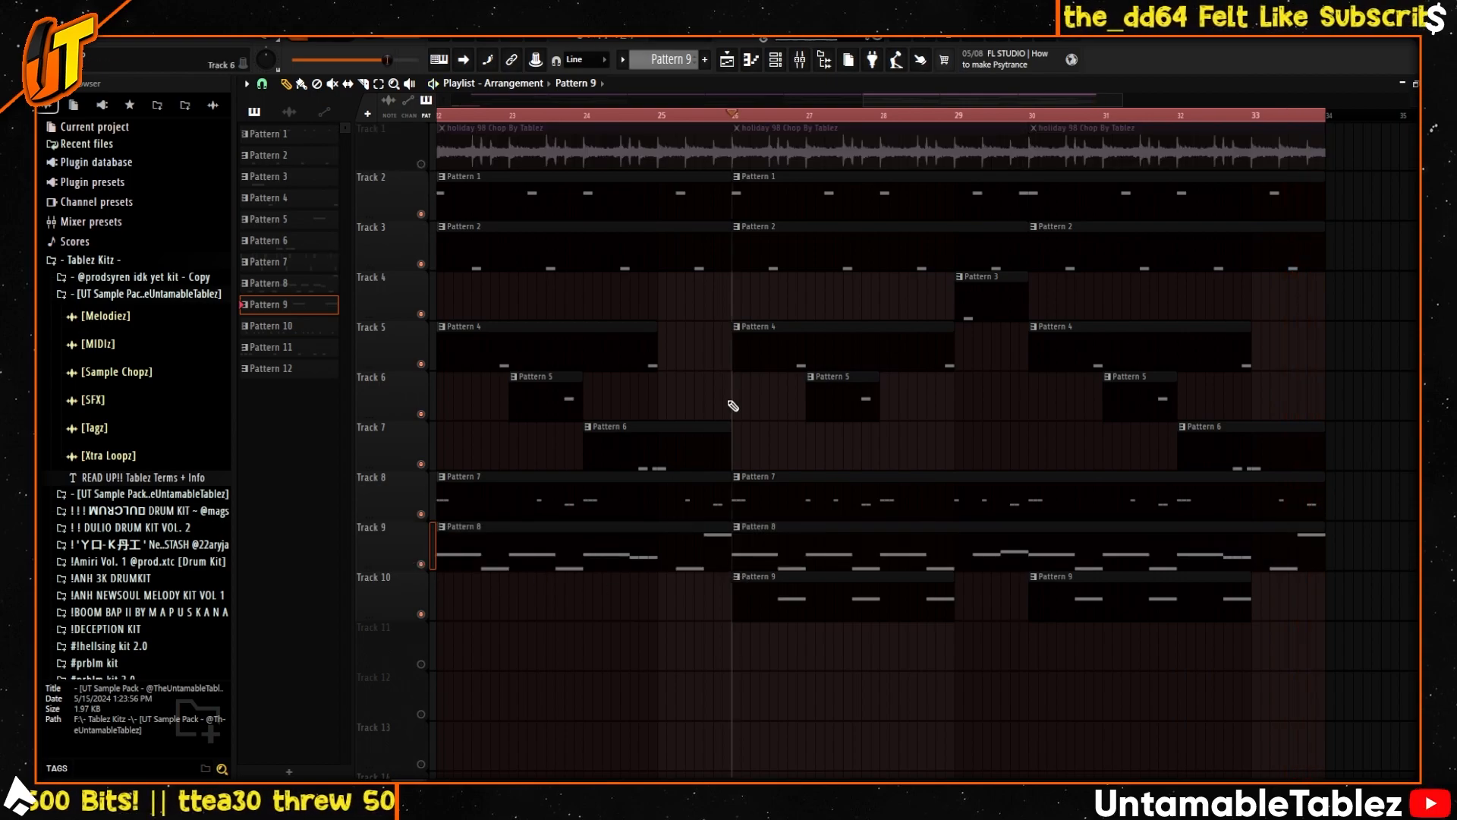
# - Play the section from bar 26 while toggling Track 10, and play the full arrangement from the start
pyautogui.press('space')
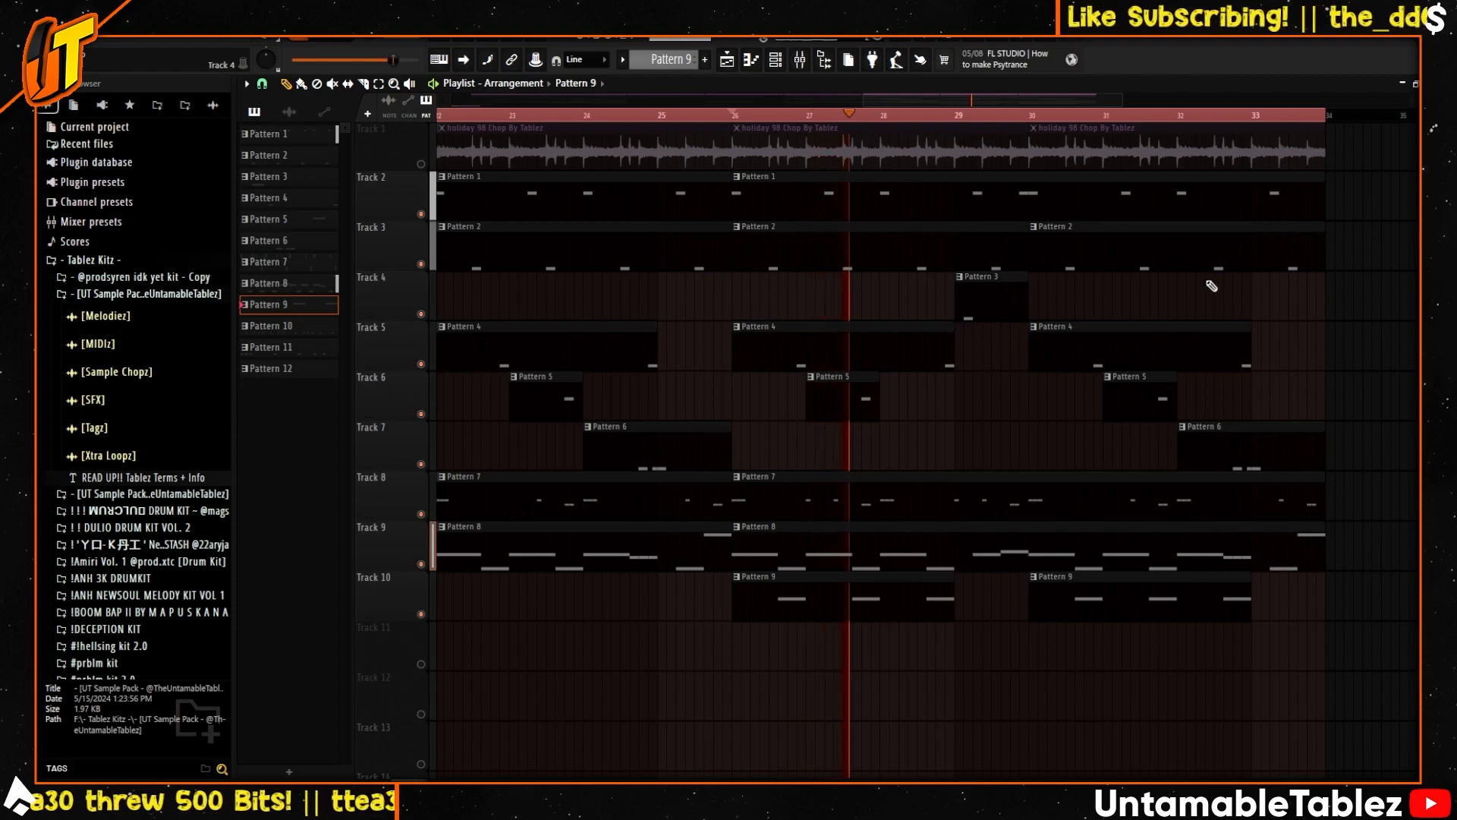
pyautogui.moveTo(905, 101); pyautogui.dragTo(943, 102)
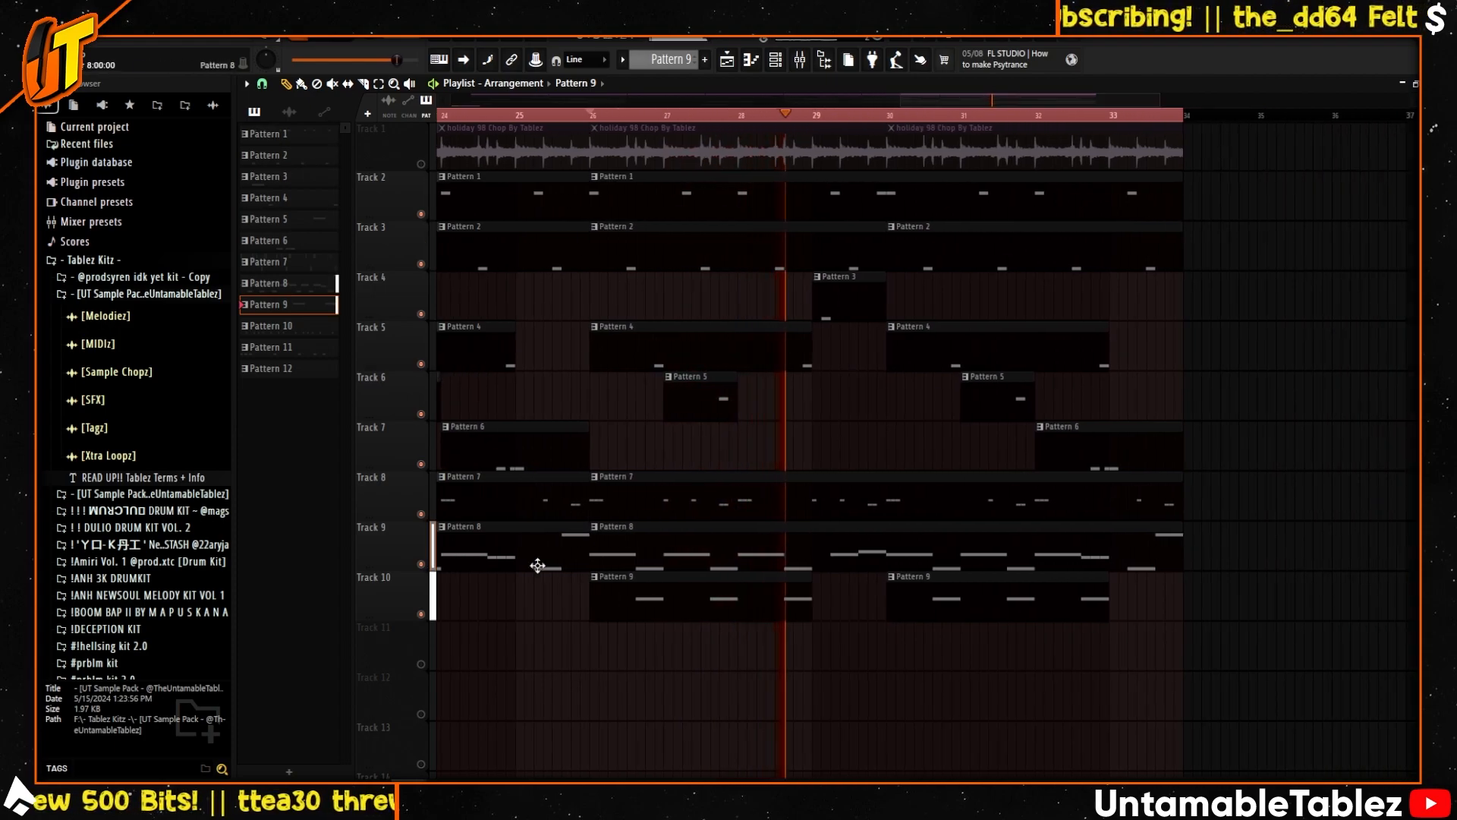
pyautogui.click(422, 615)
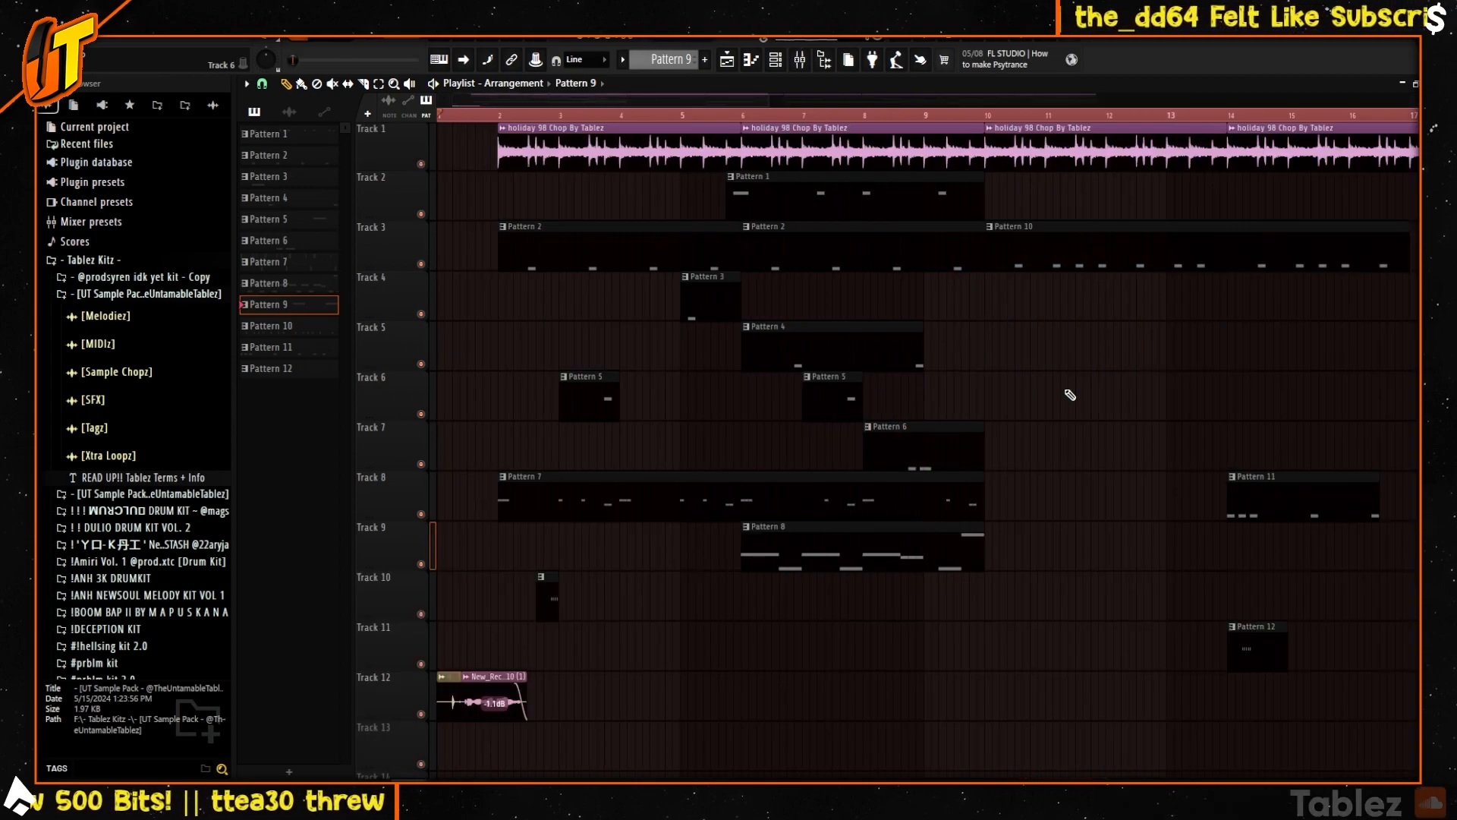
pyautogui.press('space')
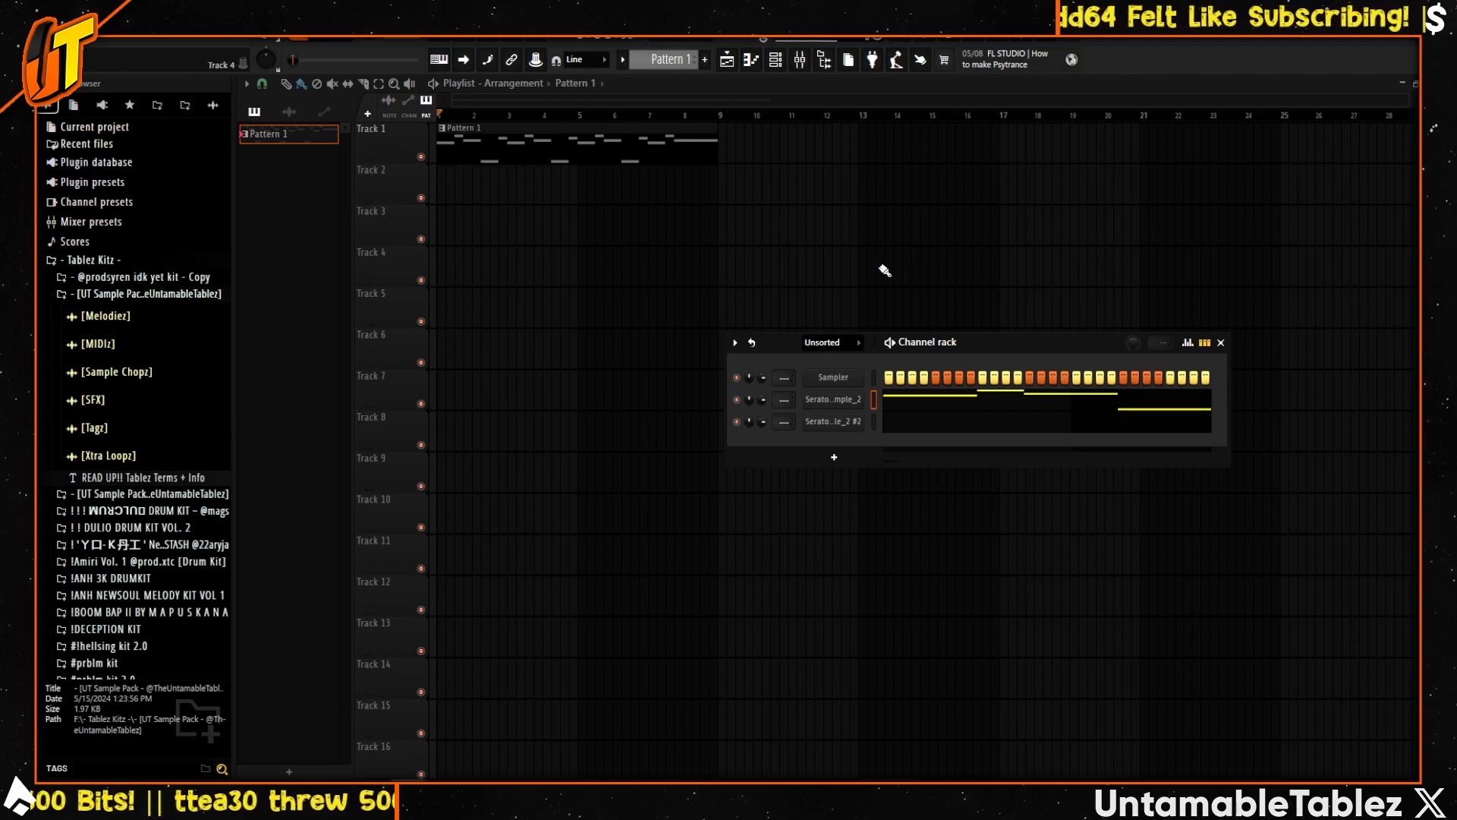
# - Open Pattern 1's Serato Sample_2 notes in the piano roll, play them, and show the channel rack
pyautogui.doubleClick(496, 146)
pyautogui.moveTo(659, 242); pyautogui.dragTo(609, 247)
pyautogui.scroll(2, 615, 308)
pyautogui.moveTo(731, 240); pyautogui.dragTo(812, 242)
pyautogui.press('space')
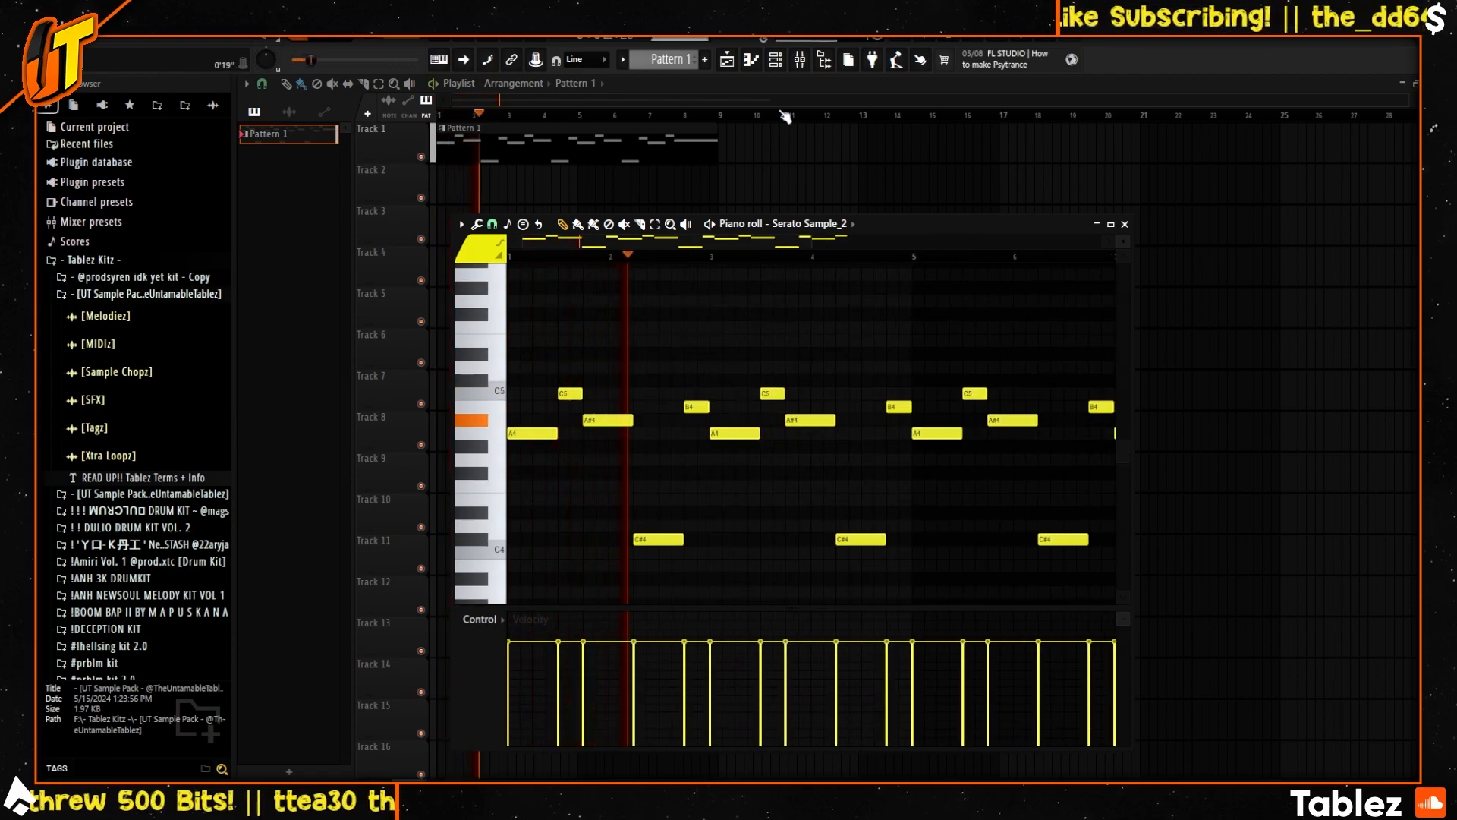
pyautogui.click(775, 59)
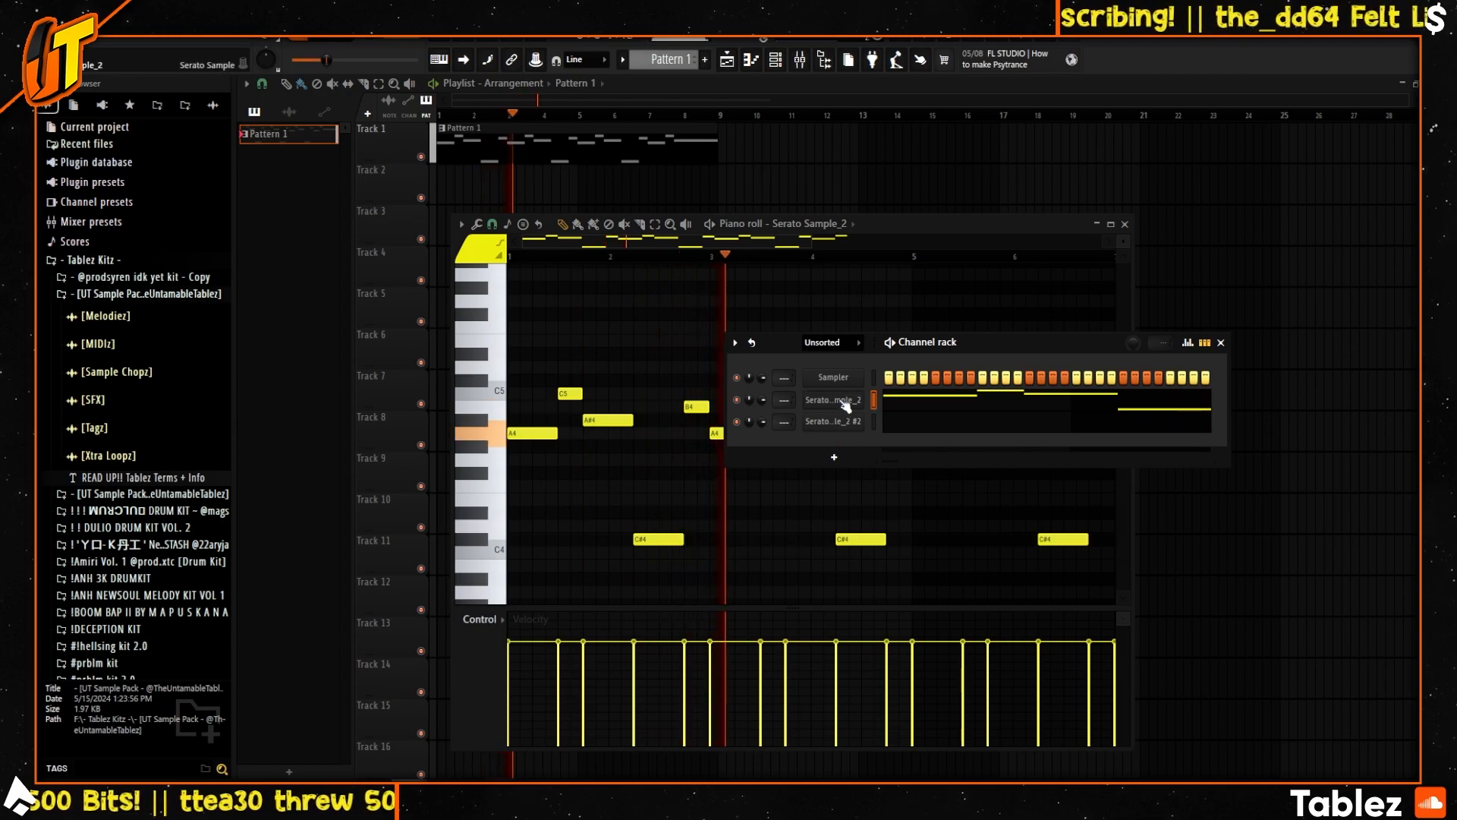
# - Inspect the Serato Sample_2 plugin during playback, and show Pattern 1's full note sequence in the piano roll
pyautogui.click(809, 404)
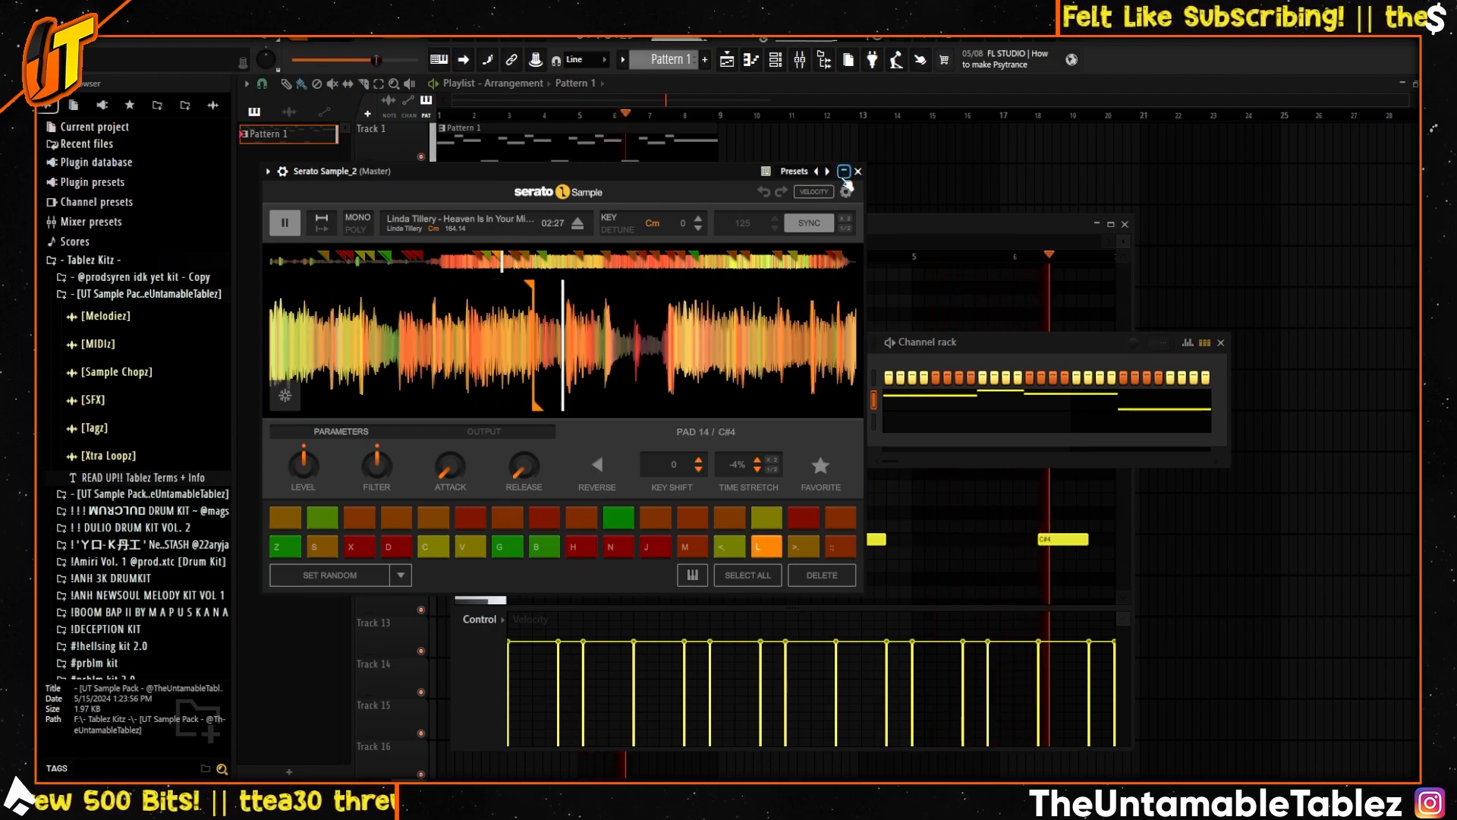
pyautogui.press('Escape')
pyautogui.moveTo(988, 343); pyautogui.dragTo(982, 156)
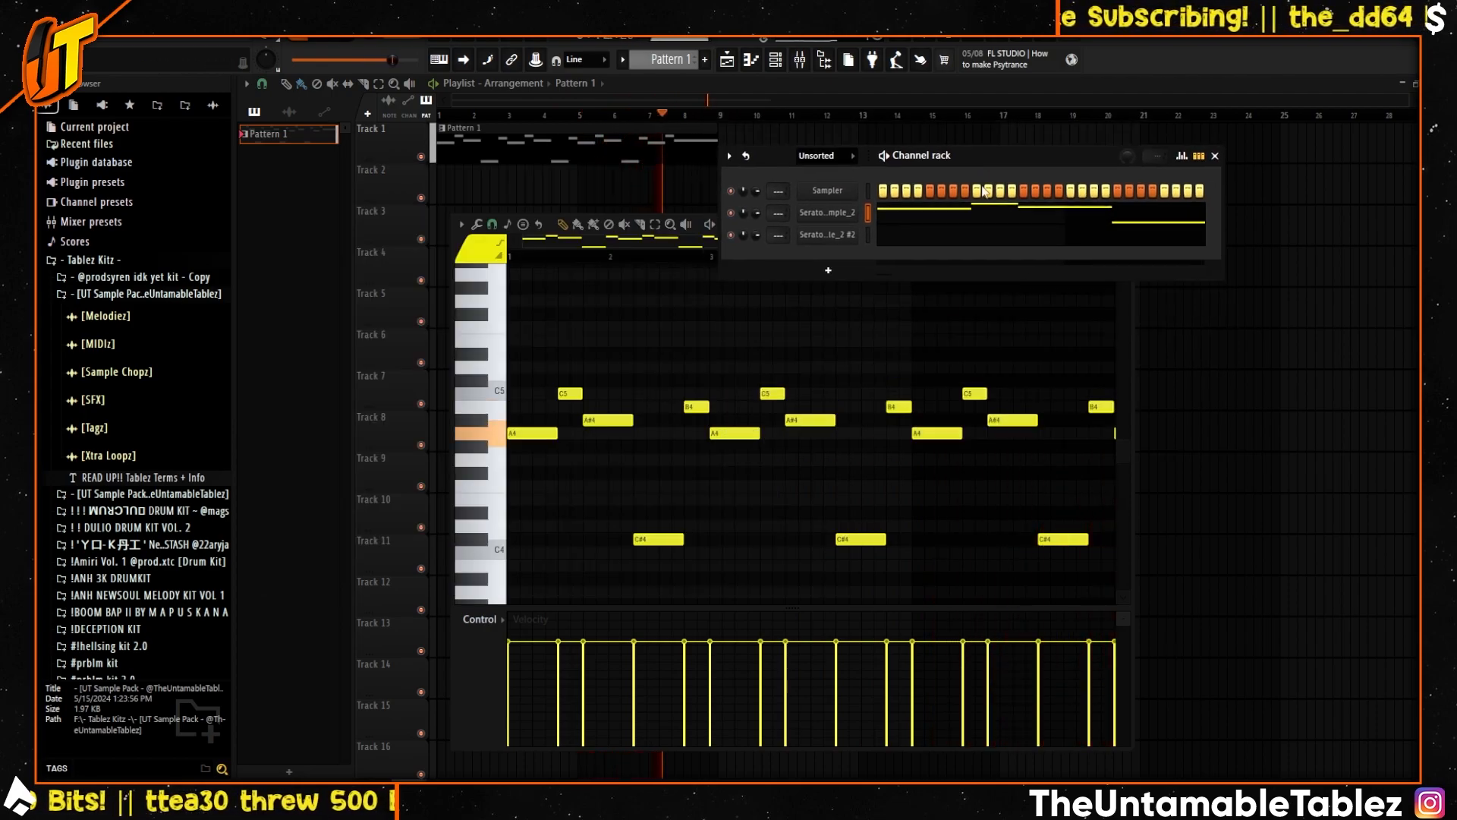
pyautogui.click(682, 249)
pyautogui.moveTo(819, 243); pyautogui.dragTo(1097, 244)
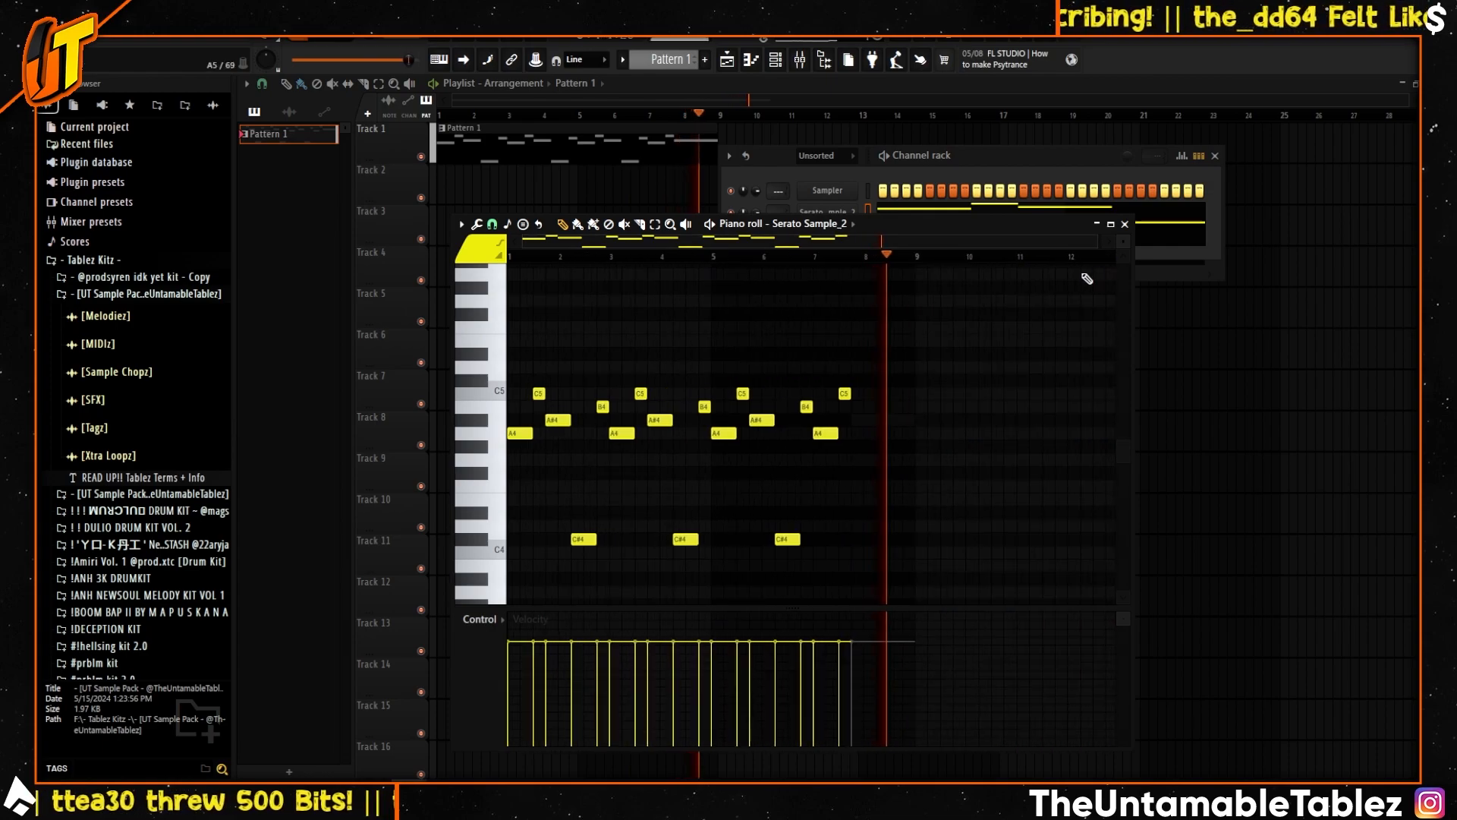
# - Open the Serato Sample_2 #2 plugin and audition several of its chop pads
pyautogui.click(831, 234)
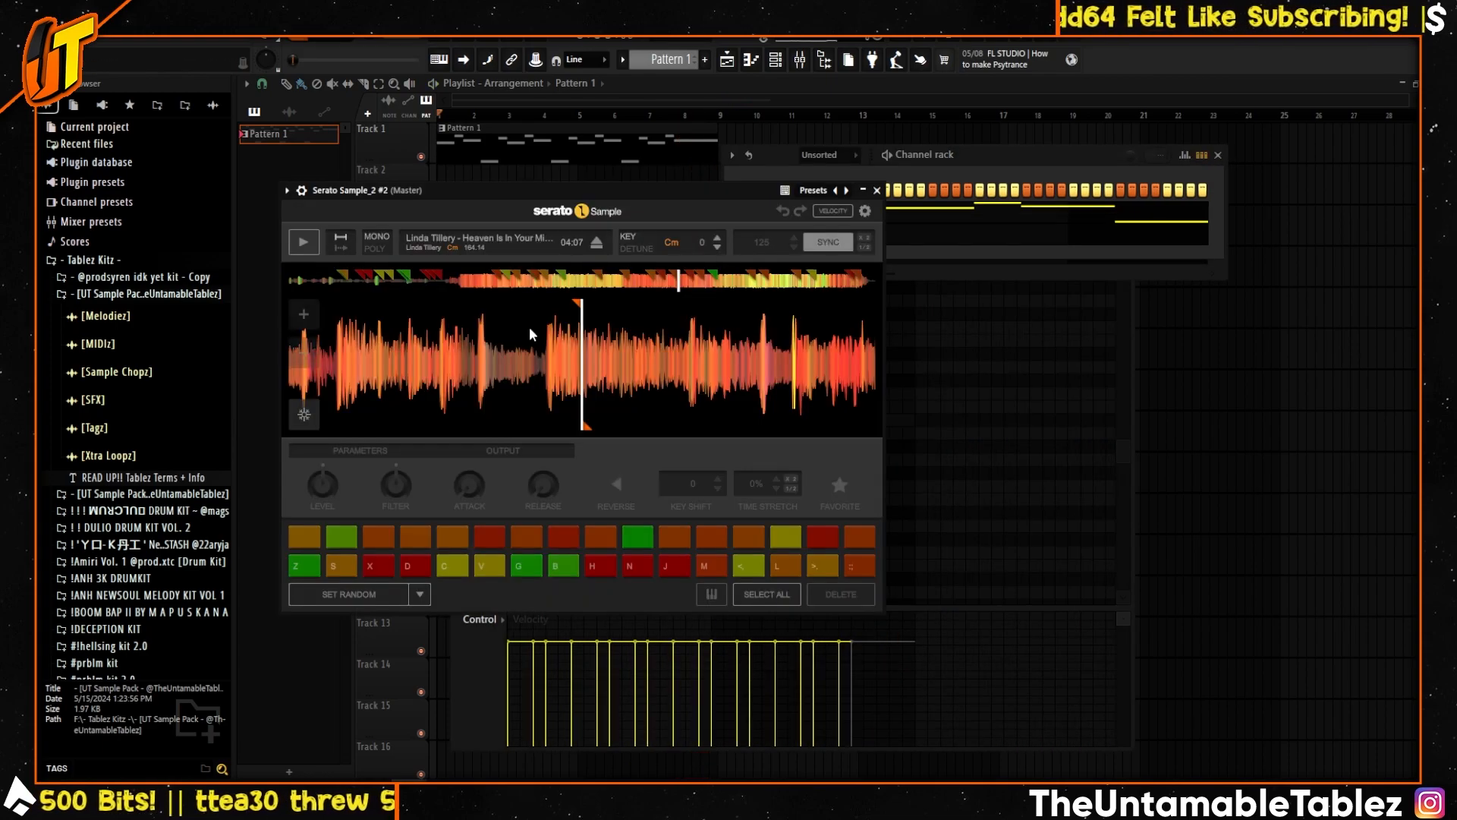
pyautogui.click(444, 572)
pyautogui.click(561, 564)
pyautogui.click(629, 564)
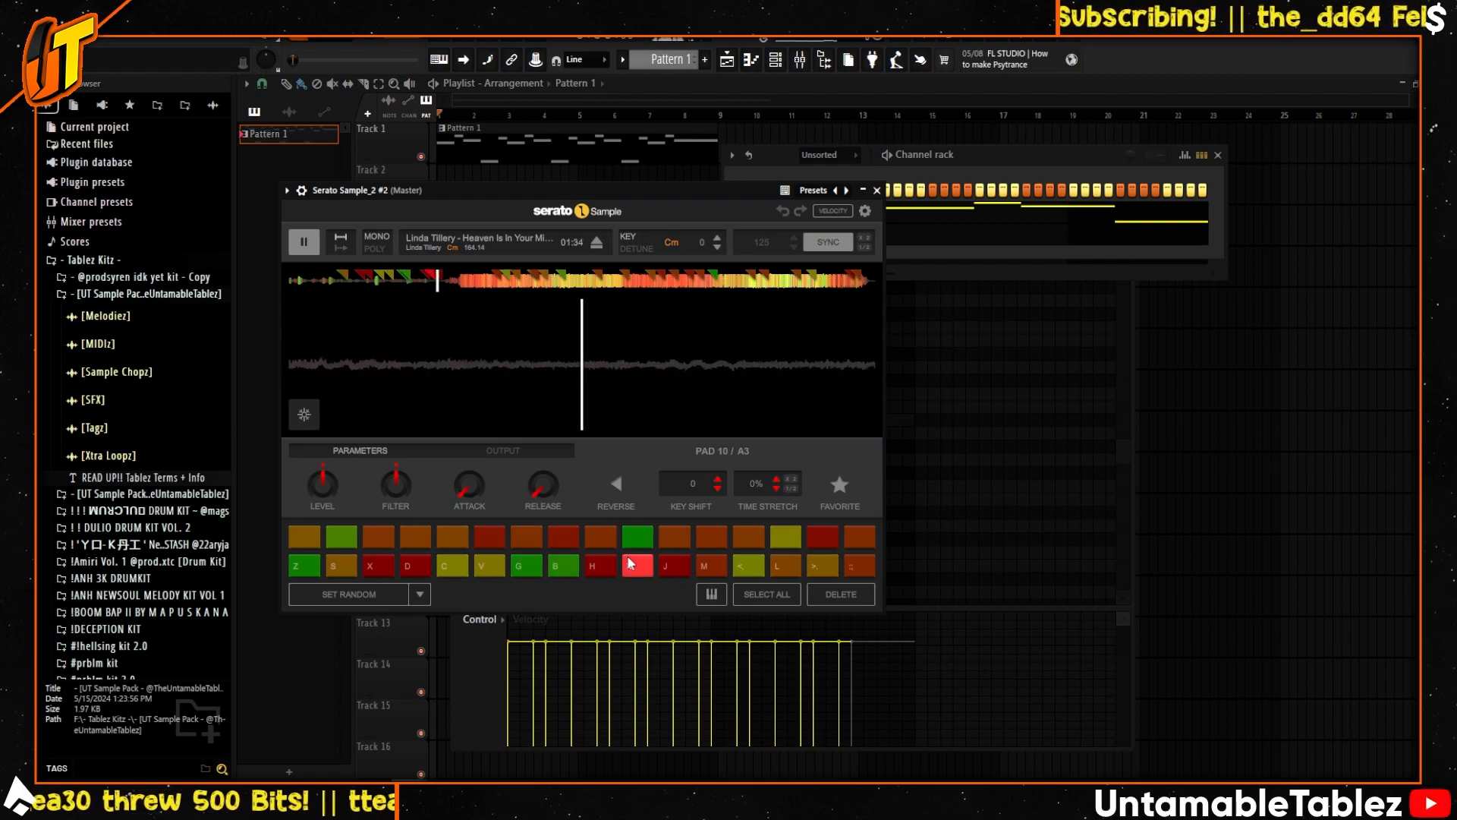
pyautogui.click(692, 531)
pyautogui.click(632, 568)
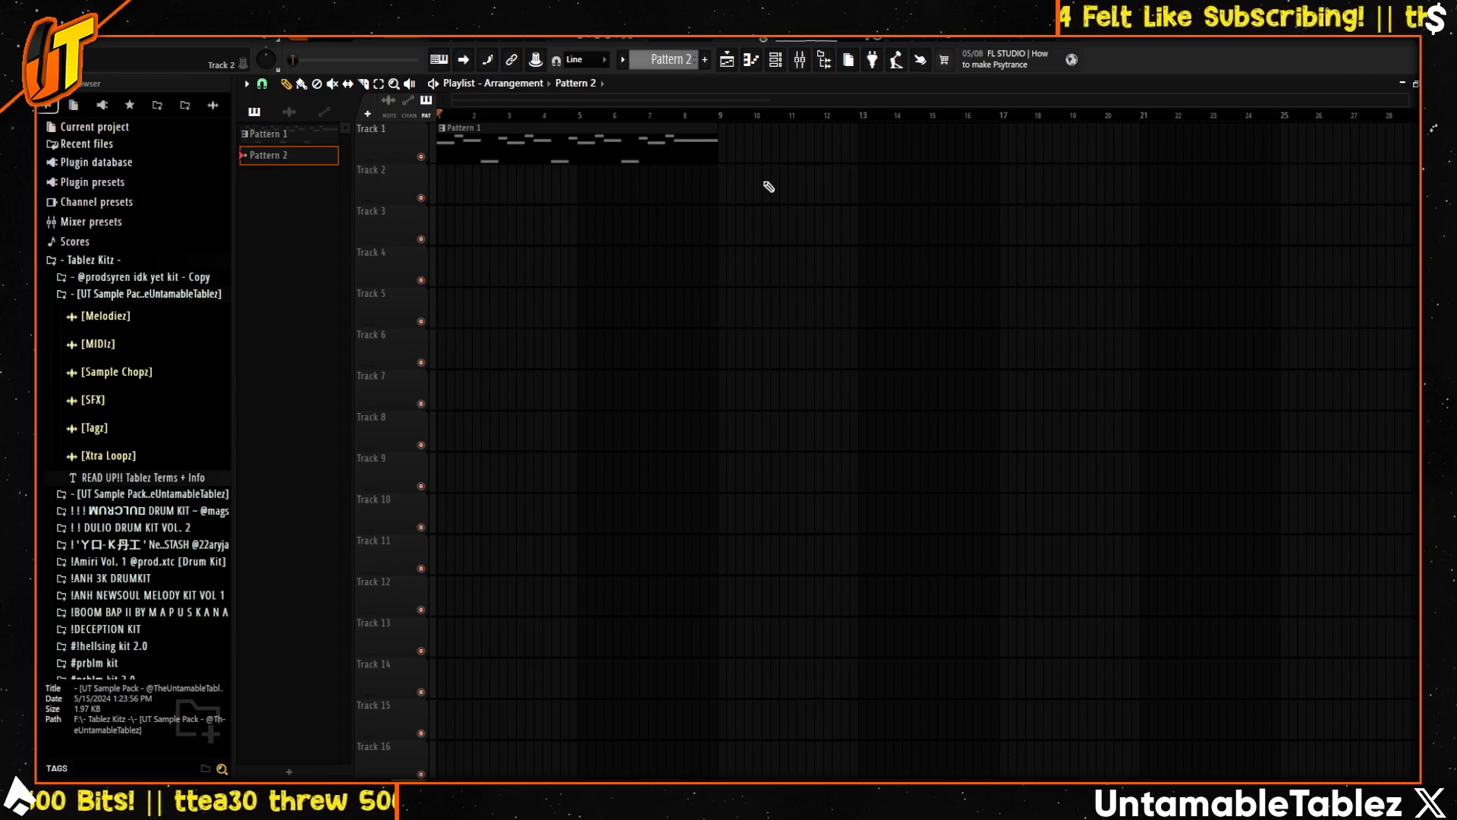
# - Browse the Sample Chopz folder and preview the Fairy 1, Fairy 2 and Fairy 3 160 BPM chops
pyautogui.click(152, 372)
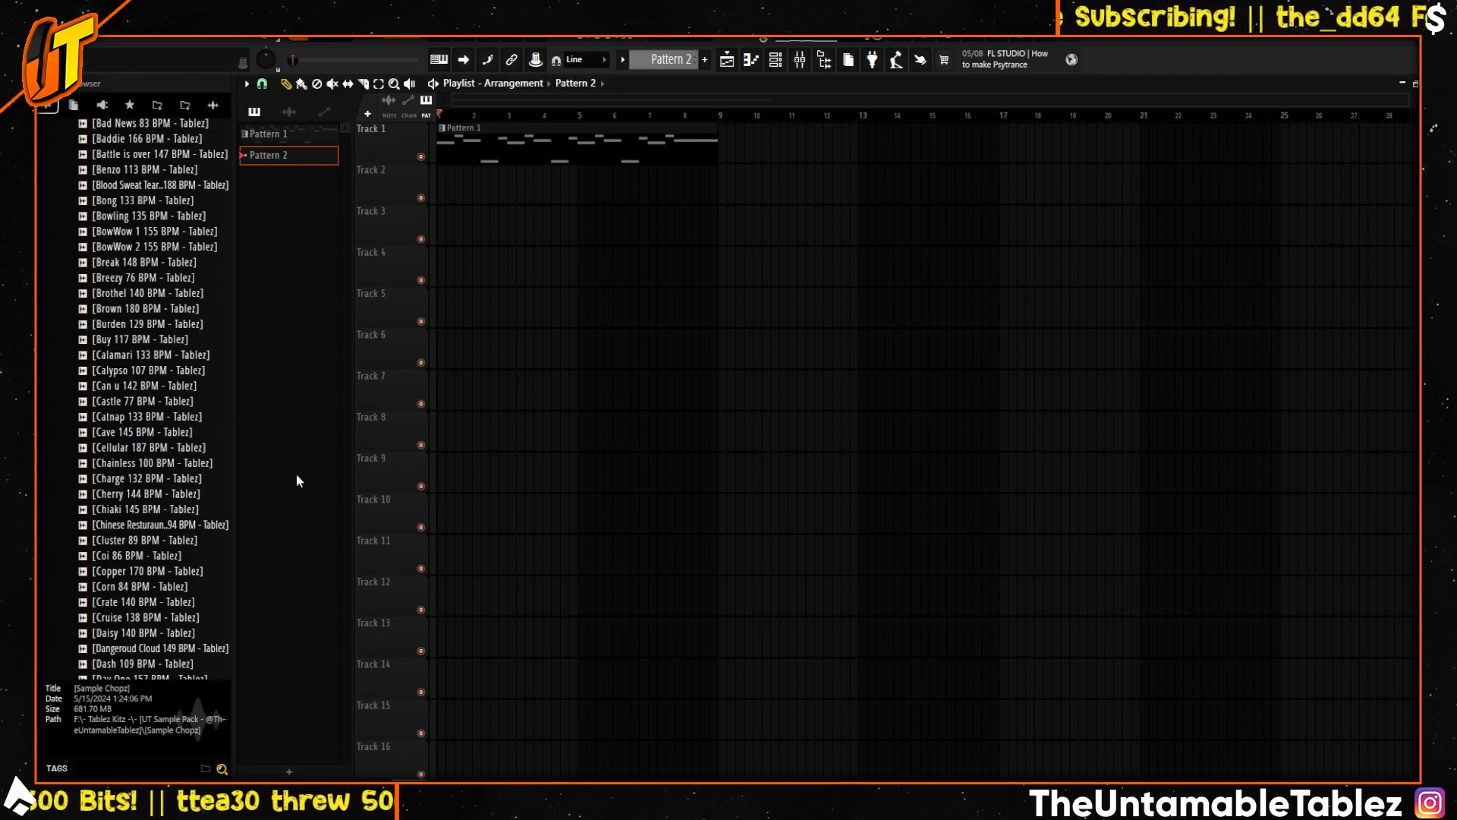
pyautogui.scroll(-15, 156, 439)
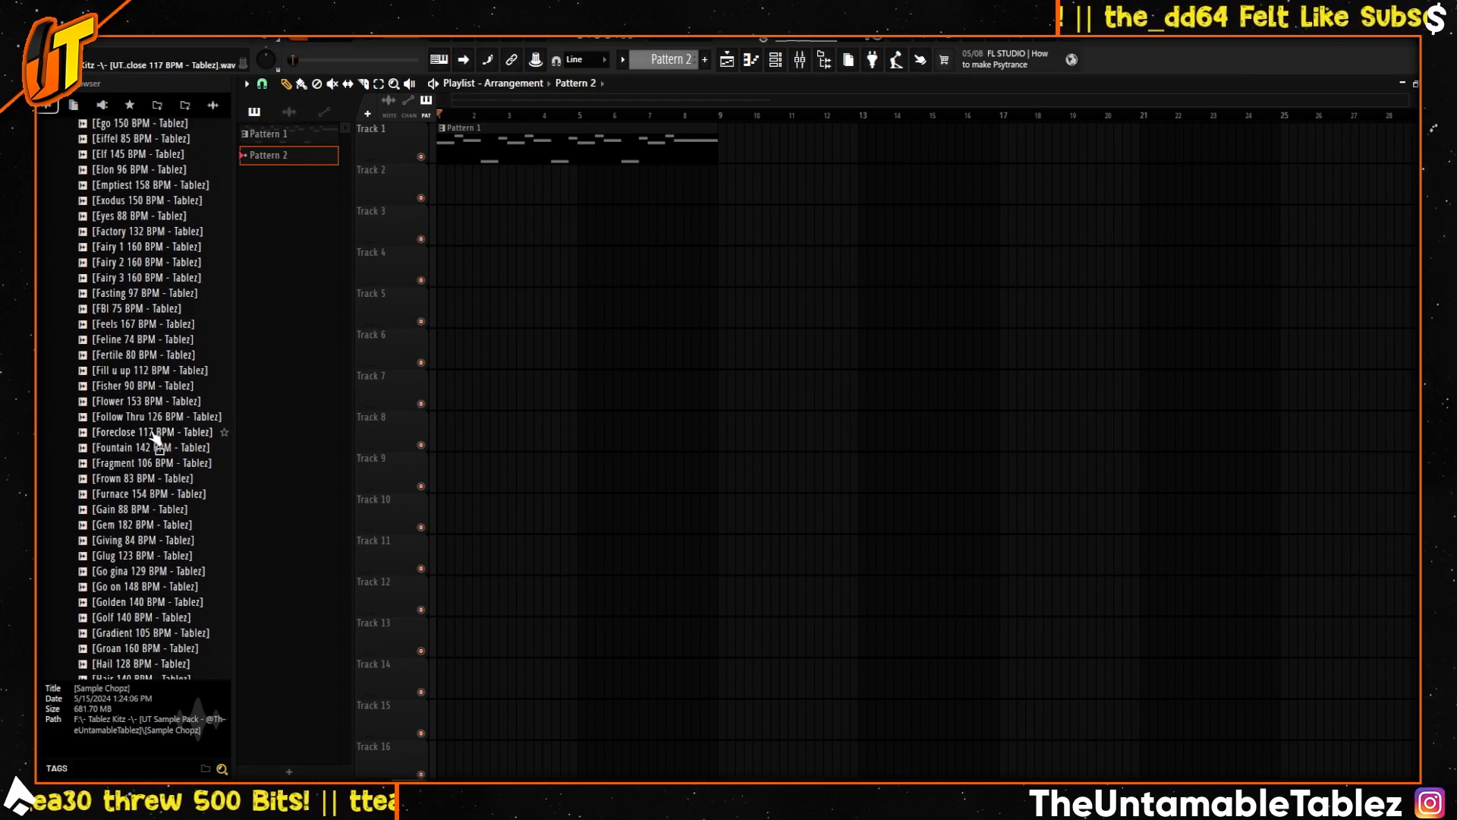
pyautogui.click(140, 250)
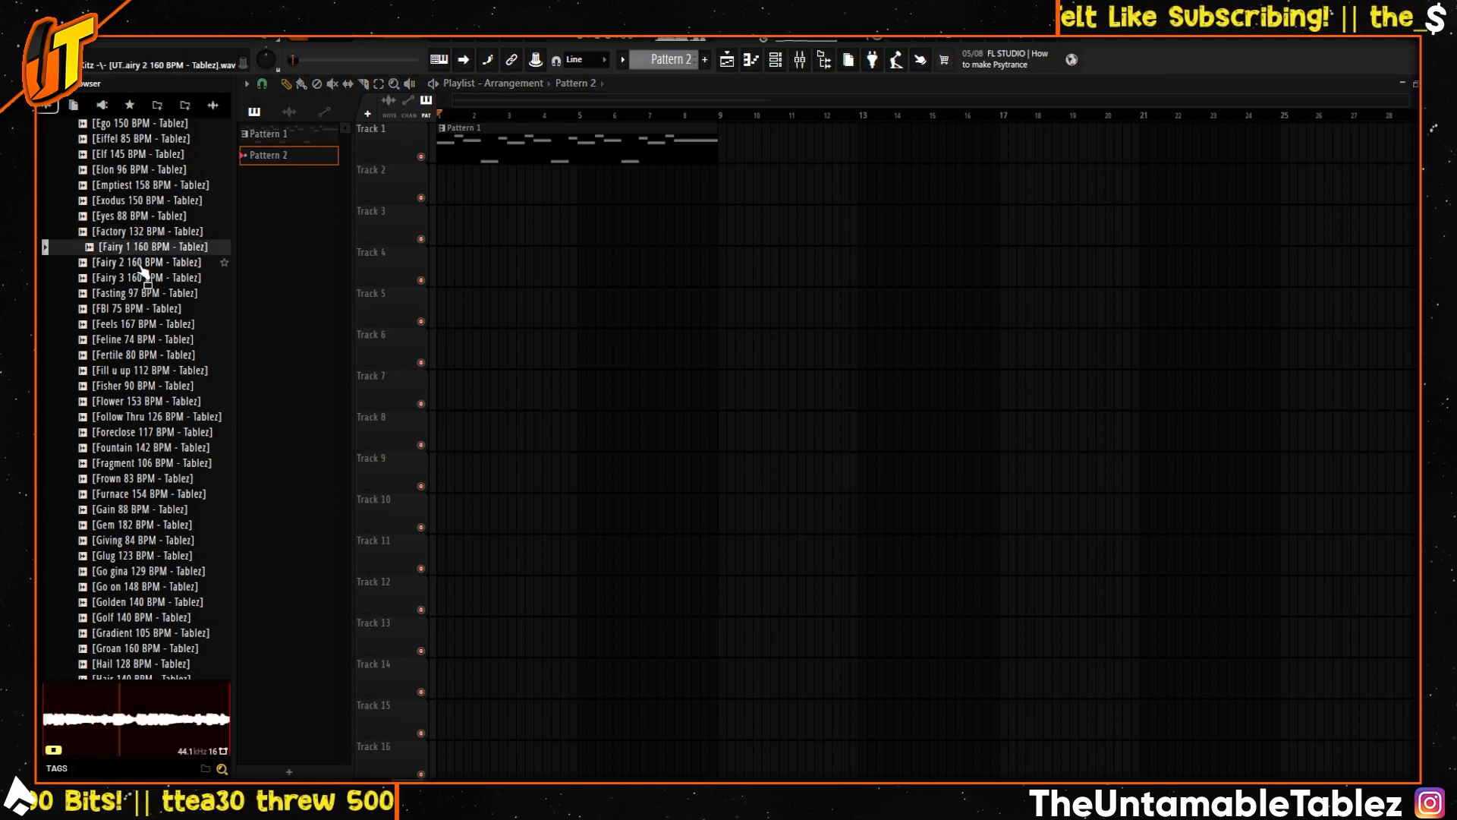
pyautogui.click(164, 264)
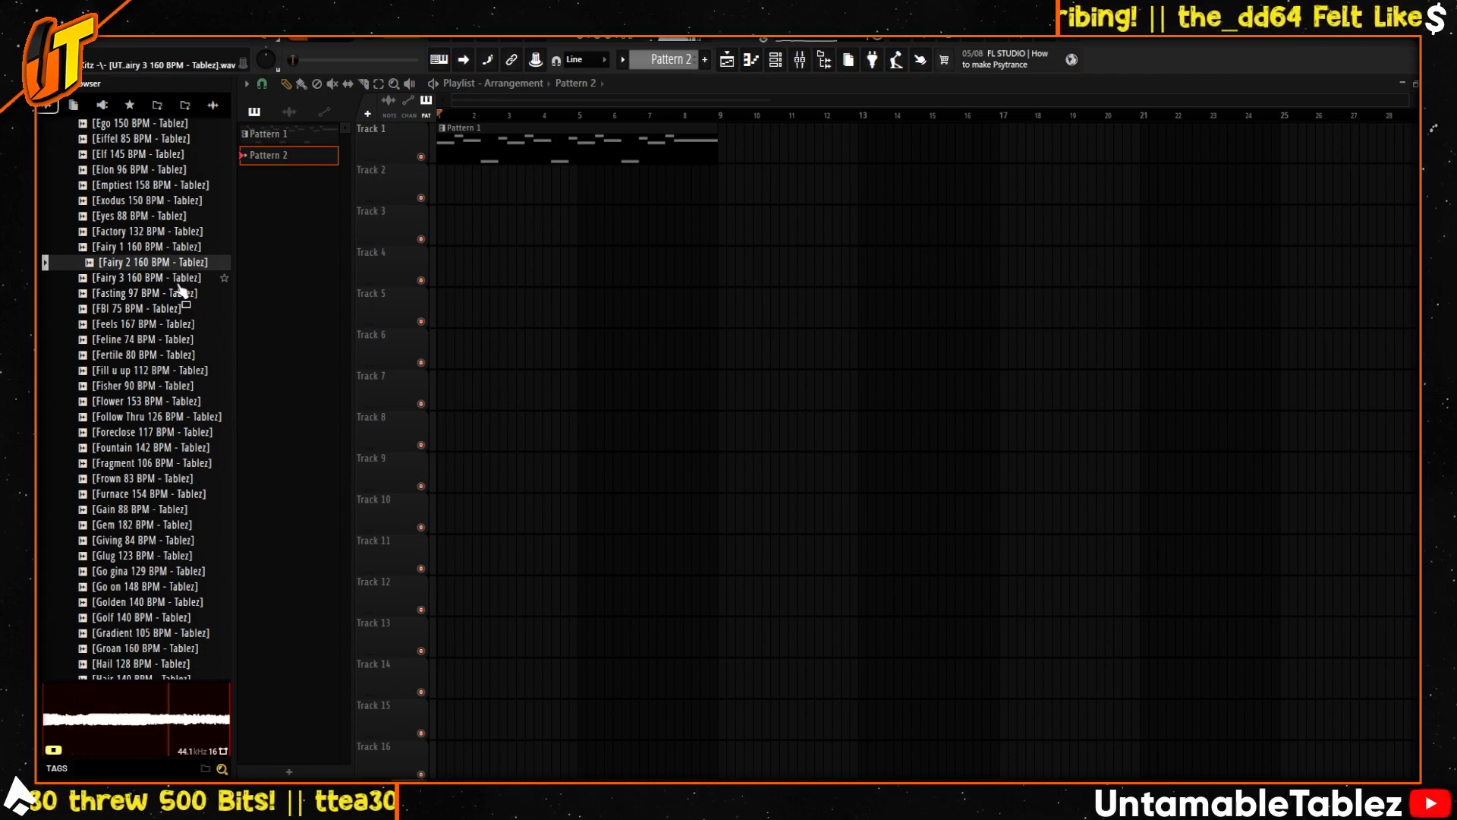
pyautogui.click(178, 282)
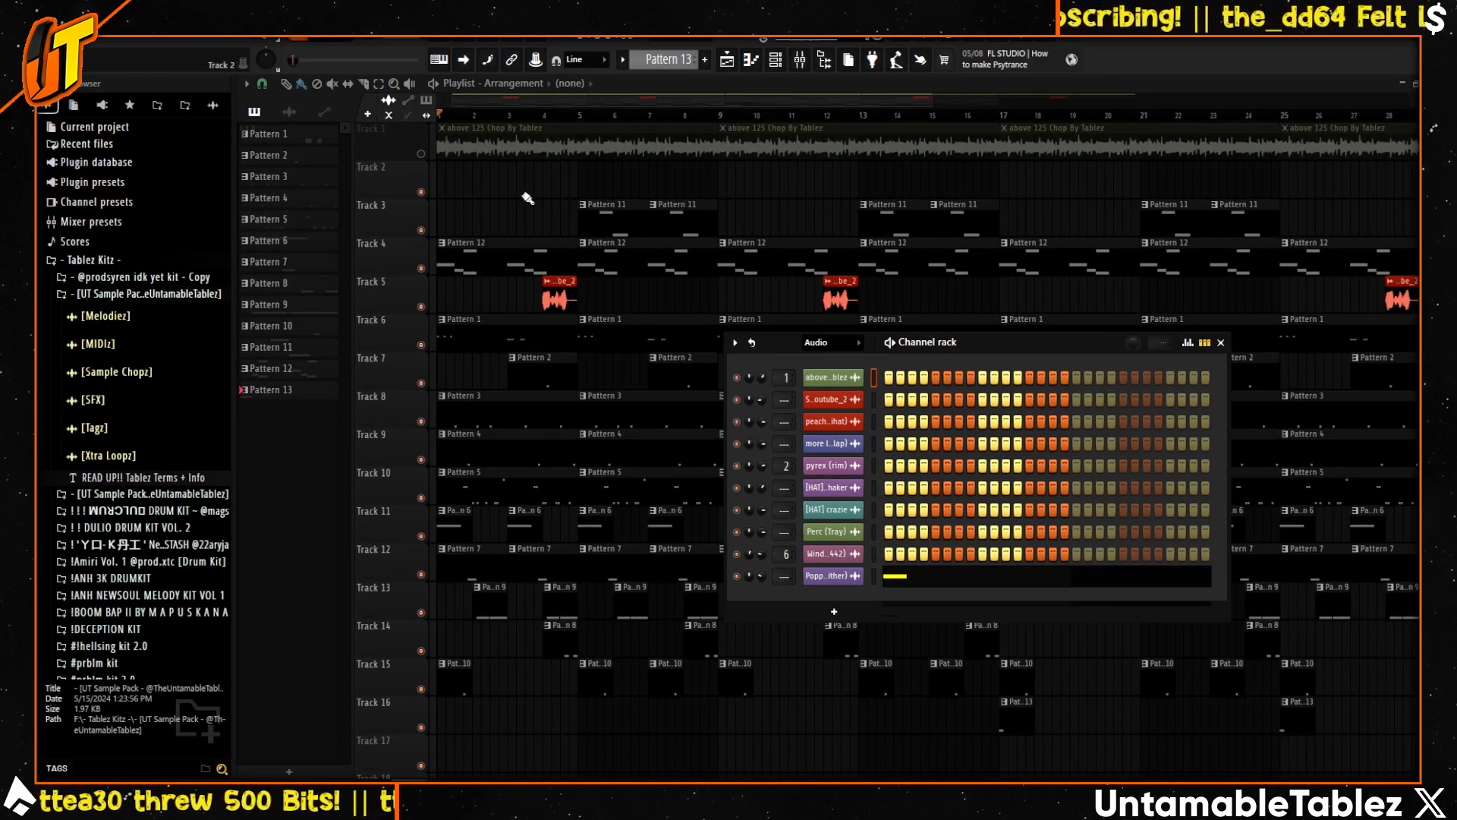
# - Unmute Track 1's above 125 chop, play the arrangement, and look over its clips in the playlist
pyautogui.click(421, 154)
pyautogui.press('space')
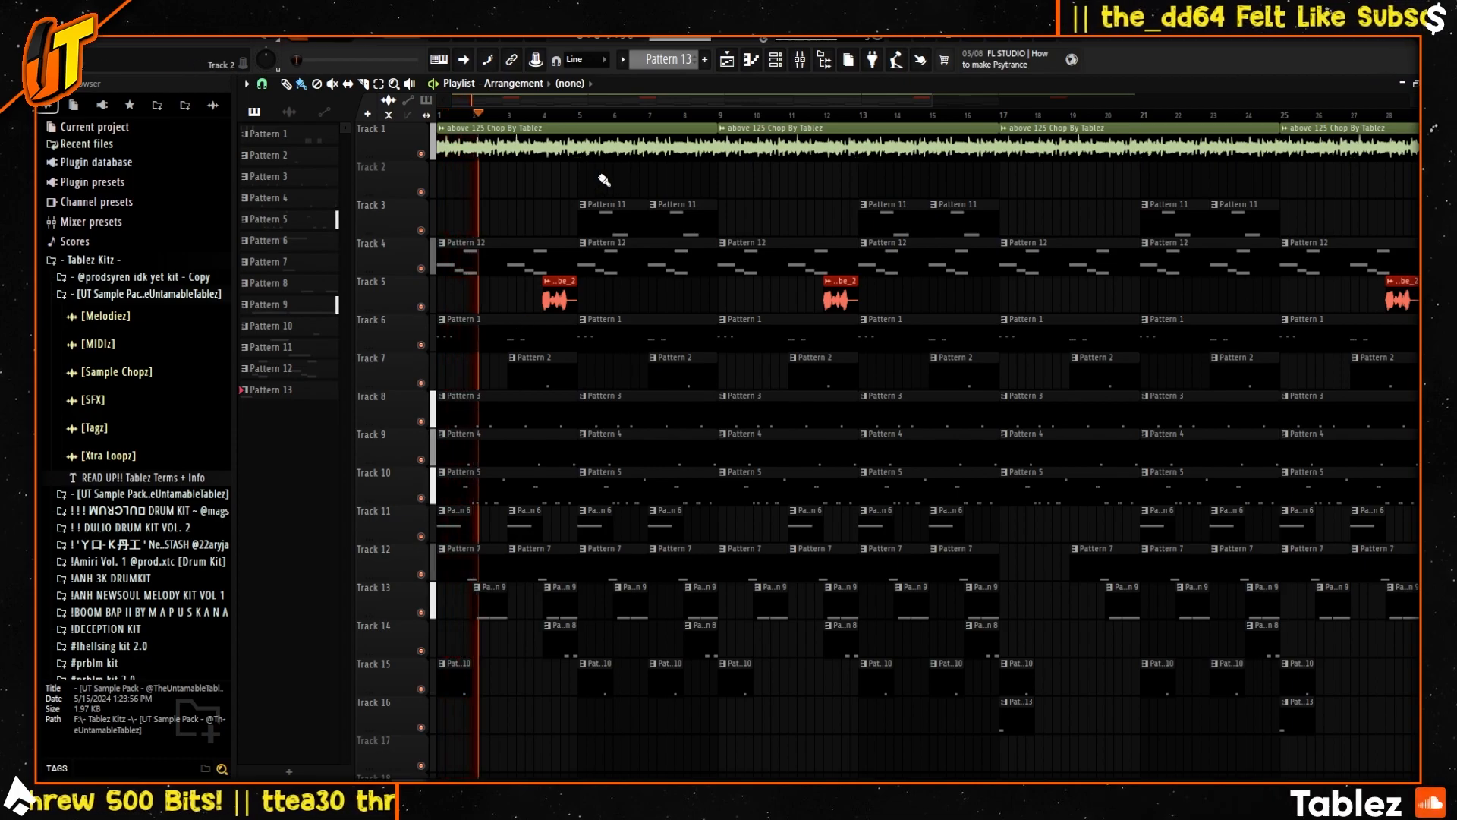
pyautogui.moveTo(932, 99); pyautogui.dragTo(741, 227)
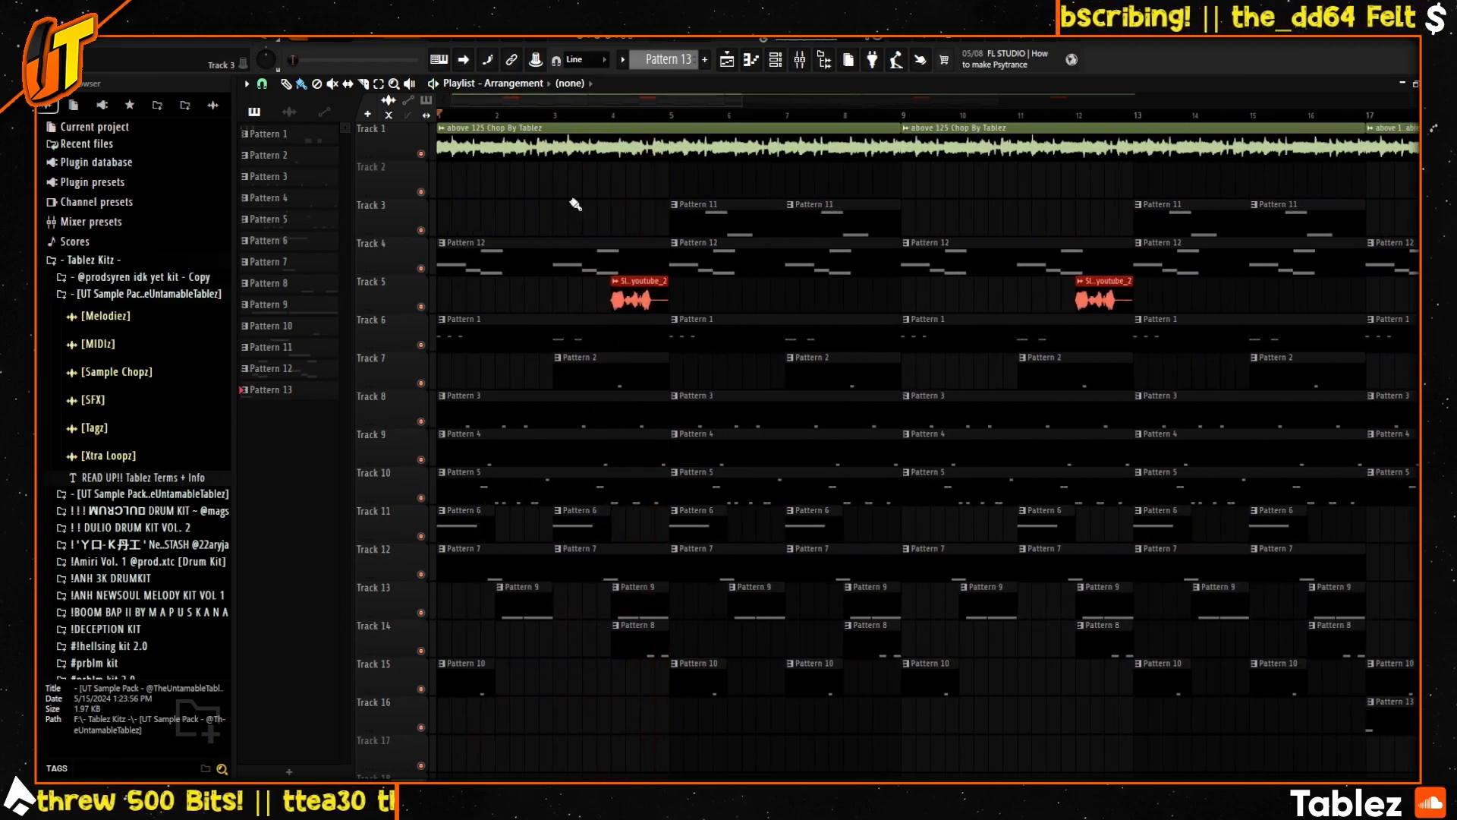
pyautogui.moveTo(632, 101); pyautogui.dragTo(627, 152)
pyautogui.moveTo(742, 101); pyautogui.dragTo(904, 104)
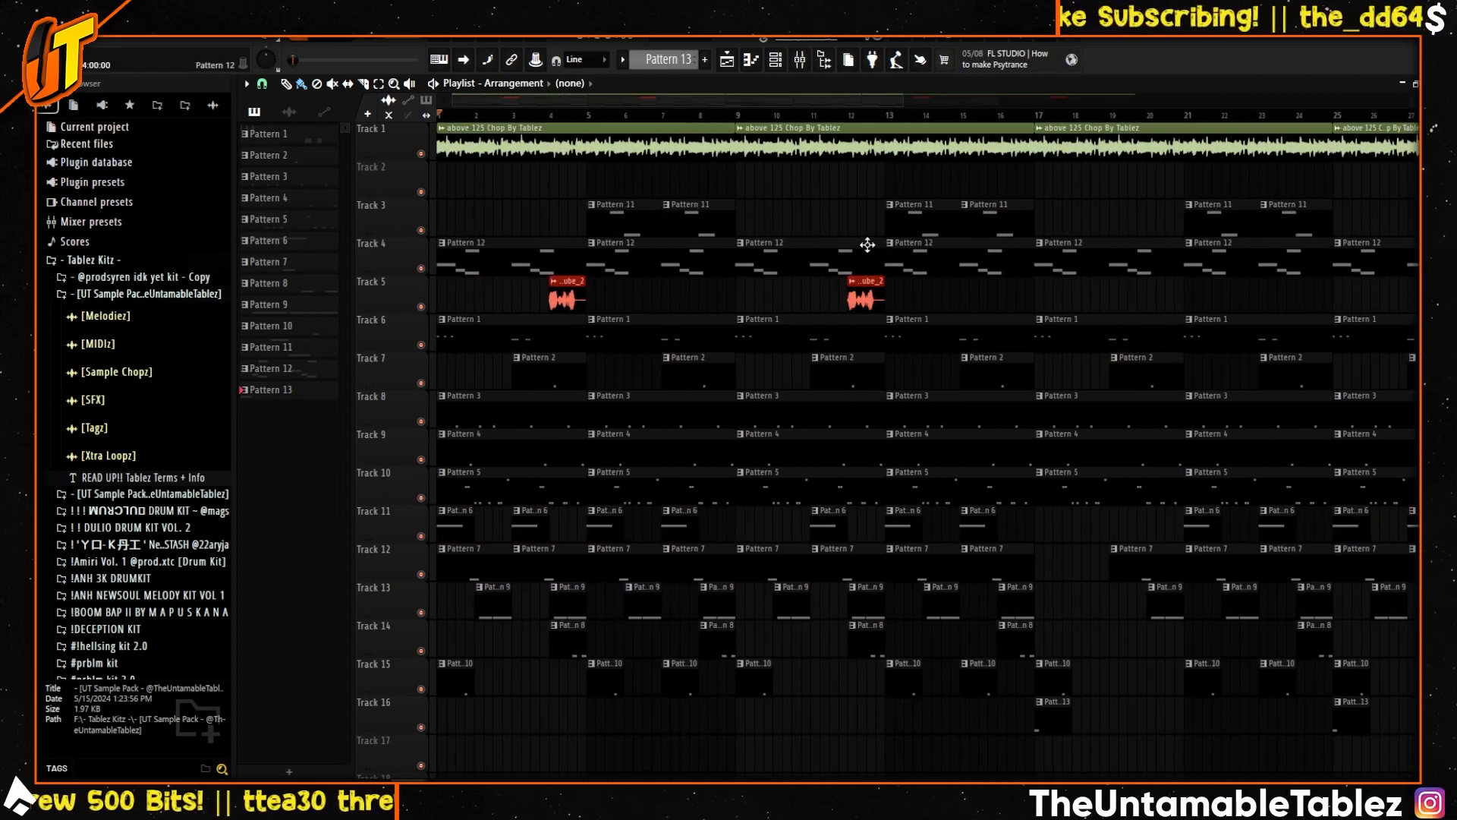
# - Check Pattern 12's ZENOLOGY #2 notes in the piano roll, and return to the opening bars of the playlist
pyautogui.doubleClick(517, 246)
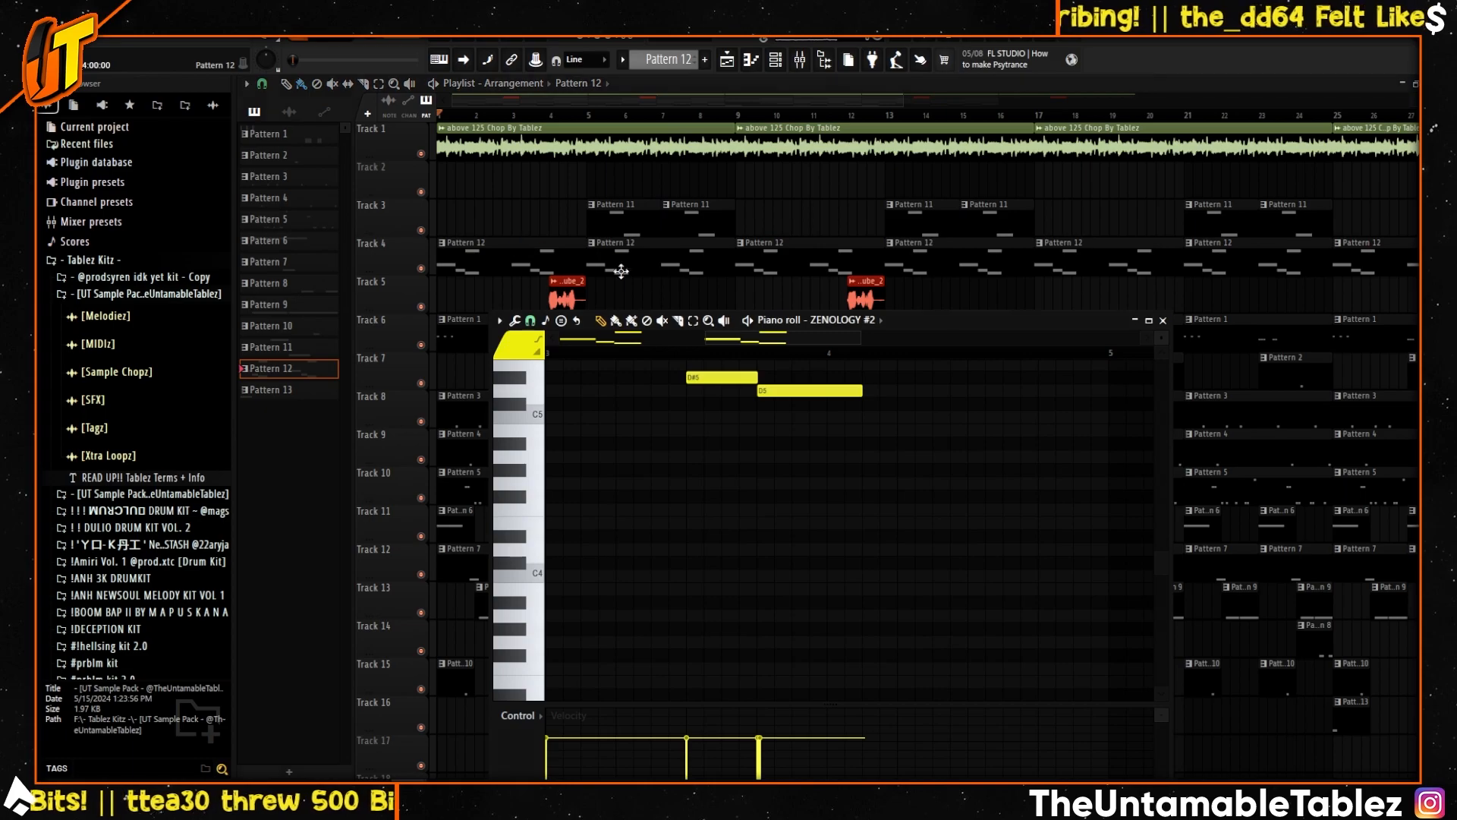
pyautogui.scroll(3, 831, 475)
pyautogui.moveTo(903, 100); pyautogui.dragTo(686, 100)
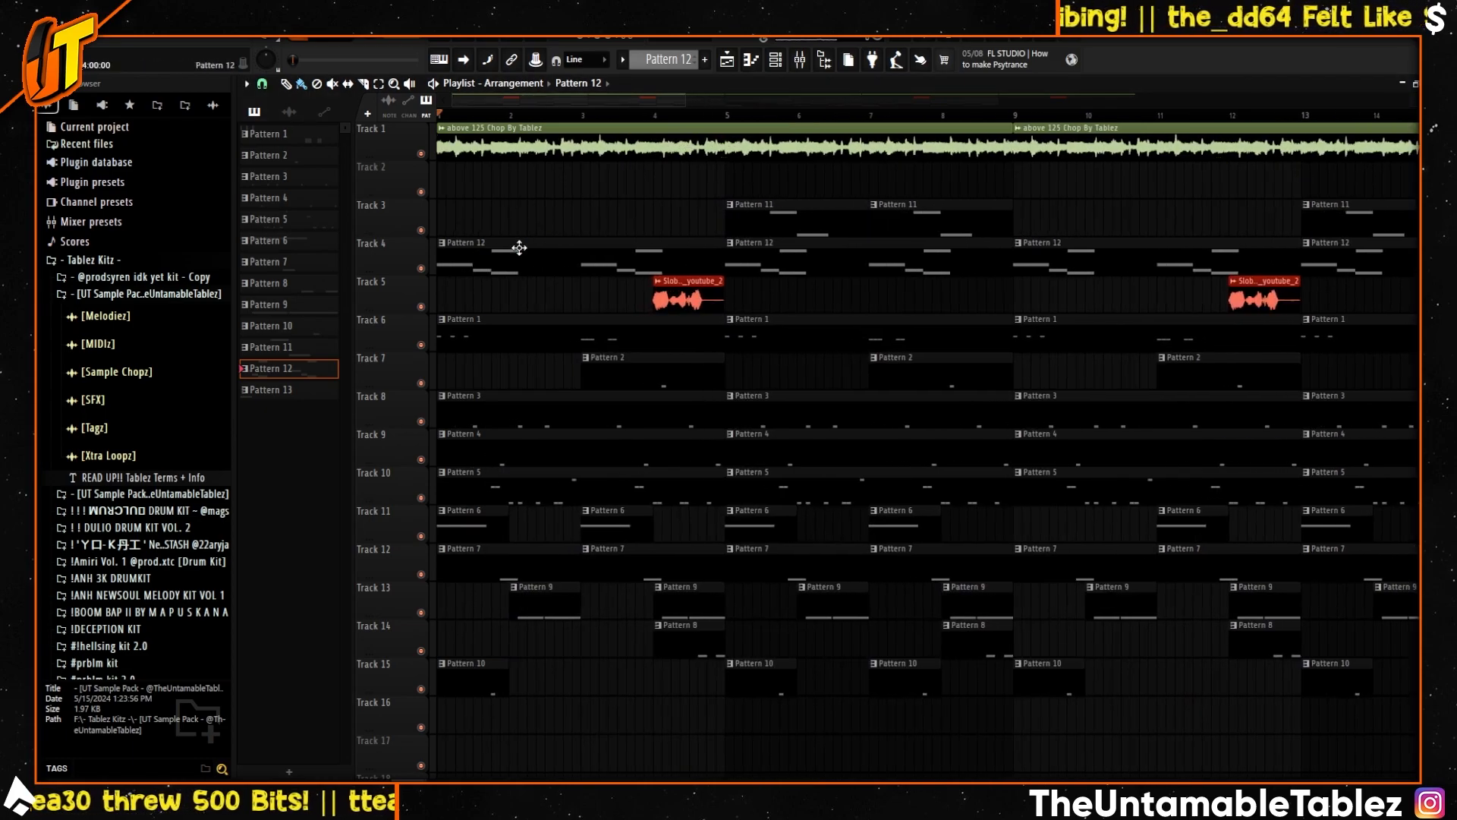
# - Solo Track 6, enable Track 10 and play both, and add Tracks 8 and 9 for another listen
pyautogui.click(421, 268)
pyautogui.rightClick(421, 345)
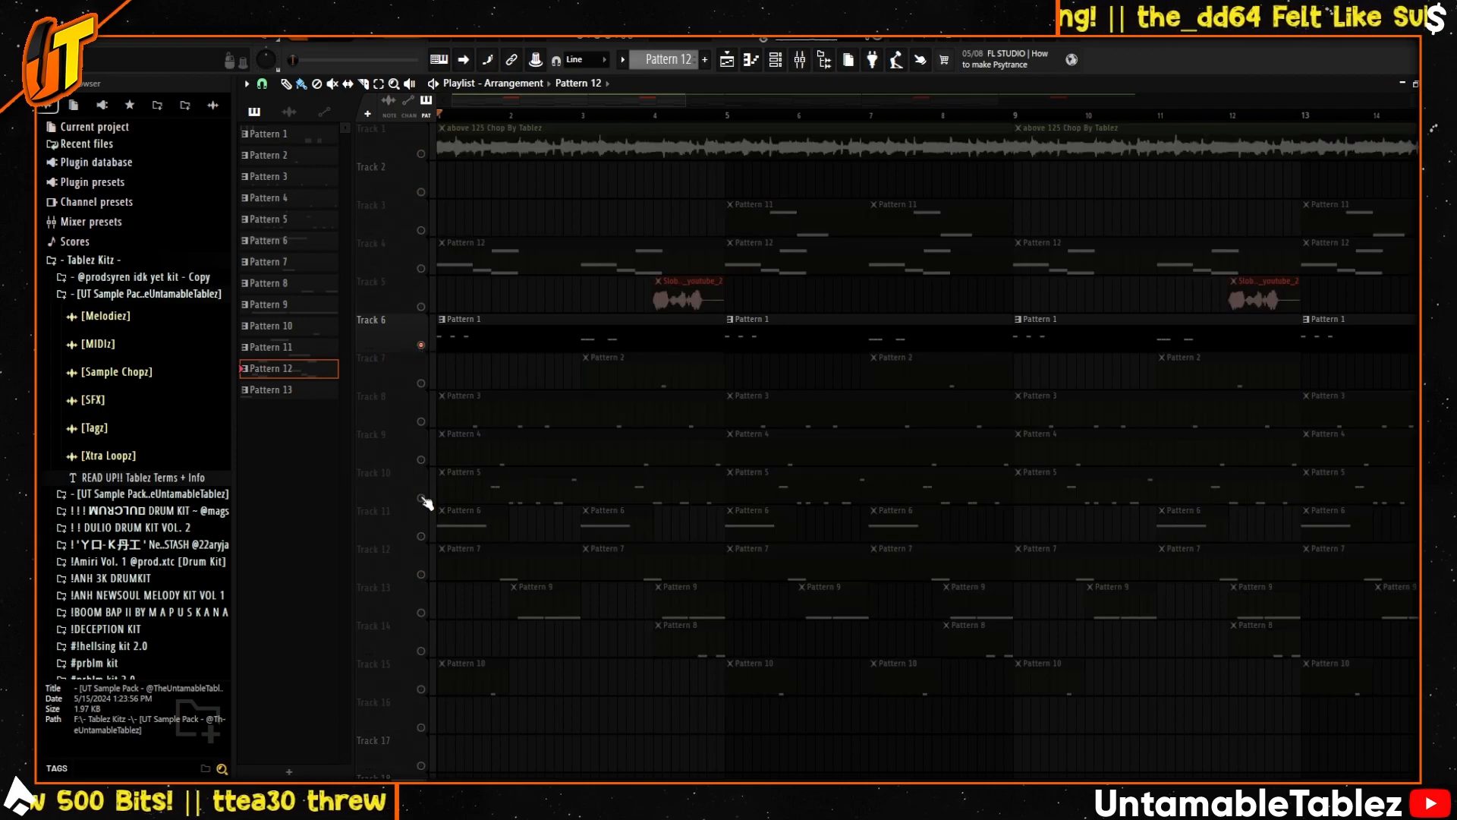
pyautogui.click(422, 499)
pyautogui.press('space')
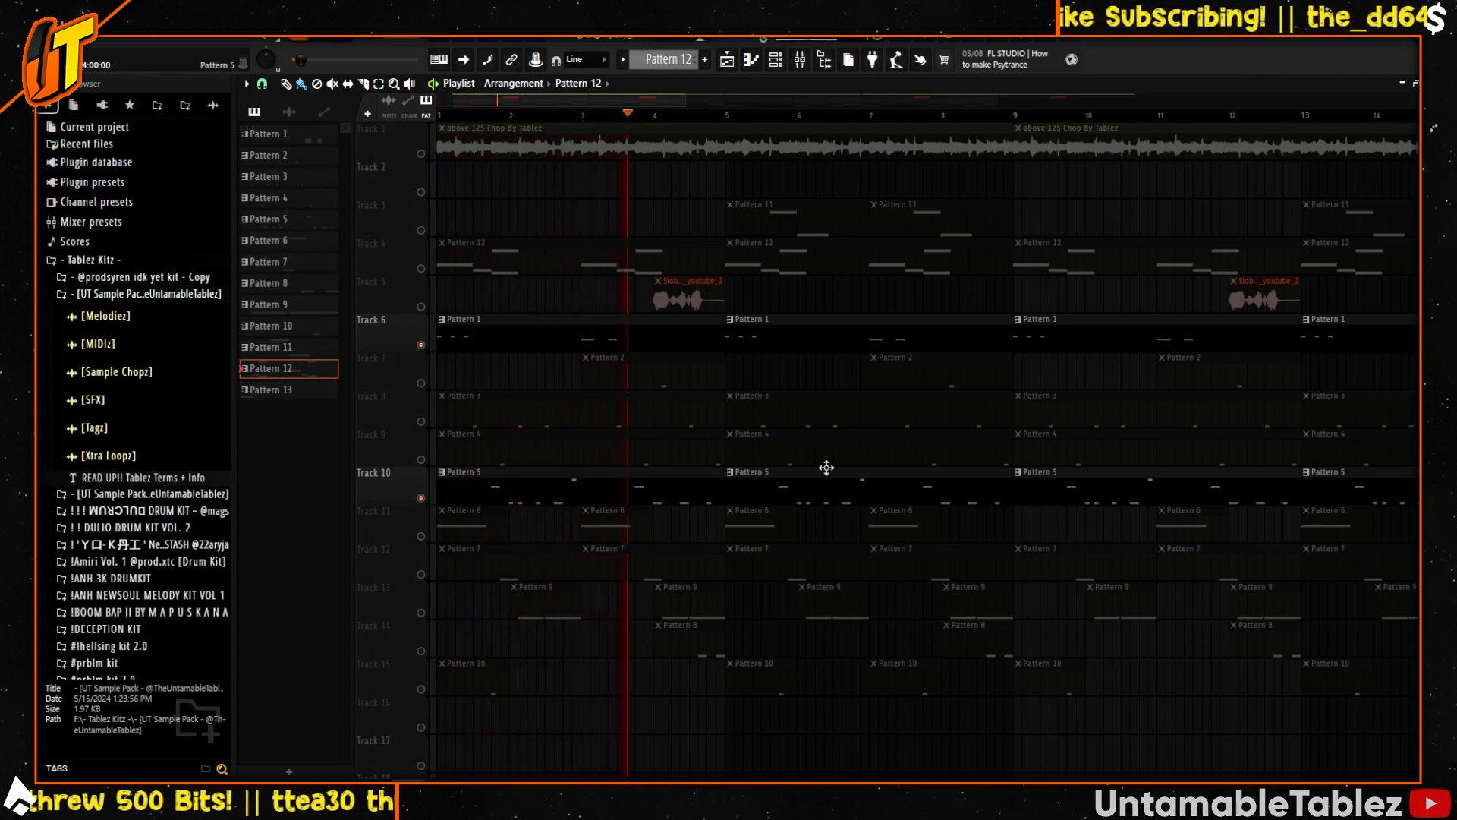
pyautogui.press('space')
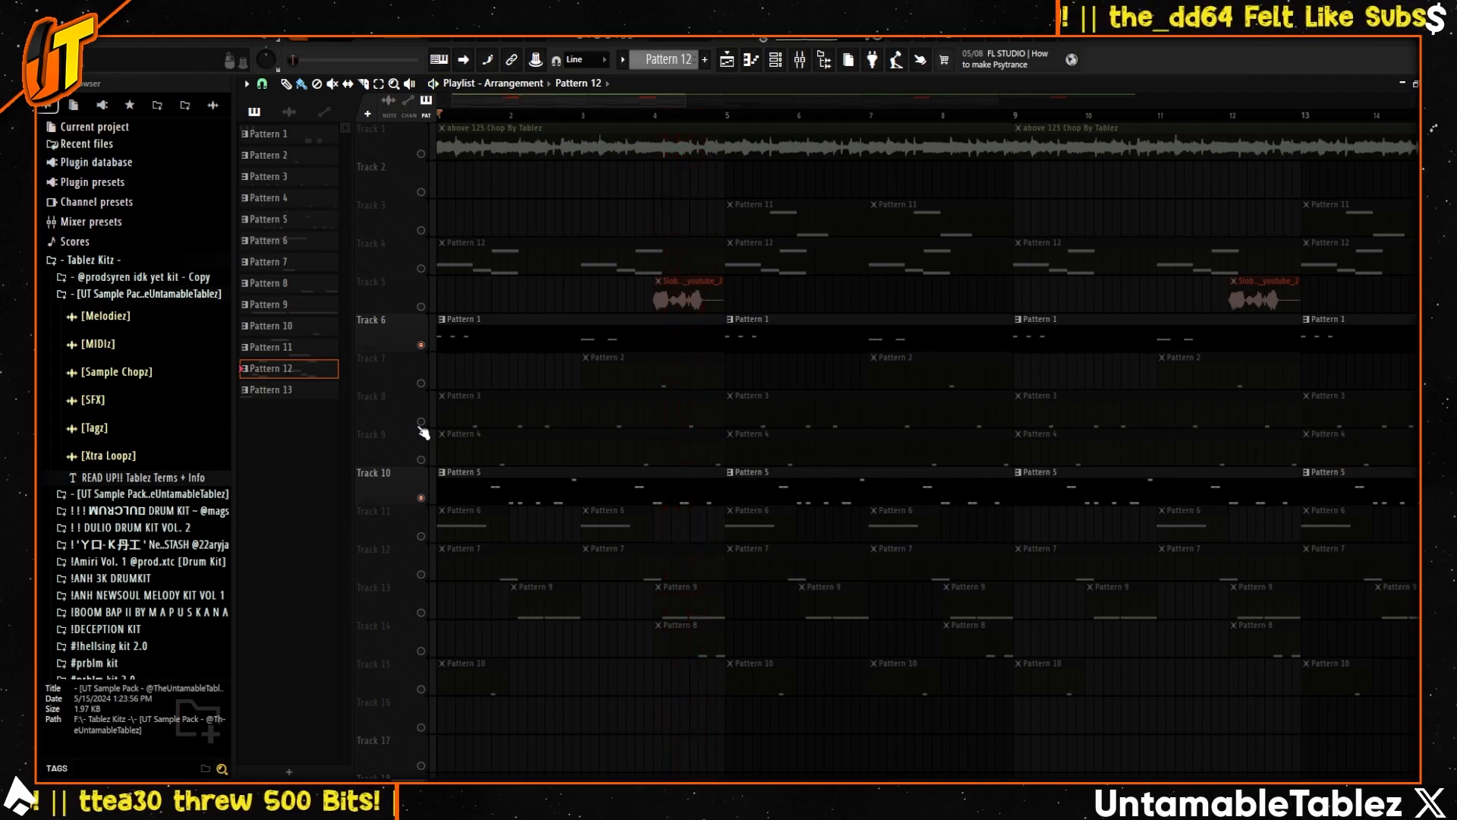
pyautogui.moveTo(422, 424); pyautogui.dragTo(423, 463)
pyautogui.press('space')
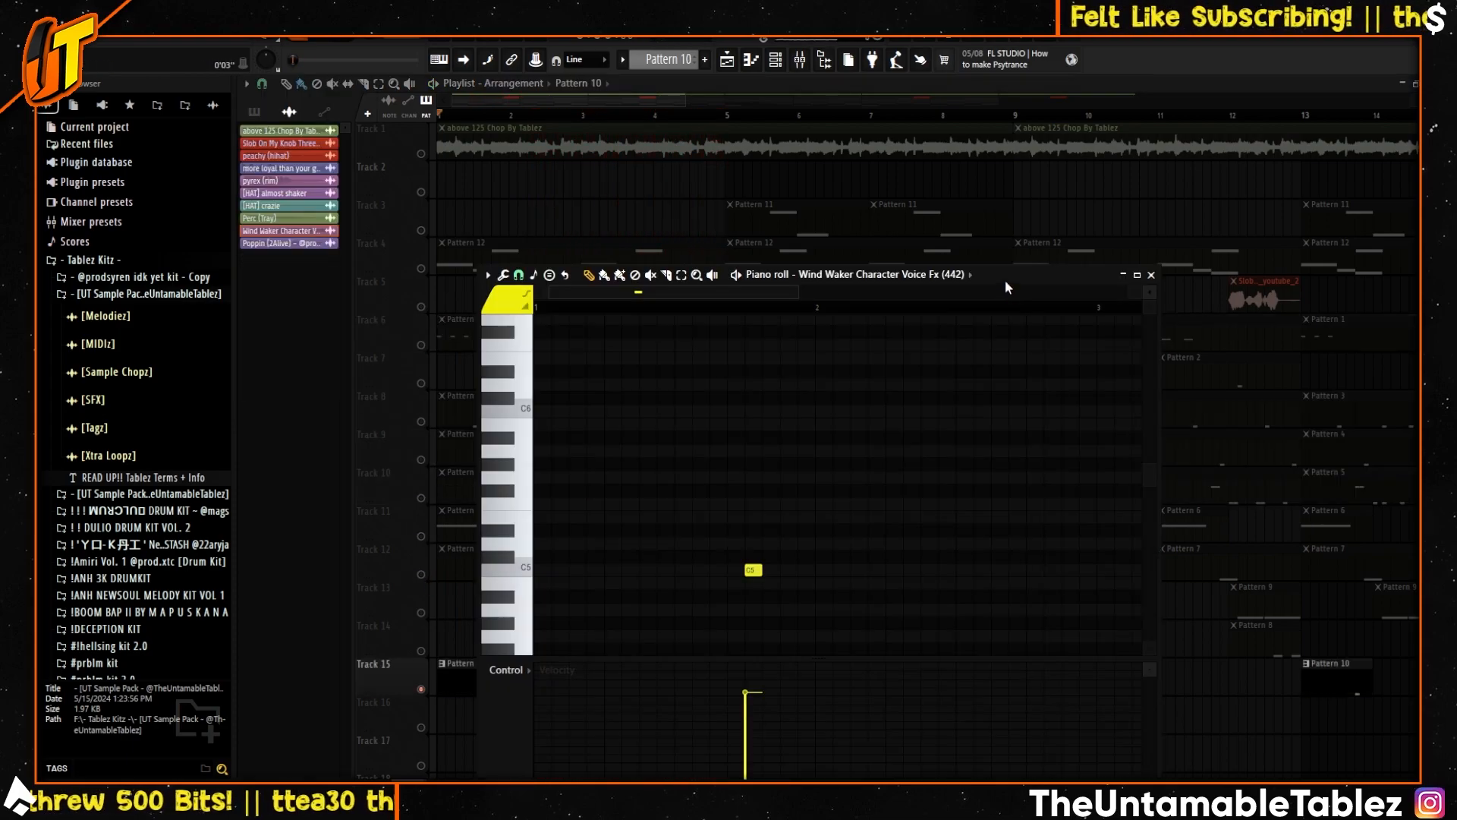
# - Check Pattern 10's Wind Waker Character Voice Fx note in the piano roll while Track 15 plays, and stop playback
pyautogui.moveTo(1005, 280); pyautogui.dragTo(972, 124)
pyautogui.scroll(-1, 674, 388)
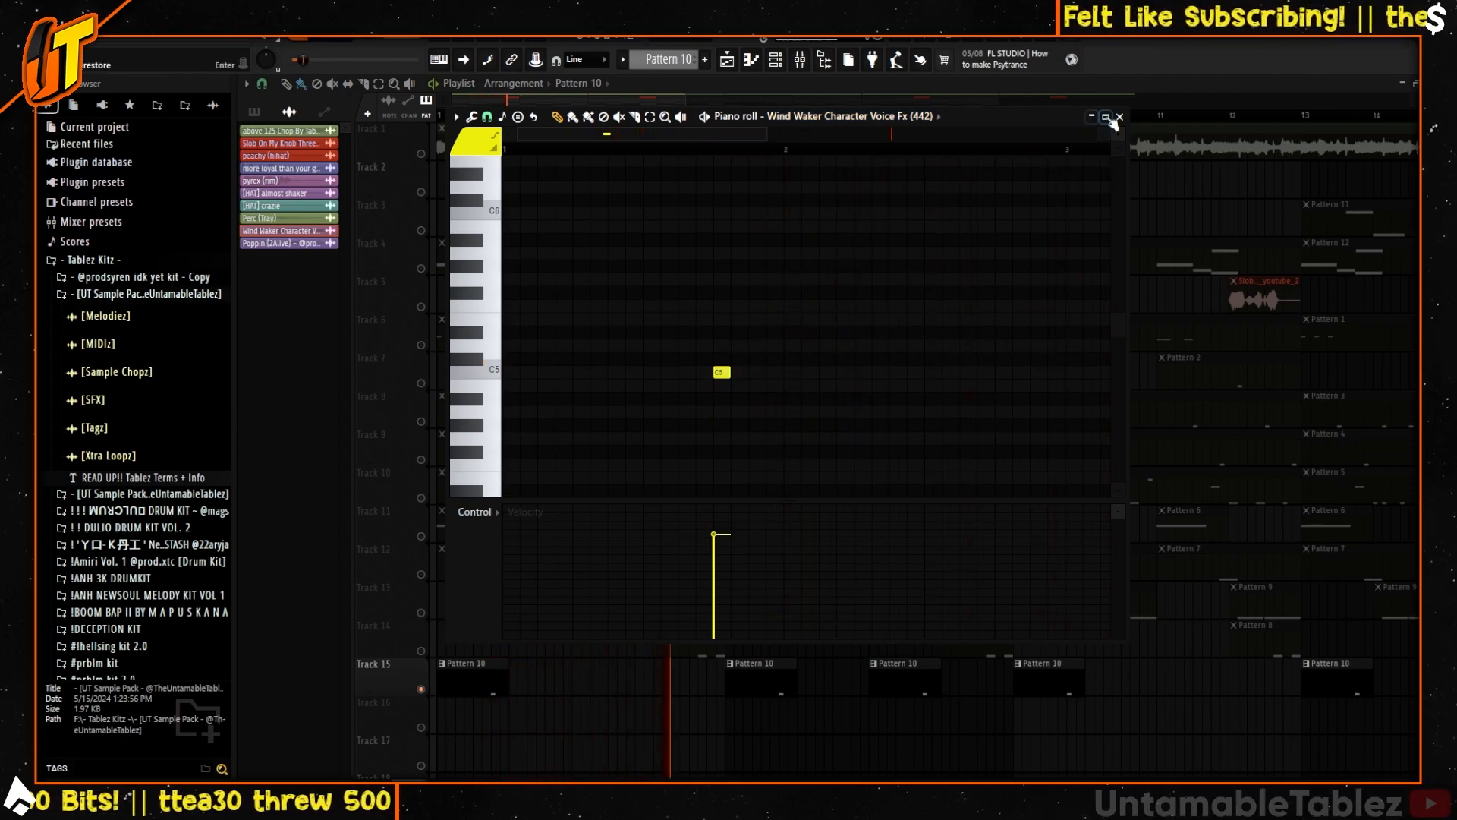
pyautogui.press('F7')
pyautogui.click(288, 85)
pyautogui.press('space')
# - Leave only Tracks 1, 3 and 4 active, and examine Pattern 12's ZENOLOGY #2 notes in the piano roll
pyautogui.rightClick(421, 154)
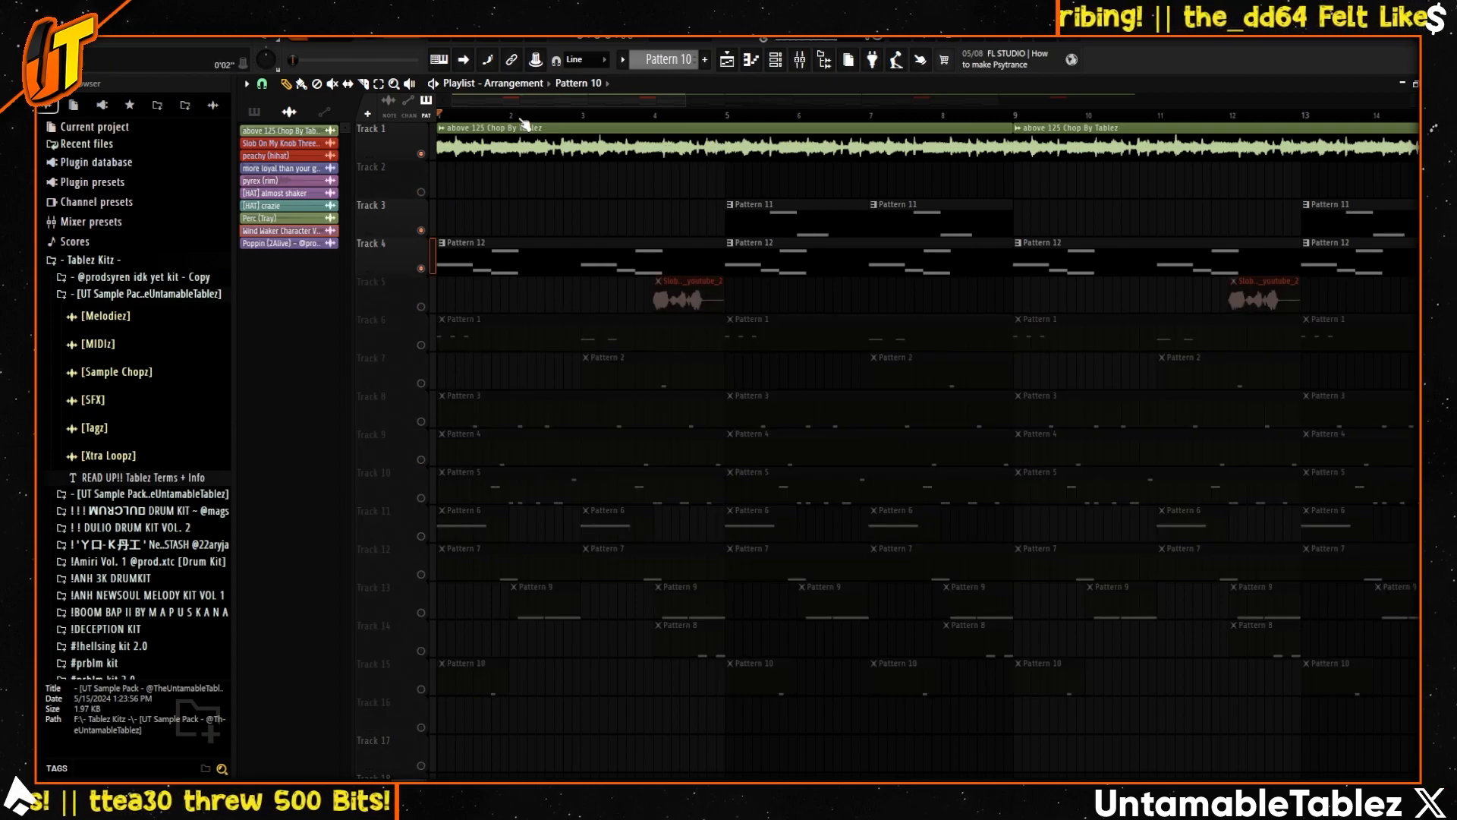
pyautogui.doubleClick(601, 255)
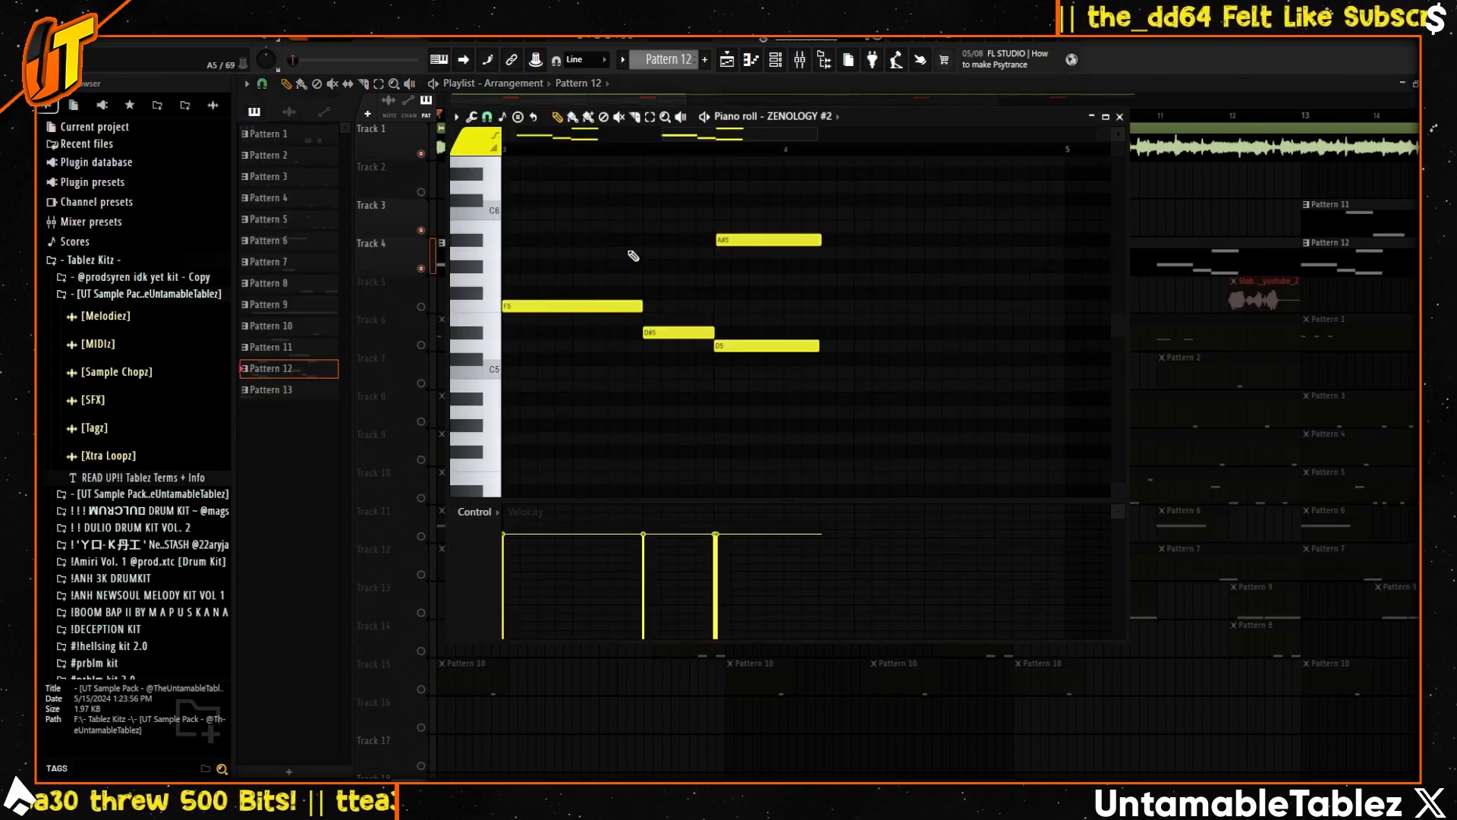
pyautogui.click(835, 116)
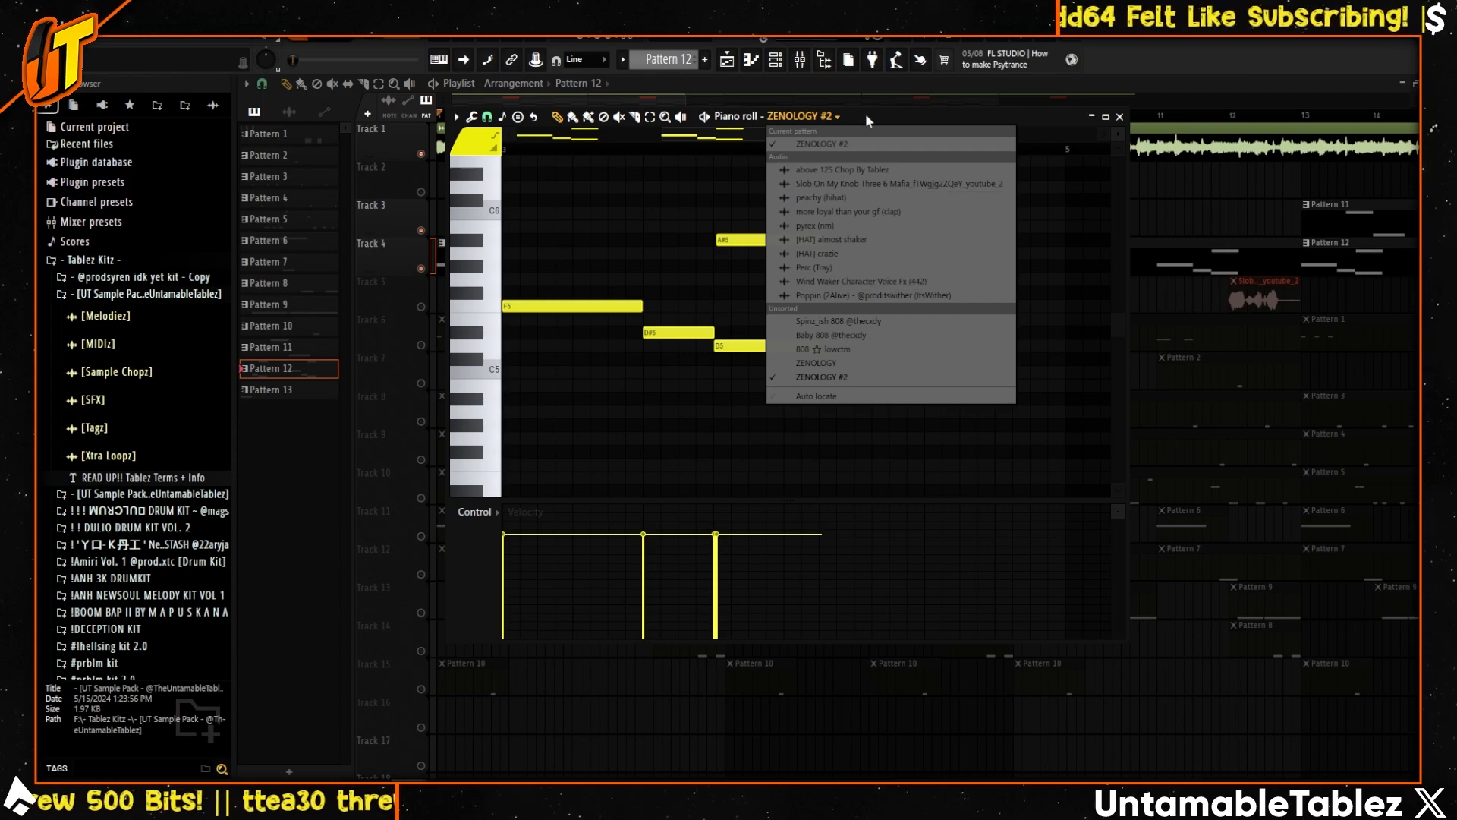
pyautogui.moveTo(866, 114); pyautogui.dragTo(937, 293)
pyautogui.click(1192, 296)
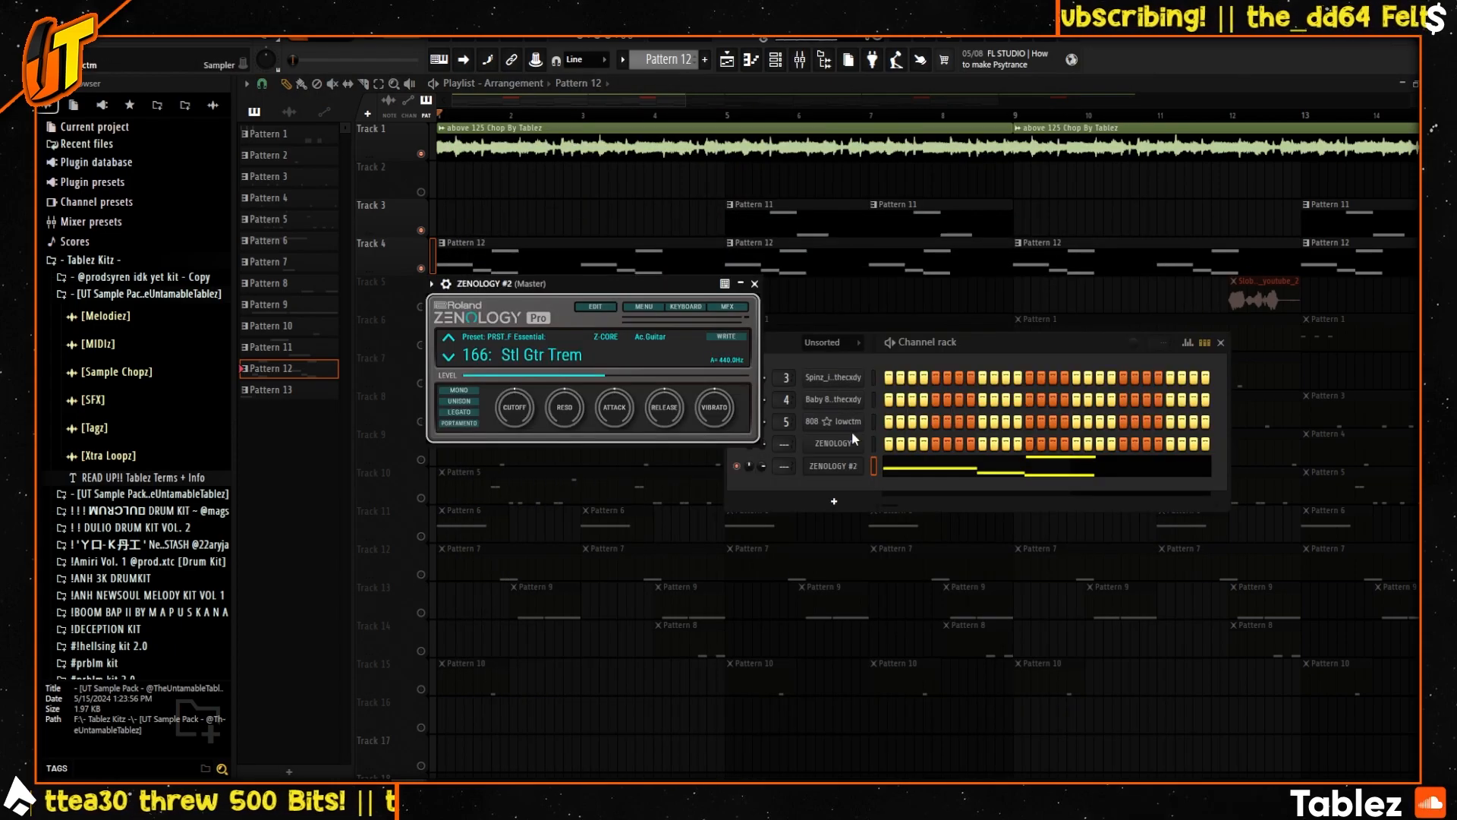
# - Show the ZENOLOGY channel's TL R&F preset in the tone browser, and close the browser and channel rack
pyautogui.click(836, 445)
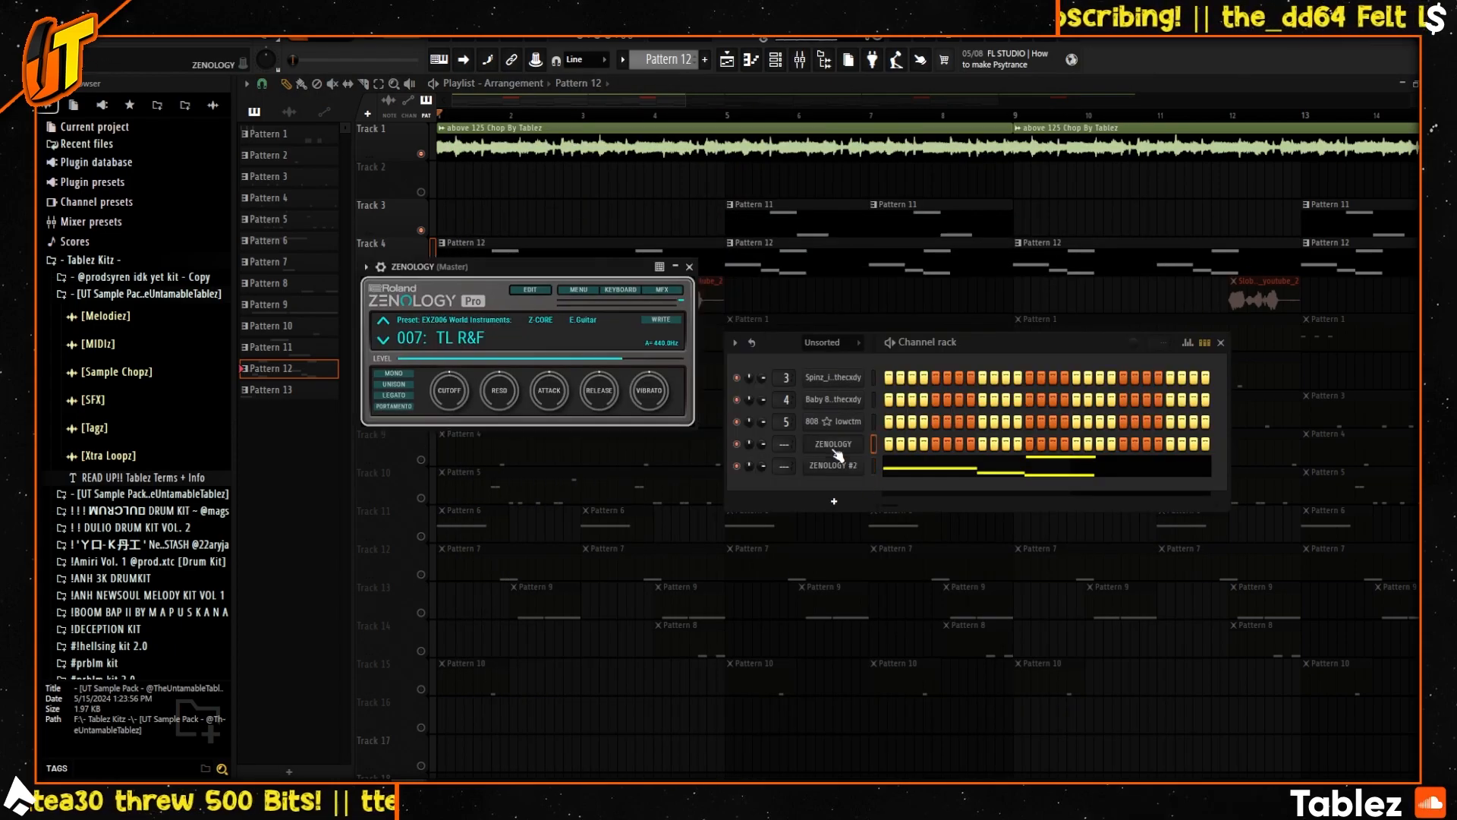
pyautogui.click(580, 303)
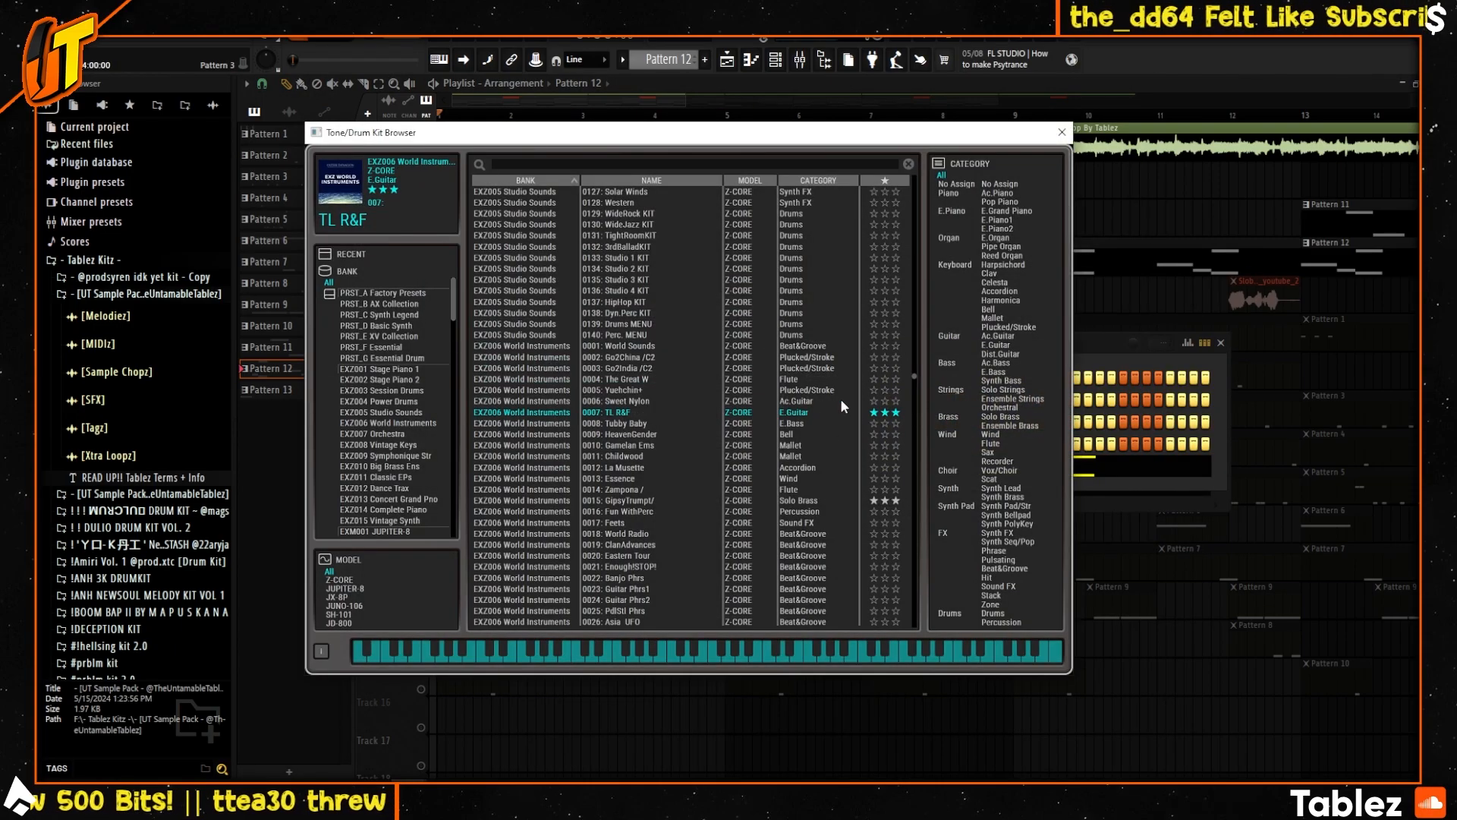
pyautogui.click(1062, 135)
pyautogui.click(1221, 343)
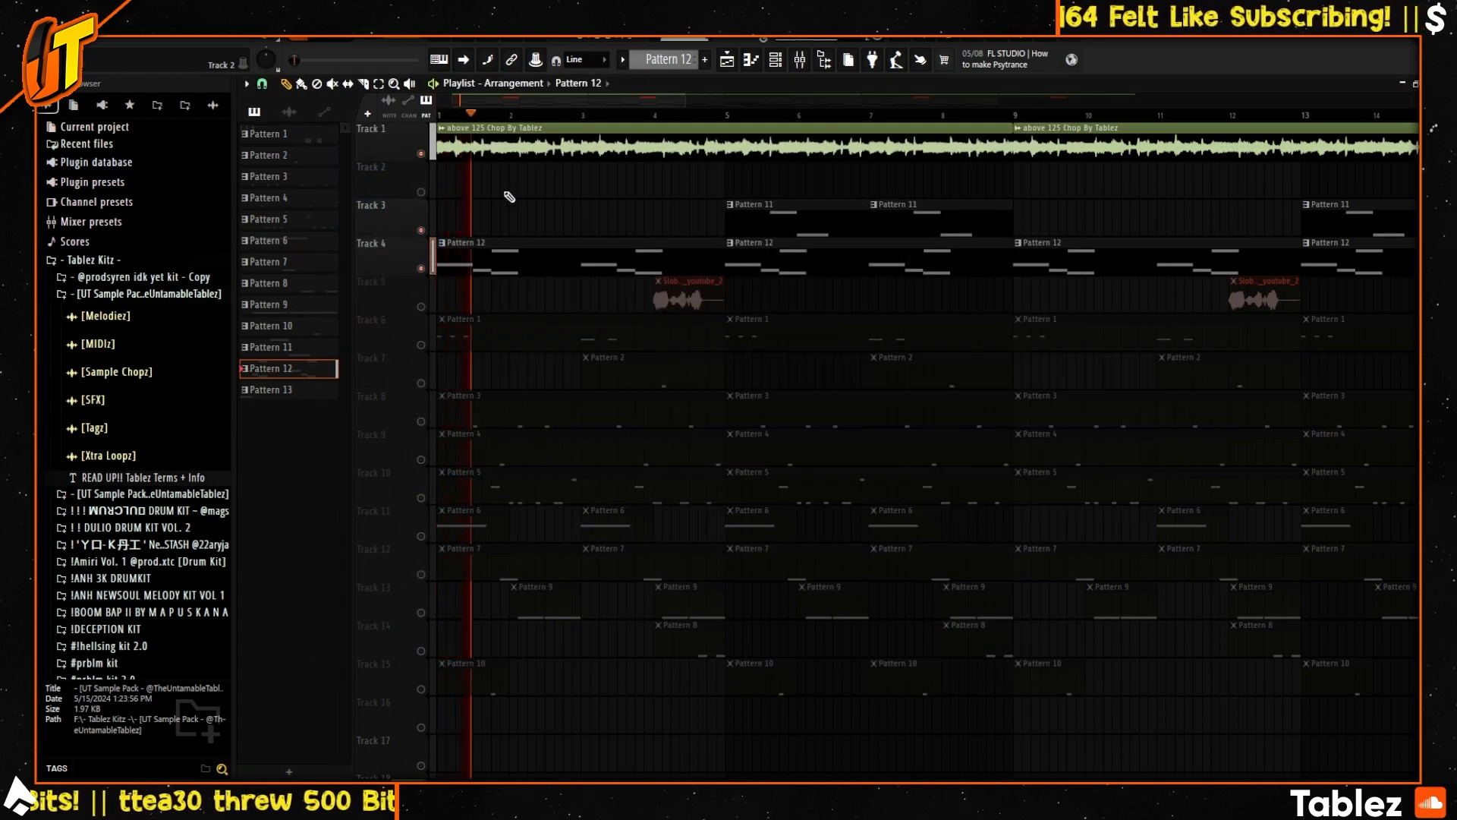
# - Toggle Track 1 during playback to compare the Track 3 and 4 melodies with and without the chop
pyautogui.click(423, 154)
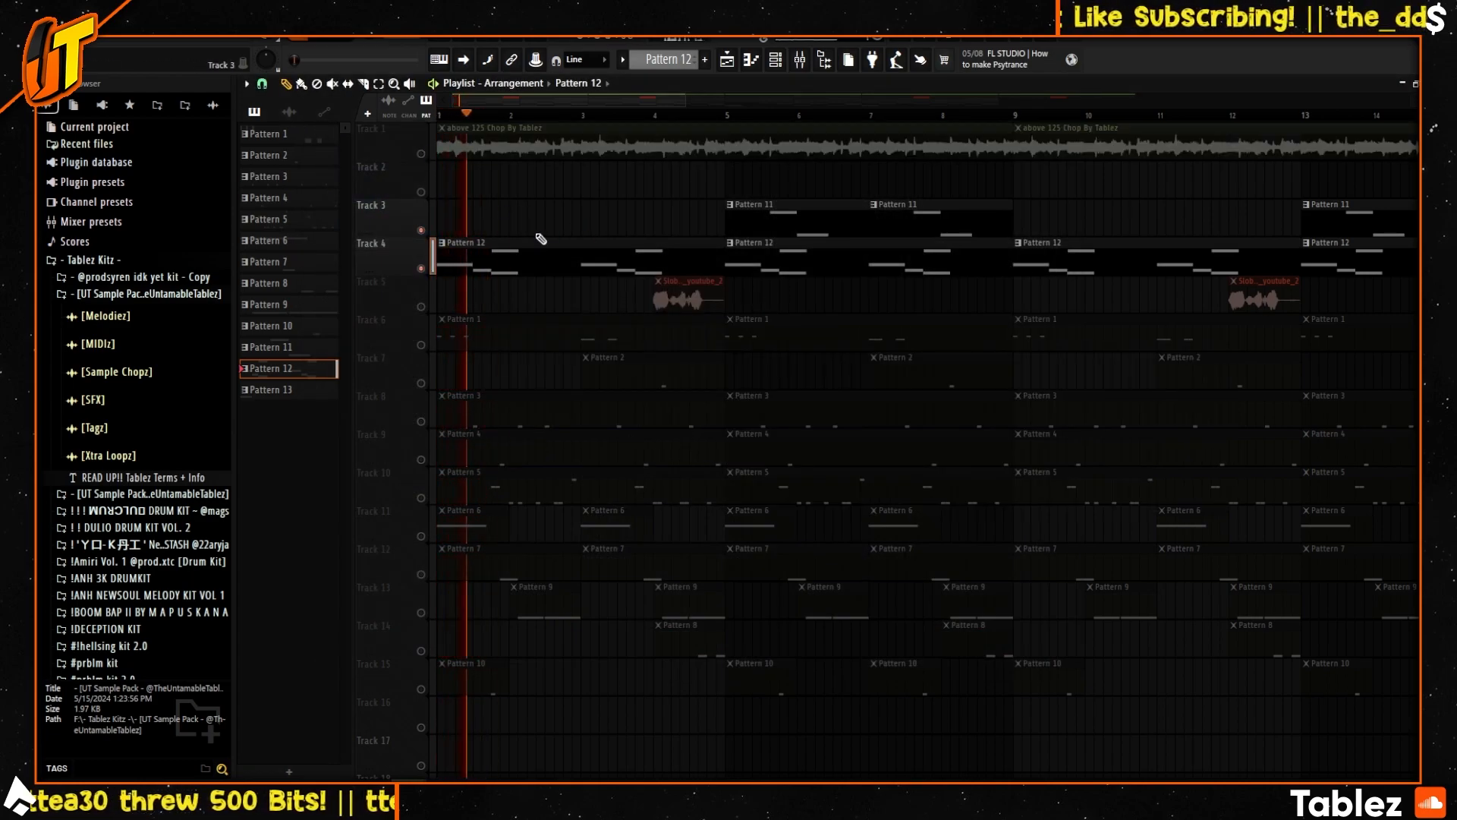
pyautogui.click(422, 154)
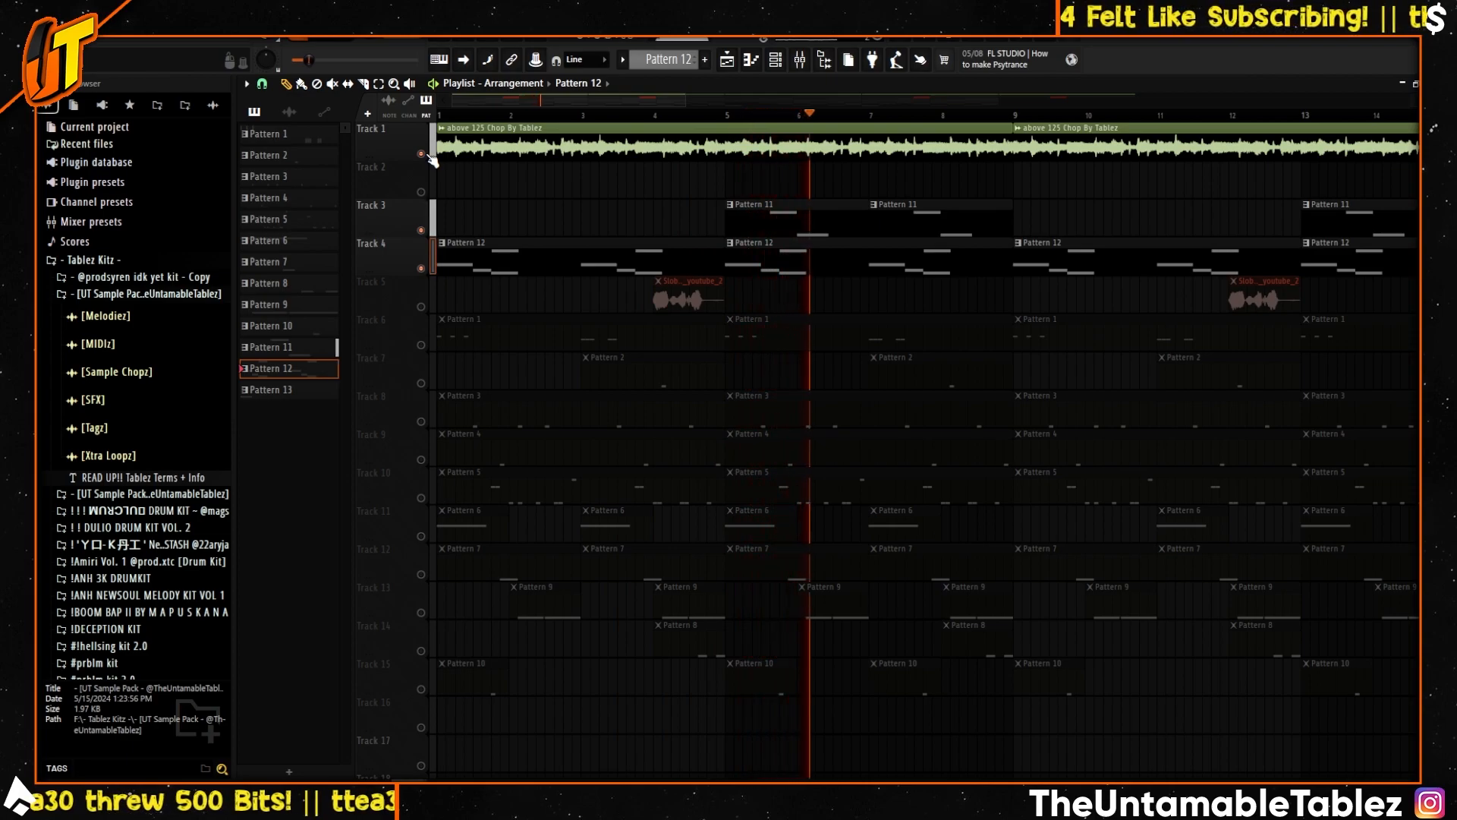
pyautogui.click(422, 154)
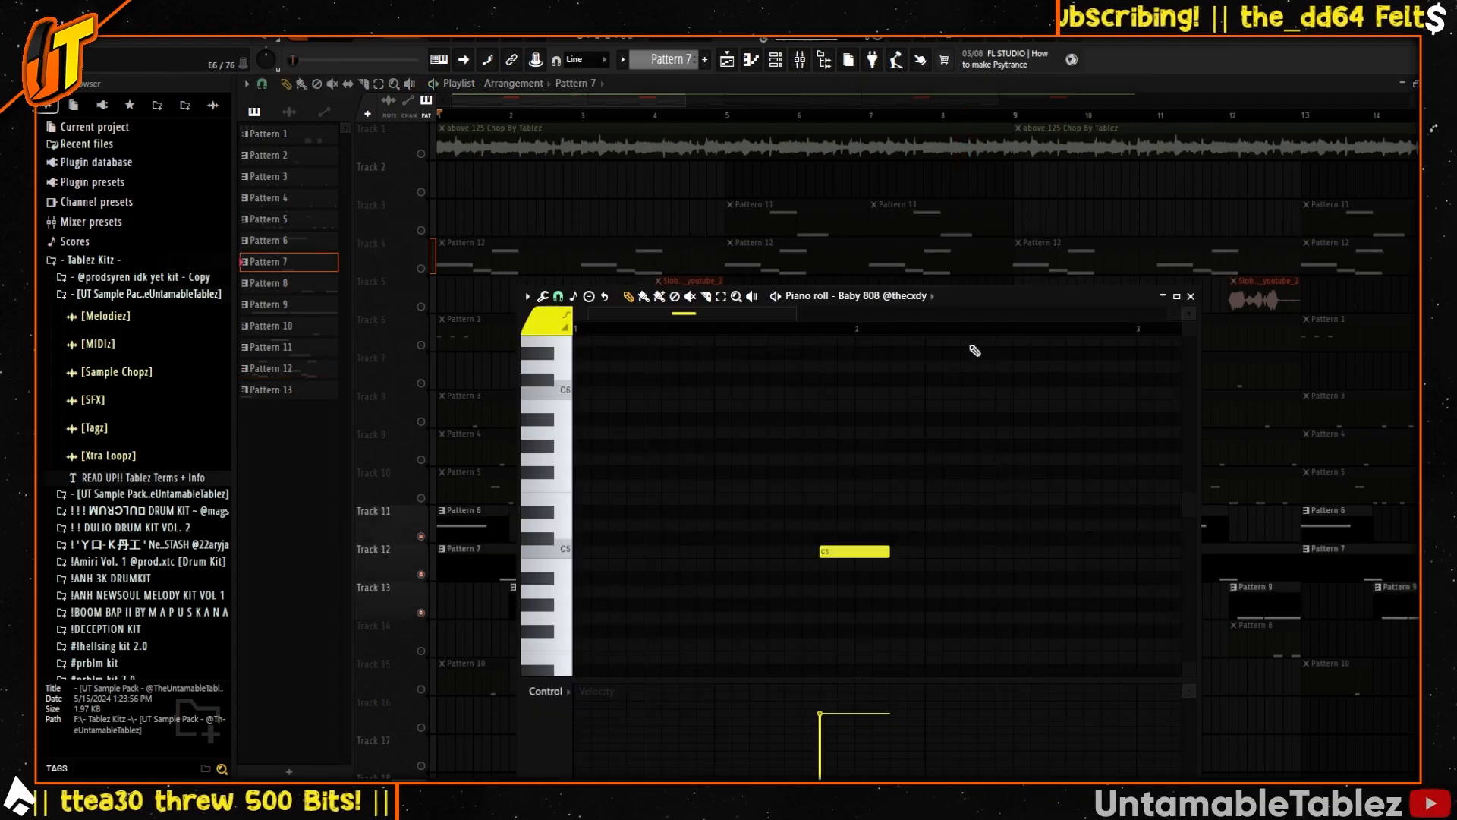
# - Check Pattern 7's Baby 808 note, and view the Baby 808 and 808 lowctm channel settings
pyautogui.moveTo(997, 294); pyautogui.dragTo(997, 239)
pyautogui.click(1190, 242)
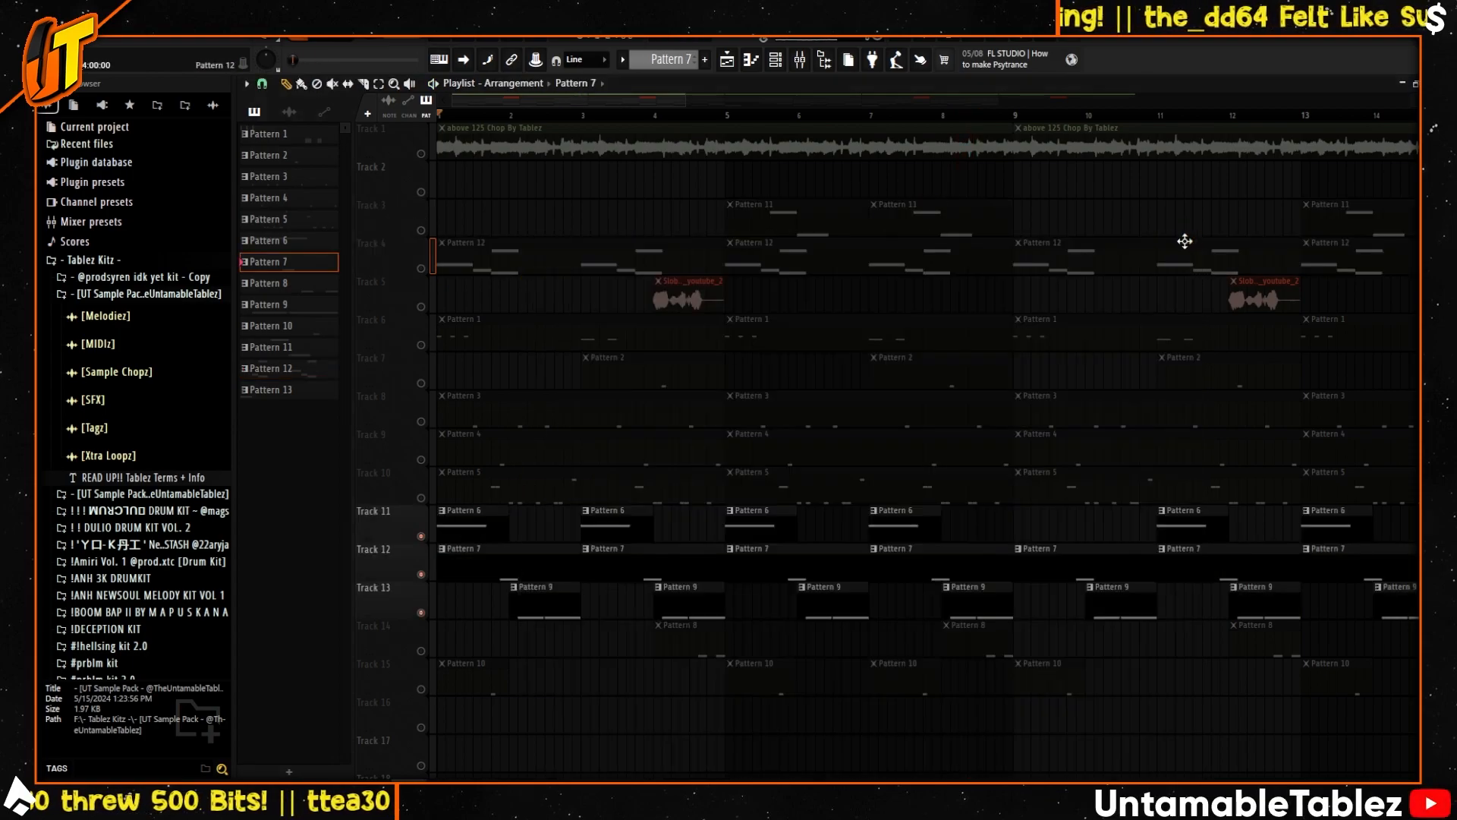
pyautogui.click(775, 60)
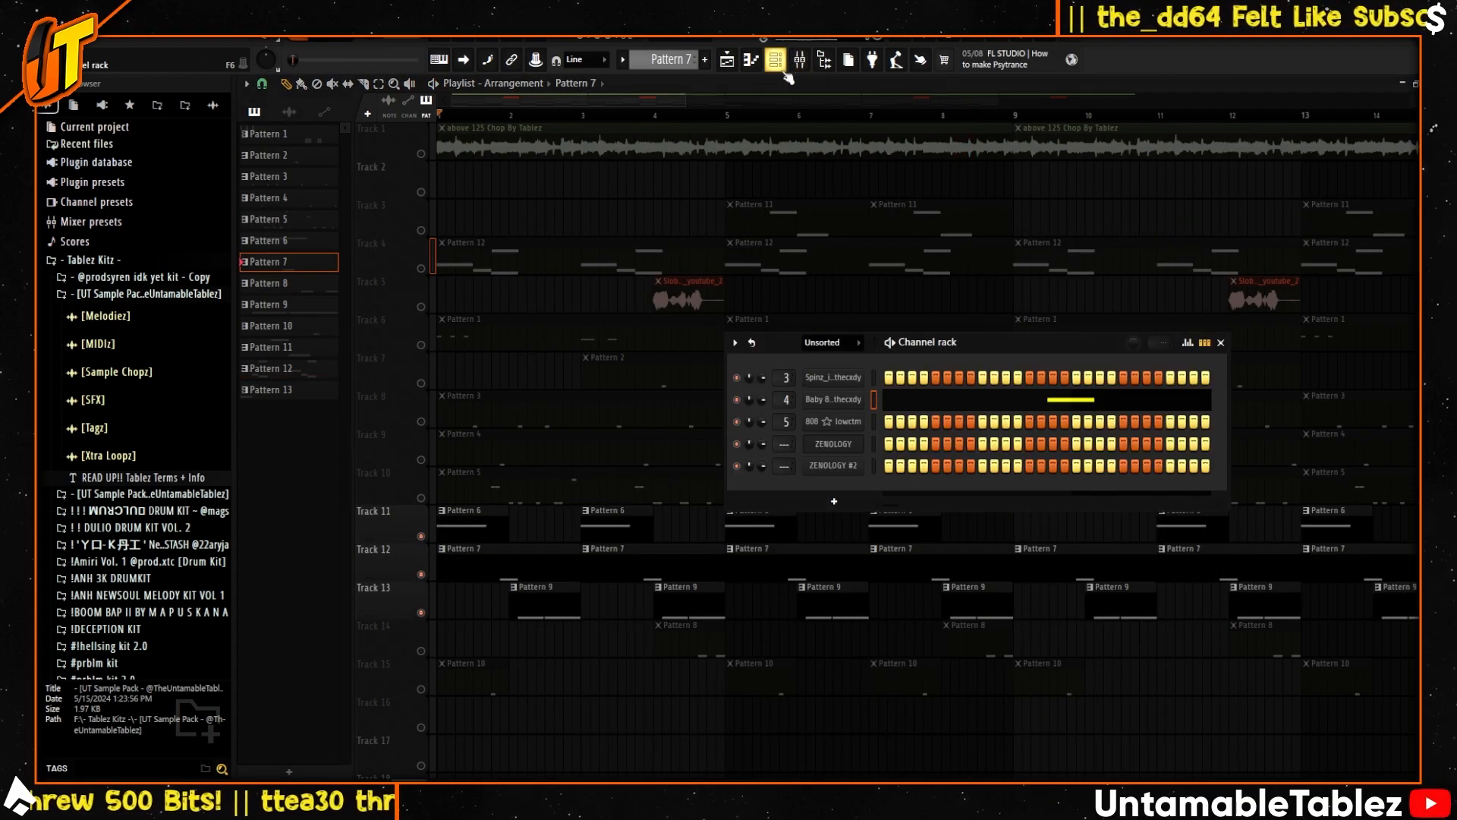
pyautogui.click(865, 424)
pyautogui.click(838, 402)
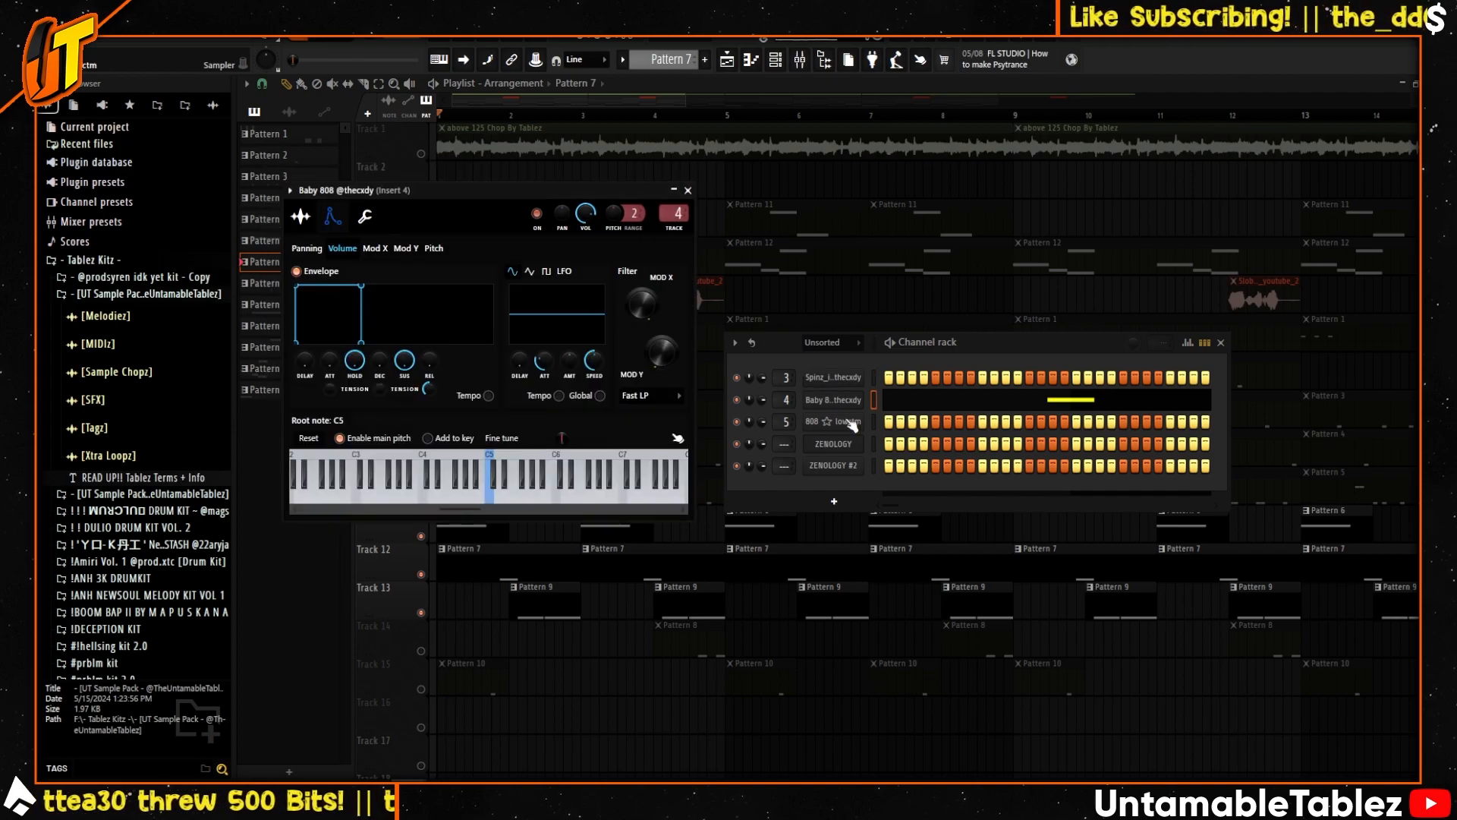
pyautogui.click(848, 422)
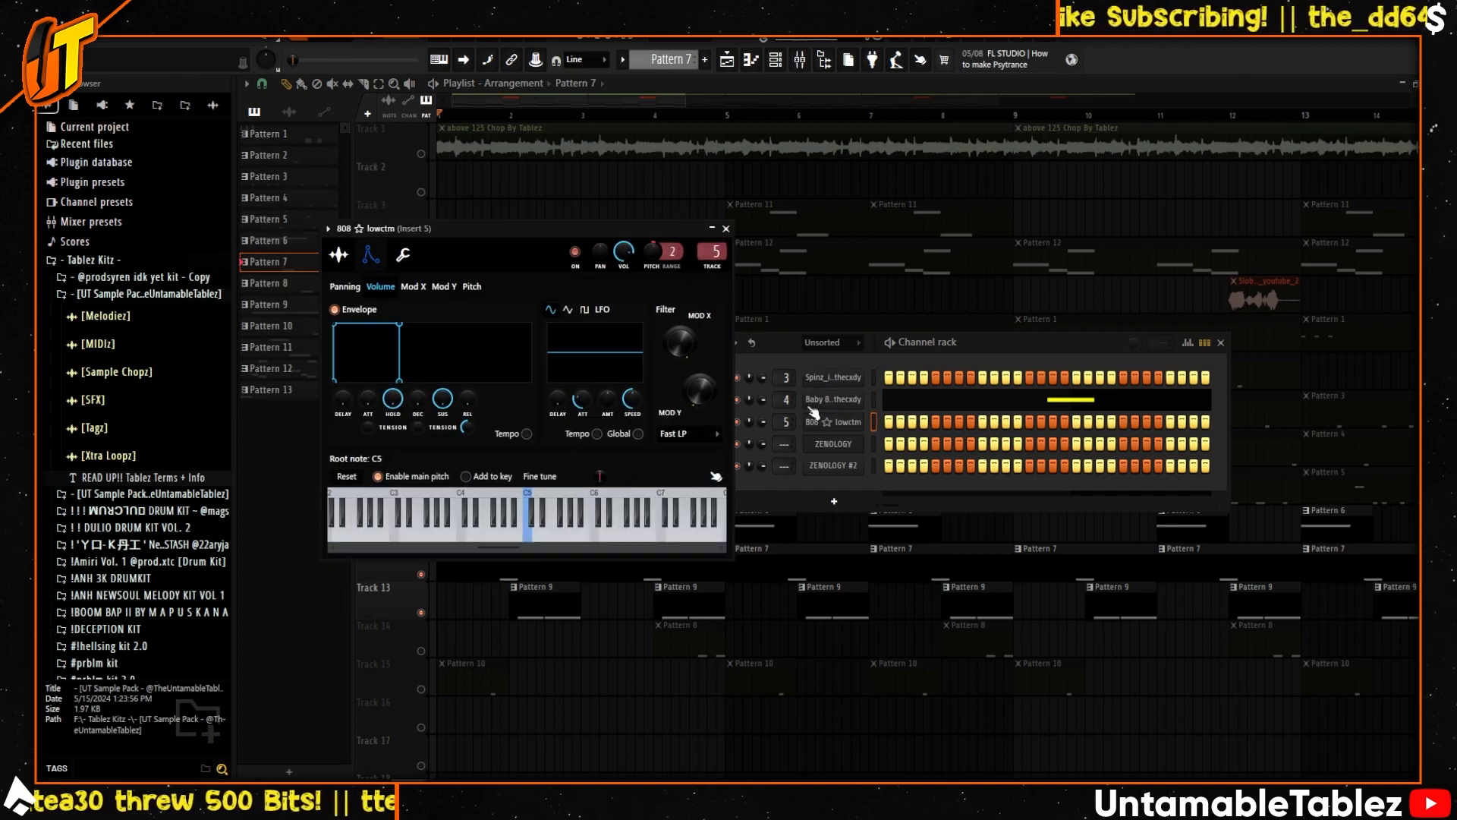
# - Close the 808 lowctm channel settings and listen to only the bass patterns on Tracks 11 to 13
pyautogui.click(726, 228)
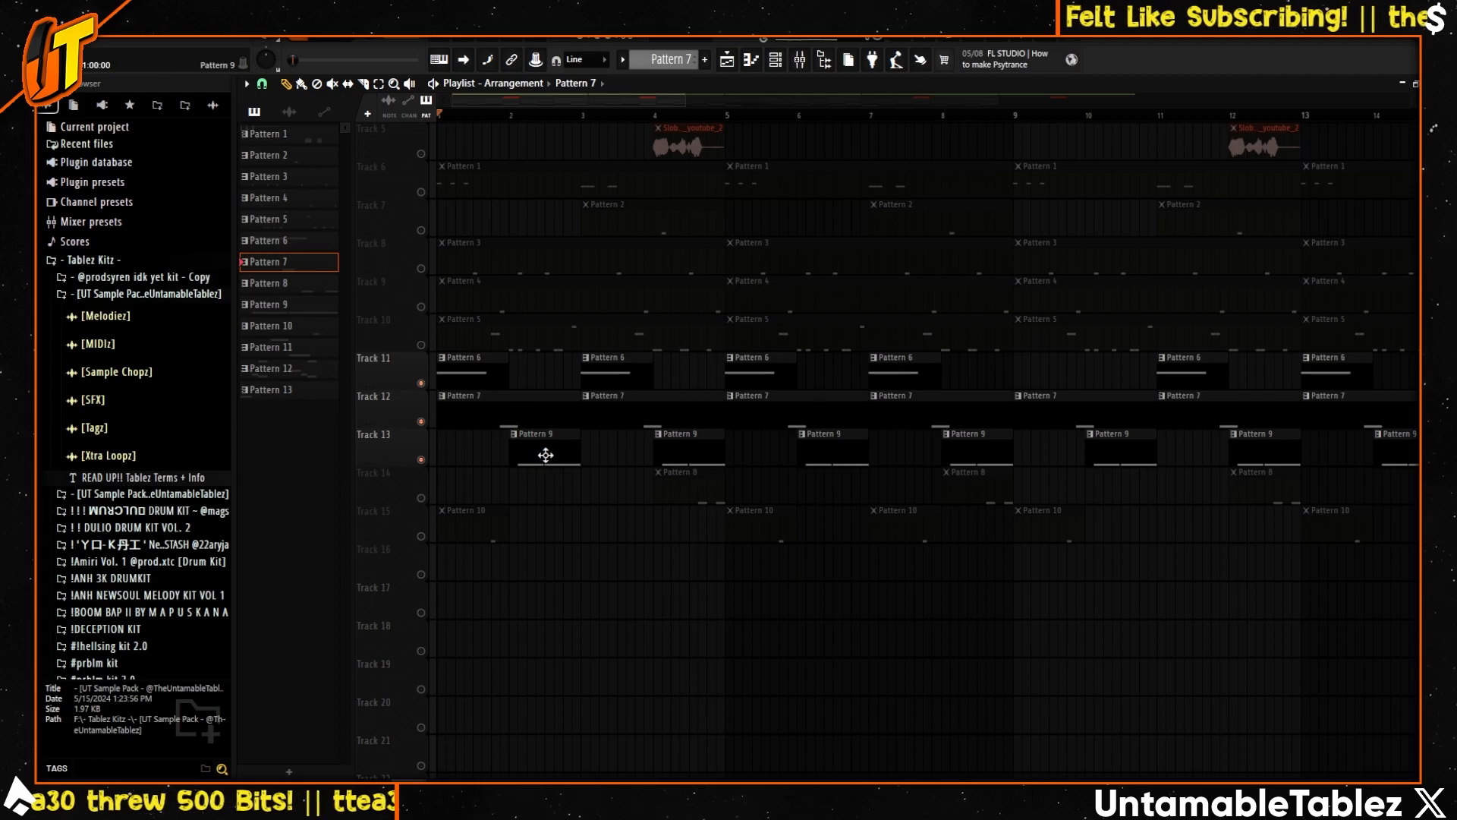
pyautogui.press('space')
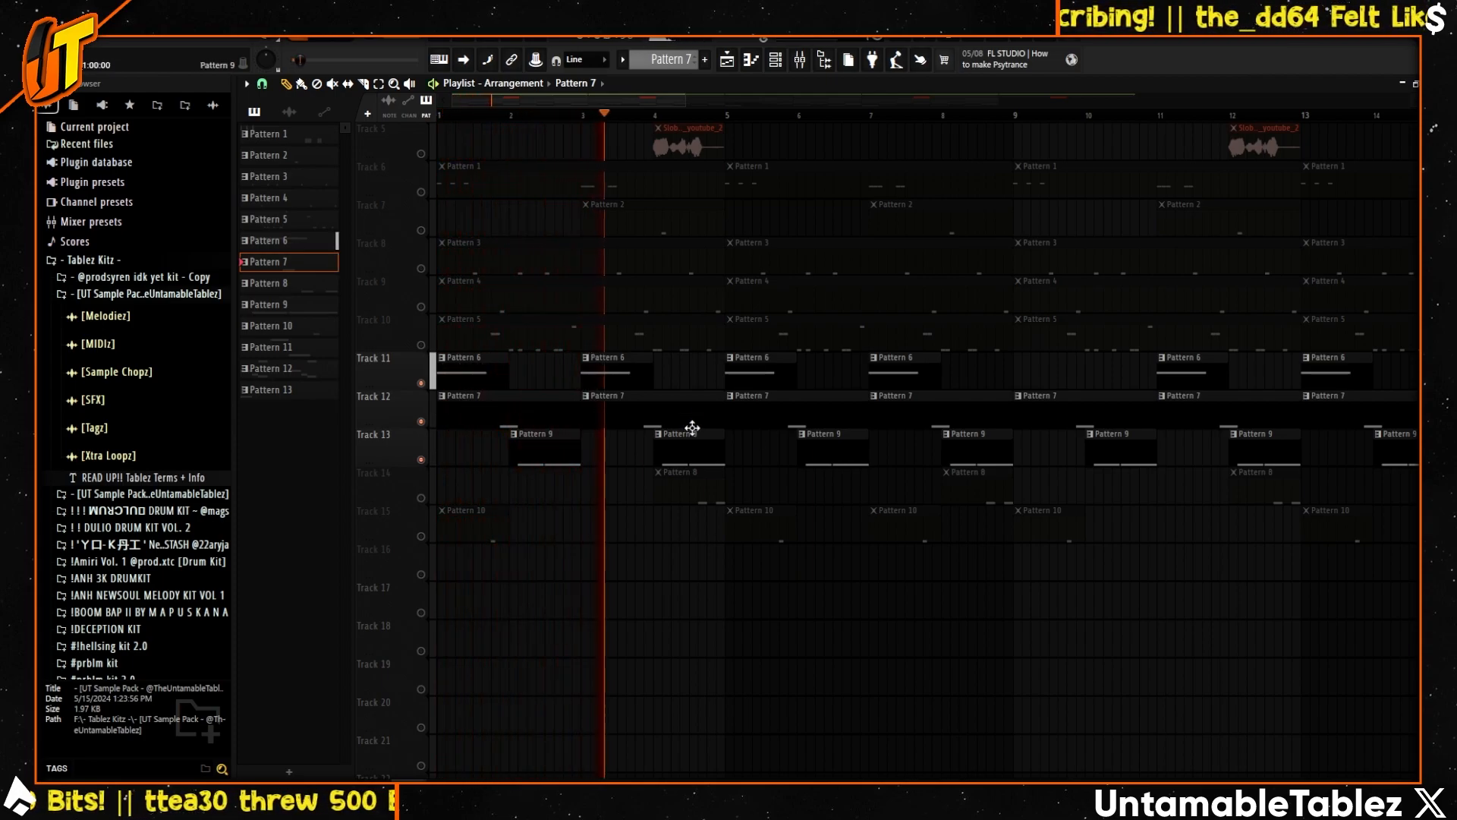
pyautogui.scroll(1, 856, 427)
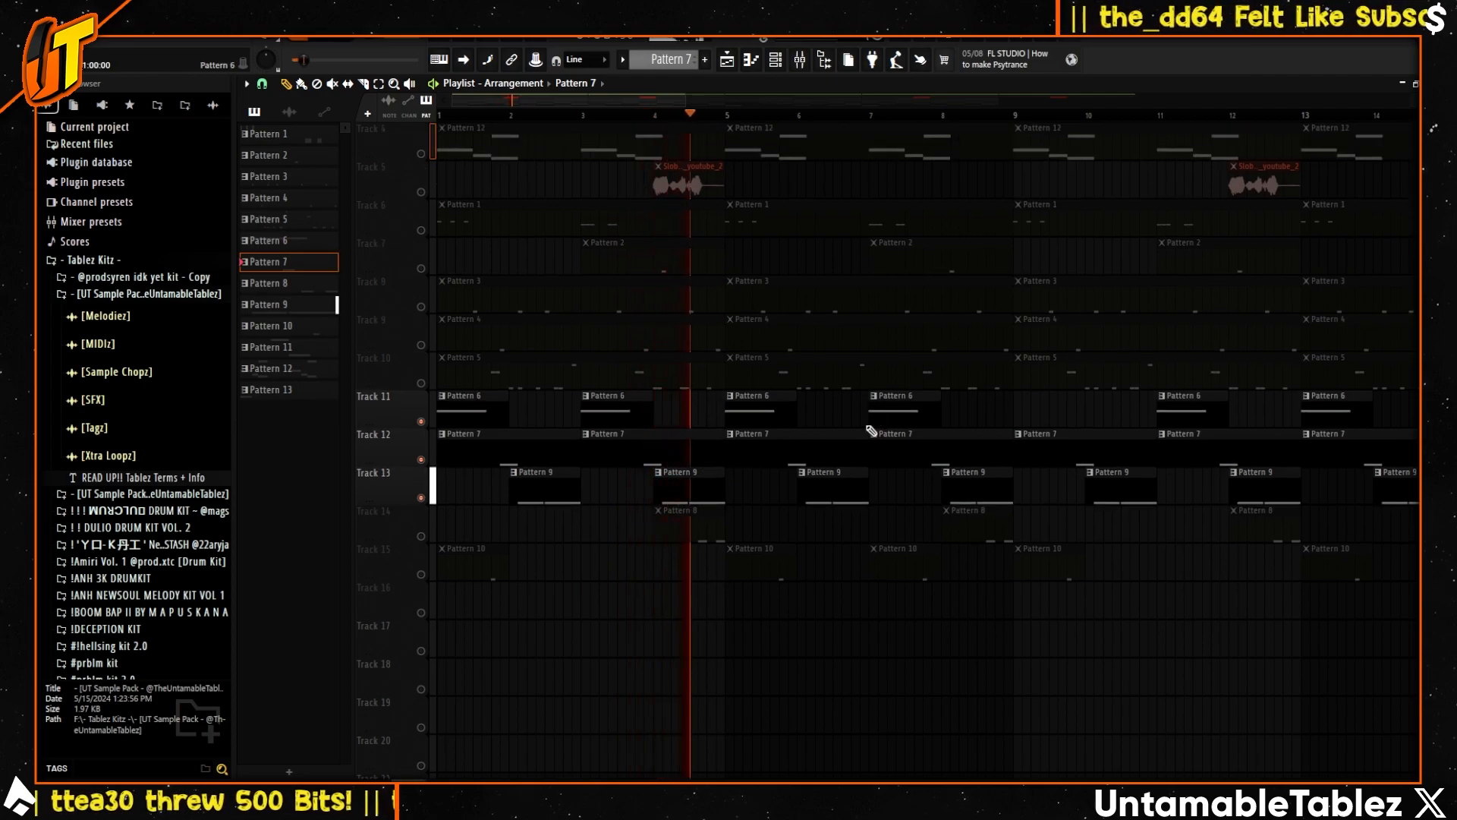
pyautogui.scroll(3, 429, 277)
pyautogui.press('space')
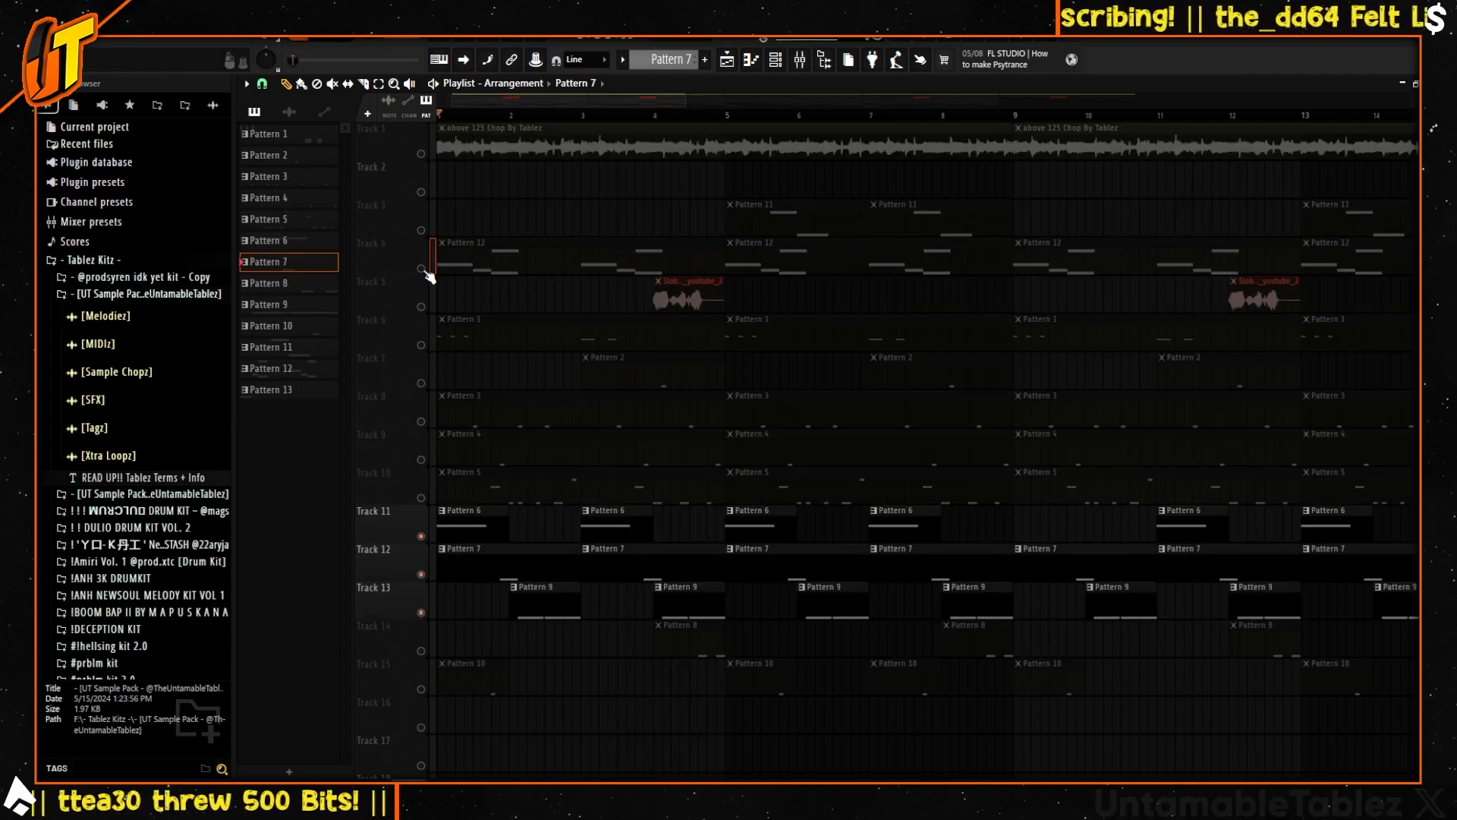
# - Isolate the above 125 chop on Track 1, reactivate all tracks, and play the full beat
pyautogui.rightClick(422, 154)
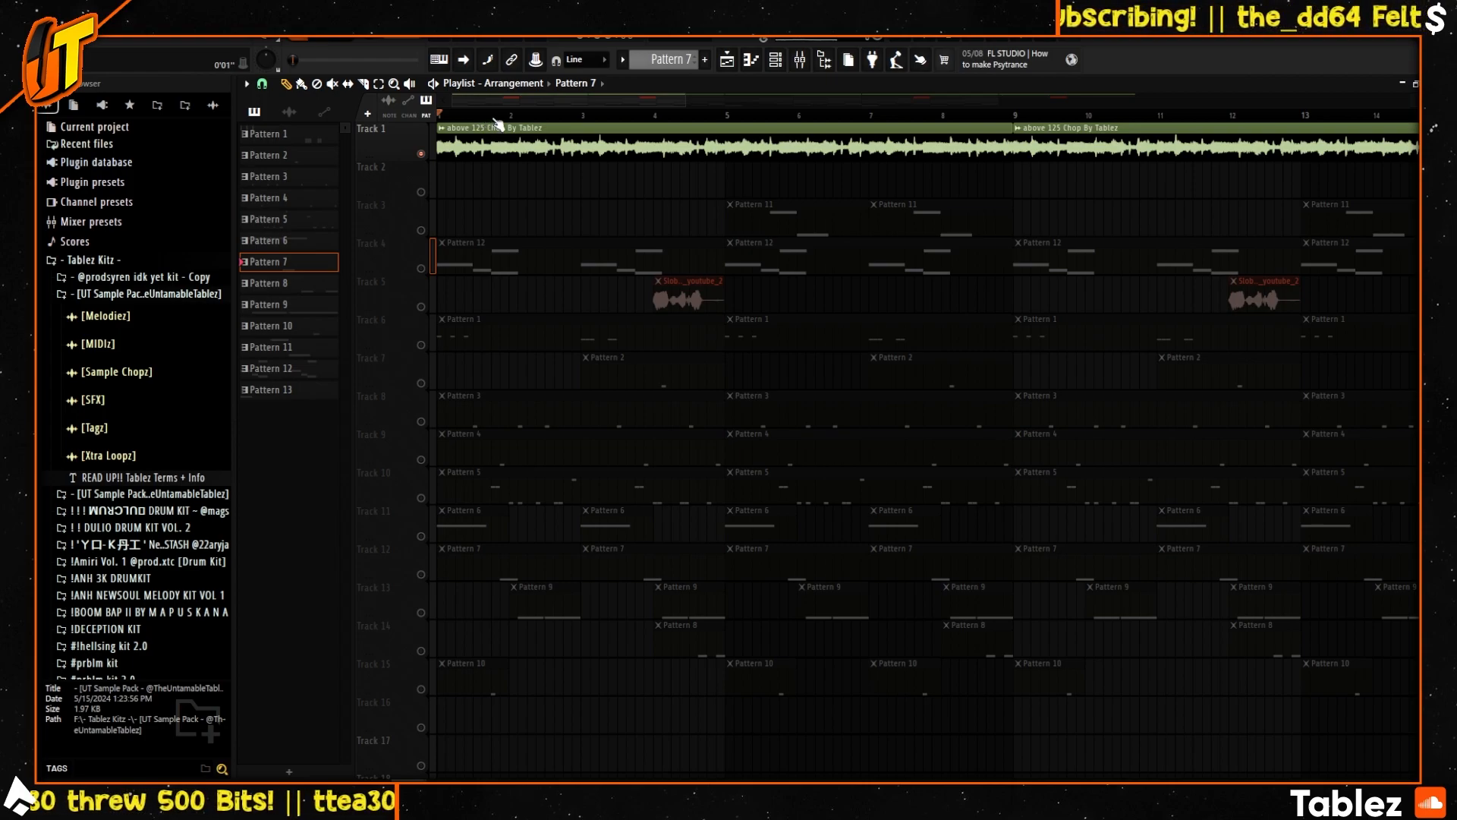
pyautogui.rightClick(422, 154)
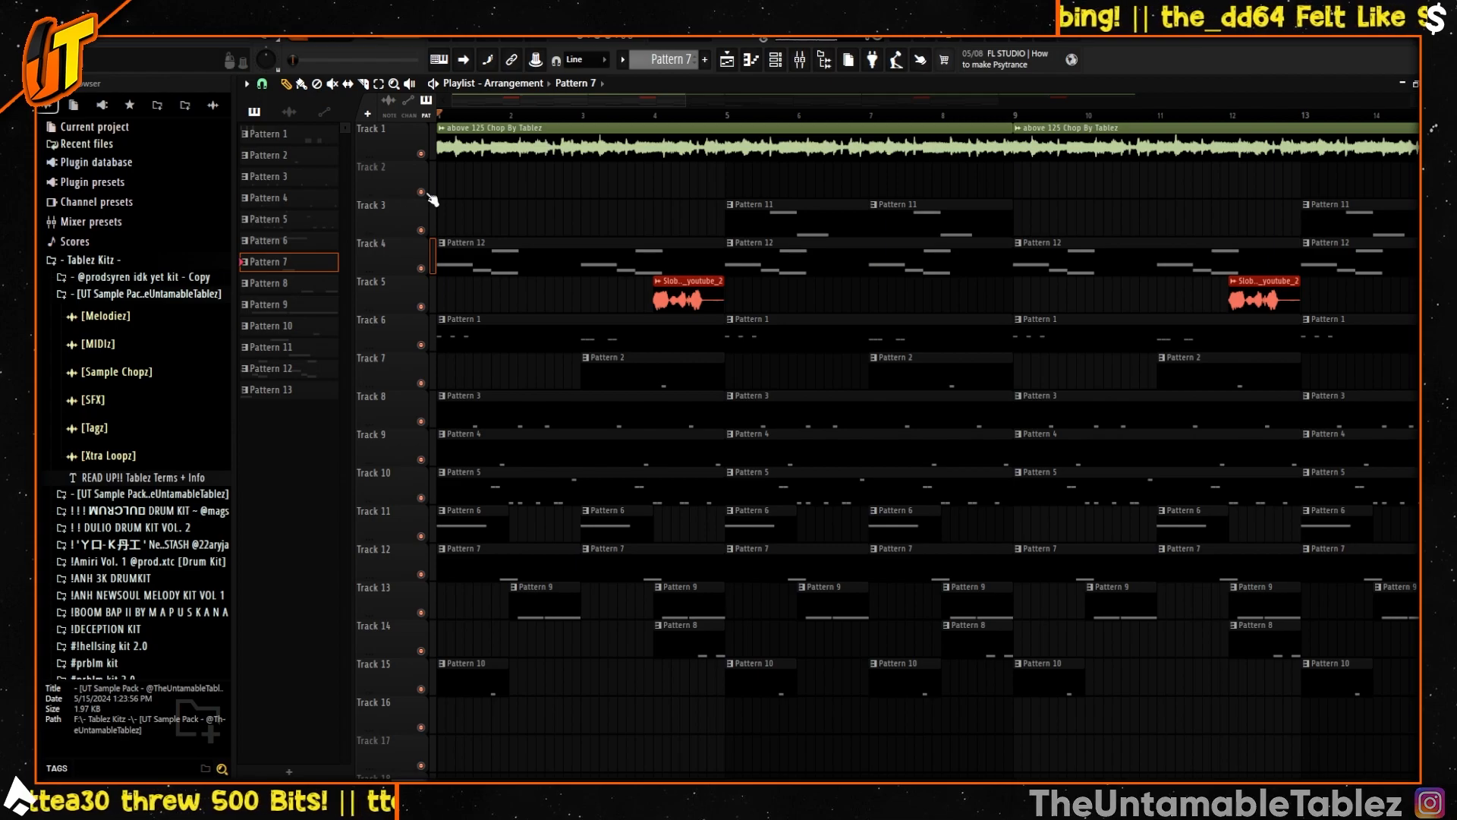
pyautogui.press('space')
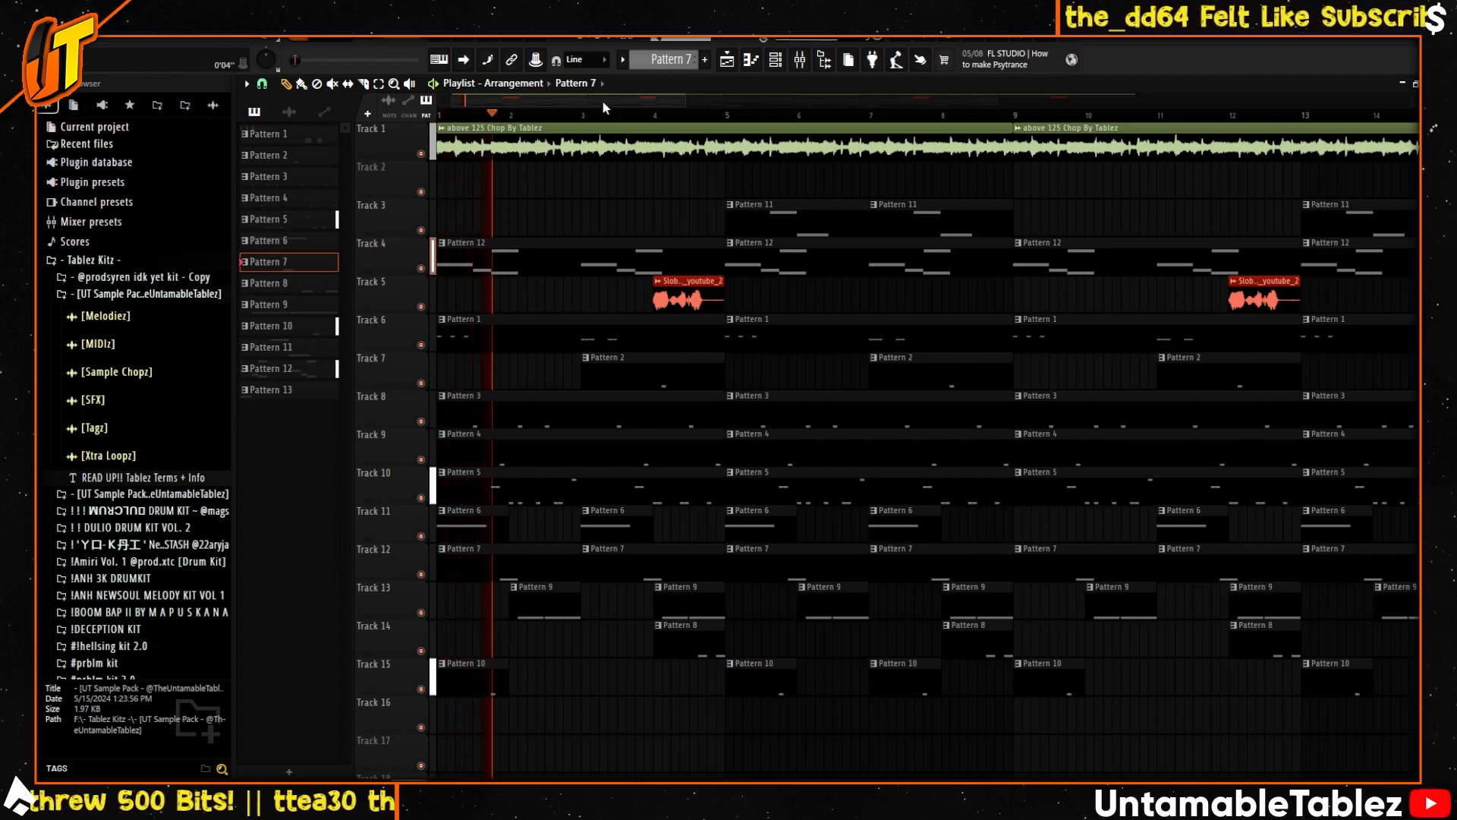
# - Solo Track 5 to hear the Slob On My Knob vocal, restore all tracks, and view the clip's settings
pyautogui.rightClick(422, 307)
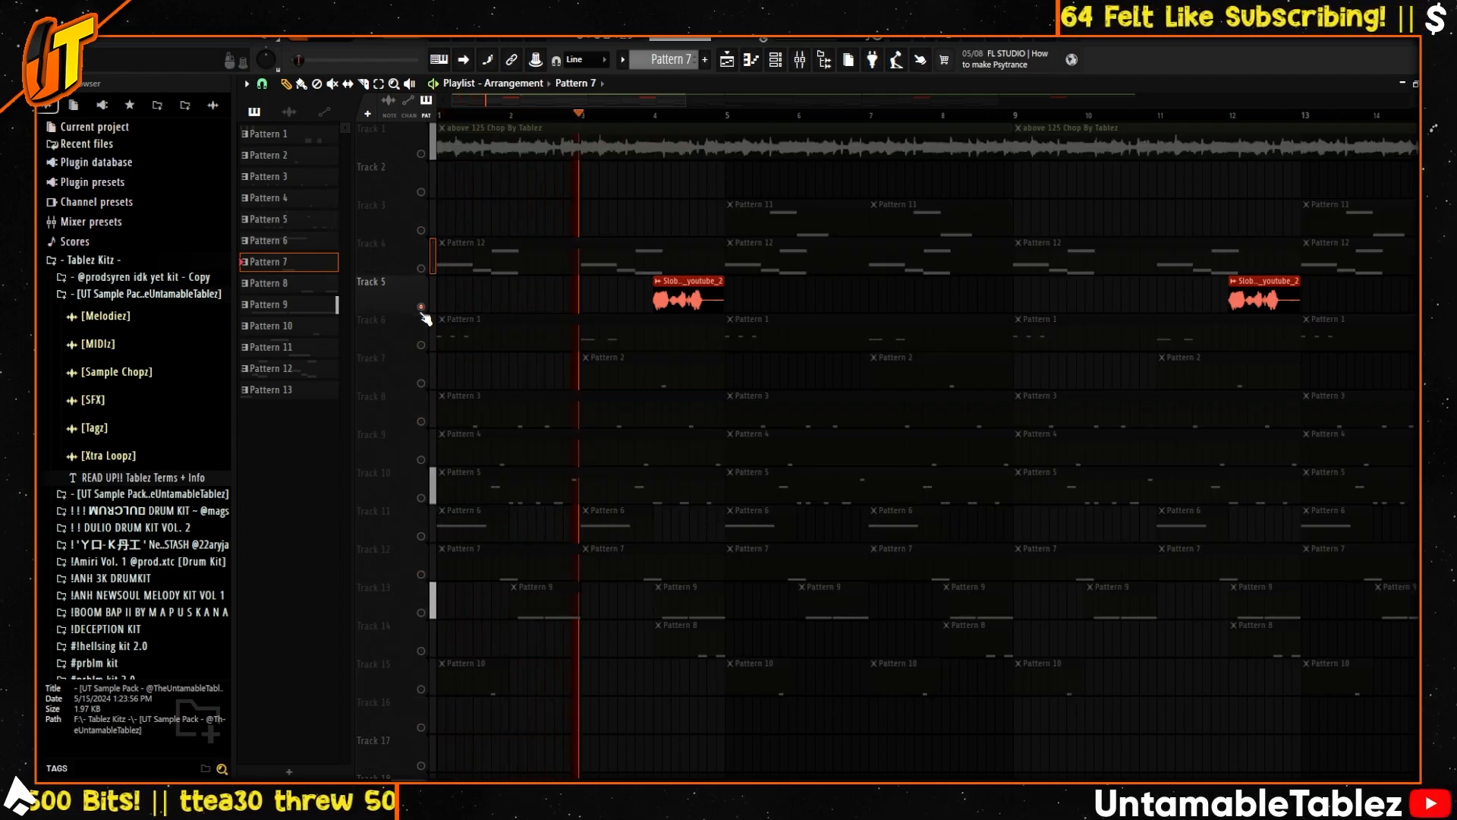
pyautogui.doubleClick(683, 294)
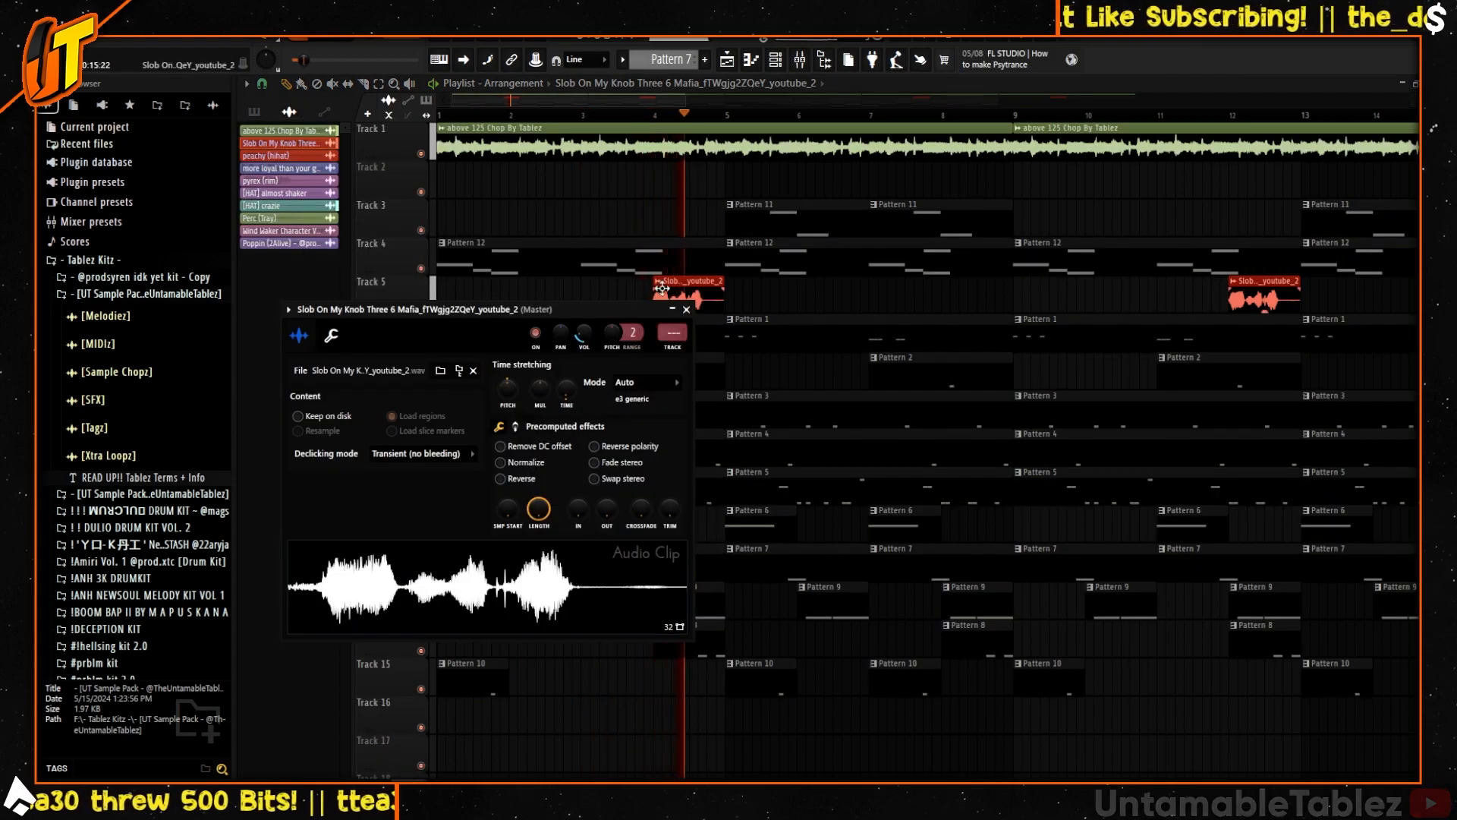
pyautogui.click(713, 599)
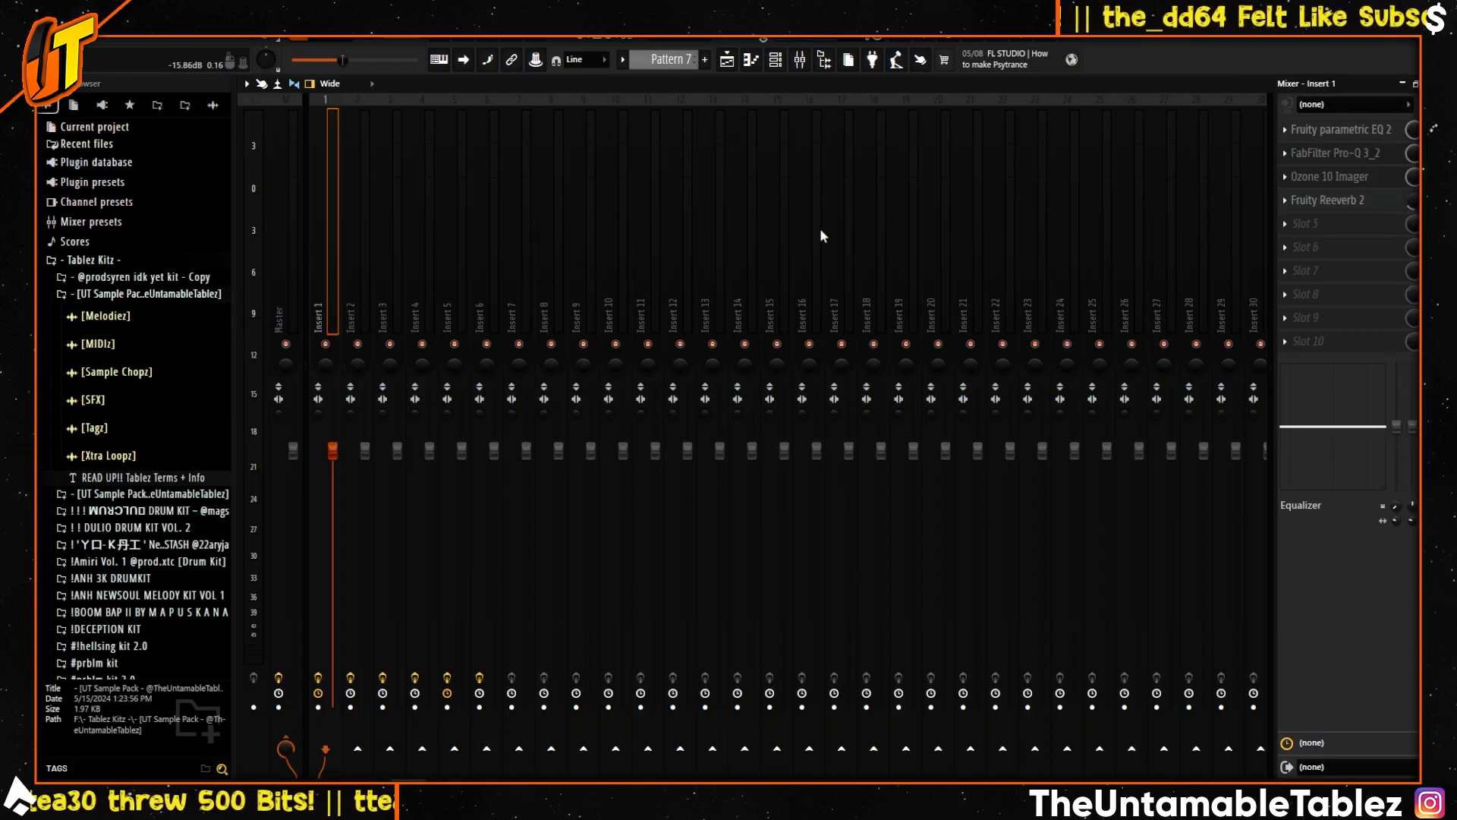
# - Show the Fruity parametric EQ 2 curve with its low cut on mixer Insert 1
pyautogui.click(1342, 139)
pyautogui.moveTo(626, 235); pyautogui.dragTo(913, 232)
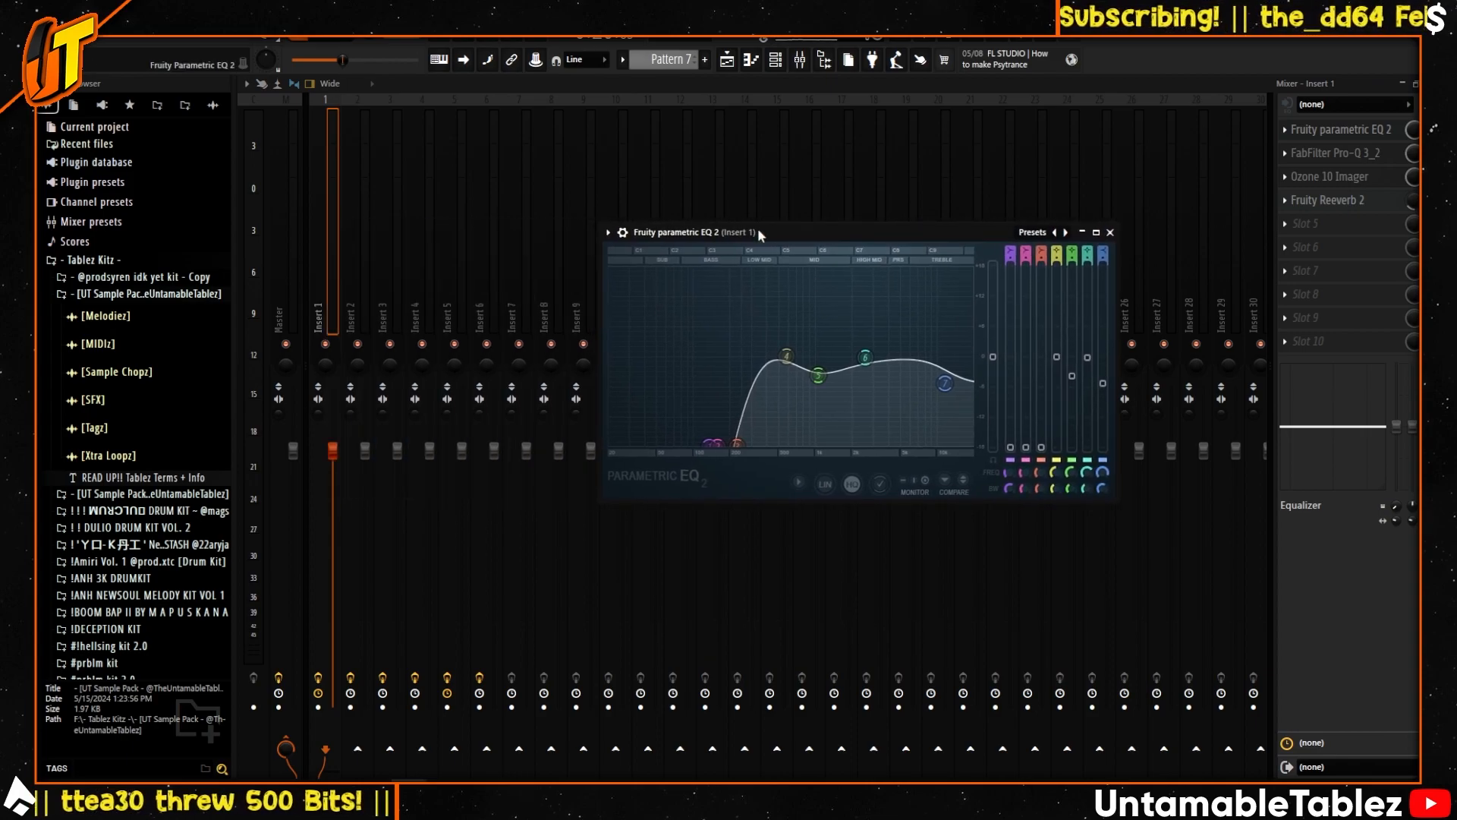
pyautogui.moveTo(758, 227); pyautogui.dragTo(730, 180)
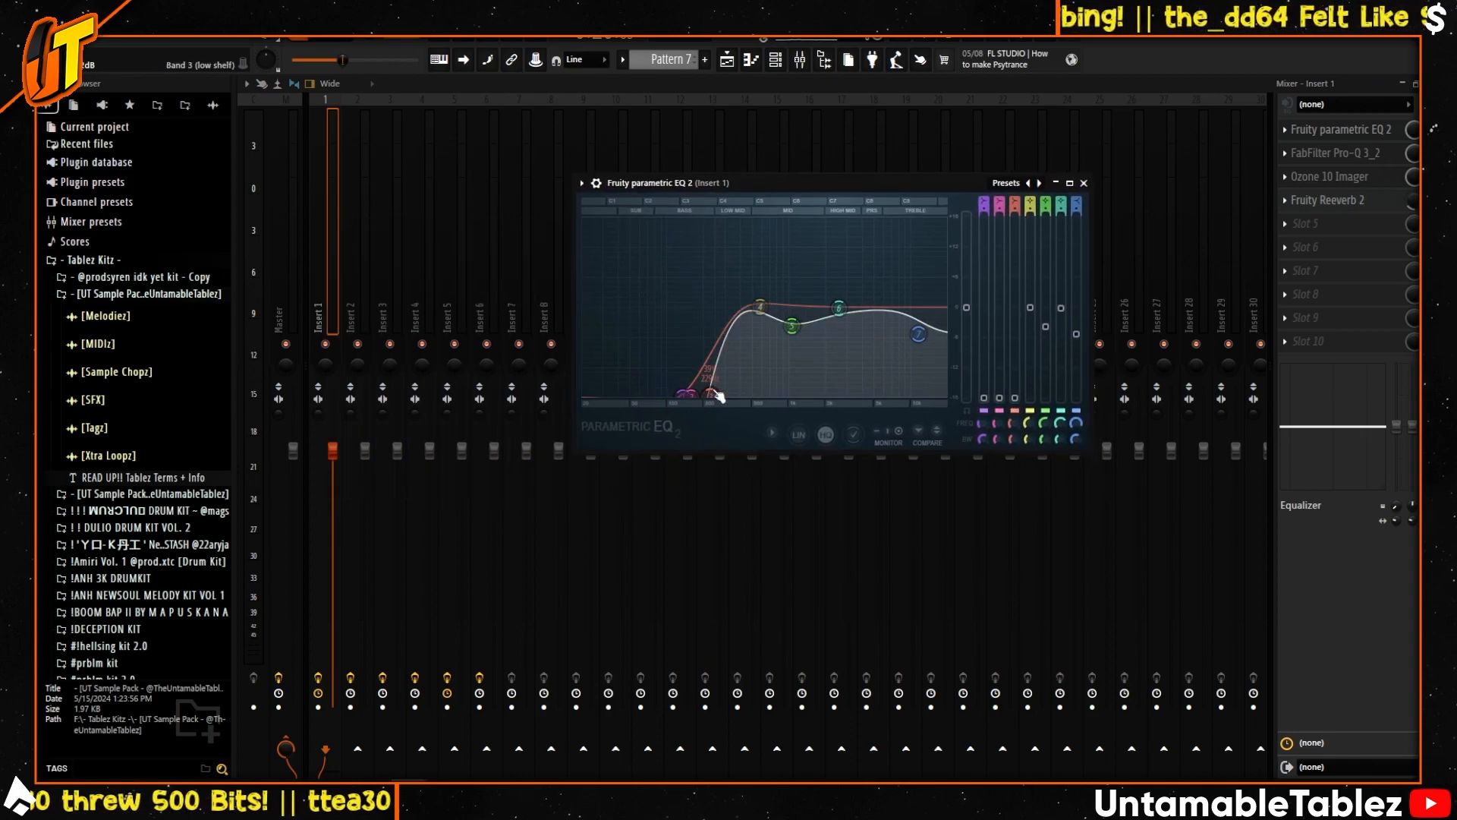
pyautogui.click(1285, 224)
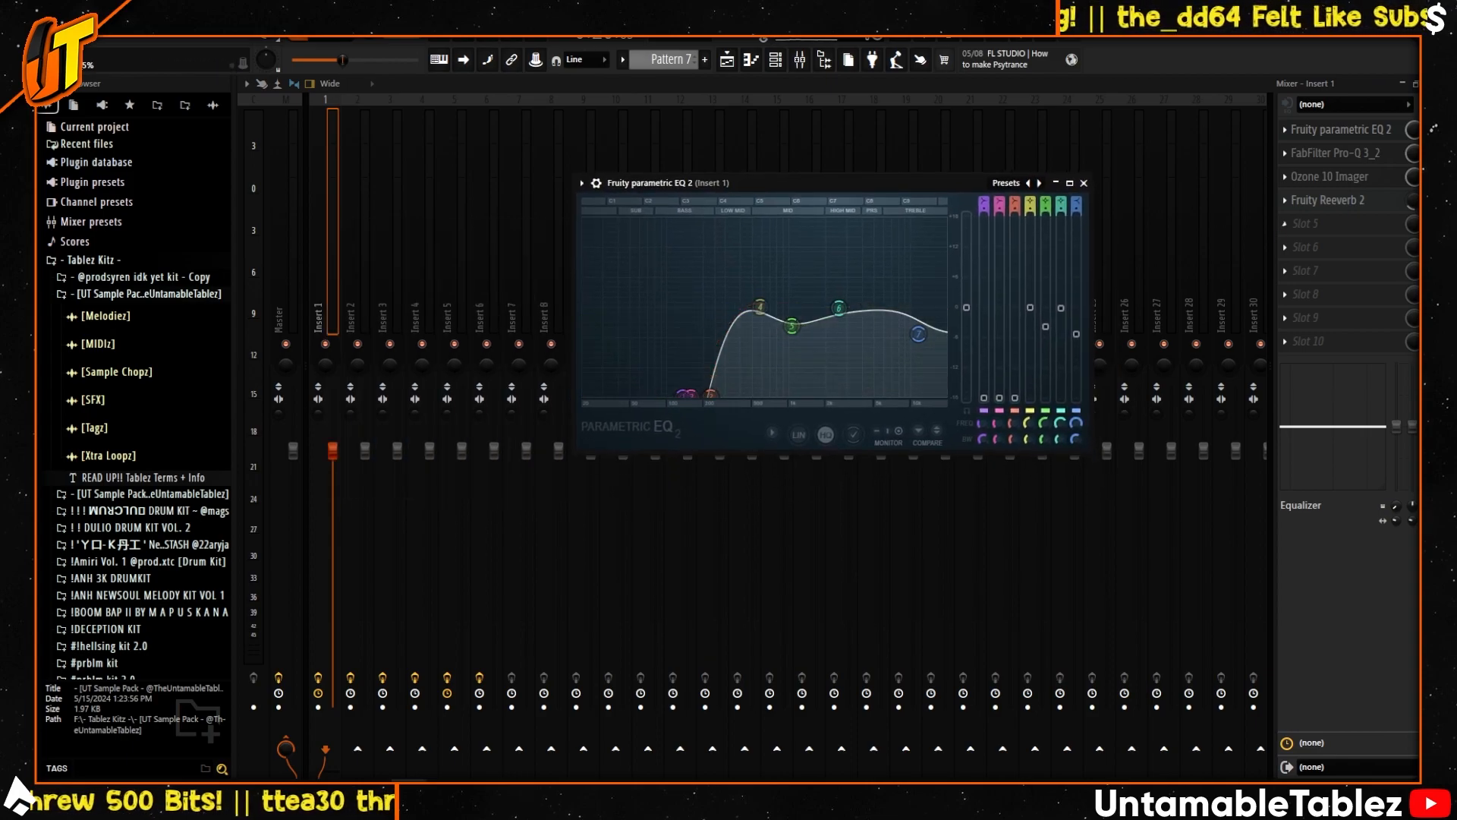
# - In Insert 1's FabFilter Pro-Q 3, demonstrate boosting the 4 kHz band to about 30 dB, and cut it to -8.98 dB with Q 40
pyautogui.click(1359, 154)
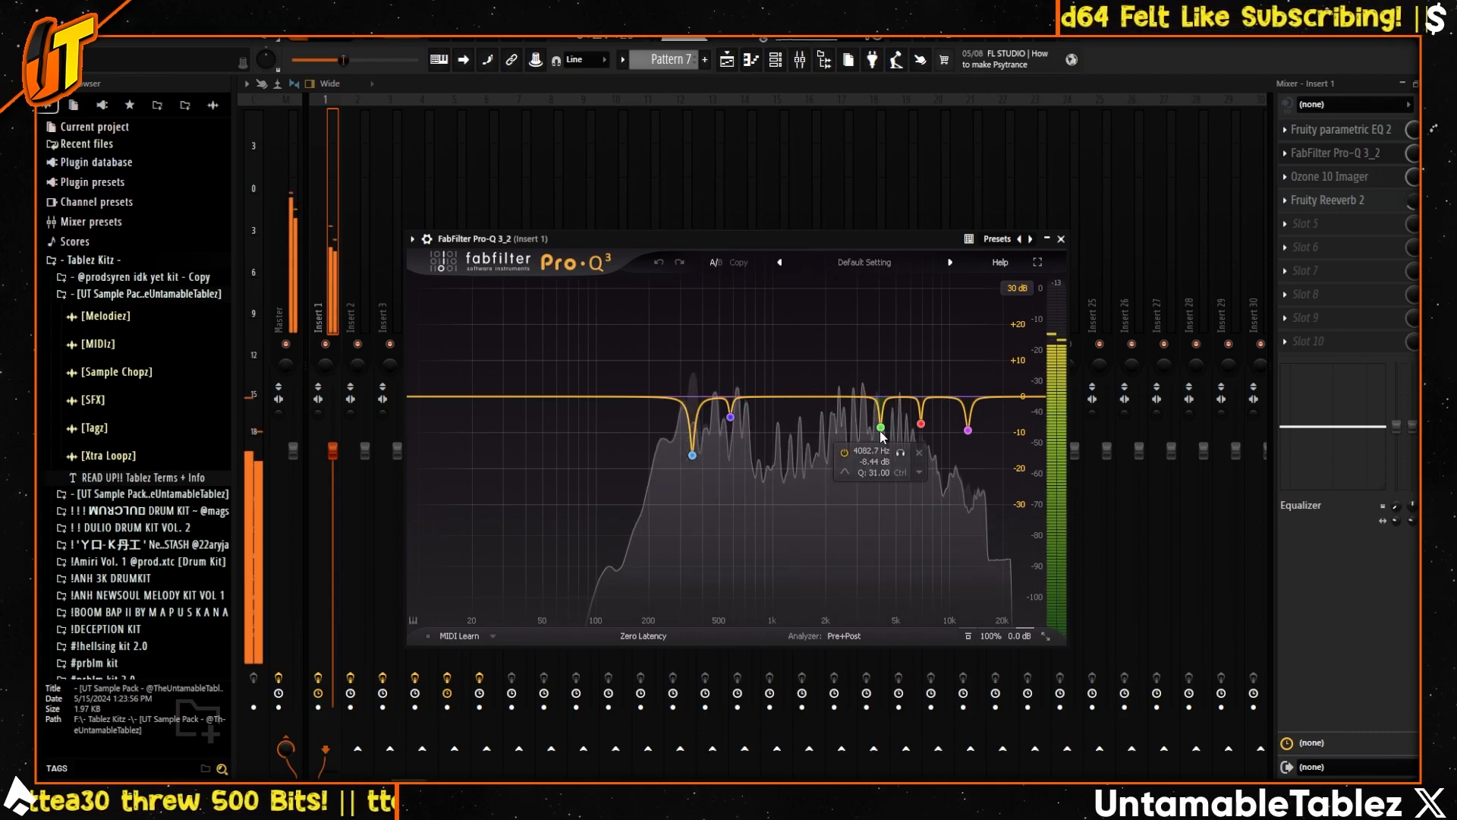
pyautogui.moveTo(881, 431); pyautogui.dragTo(881, 287)
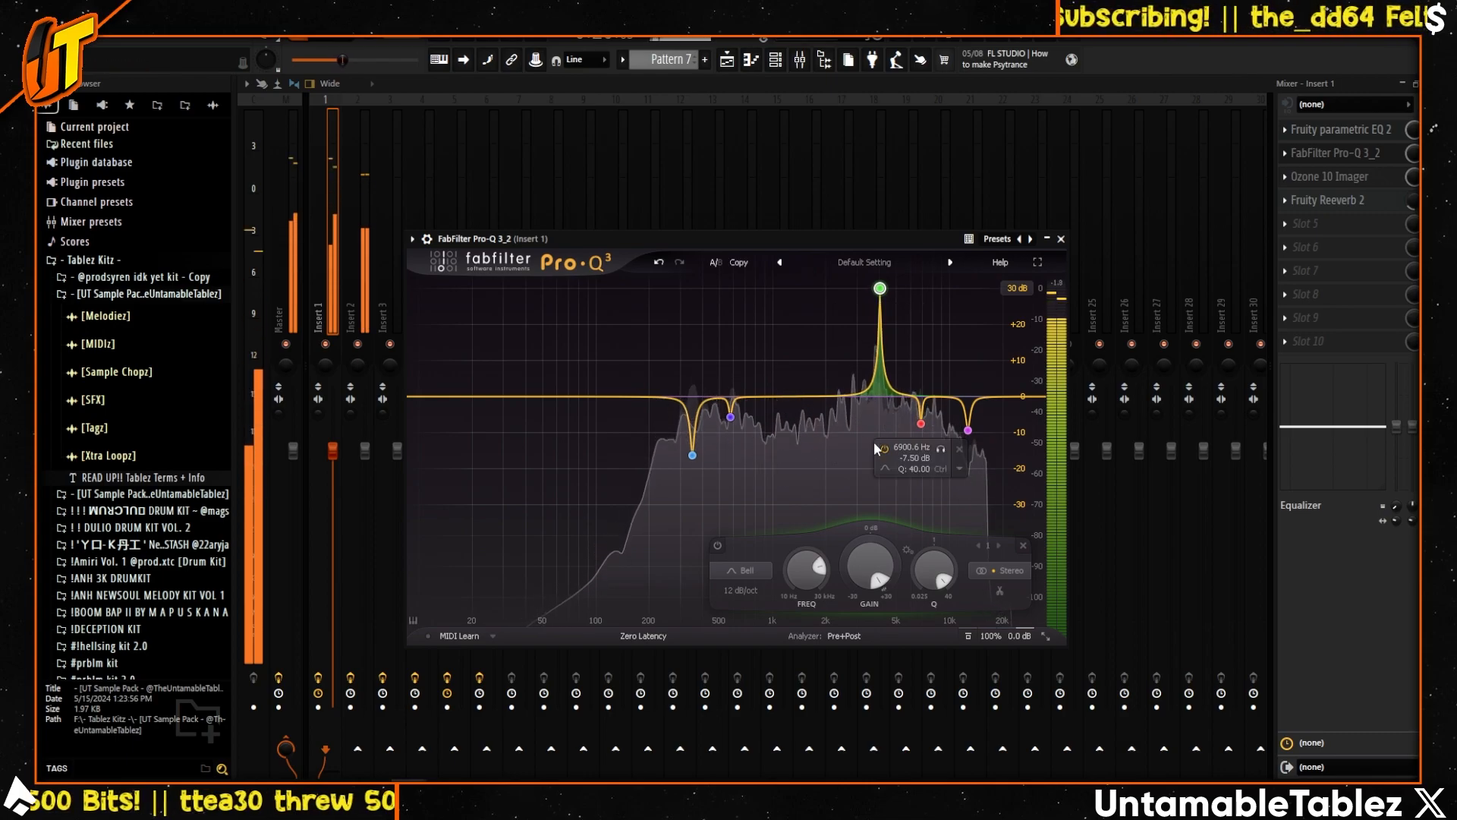
pyautogui.press('space')
pyautogui.moveTo(889, 578); pyautogui.dragTo(733, 474)
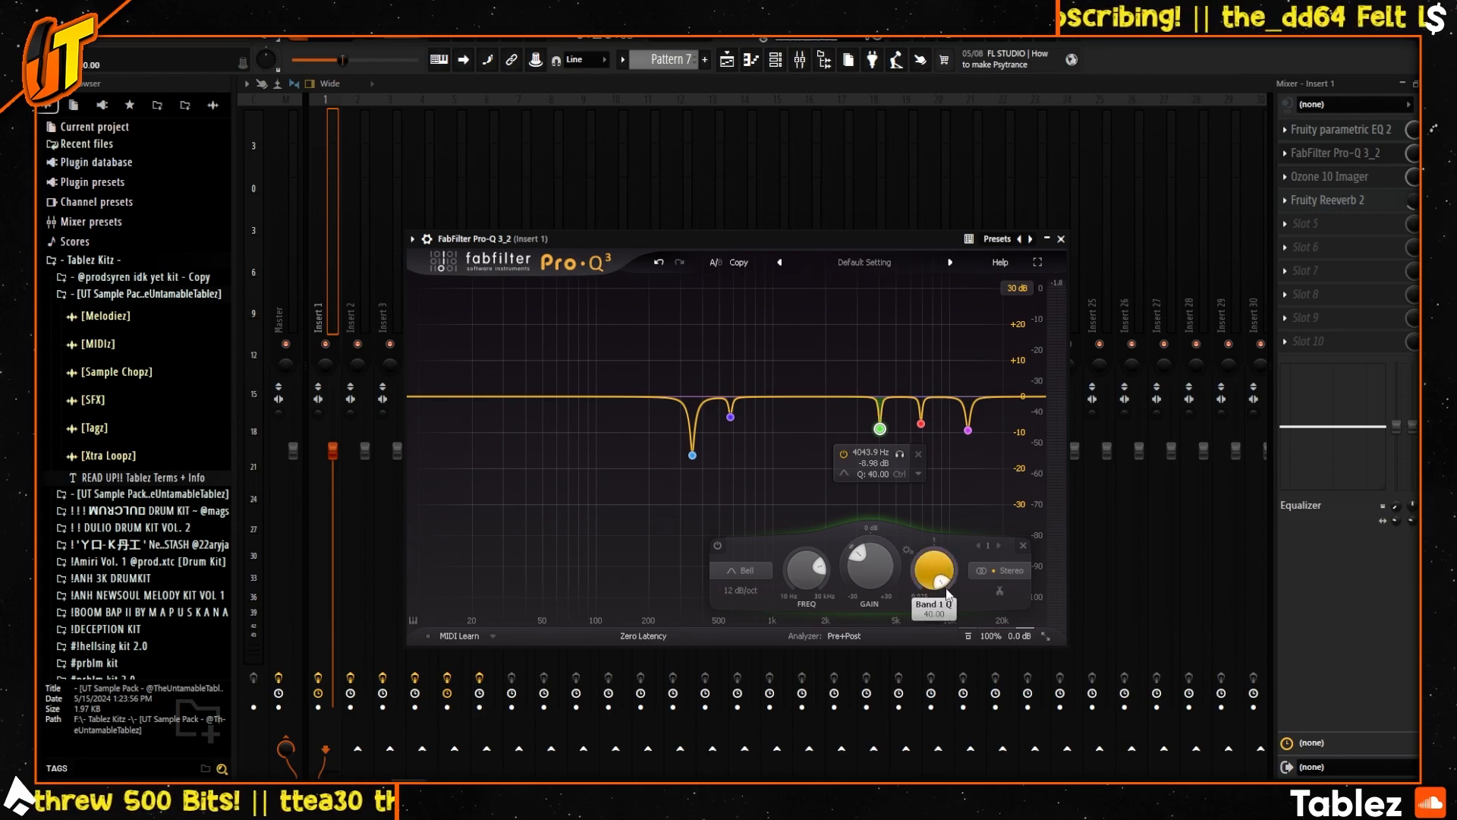
pyautogui.press('Escape')
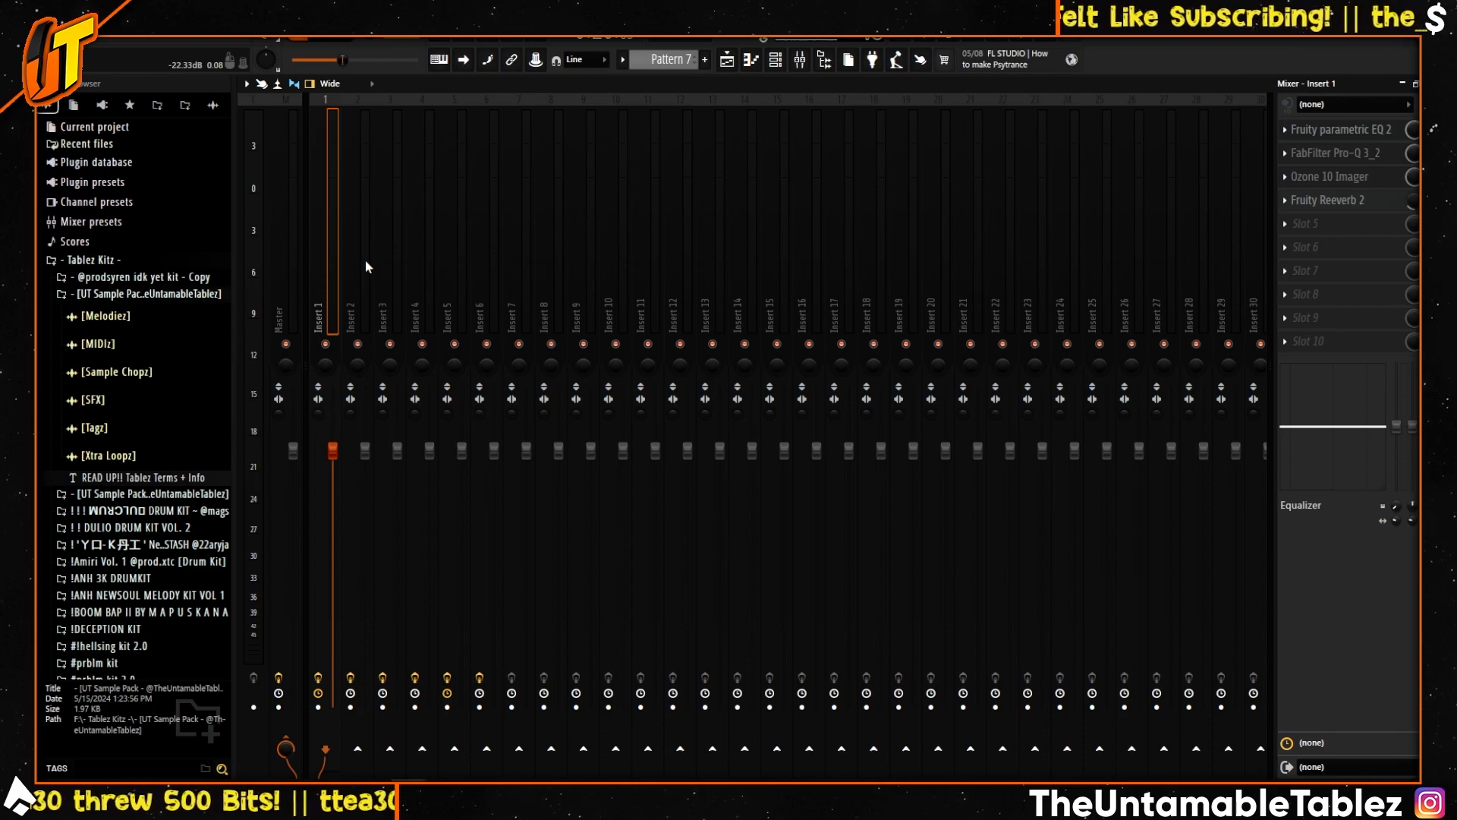
# - Show Insert 1's Ozone 10 Imager during playback, switch Stereoize off and on to compare the width, and close the plugin
pyautogui.click(1336, 177)
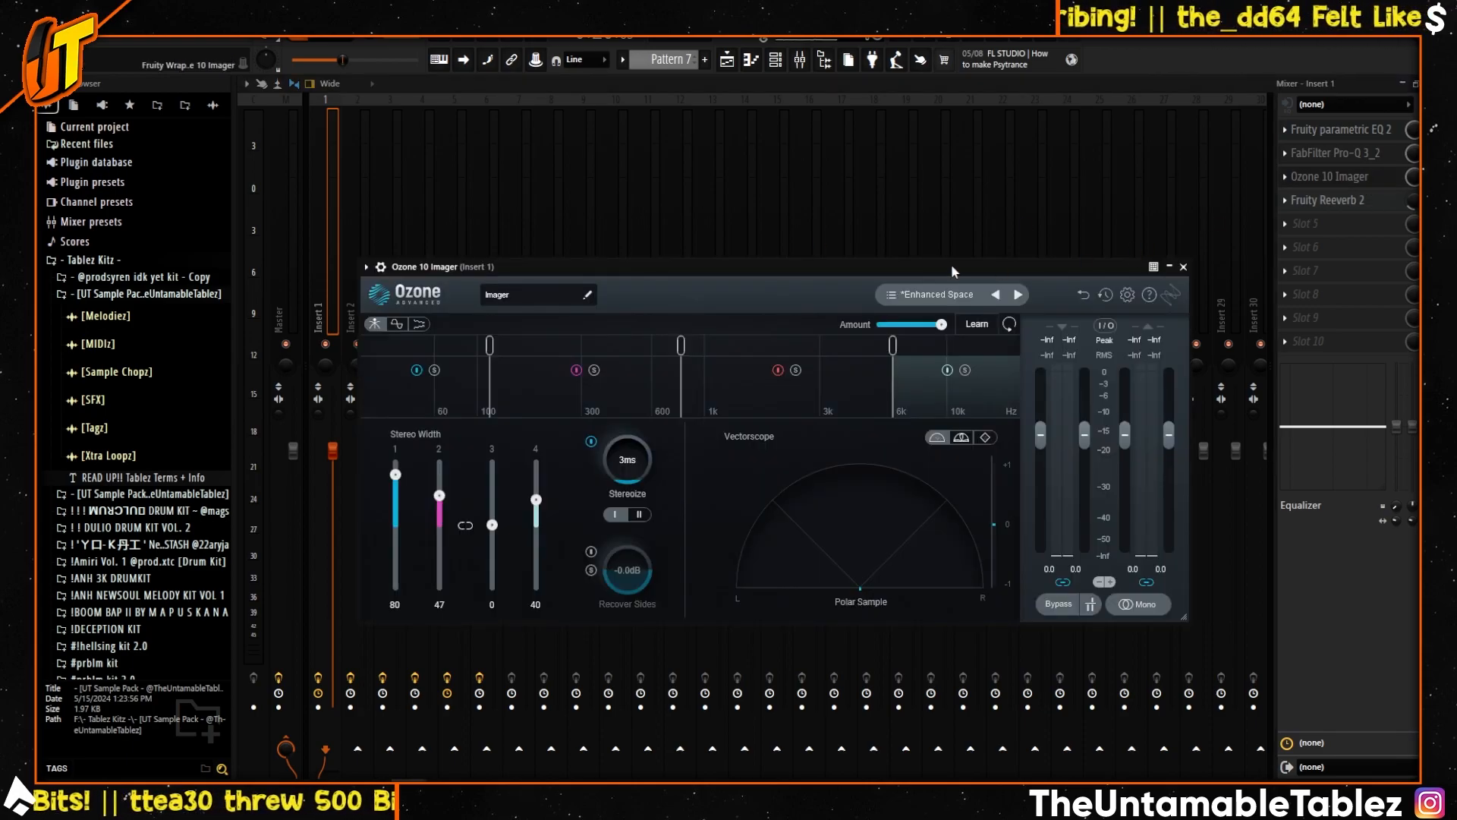
pyautogui.moveTo(951, 264); pyautogui.dragTo(955, 233)
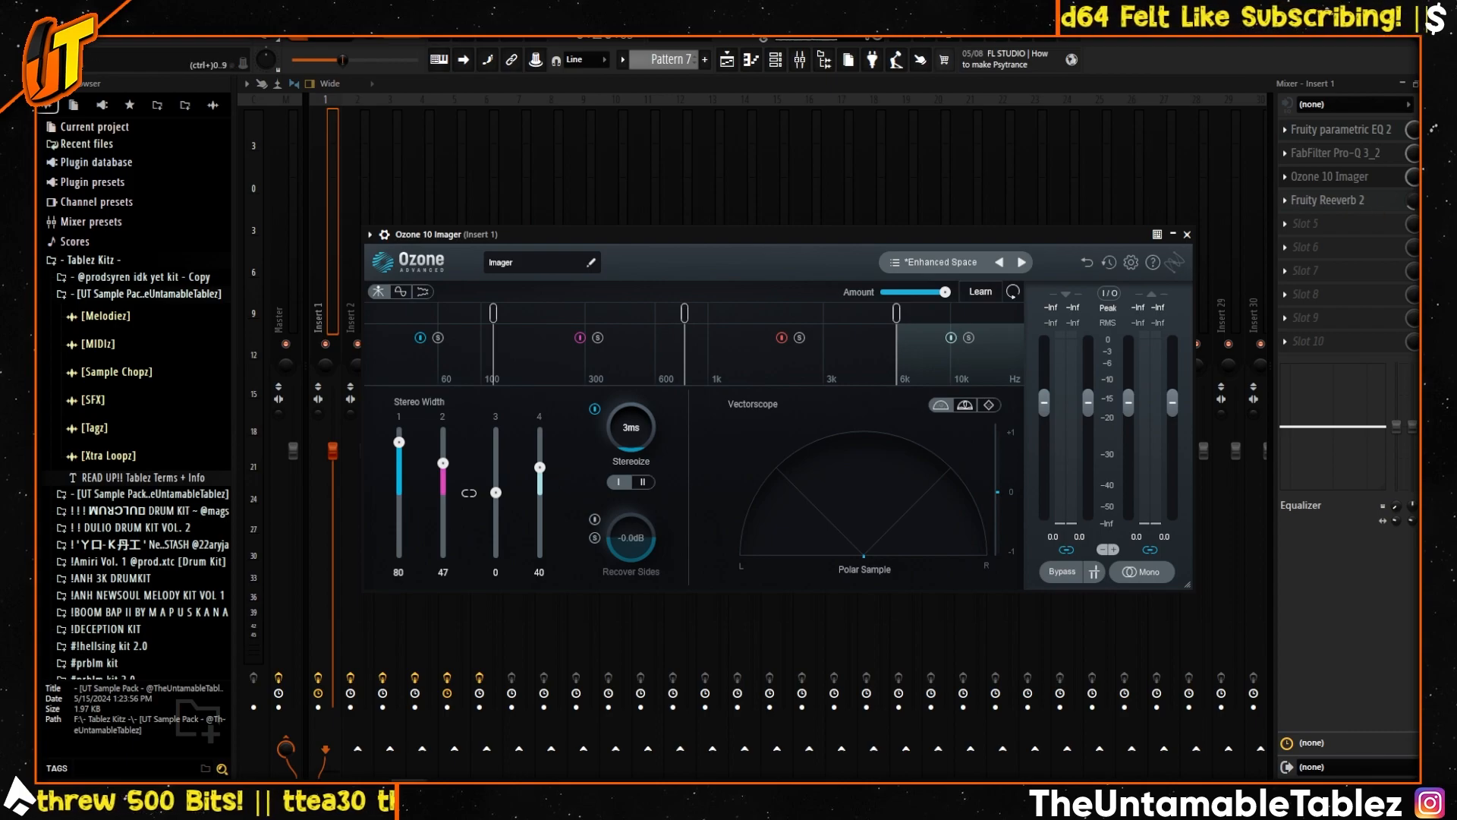
pyautogui.press('space')
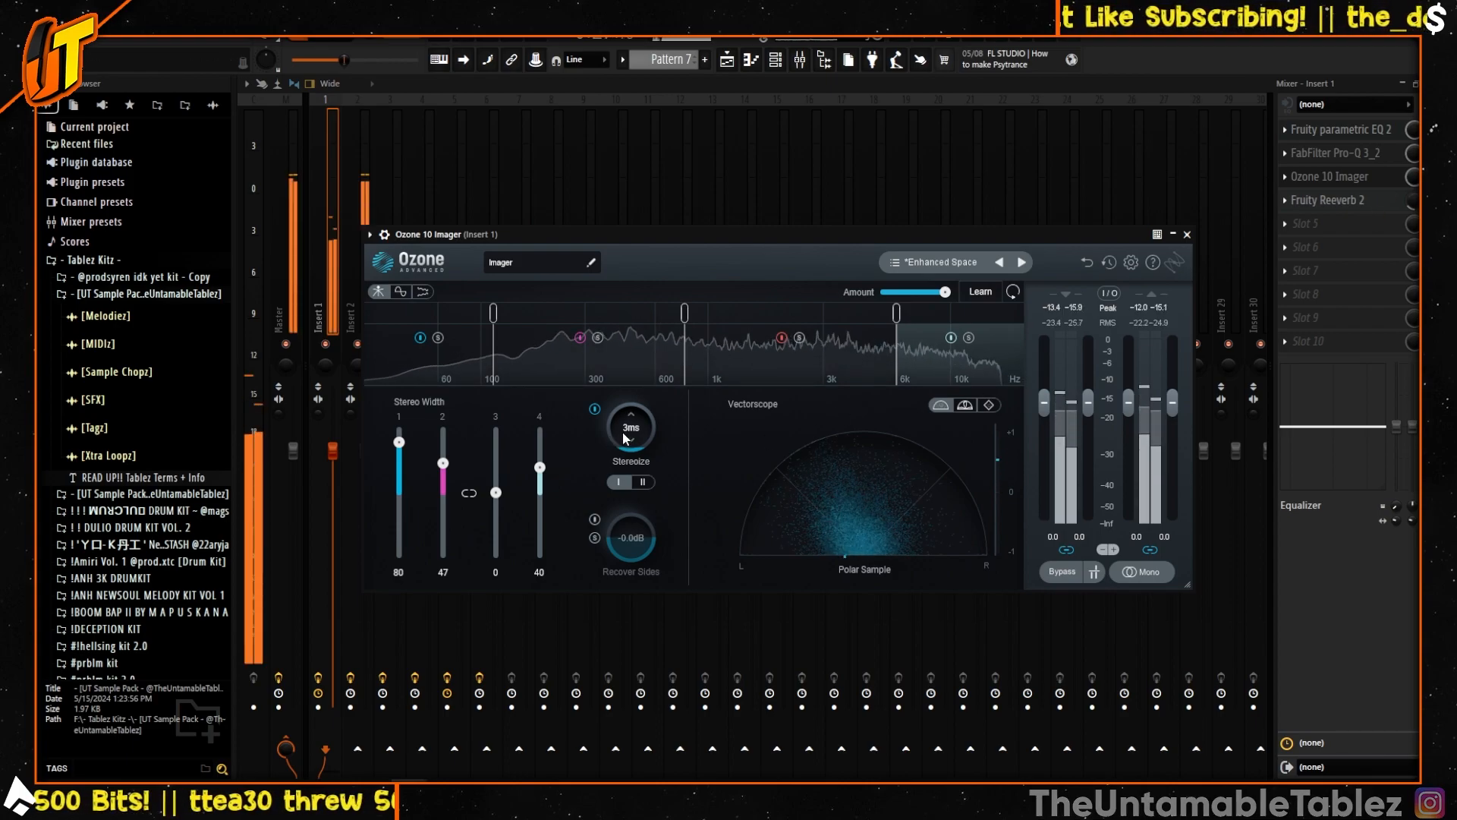
pyautogui.click(595, 409)
pyautogui.click(600, 412)
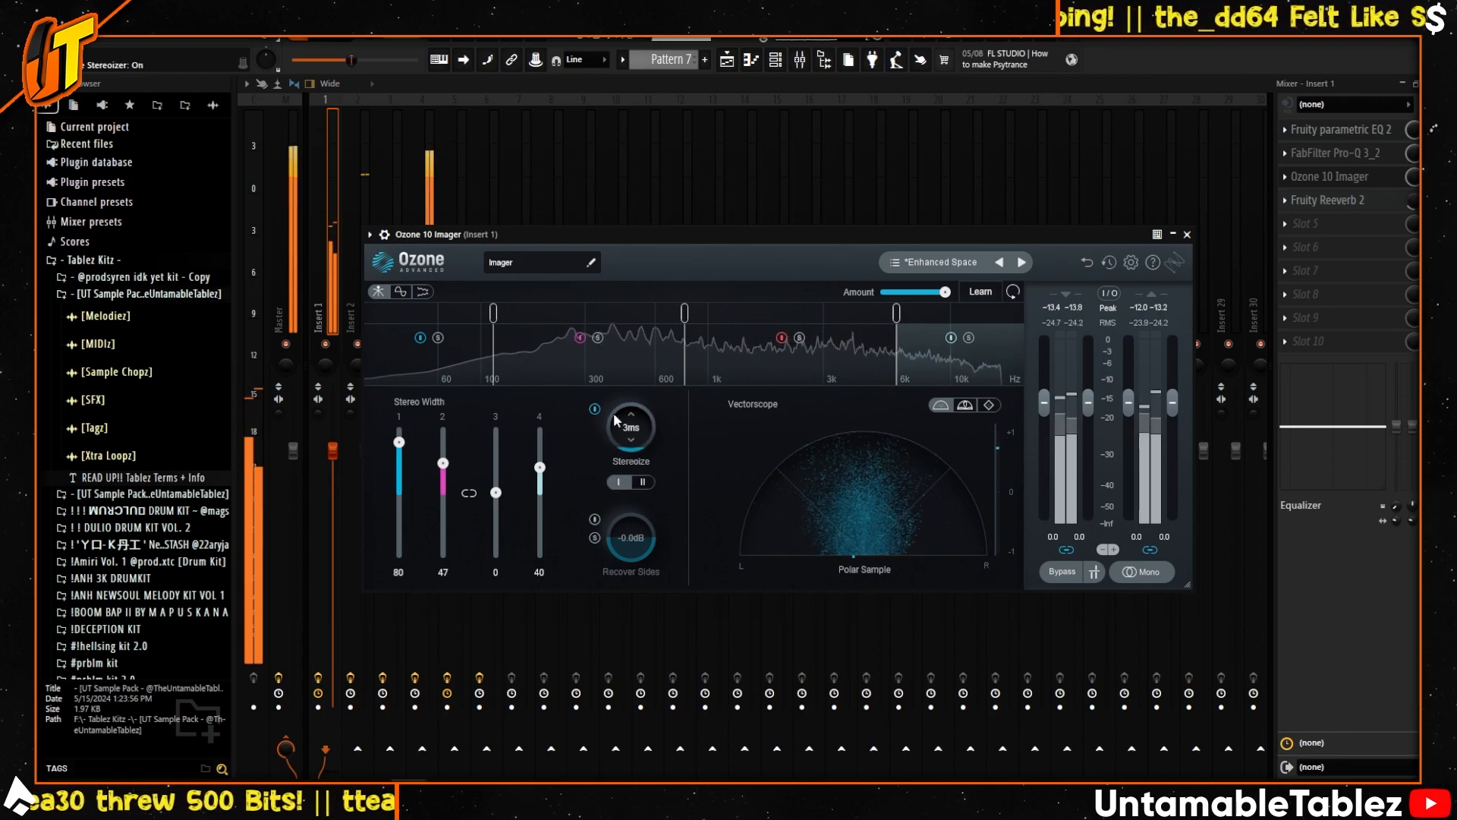
pyautogui.click(1187, 234)
# - Check Insert 1's Fruity Reeverb 2 settings, and return to the playlist to listen through the later part of the arrangement
pyautogui.click(1371, 204)
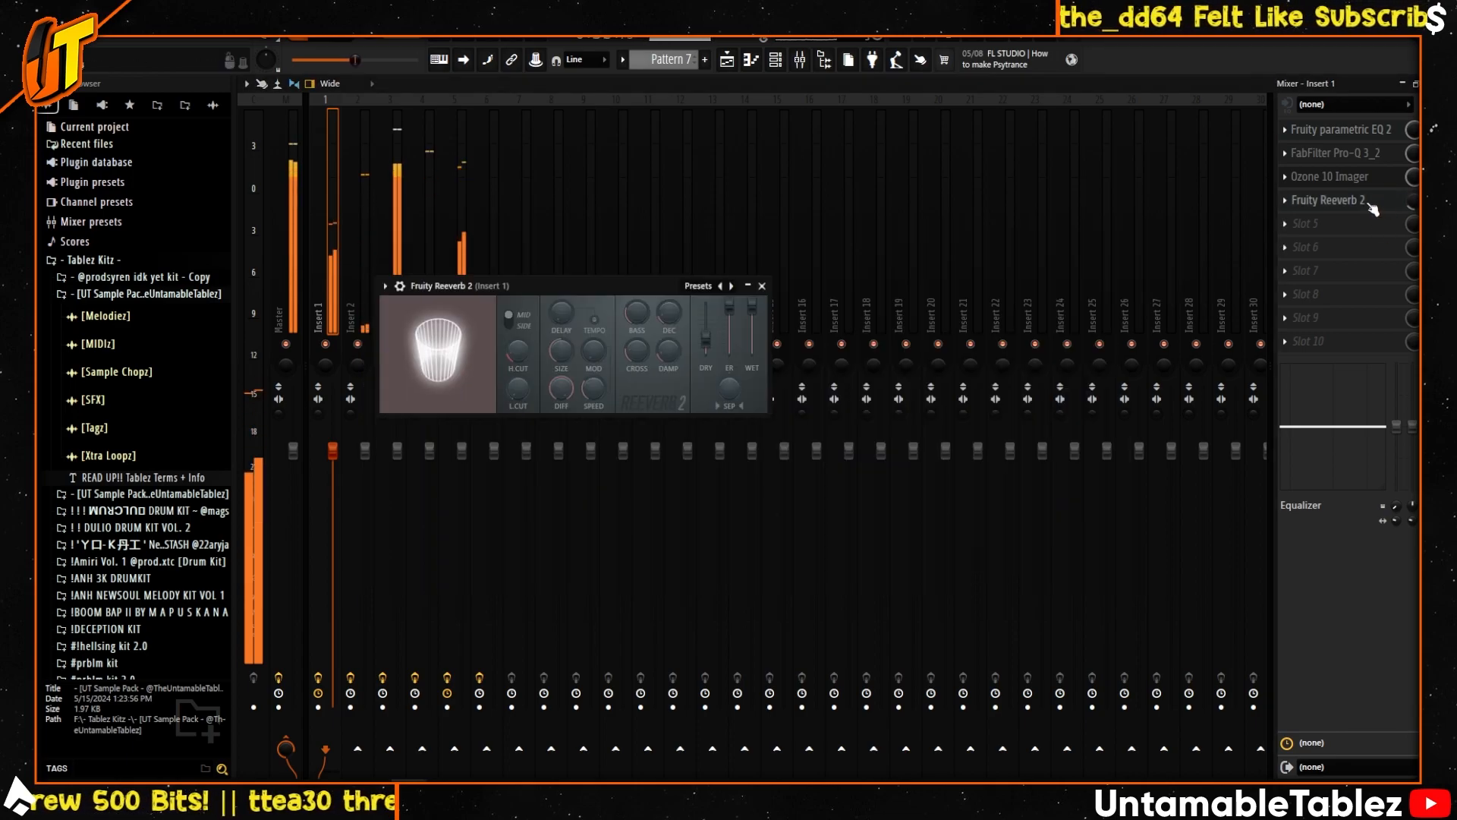
pyautogui.click(763, 287)
pyautogui.click(727, 60)
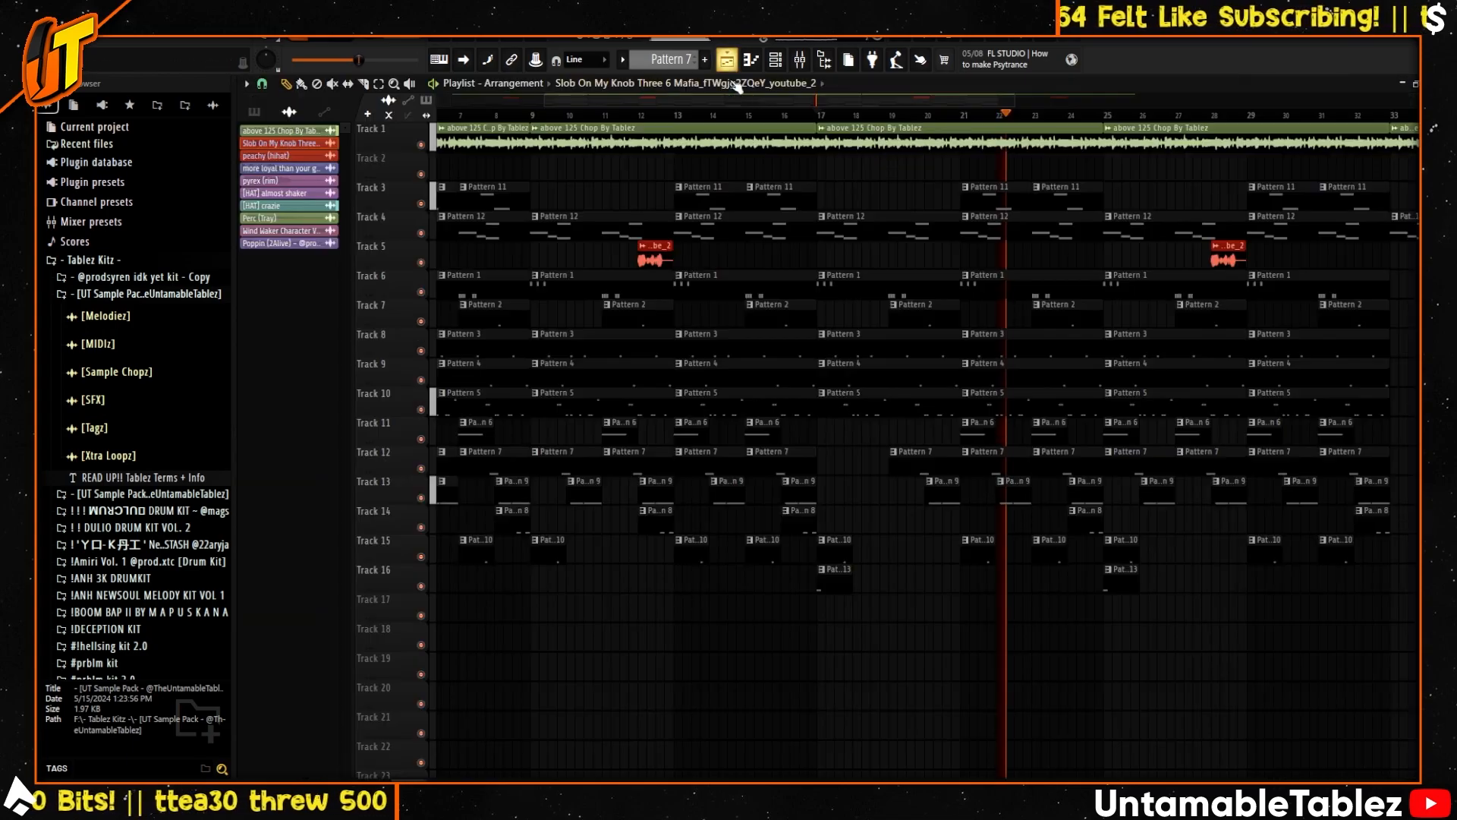
pyautogui.moveTo(725, 99); pyautogui.dragTo(872, 130)
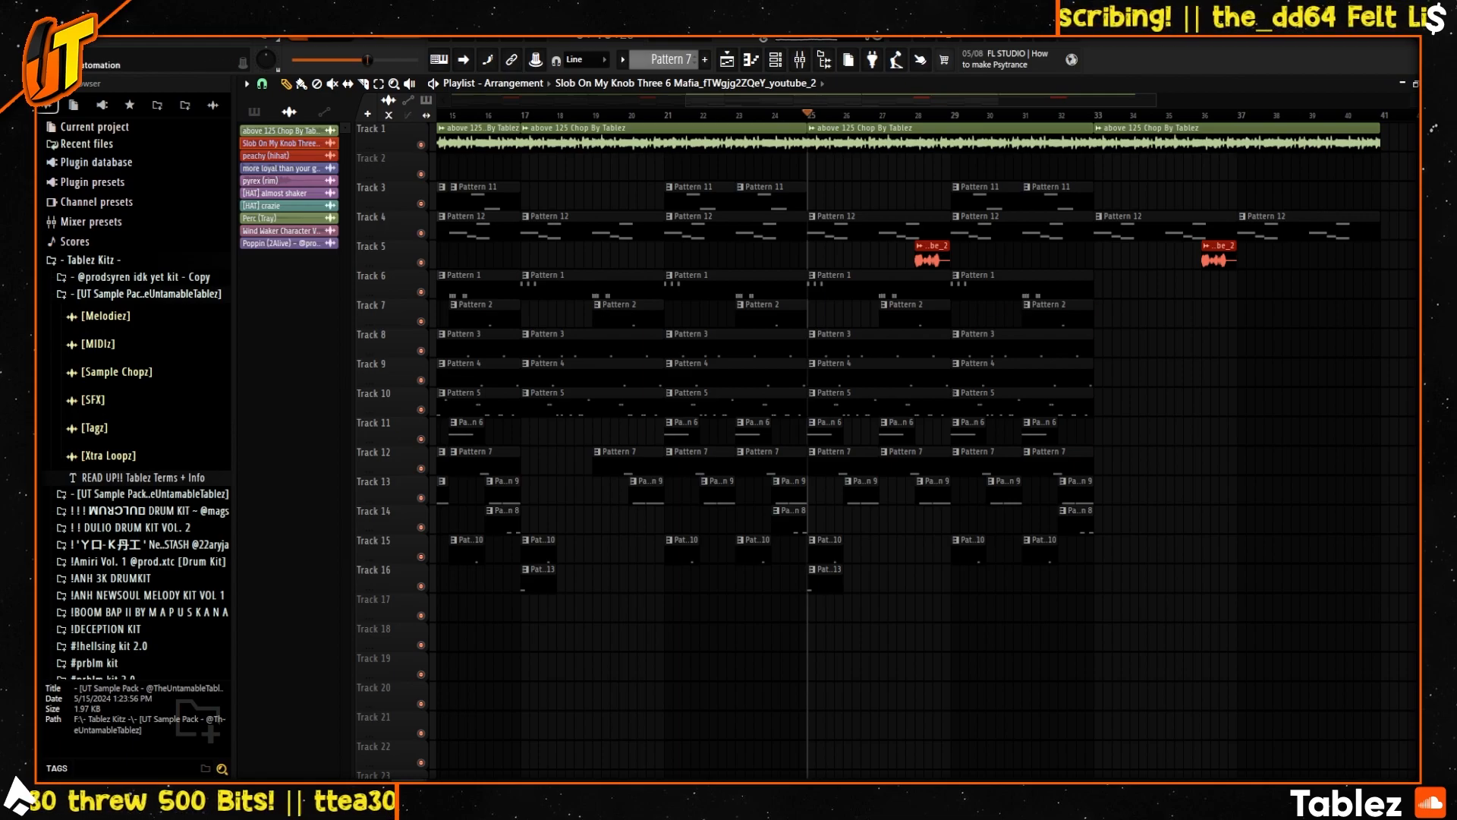
# - Open the project holding the RAD - Butterfly chop, play it, and show Pattern 1's notes beside the Serato Sample_2 window
pyautogui.moveTo(38, 304); pyautogui.dragTo(1090, 24)
pyautogui.press('F6')
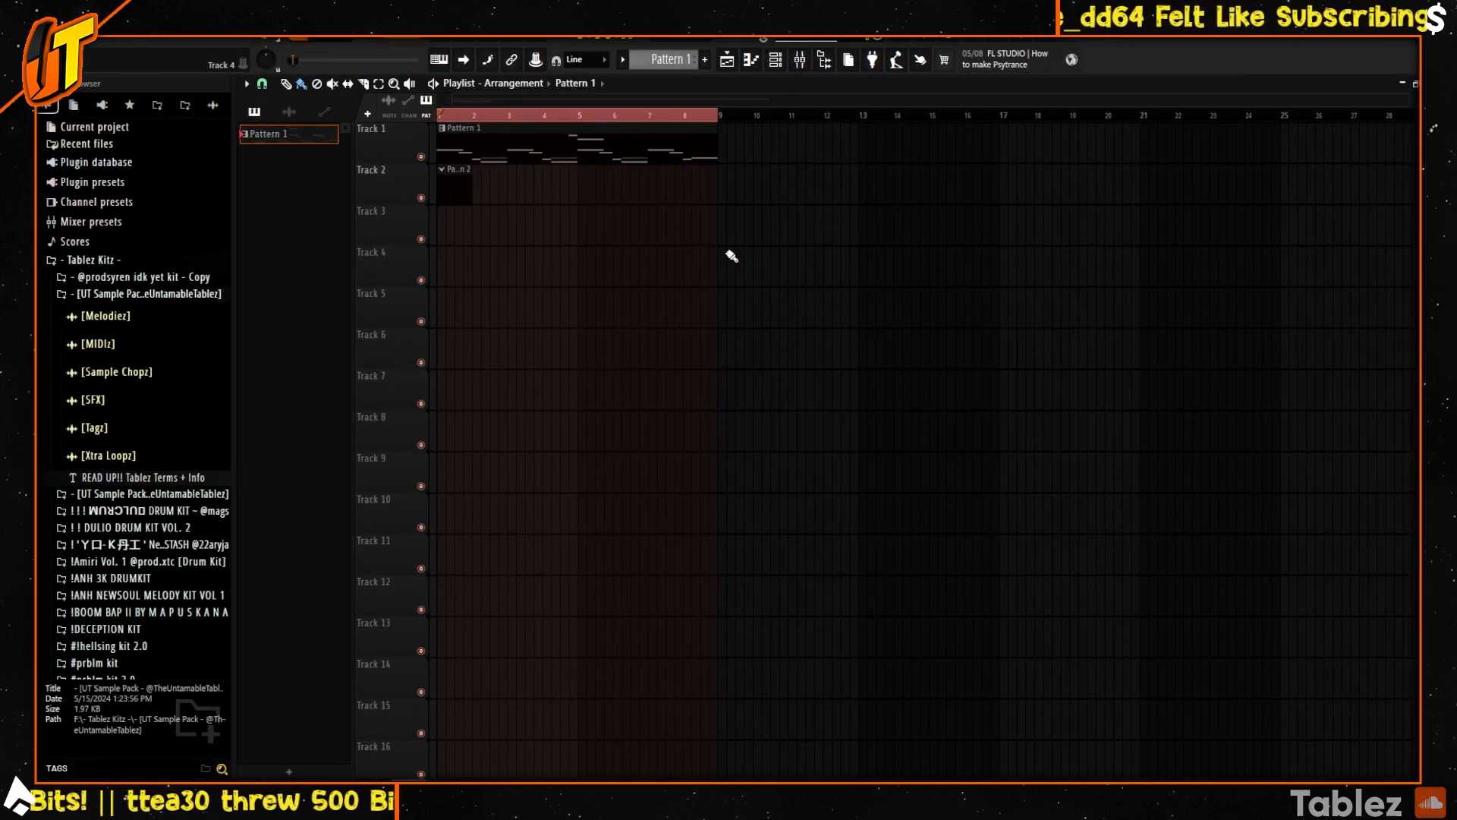
pyautogui.press('space')
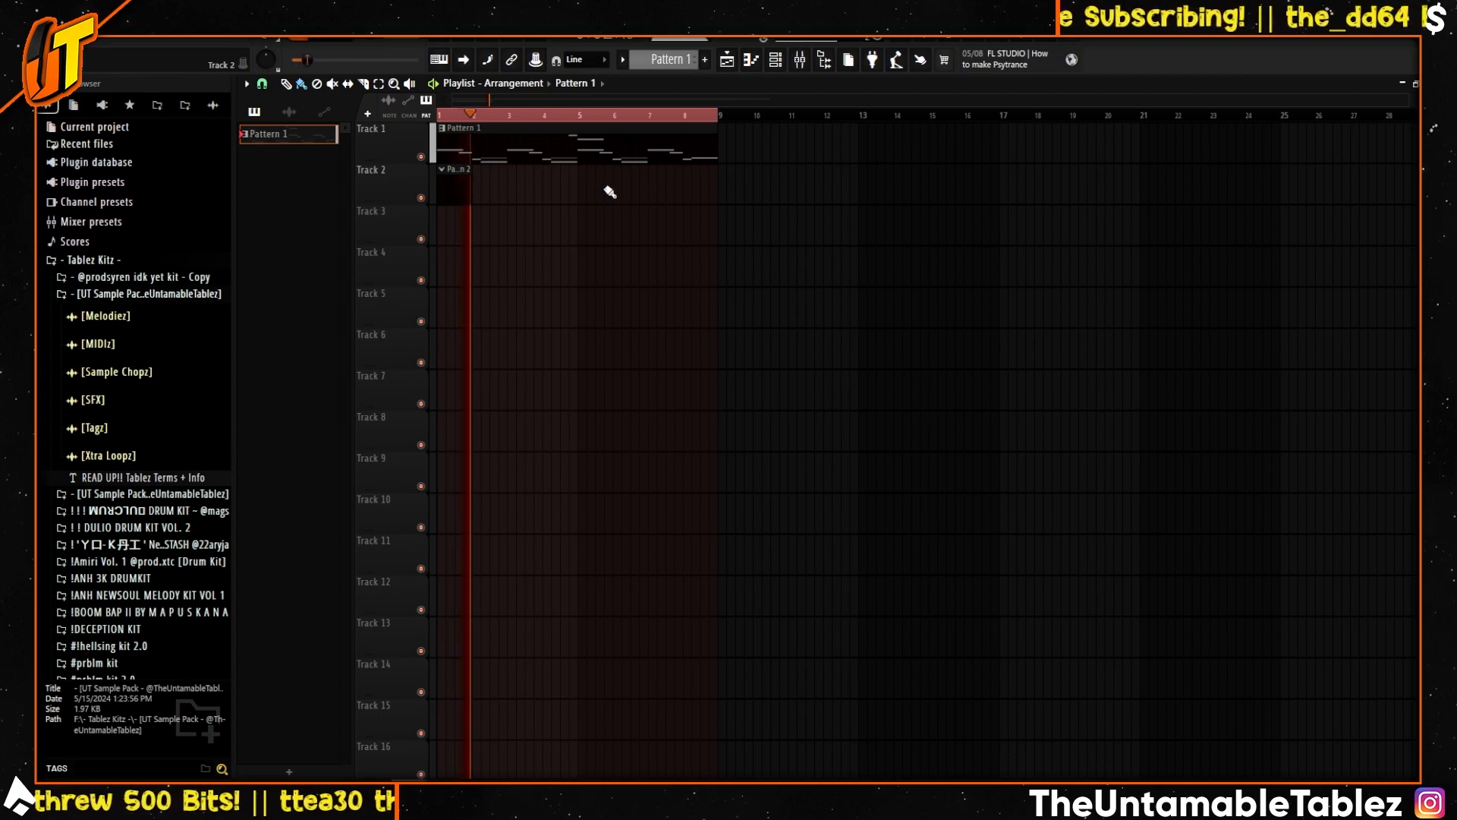
pyautogui.press('F7')
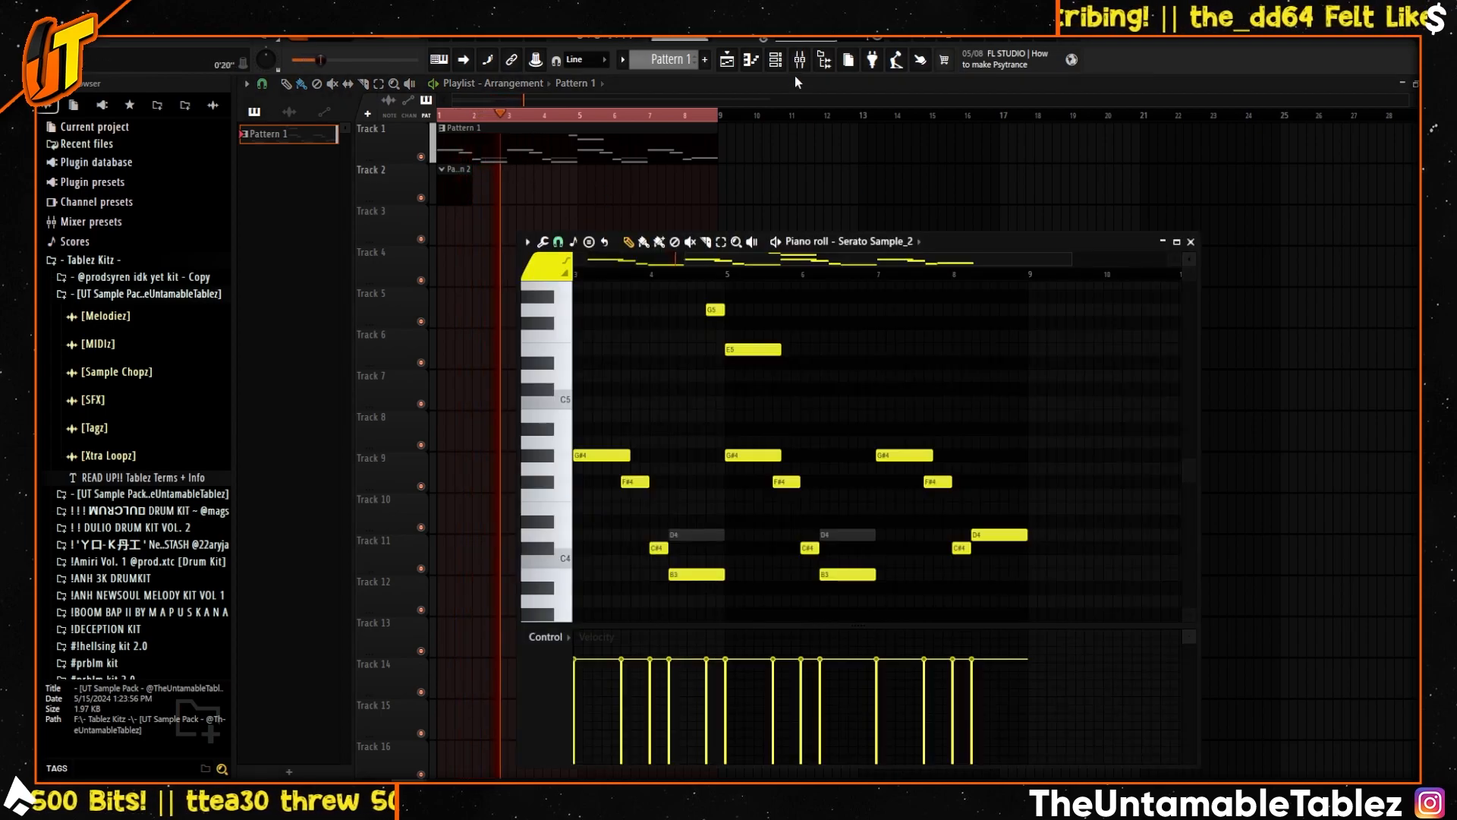
pyautogui.press('F6')
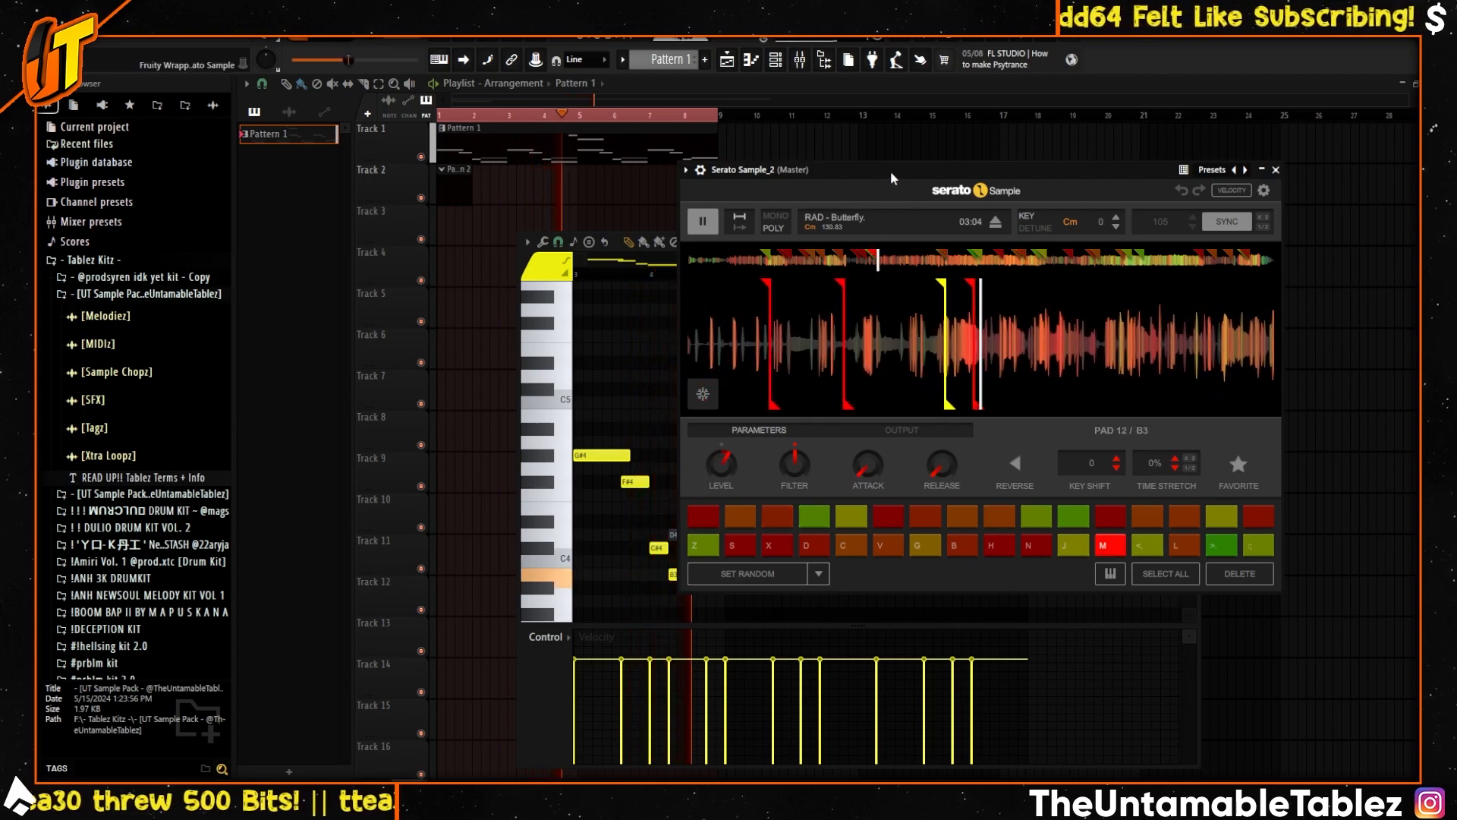
pyautogui.moveTo(891, 170); pyautogui.dragTo(463, 362)
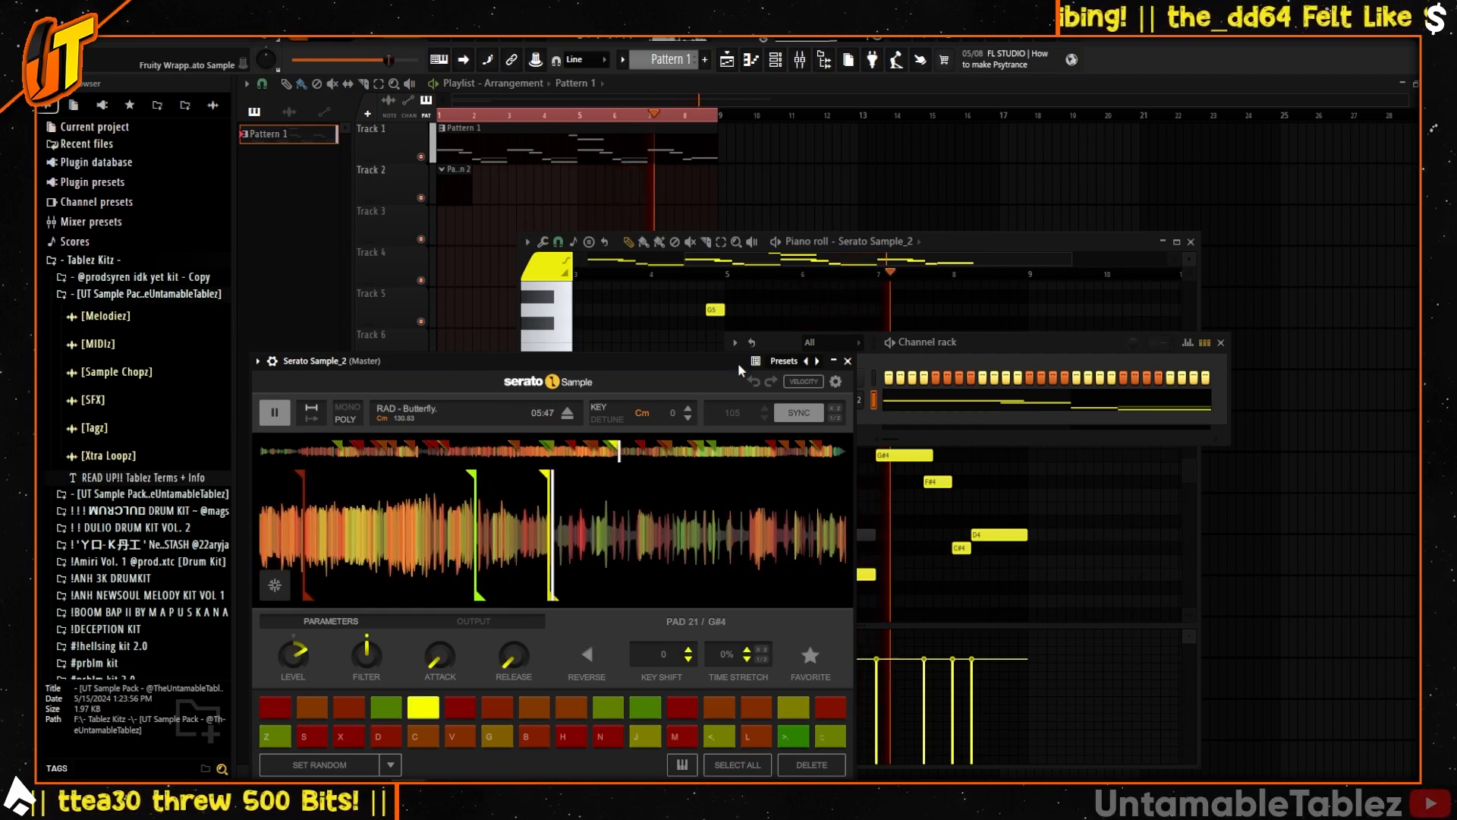
# - Close Serato Sample_2 and the channel rack, stop playback, and examine the chop's complete note sequence in the piano roll
pyautogui.click(848, 361)
pyautogui.moveTo(975, 339); pyautogui.dragTo(984, 188)
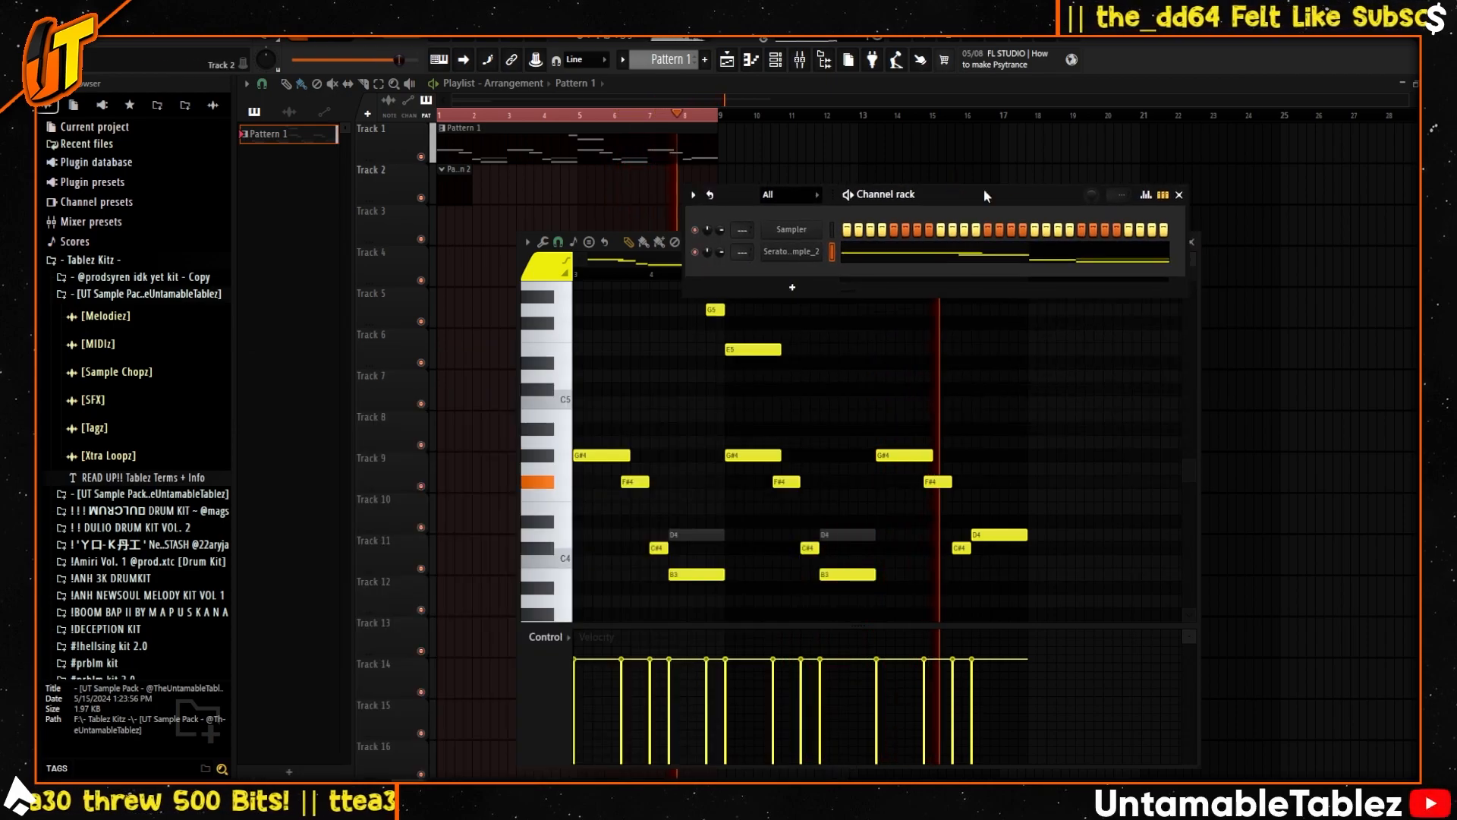
pyautogui.click(1180, 196)
pyautogui.moveTo(958, 240); pyautogui.dragTo(973, 148)
pyautogui.press('space')
pyautogui.keyDown('ctrl'); pyautogui.rightClick(923, 208); pyautogui.keyUp('ctrl')
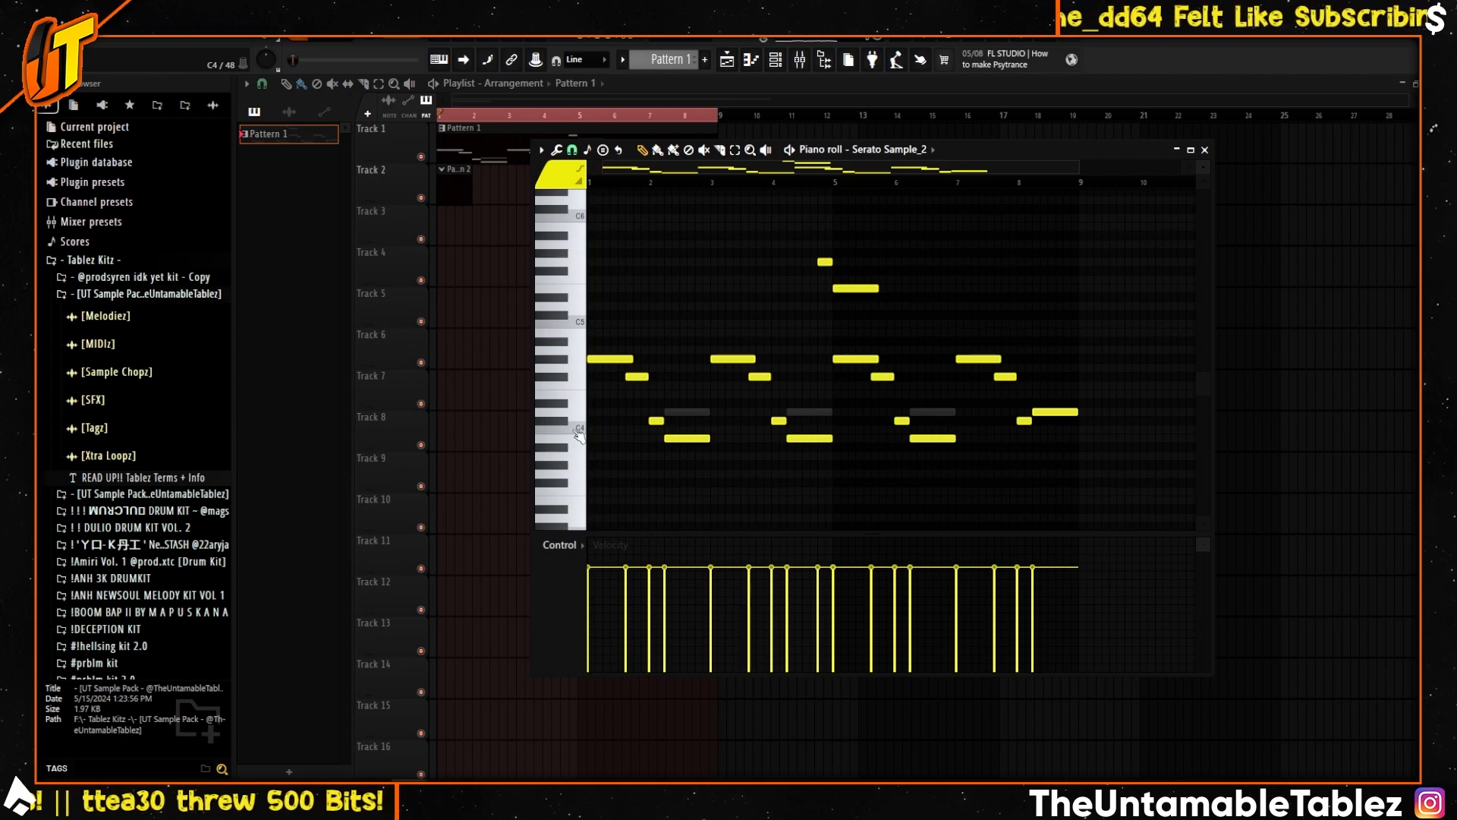
pyautogui.moveTo(1079, 168)
pyautogui.mouseDown()
pyautogui.moveTo(919, 190)
pyautogui.moveTo(830, 225)
pyautogui.moveTo(1035, 218)
pyautogui.moveTo(996, 228)
pyautogui.mouseUp()
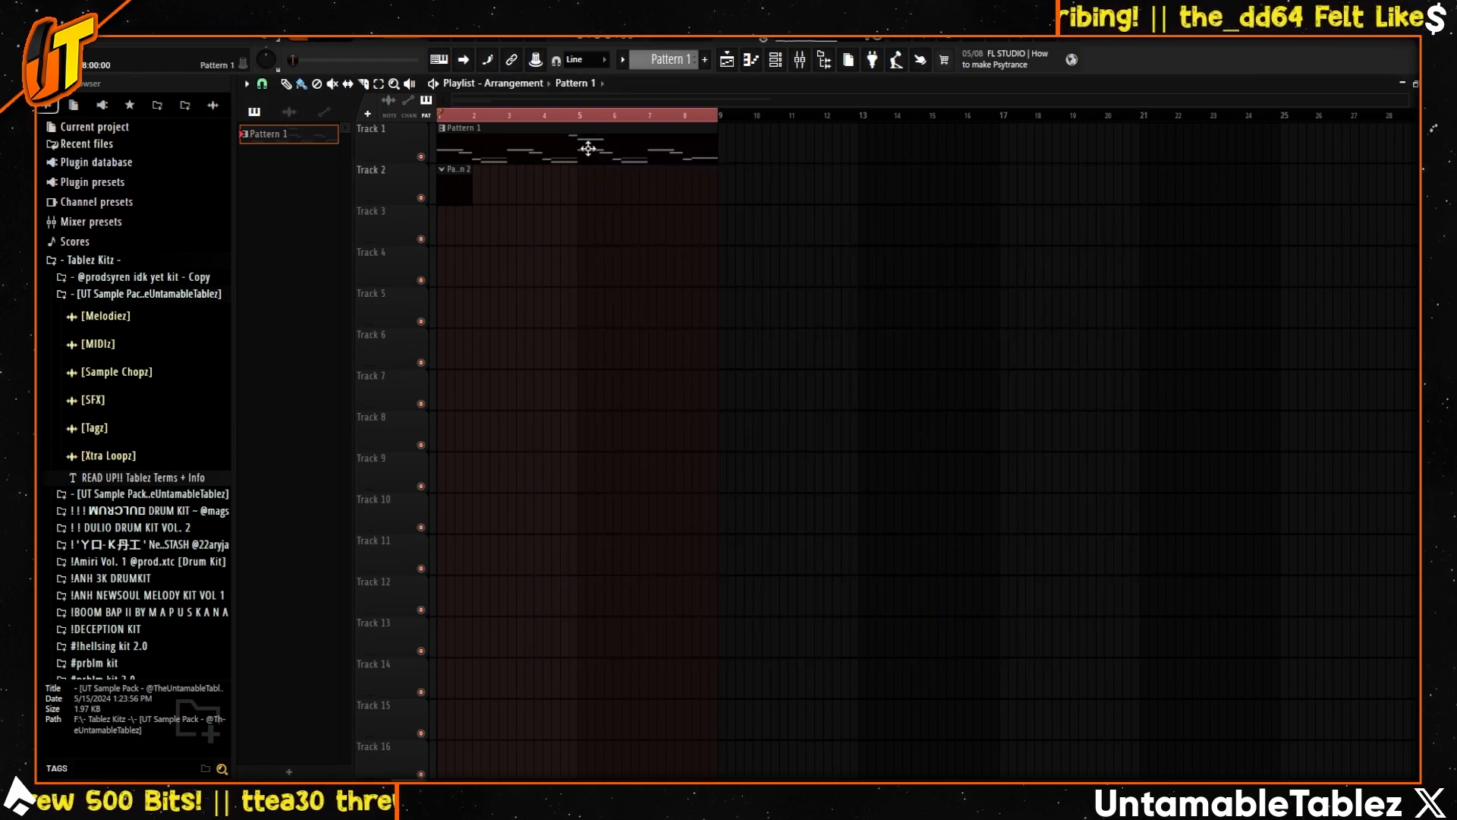
# - Reopen Pattern 1's piano roll to view its notes from the first bar, and list the [Sample Chopz] folder in the browser
pyautogui.doubleClick(588, 148)
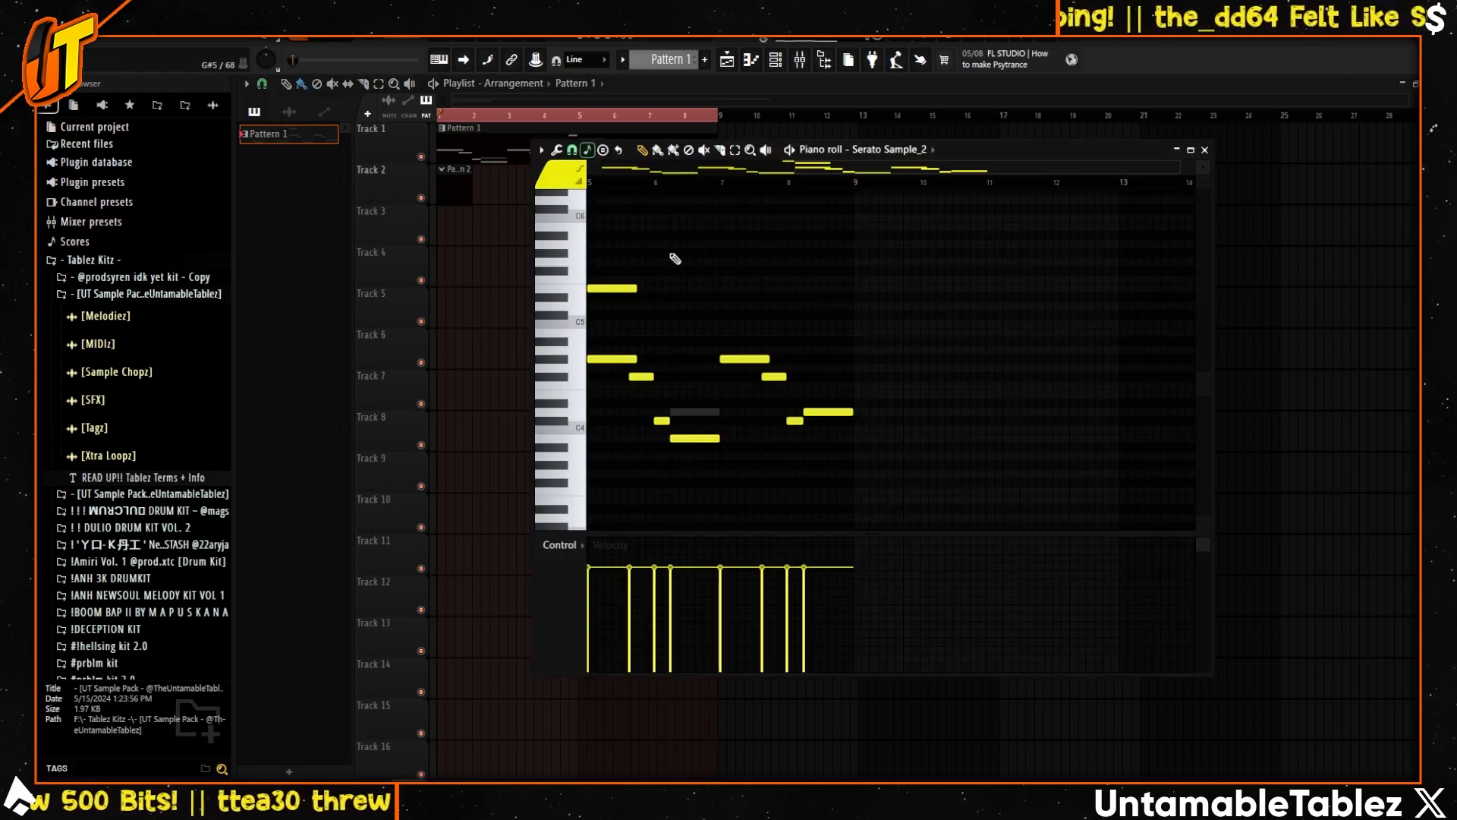
pyautogui.moveTo(822, 169); pyautogui.dragTo(678, 170)
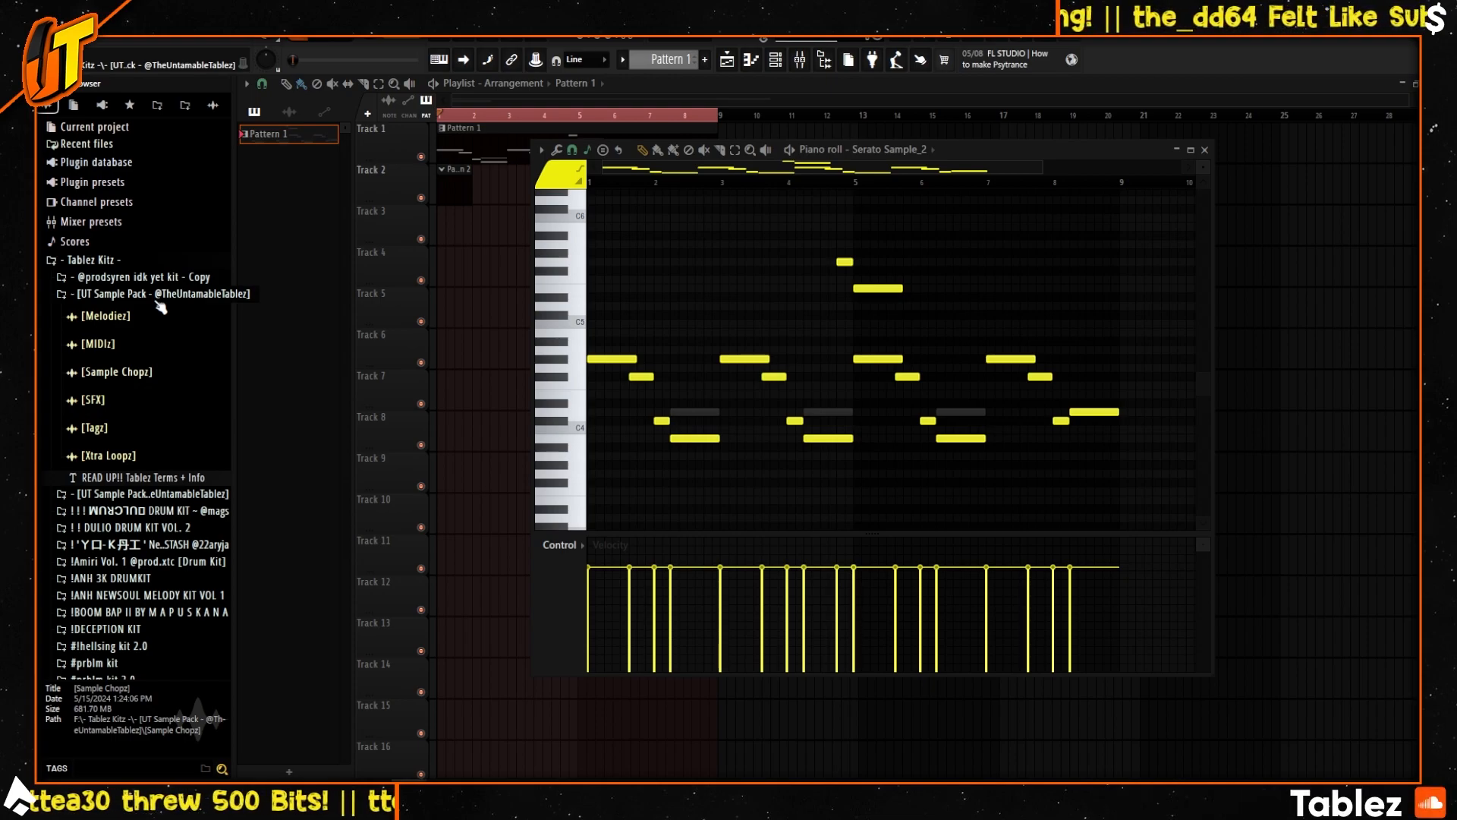
pyautogui.scroll(-3, 868, 222)
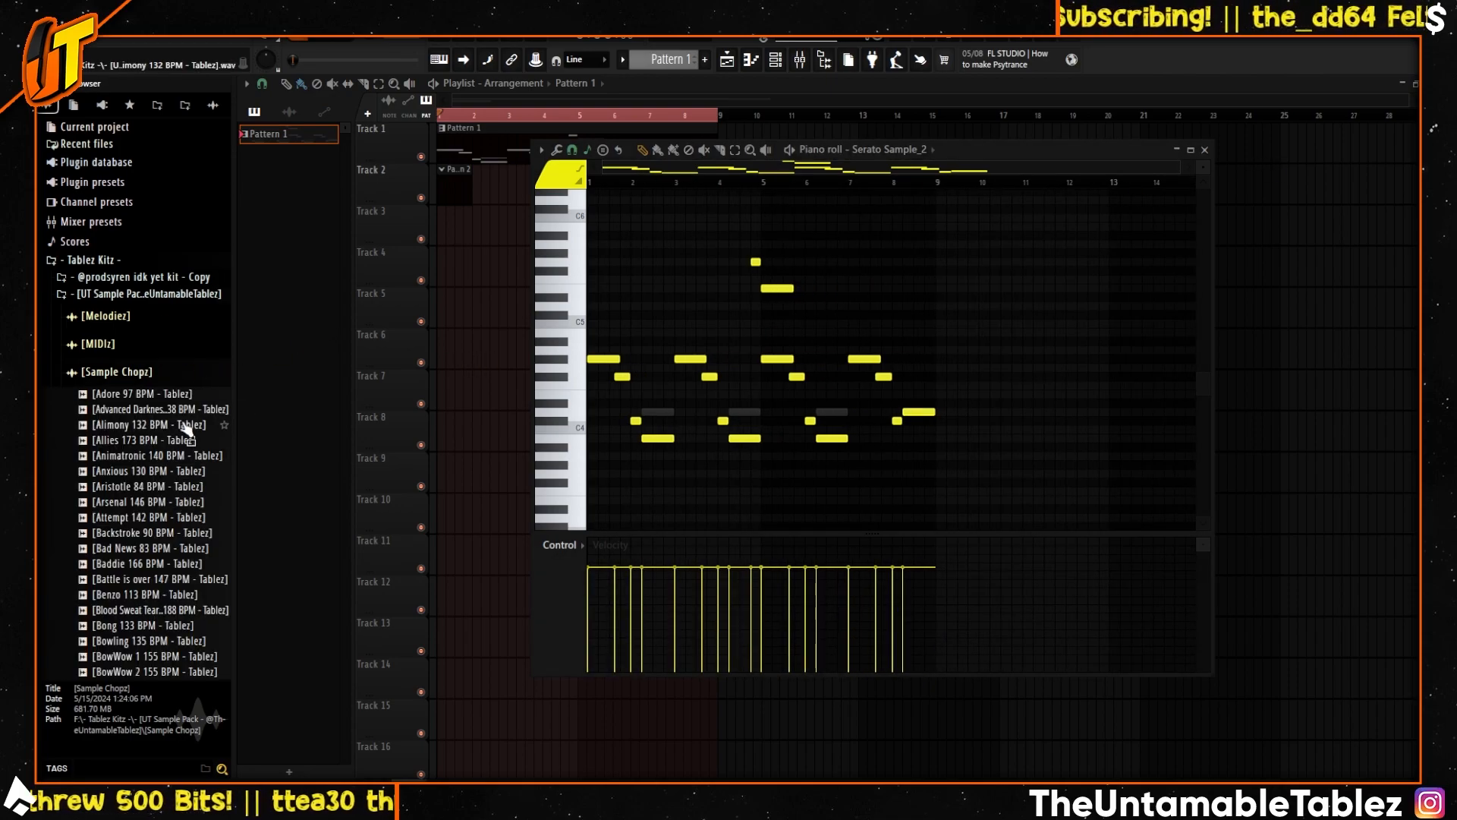
# - Look through the chops listed in the [Sample Chopz] folder
pyautogui.scroll(-10, 156, 421)
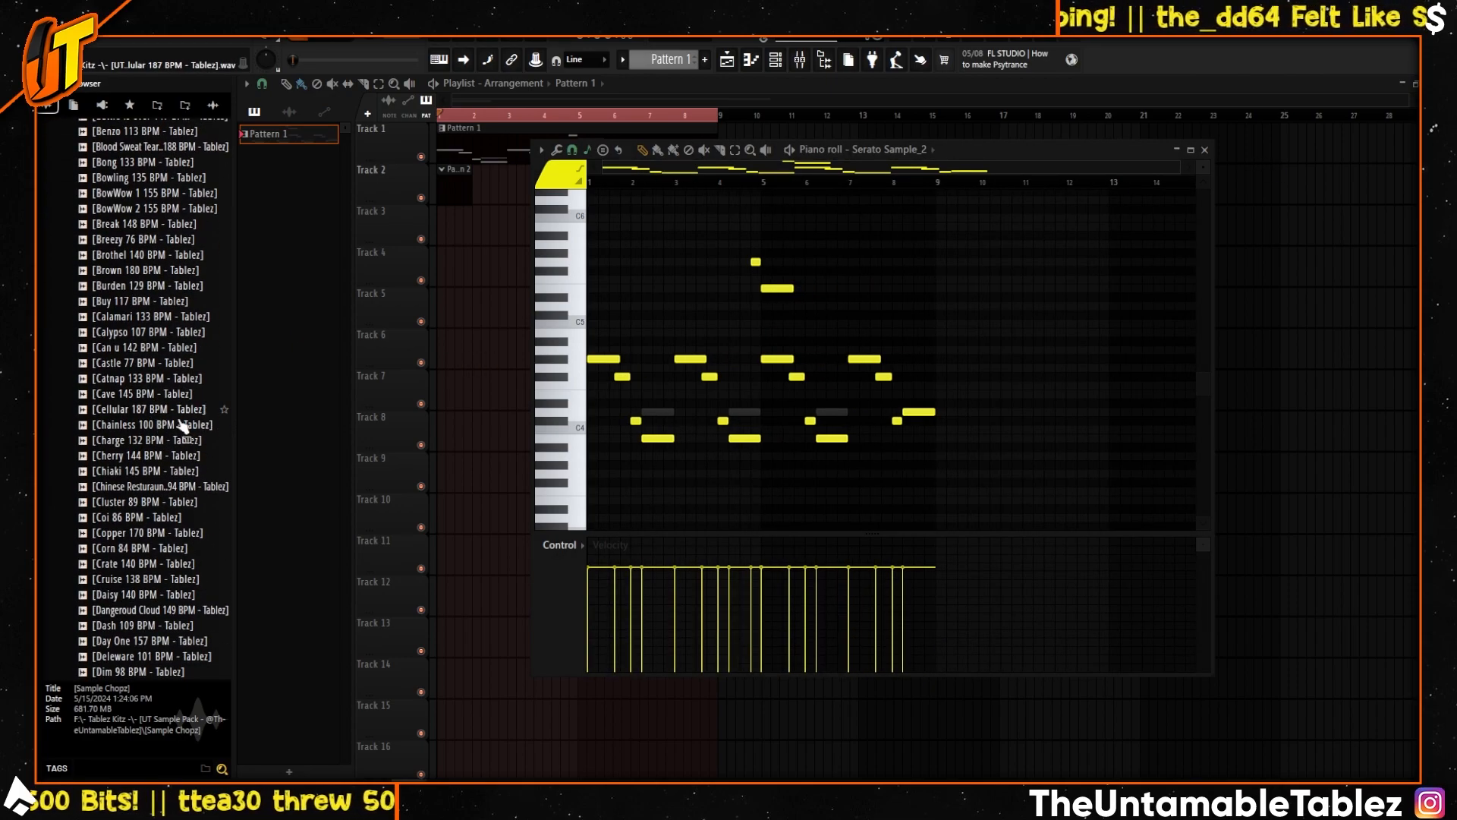
pyautogui.scroll(-8, 183, 422)
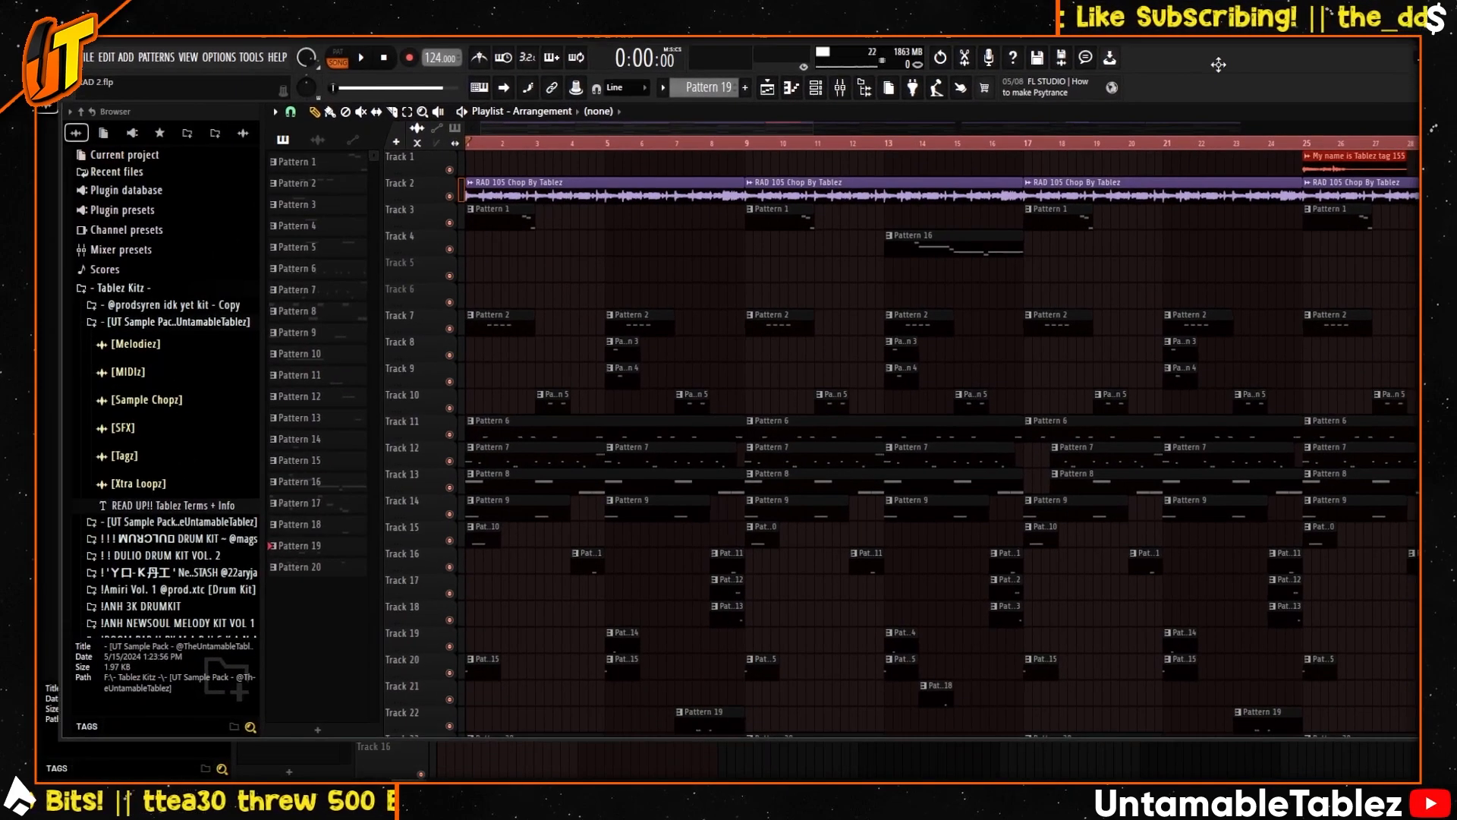
# - Bring up the RAD 2 project, play its arrangement built on RAD 105 Chop By Tablez, examine the tracks, and stop playback
pyautogui.moveTo(1219, 65); pyautogui.dragTo(1190, 75)
pyautogui.press('space')
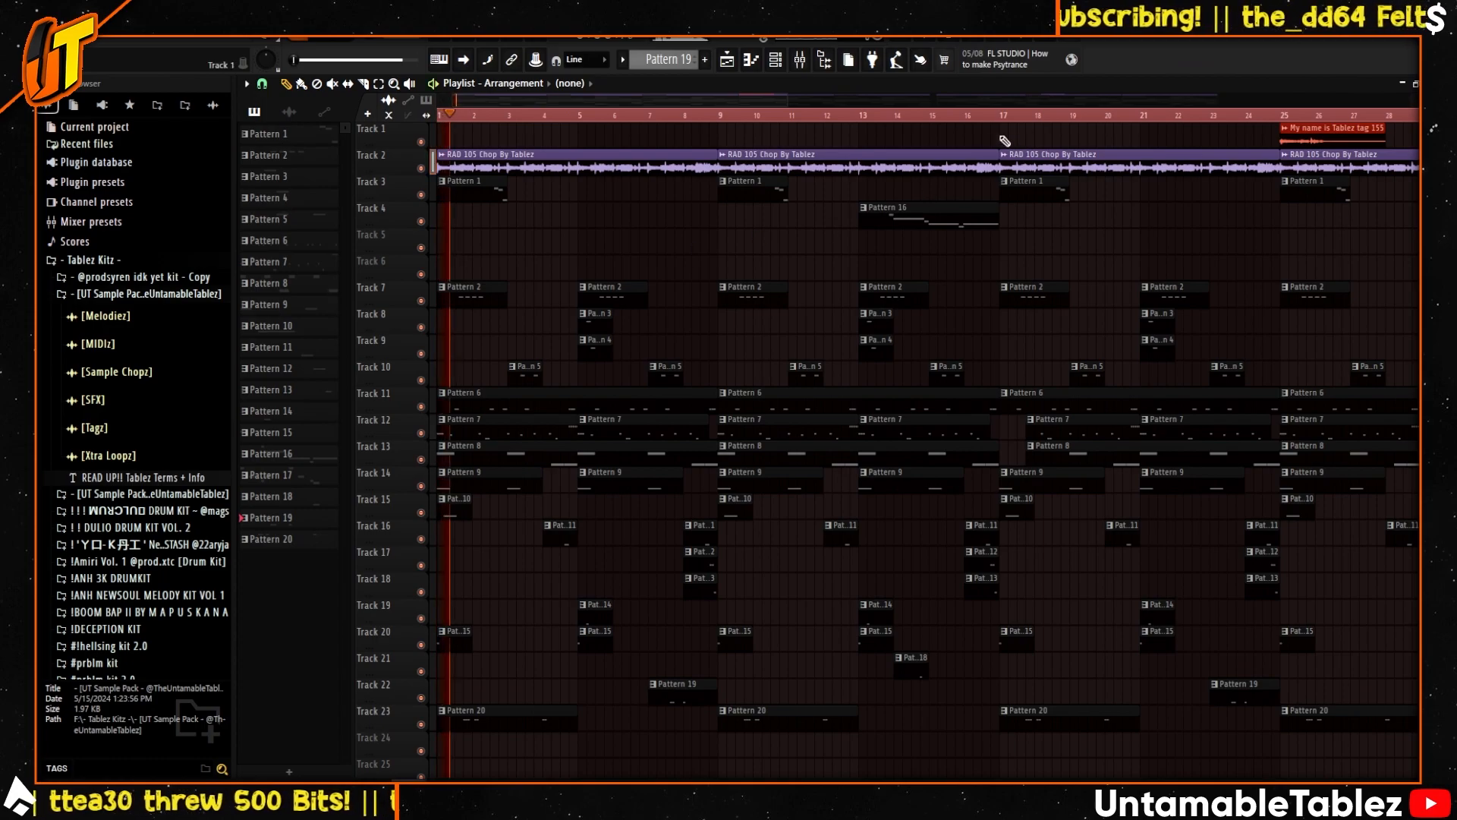
pyautogui.scroll(4, 726, 154)
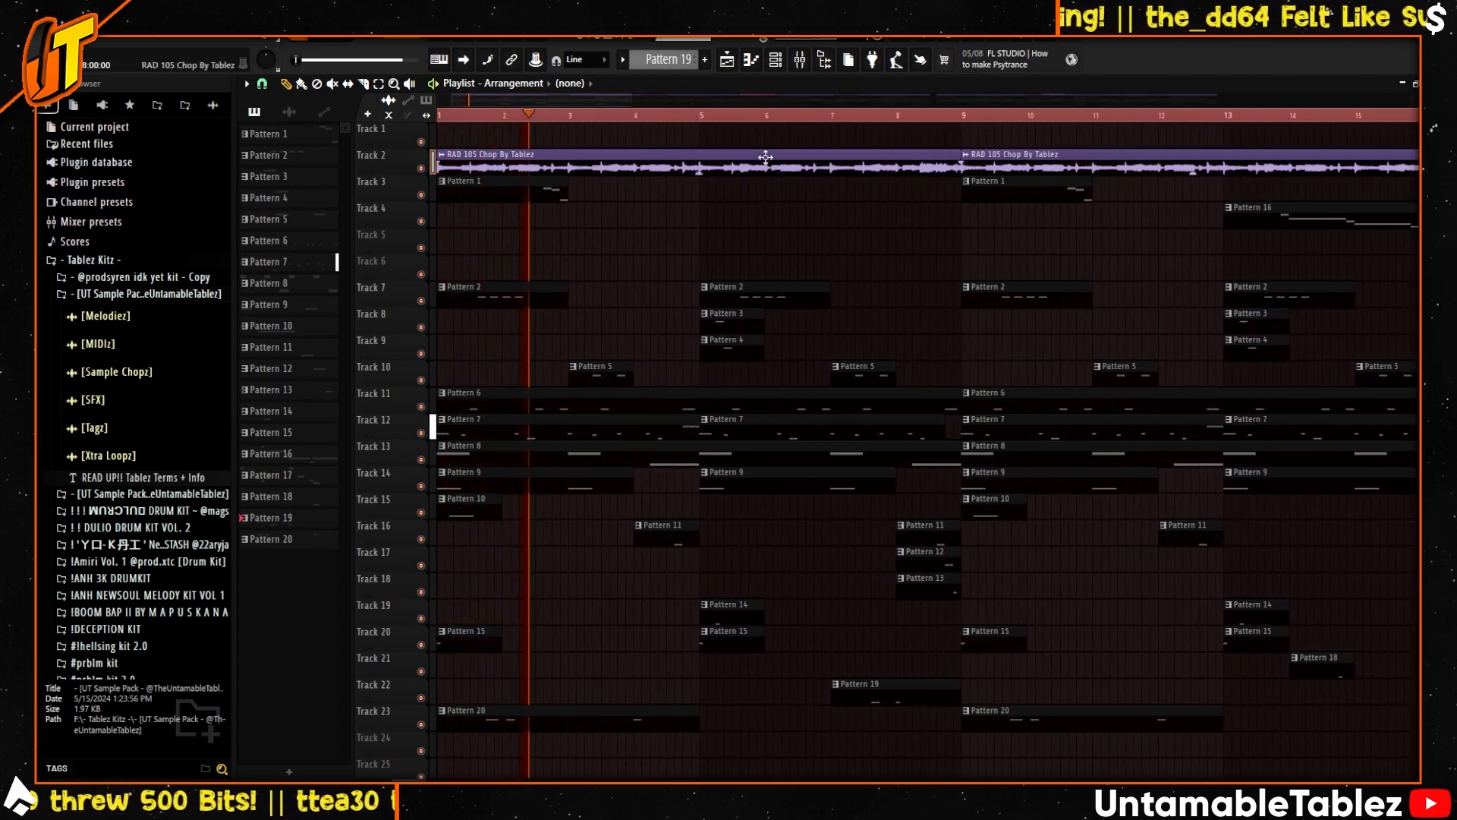
pyautogui.scroll(-2, 727, 154)
pyautogui.scroll(3, 727, 154)
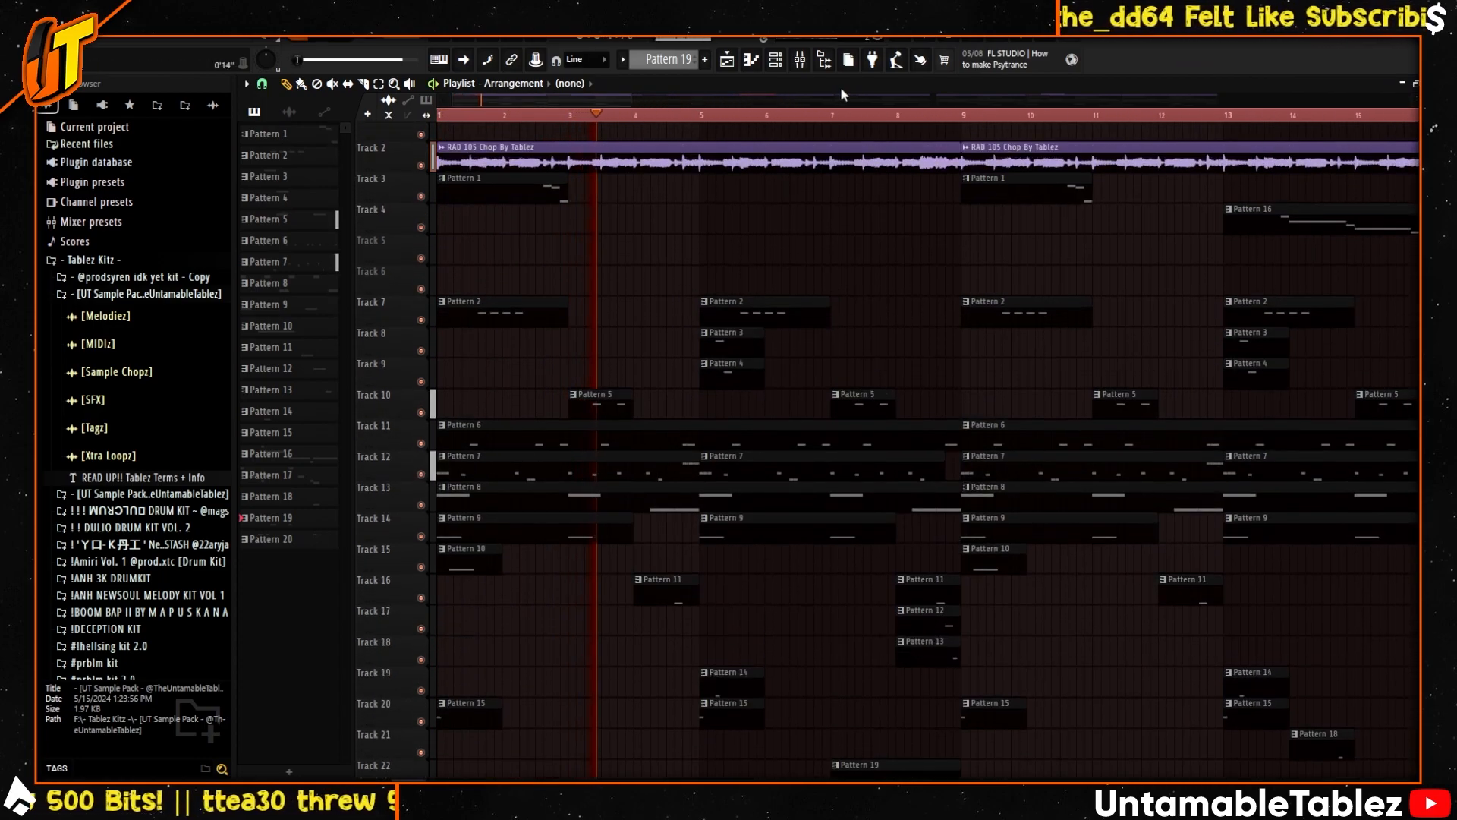
pyautogui.scroll(-4, 693, 282)
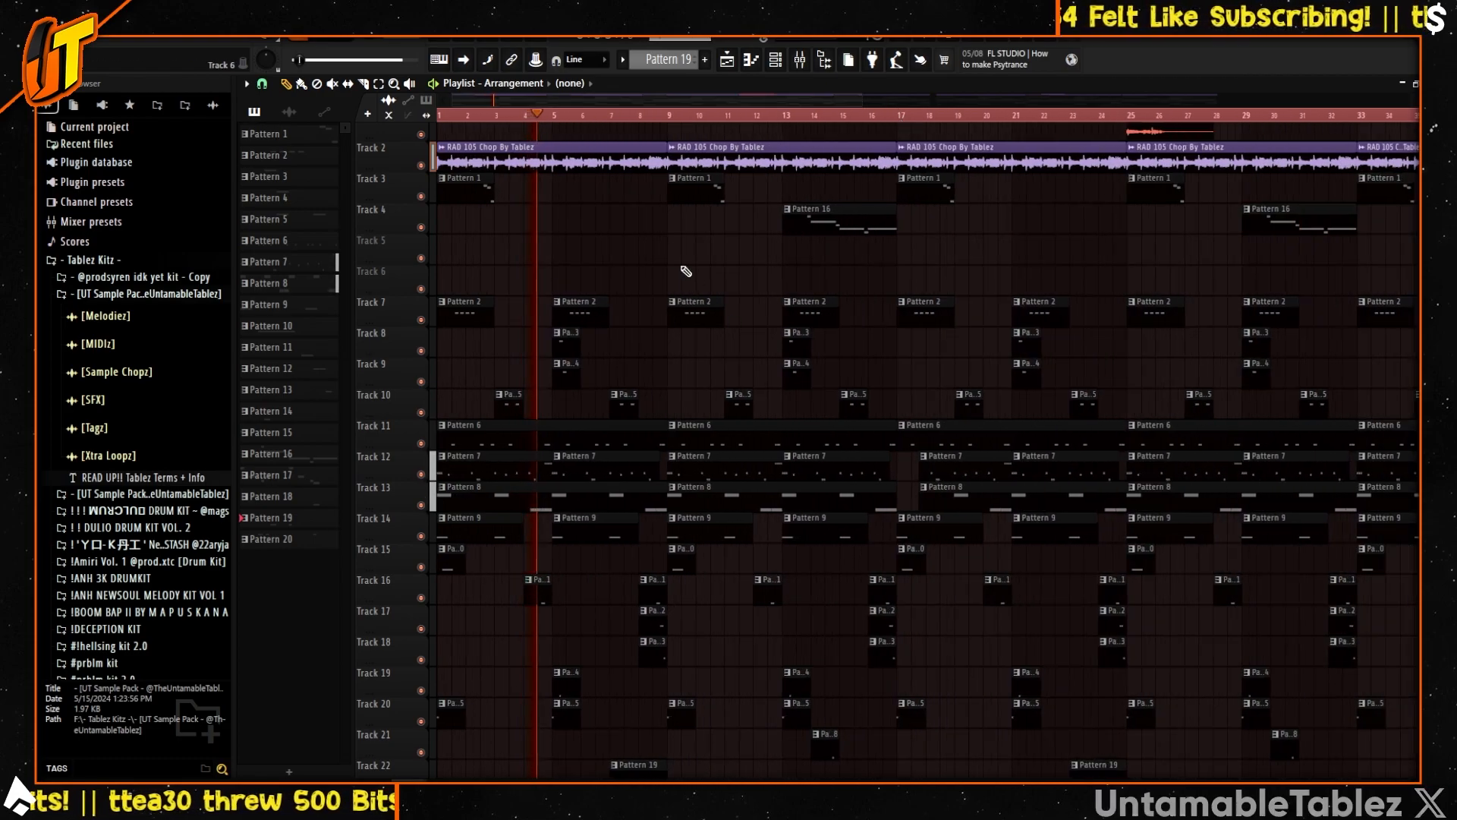
pyautogui.scroll(-1, 607, 279)
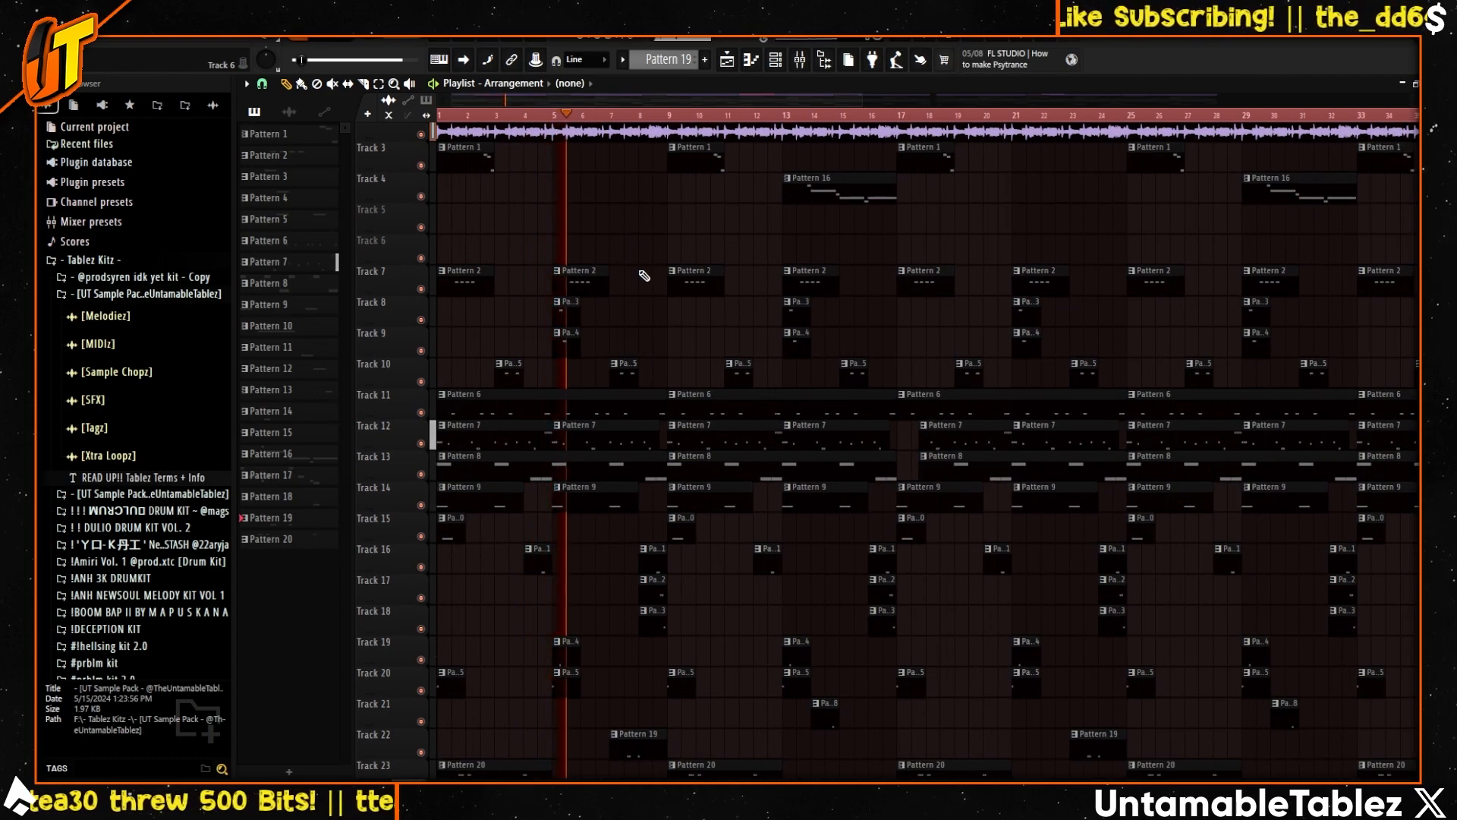
pyautogui.scroll(-3, 642, 277)
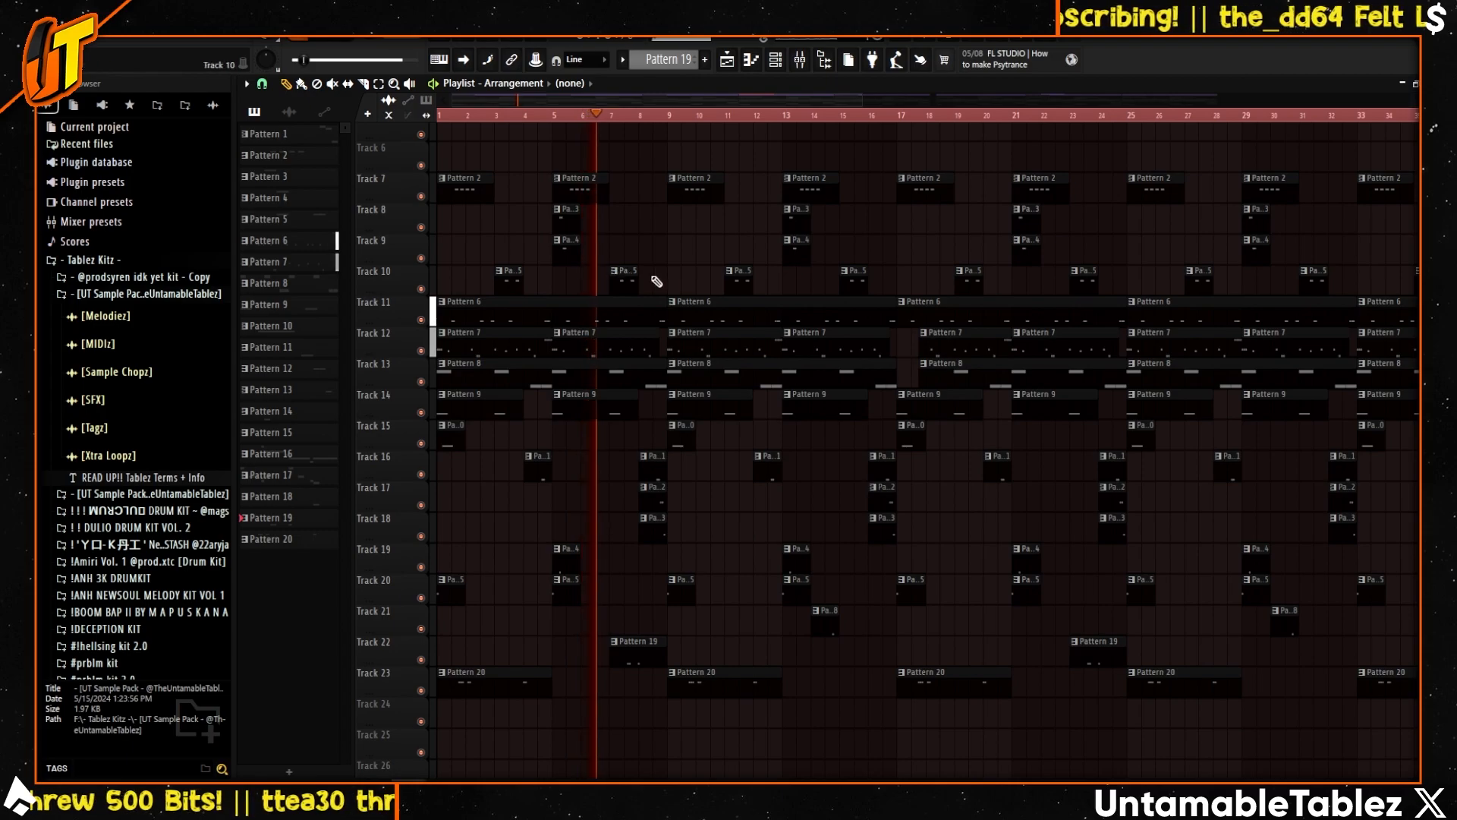
pyautogui.scroll(4, 645, 283)
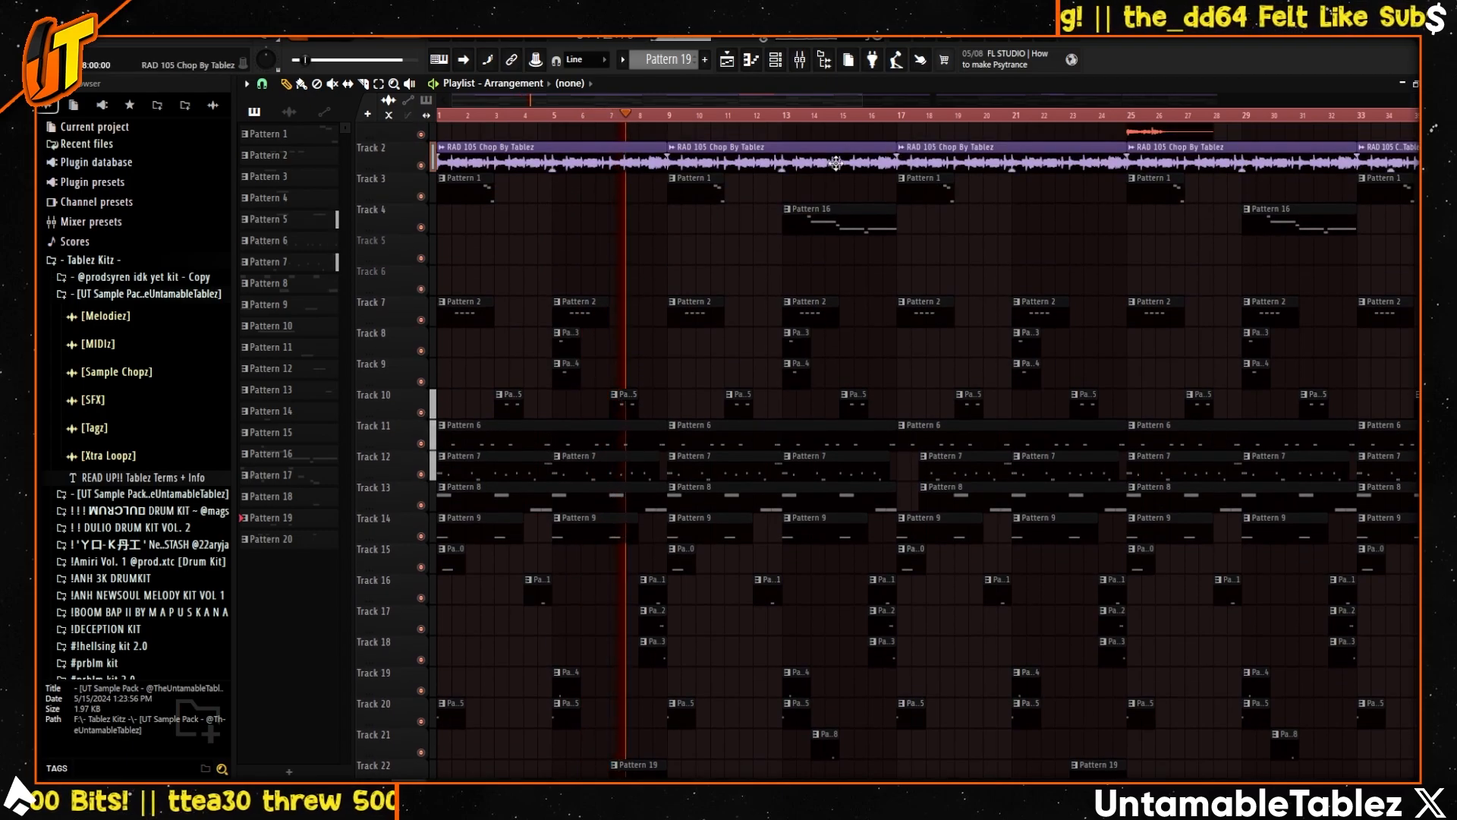
pyautogui.scroll(2, 789, 167)
pyautogui.press('space')
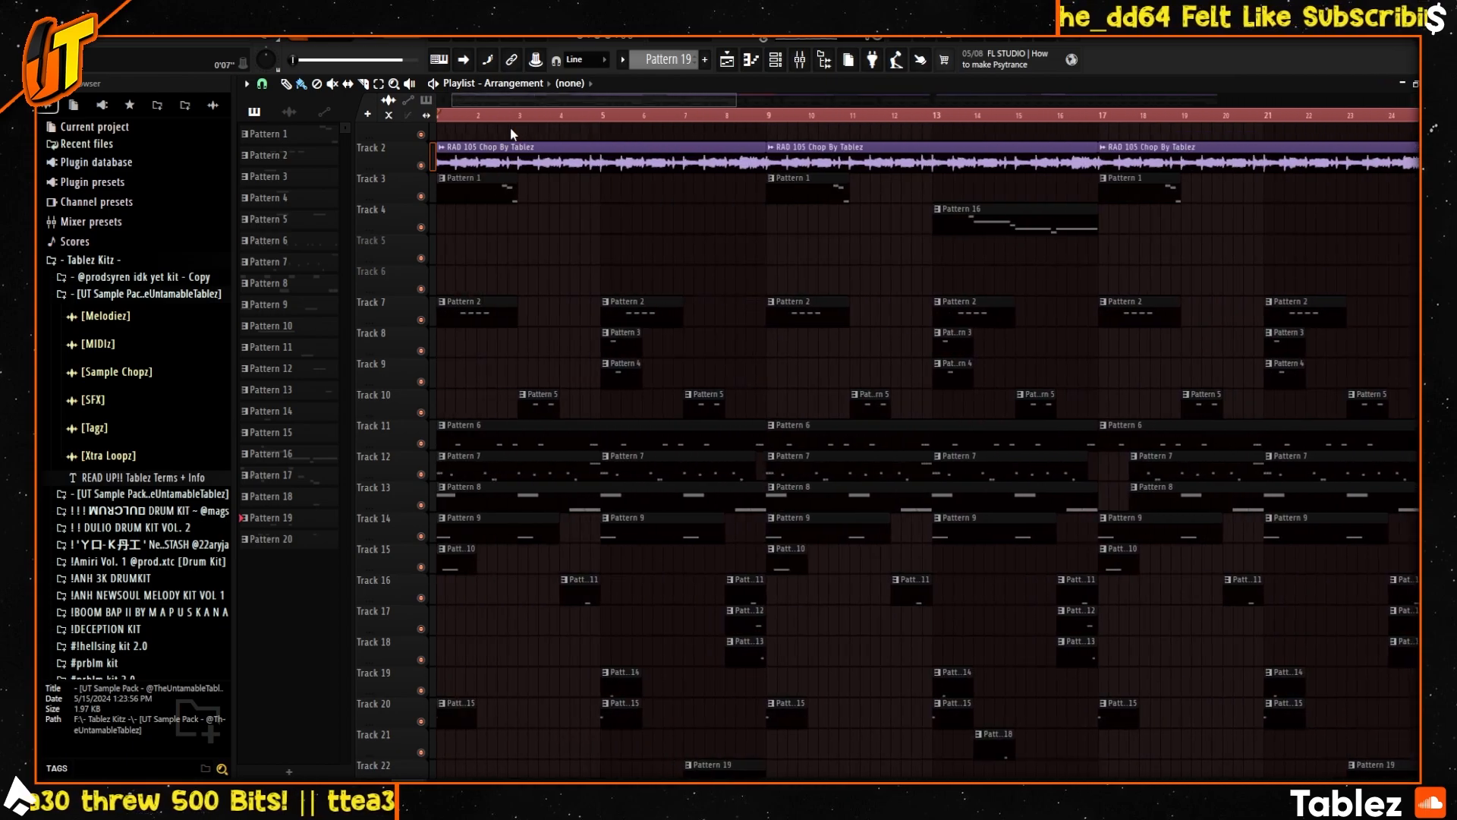
# - Select every clip from Track 7 downward and move them up two tracks to close the gap below Track 4
pyautogui.scroll(-4, 721, 259)
pyautogui.scroll(5, 721, 235)
pyautogui.moveTo(738, 101); pyautogui.dragTo(1042, 125)
pyautogui.moveTo(1071, 101); pyautogui.dragTo(1052, 143)
pyautogui.moveTo(1253, 284); pyautogui.dragTo(434, 777)
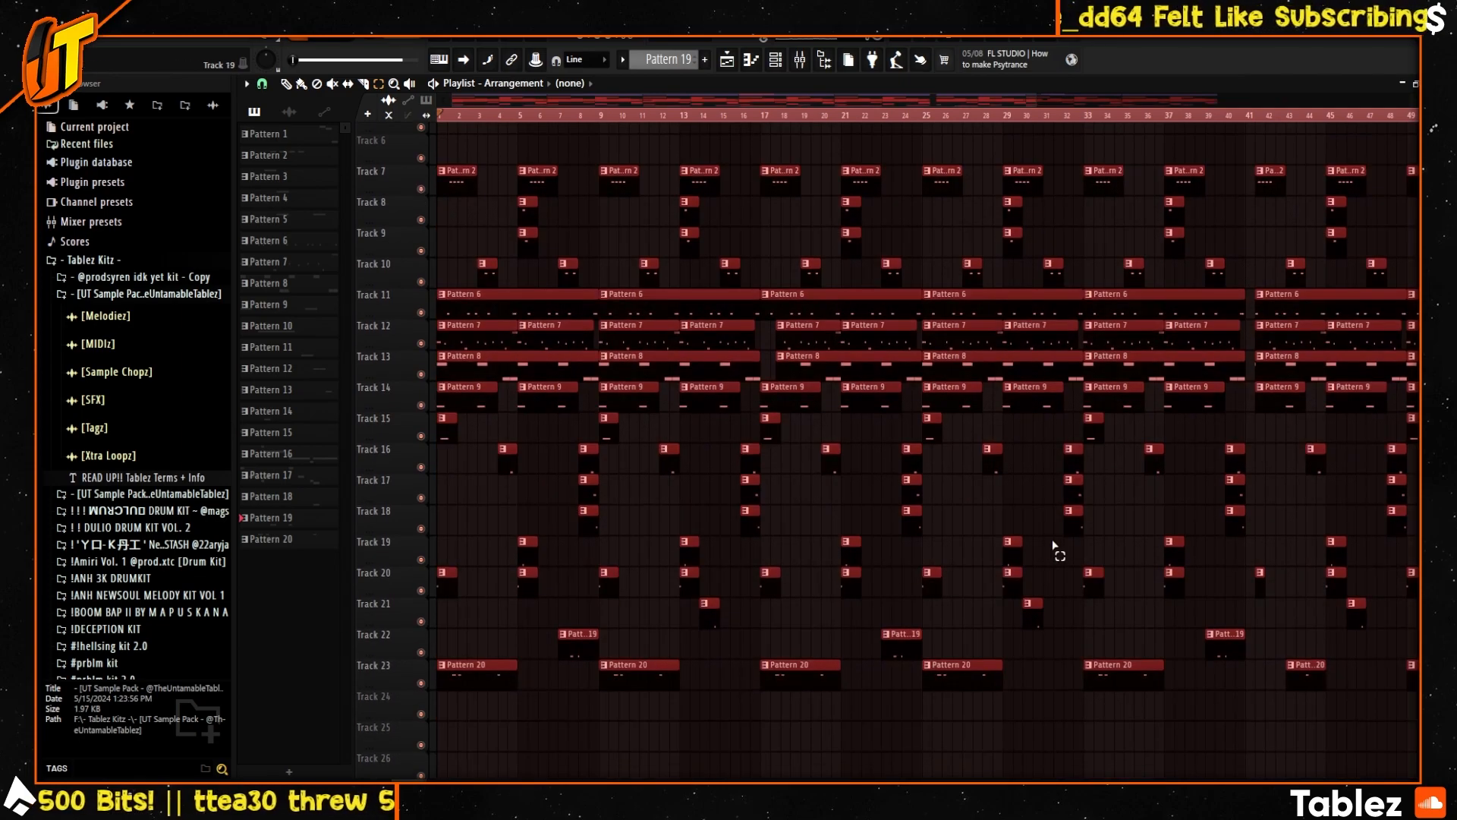
pyautogui.hotkey('shift', 'Up')
pyautogui.hotkey('shift', 'Up')
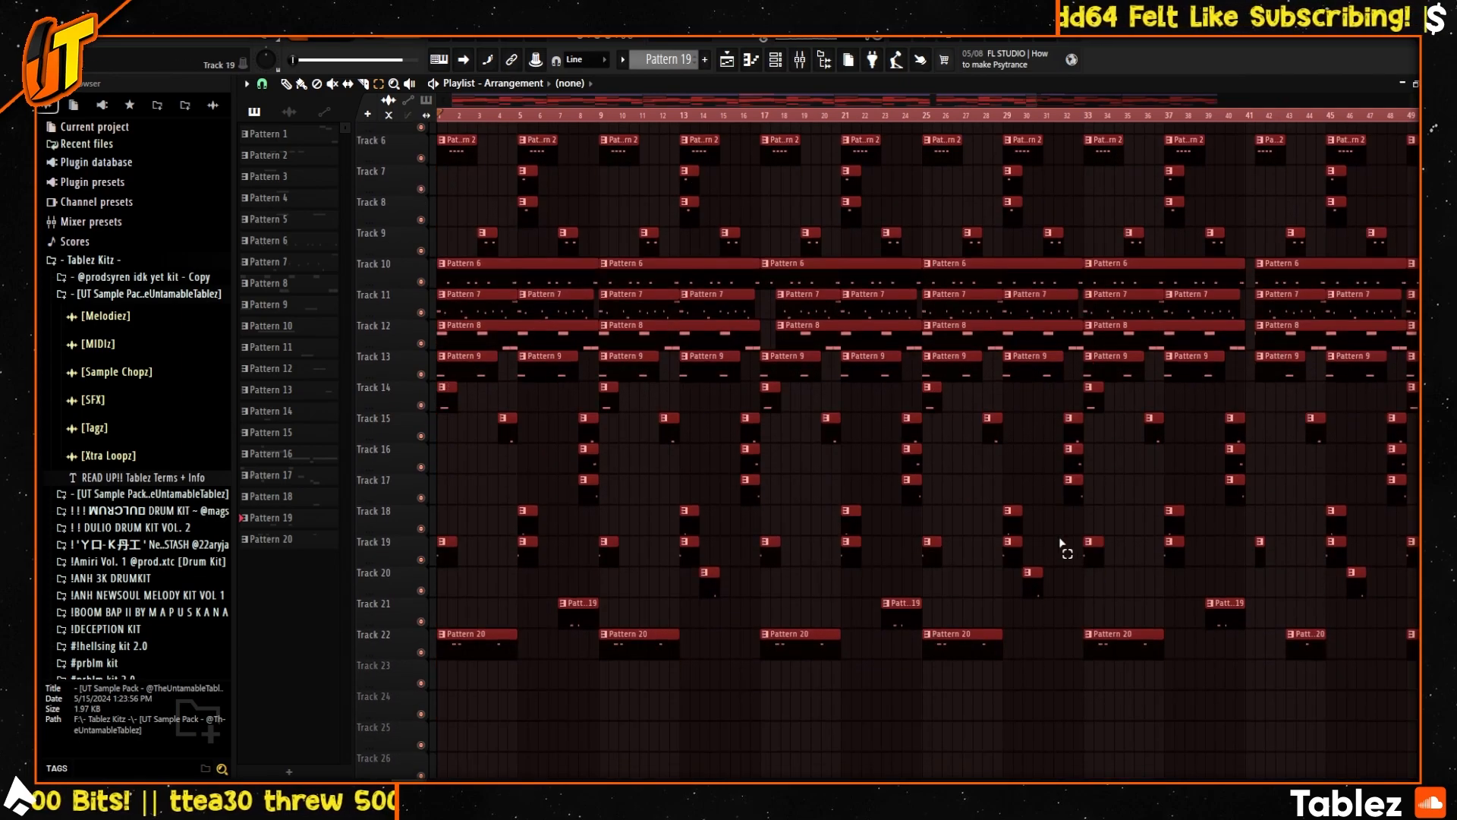
pyautogui.scroll(3, 927, 553)
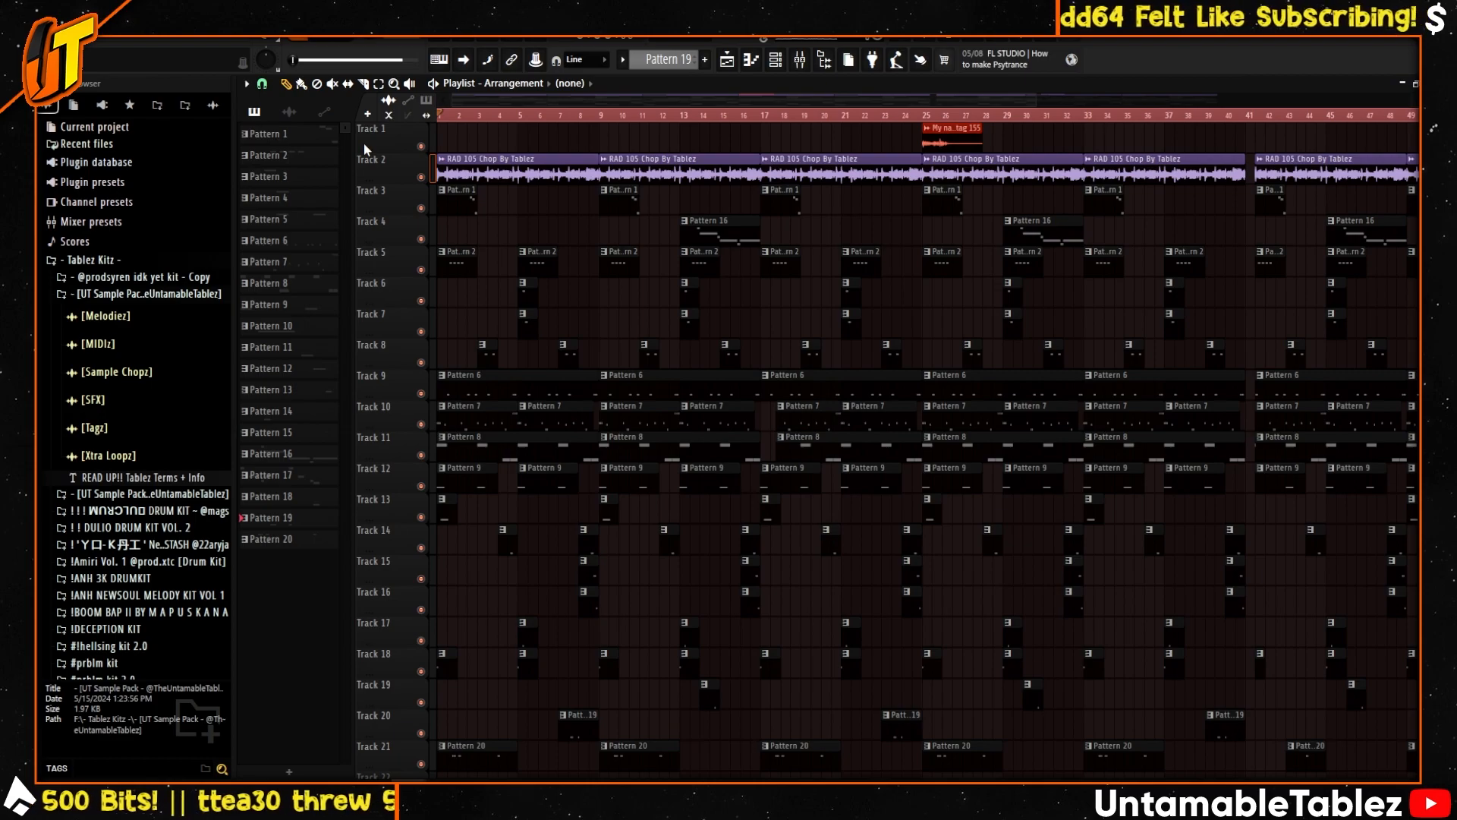
# - Solo Track 10 and play Pattern 7 while viewing its hh rvrb 2 notes in the piano roll
pyautogui.moveTo(968, 94); pyautogui.dragTo(692, 114)
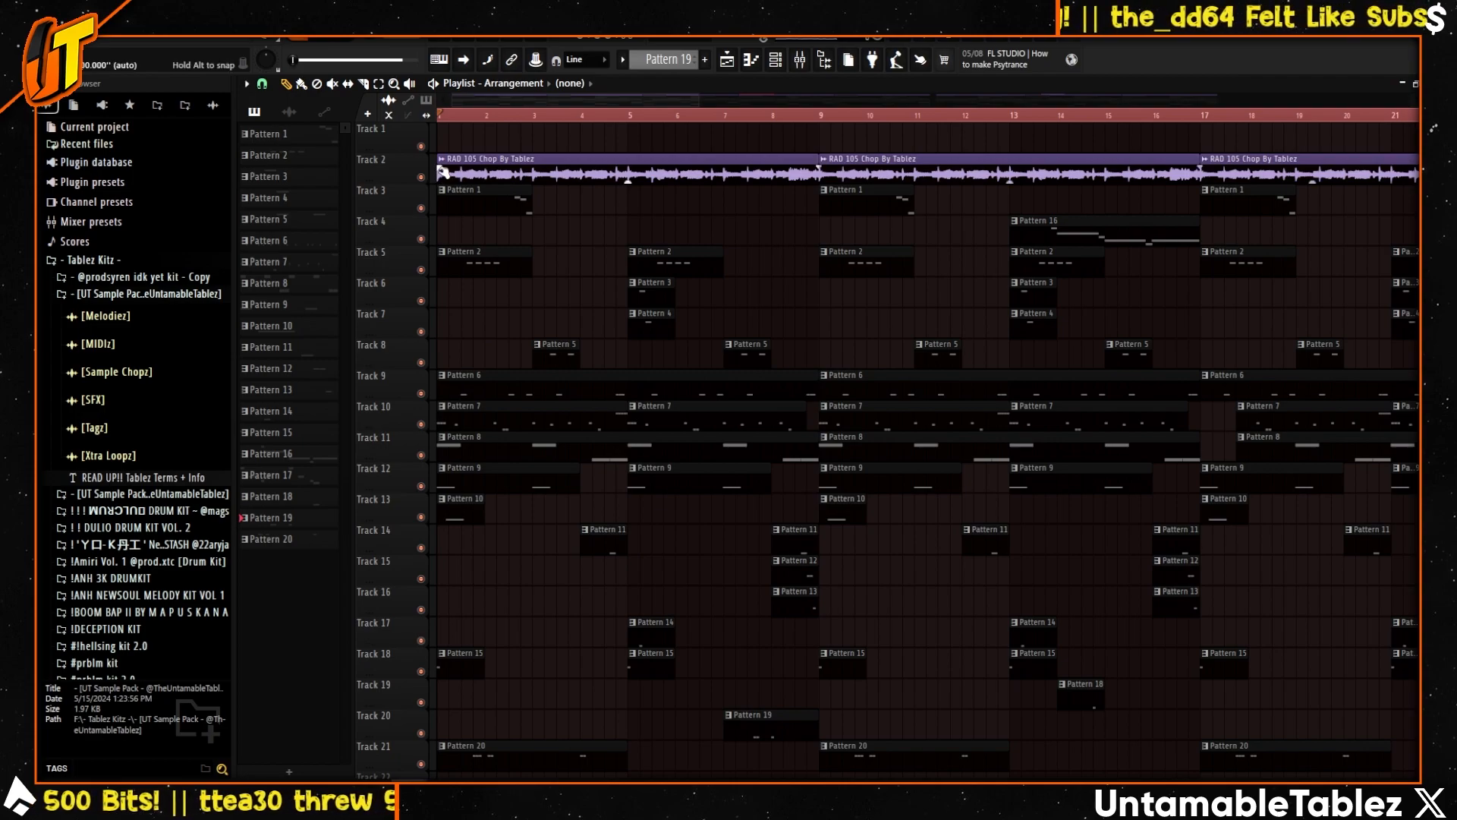
pyautogui.moveTo(508, 100)
pyautogui.mouseDown()
pyautogui.moveTo(939, 99)
pyautogui.moveTo(525, 114)
pyautogui.mouseUp()
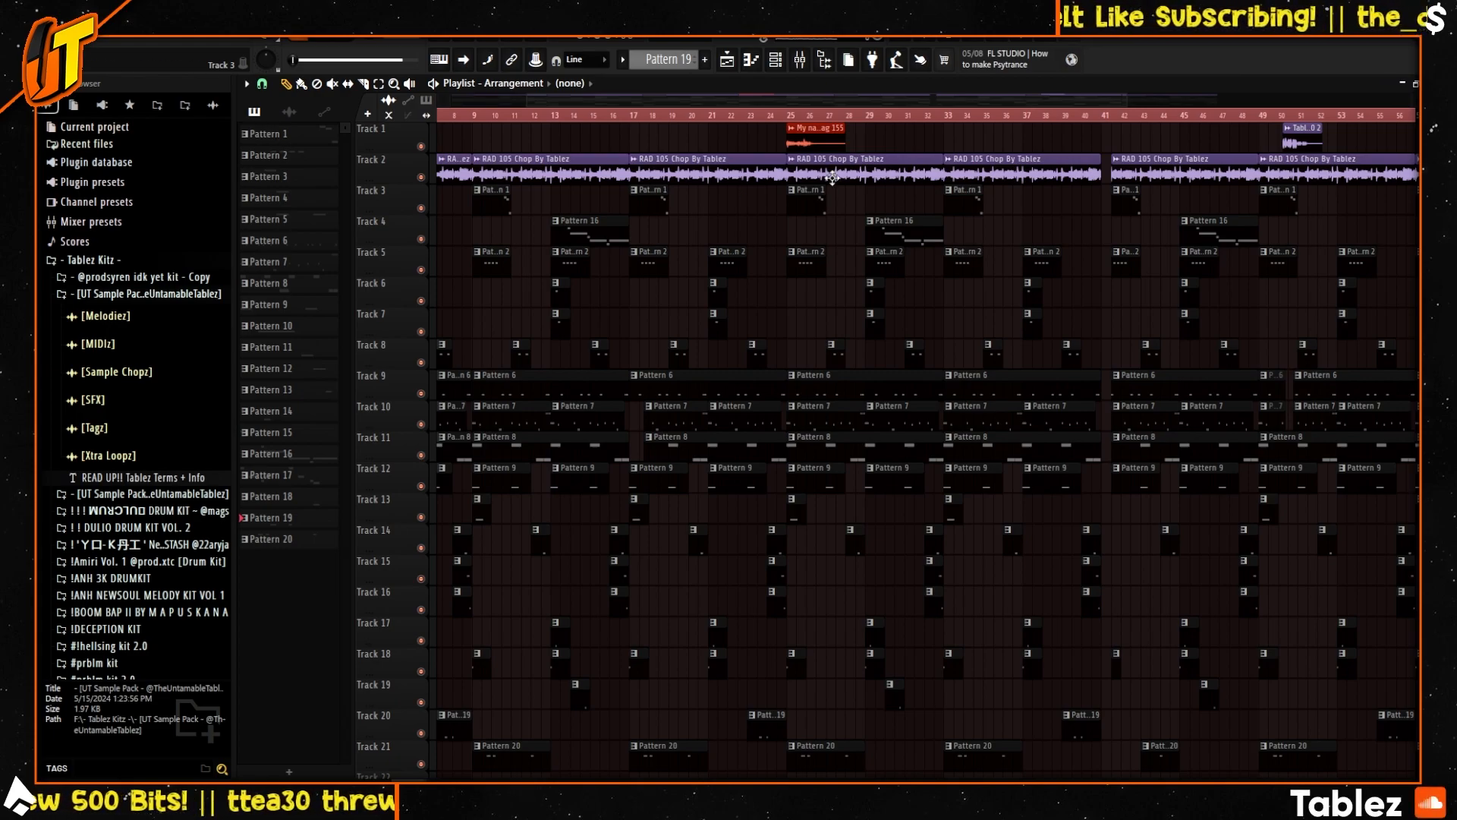
pyautogui.keyDown('ctrl'); pyautogui.rightClick(486, 139); pyautogui.keyUp('ctrl')
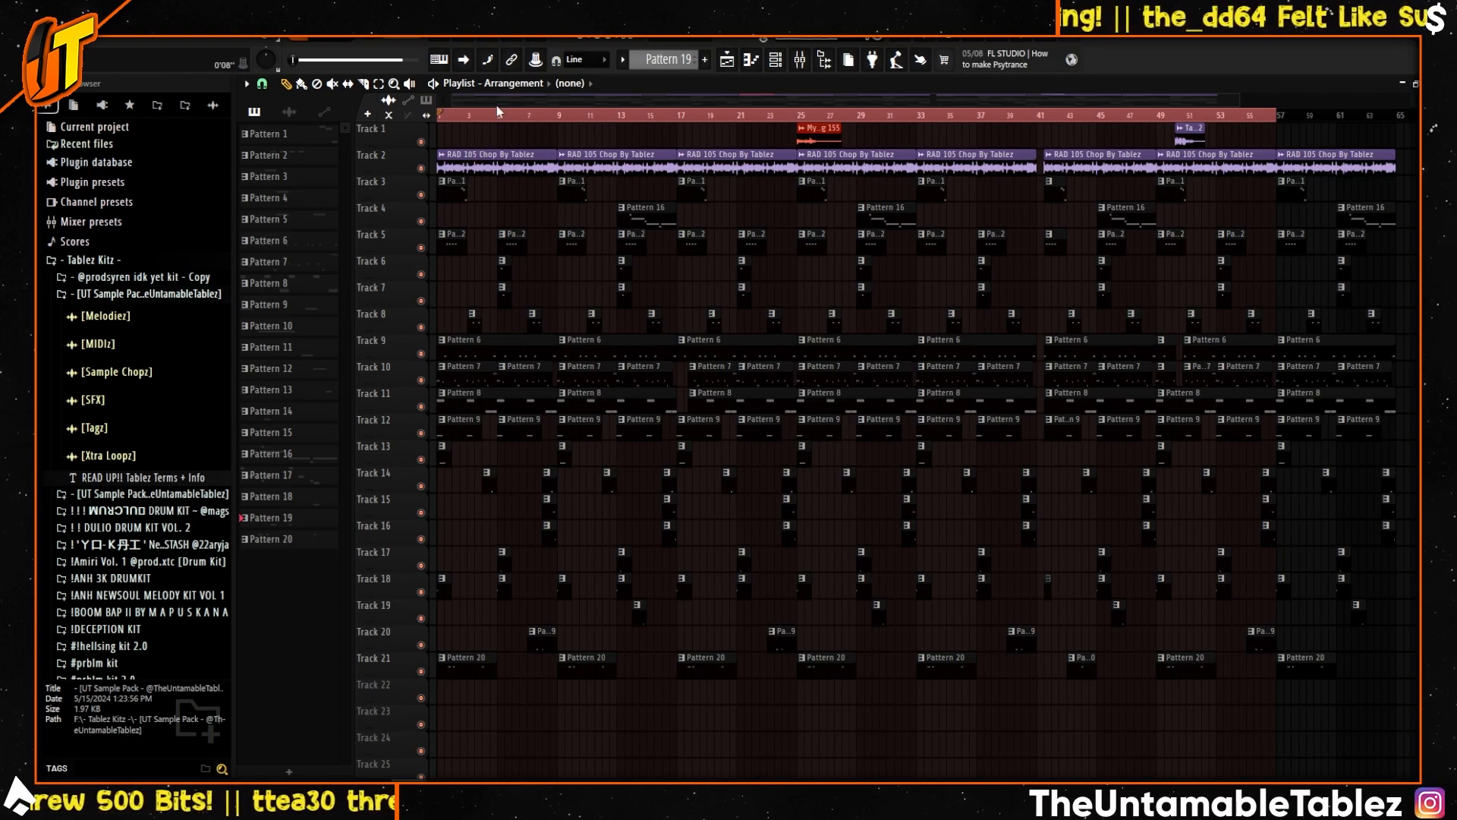
pyautogui.moveTo(1240, 100); pyautogui.dragTo(645, 150)
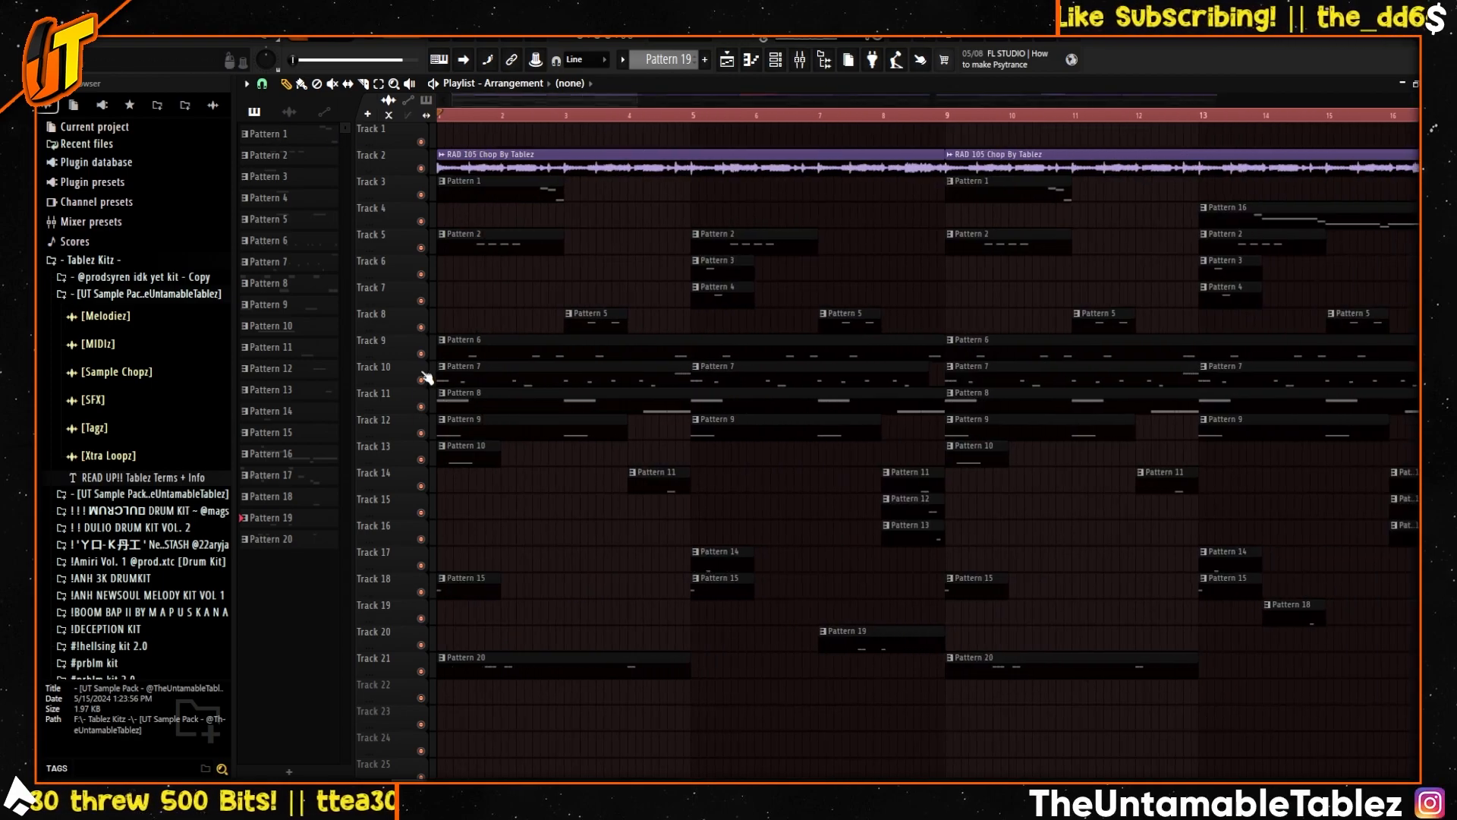
pyautogui.rightClick(422, 381)
pyautogui.doubleClick(545, 382)
pyautogui.scroll(4, 749, 393)
pyautogui.scroll(-1, 749, 385)
pyautogui.press('space')
pyautogui.moveTo(709, 169); pyautogui.dragTo(599, 184)
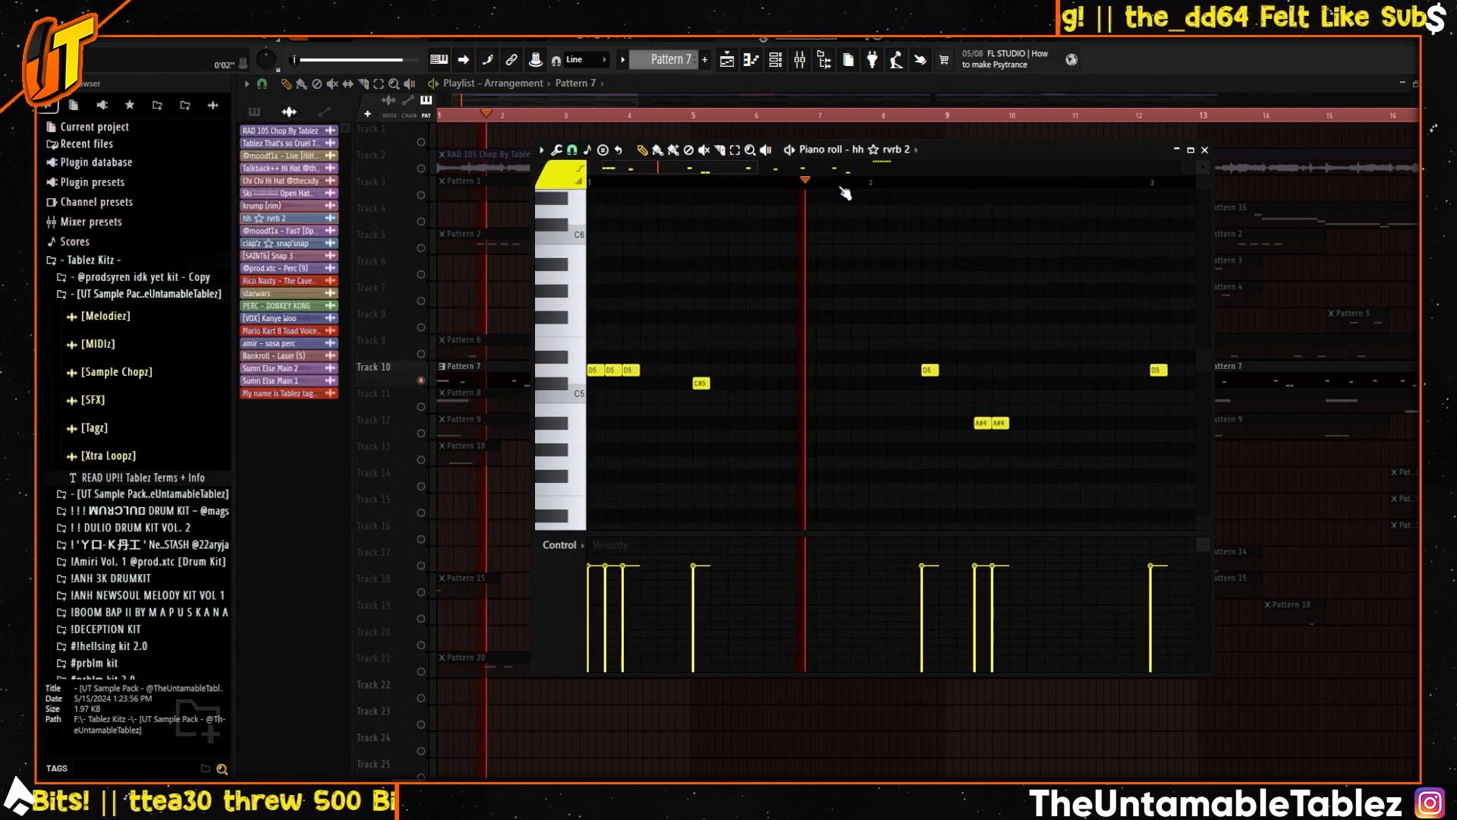
pyautogui.moveTo(756, 168); pyautogui.dragTo(955, 204)
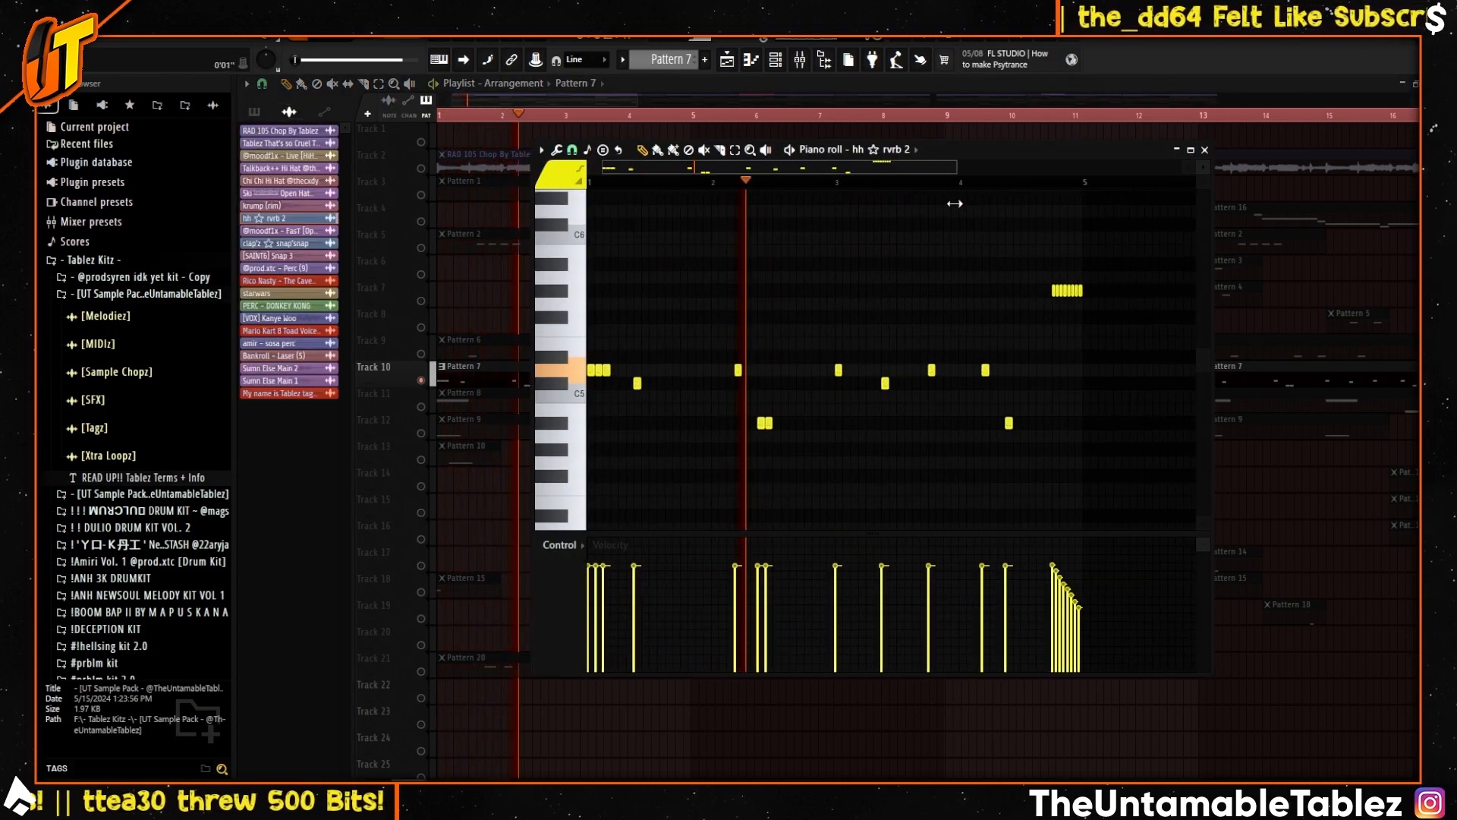
# - Turn on Track 9, listen to it, and open Pattern 6's notes
pyautogui.click(421, 353)
pyautogui.press('space')
pyautogui.press('space')
pyautogui.doubleClick(491, 347)
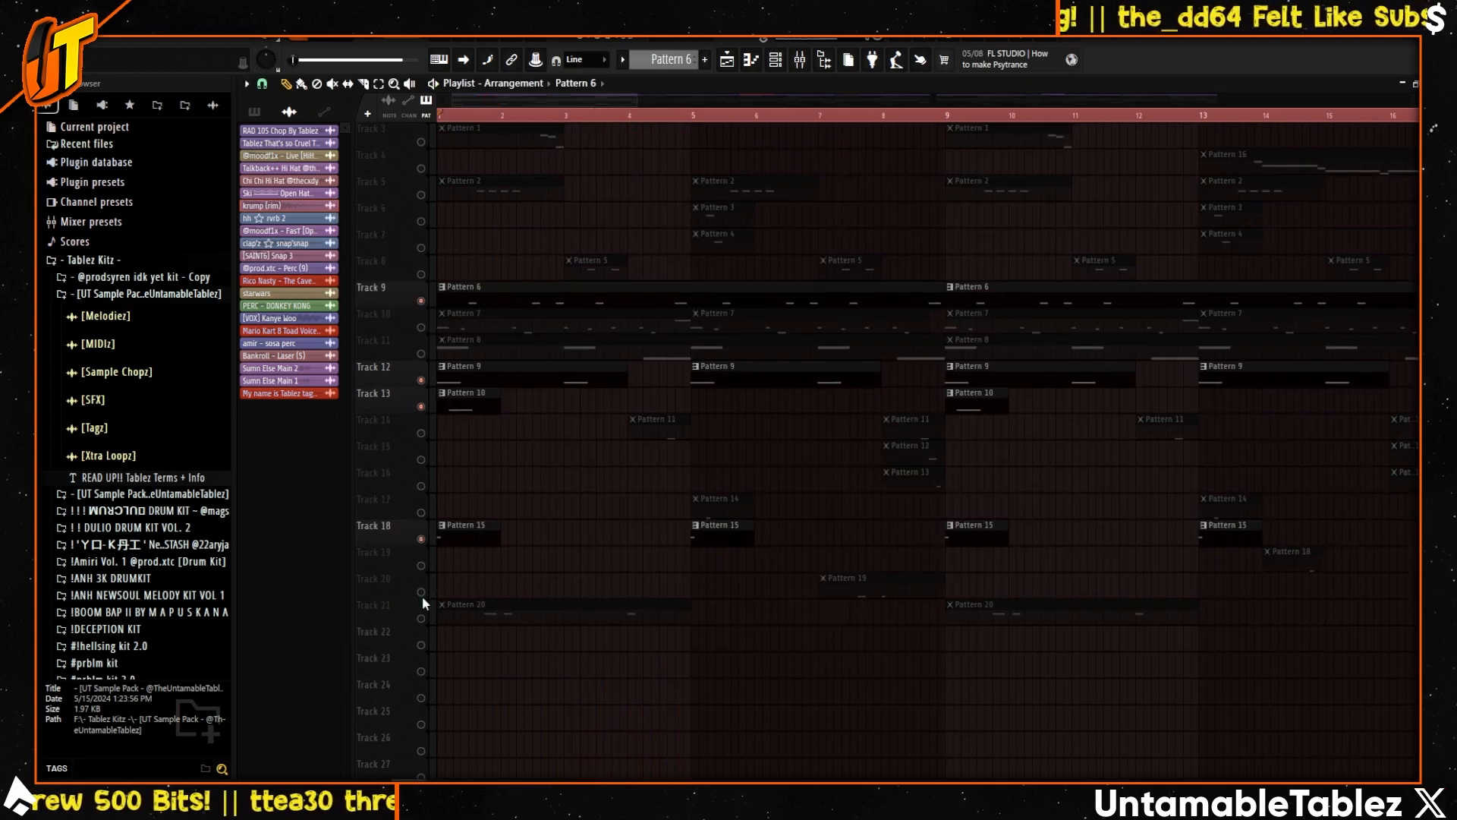
# - Open Pattern 15's Mario Kart 8 Toad Voice Fx note, play it with the active tracks, and close the piano roll
pyautogui.scroll(1, 423, 601)
pyautogui.doubleClick(481, 553)
pyautogui.scroll(1, 896, 213)
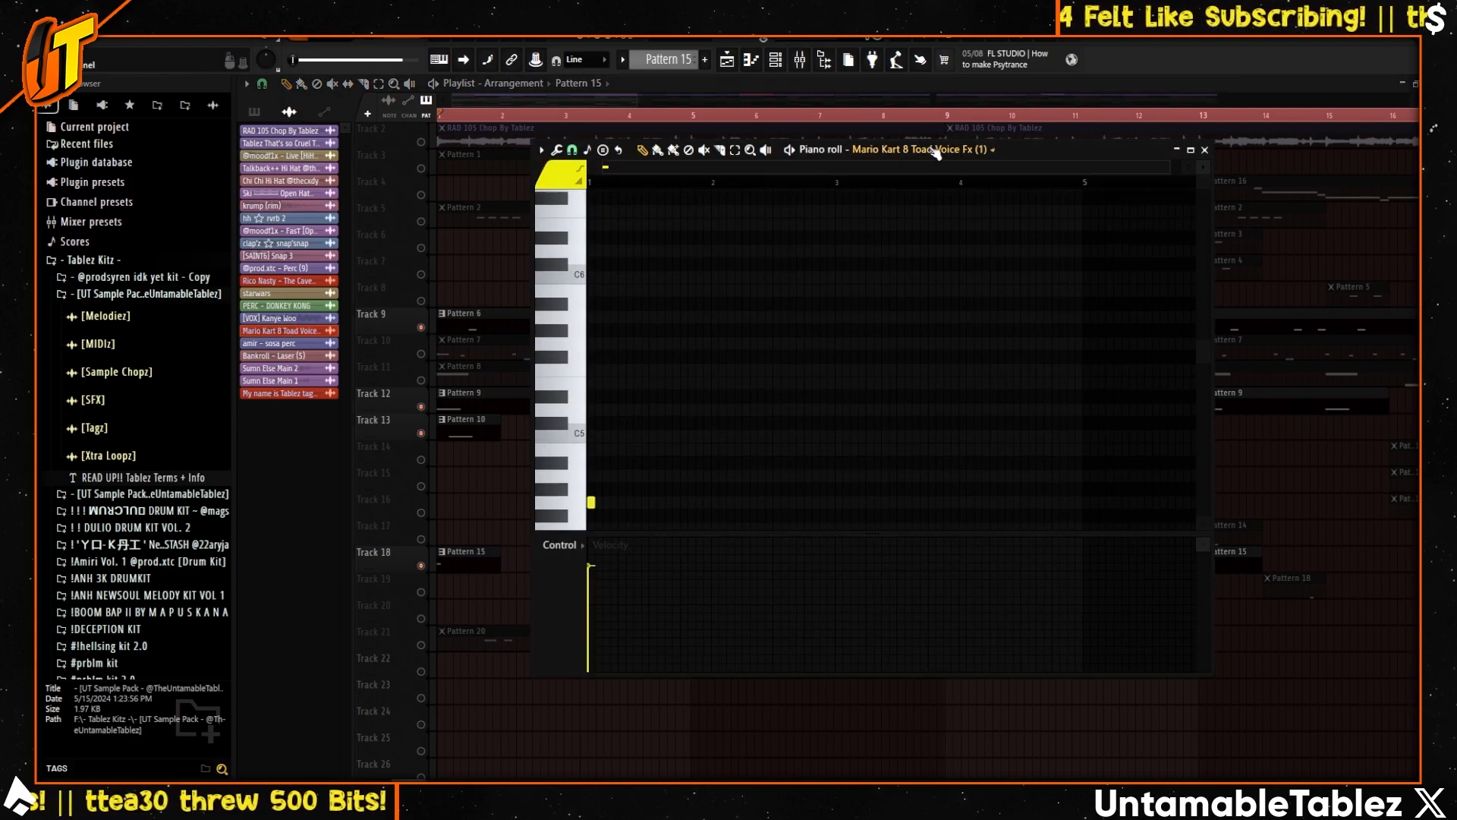
pyautogui.press('space')
pyautogui.scroll(-2, 643, 378)
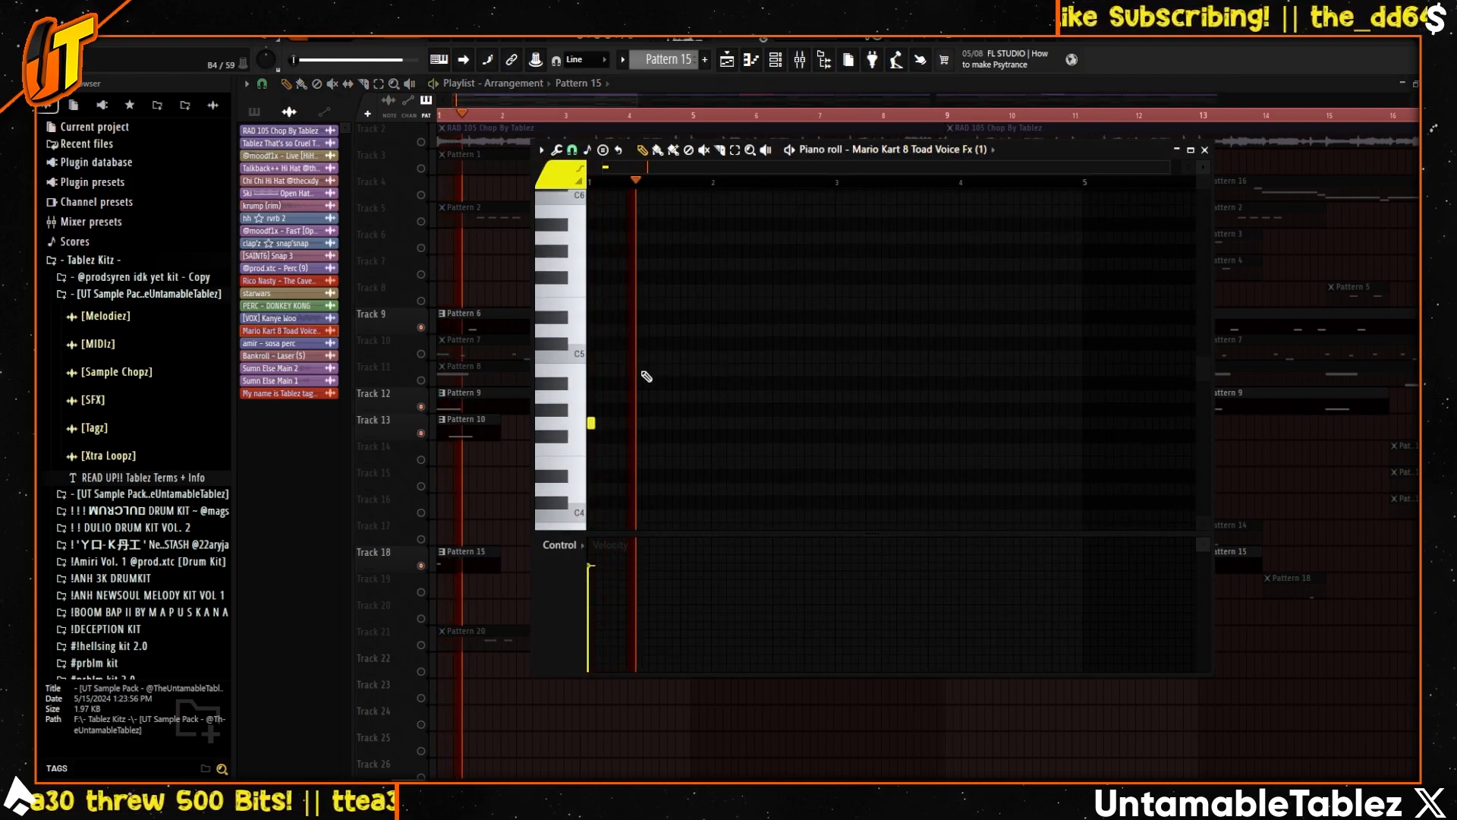
pyautogui.click(1205, 151)
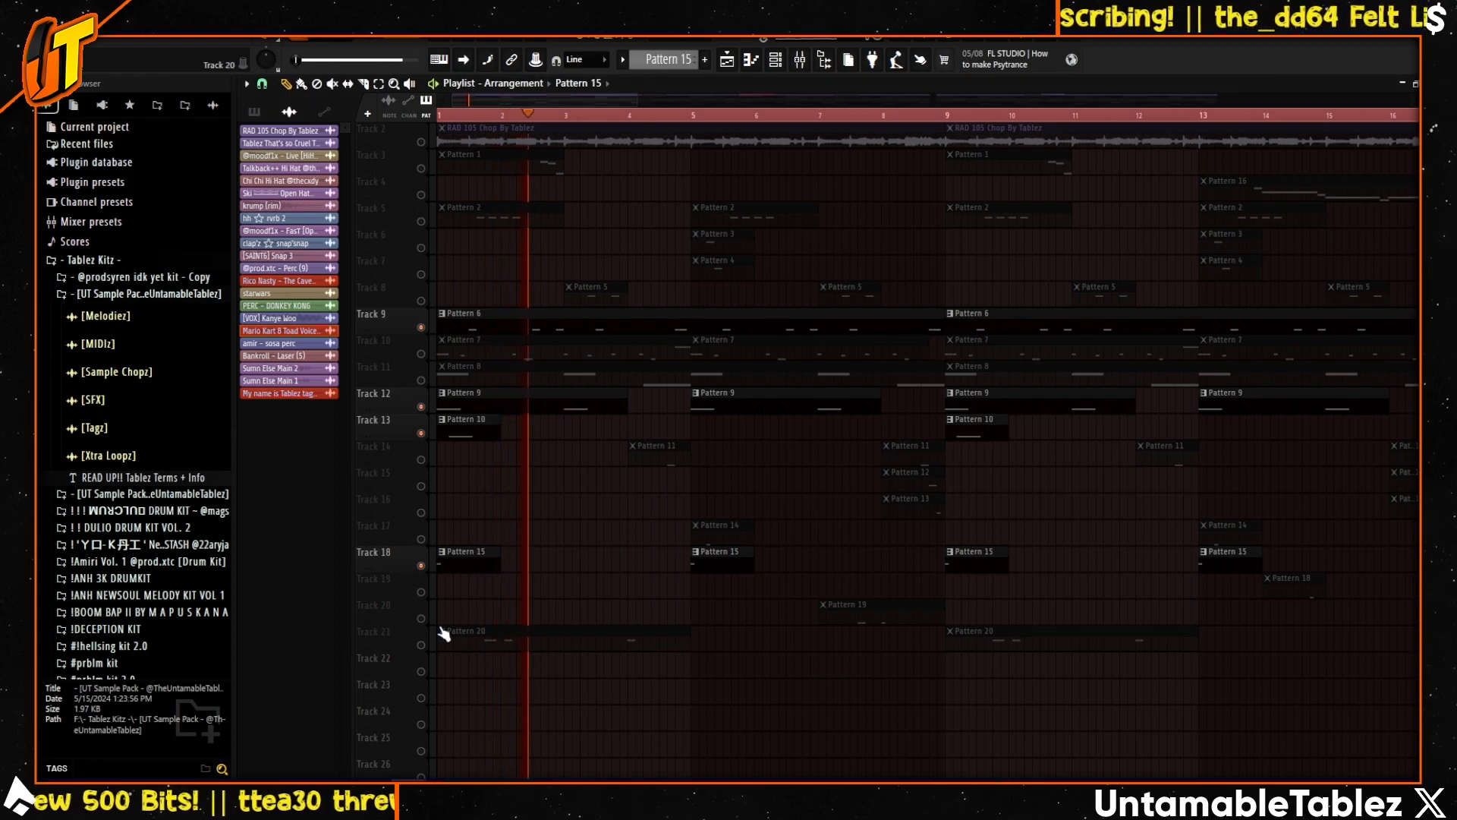
# - Unmute Tracks 21 and 14, play Pattern 20's Bankroll - Laser (5) notes, and inspect Patterns 2 and 11
pyautogui.click(420, 644)
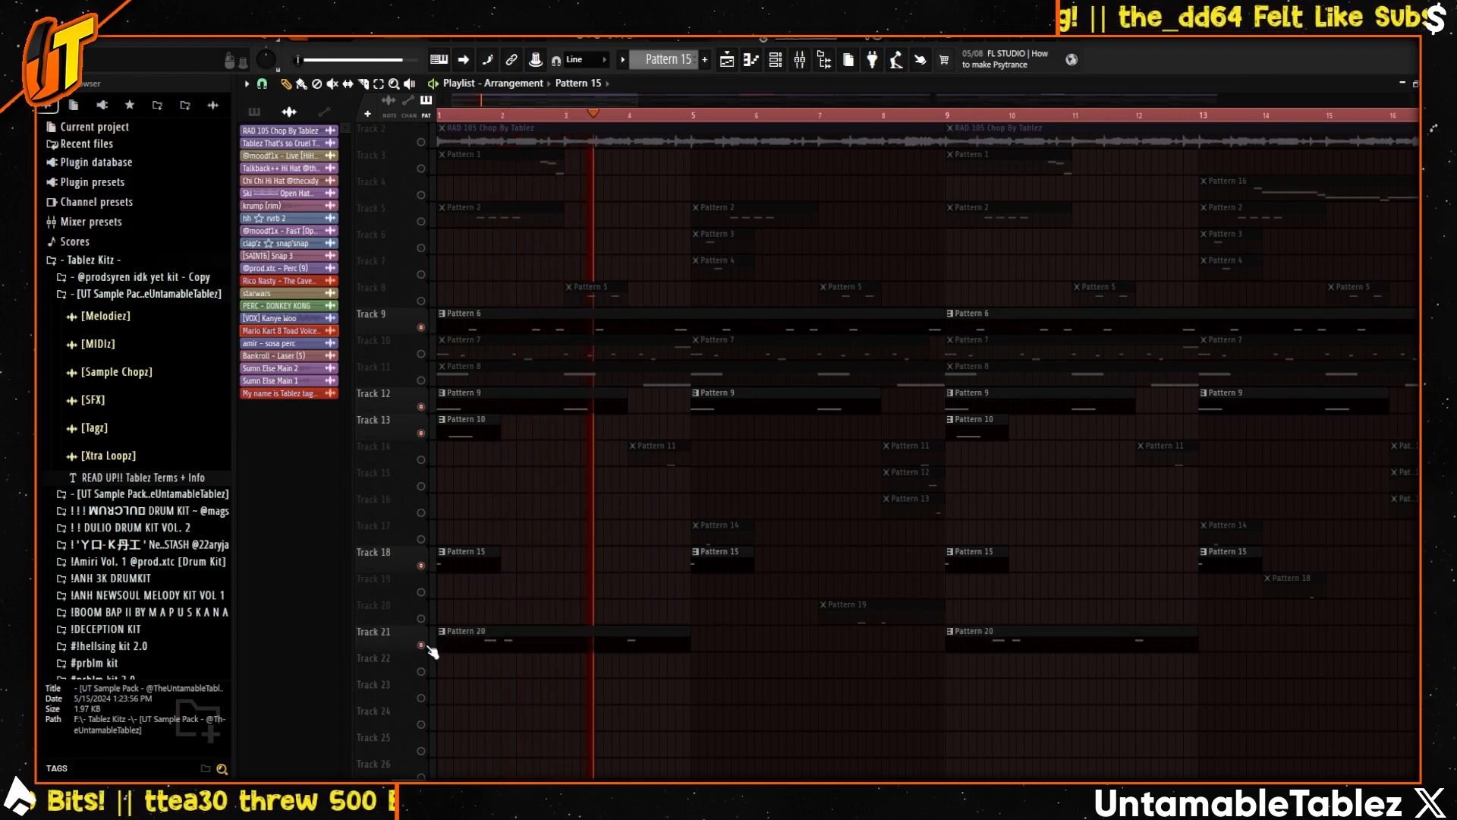
pyautogui.click(421, 460)
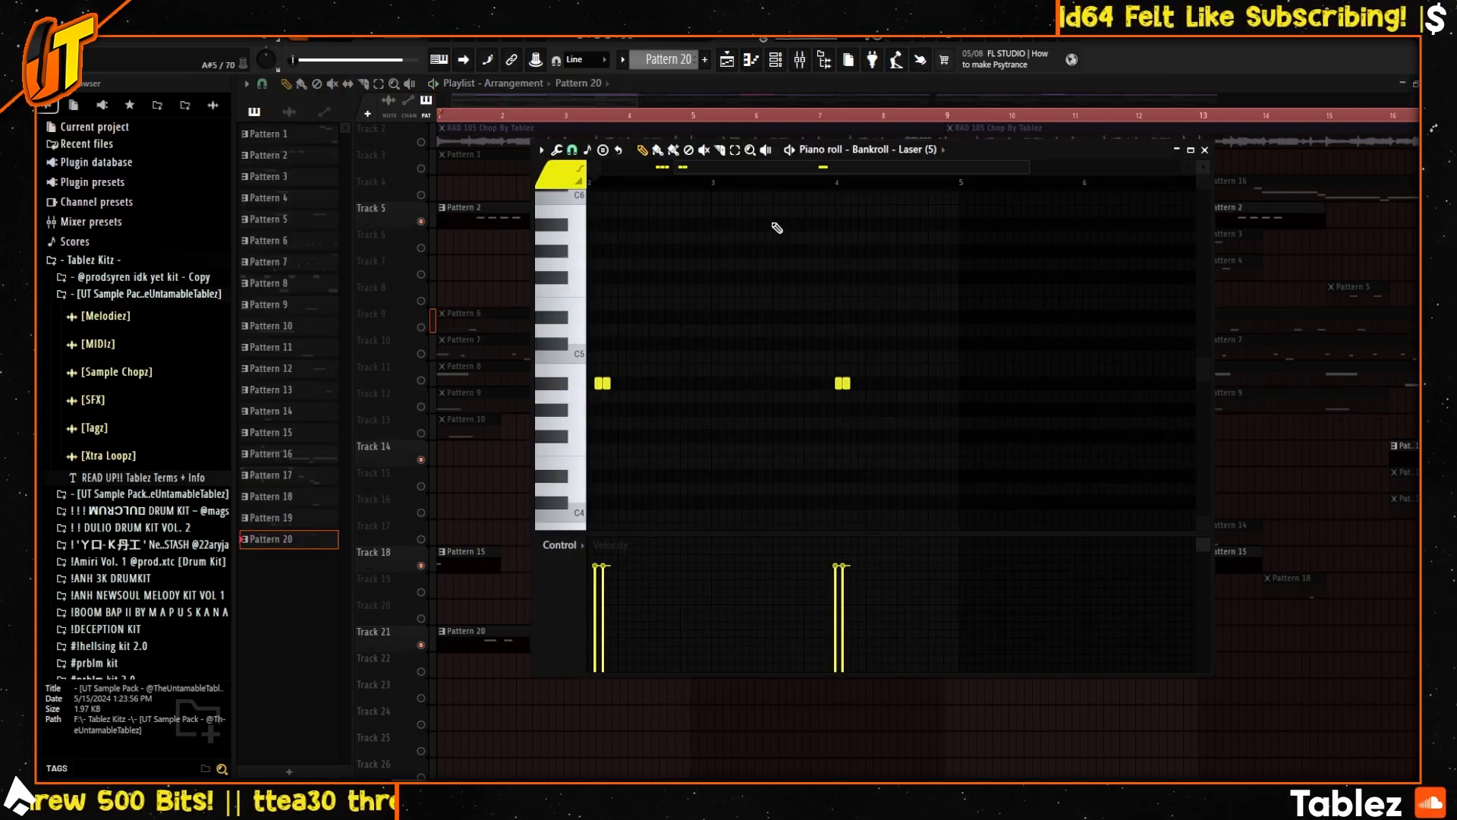
pyautogui.moveTo(773, 169); pyautogui.dragTo(652, 169)
pyautogui.press('space')
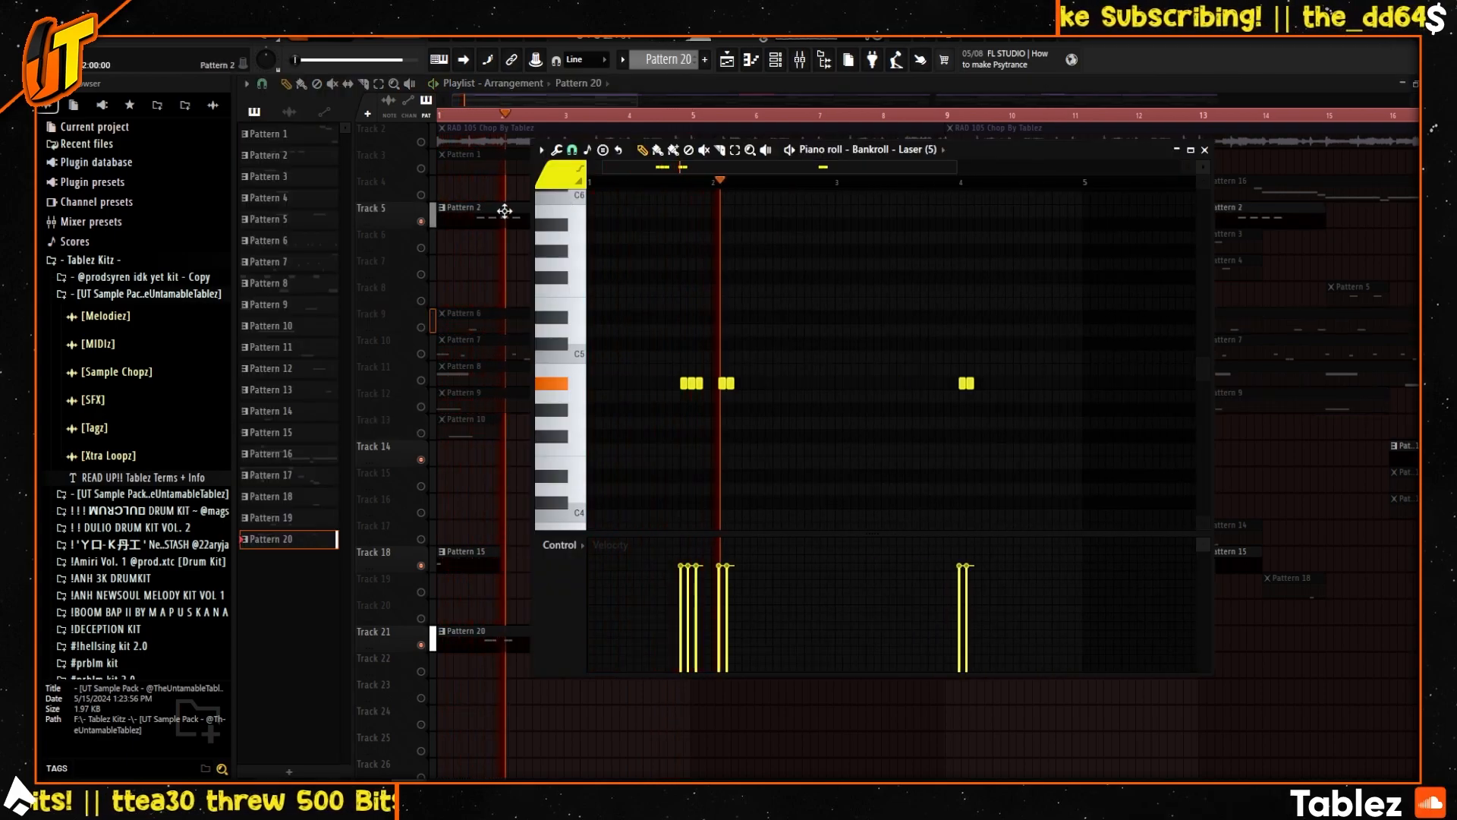
pyautogui.click(513, 216)
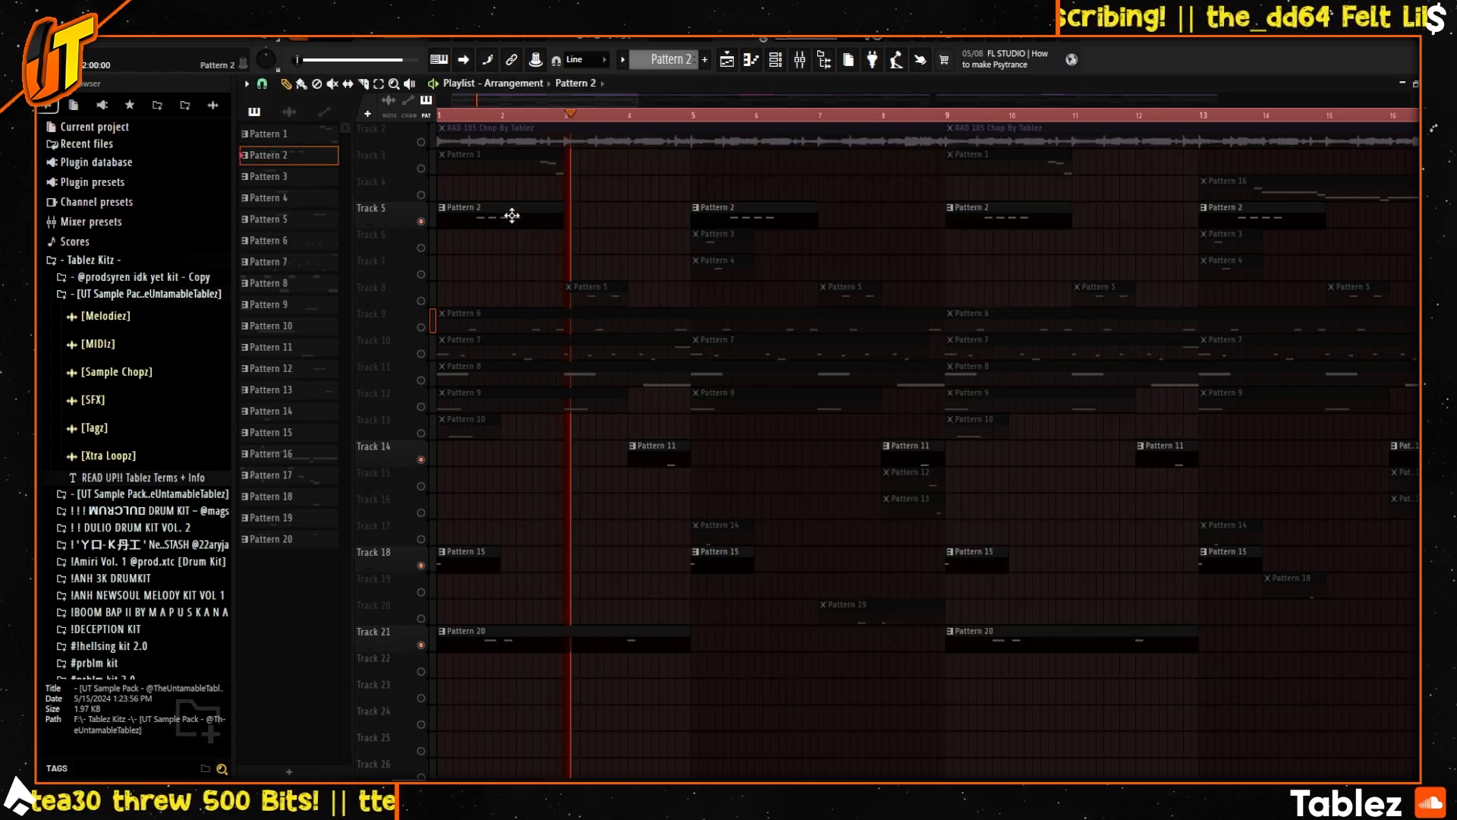
pyautogui.doubleClick(657, 458)
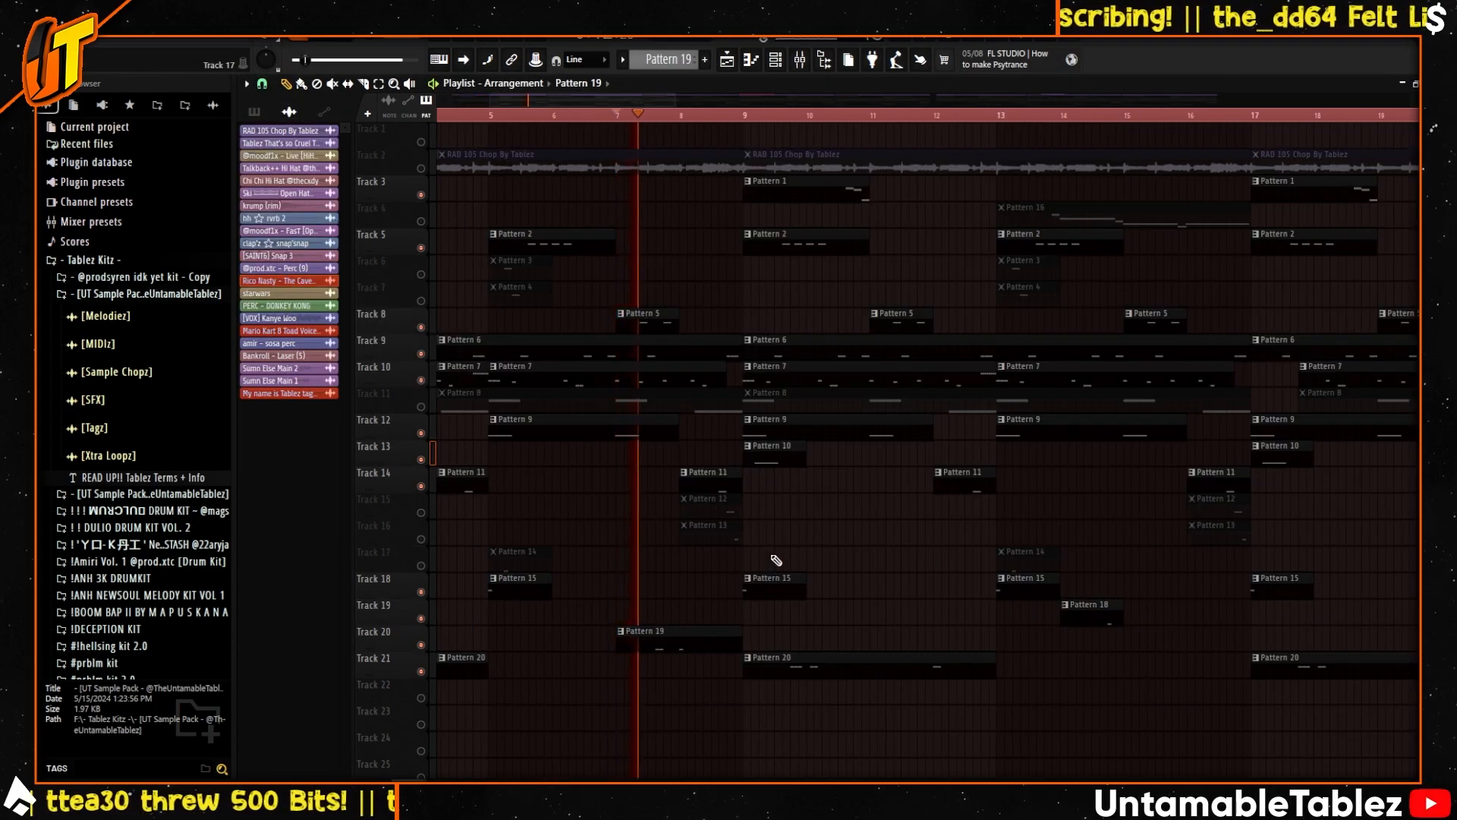
# - Unmute Tracks 15 and 16, and set the playback position just before bar 9
pyautogui.click(421, 513)
pyautogui.click(421, 539)
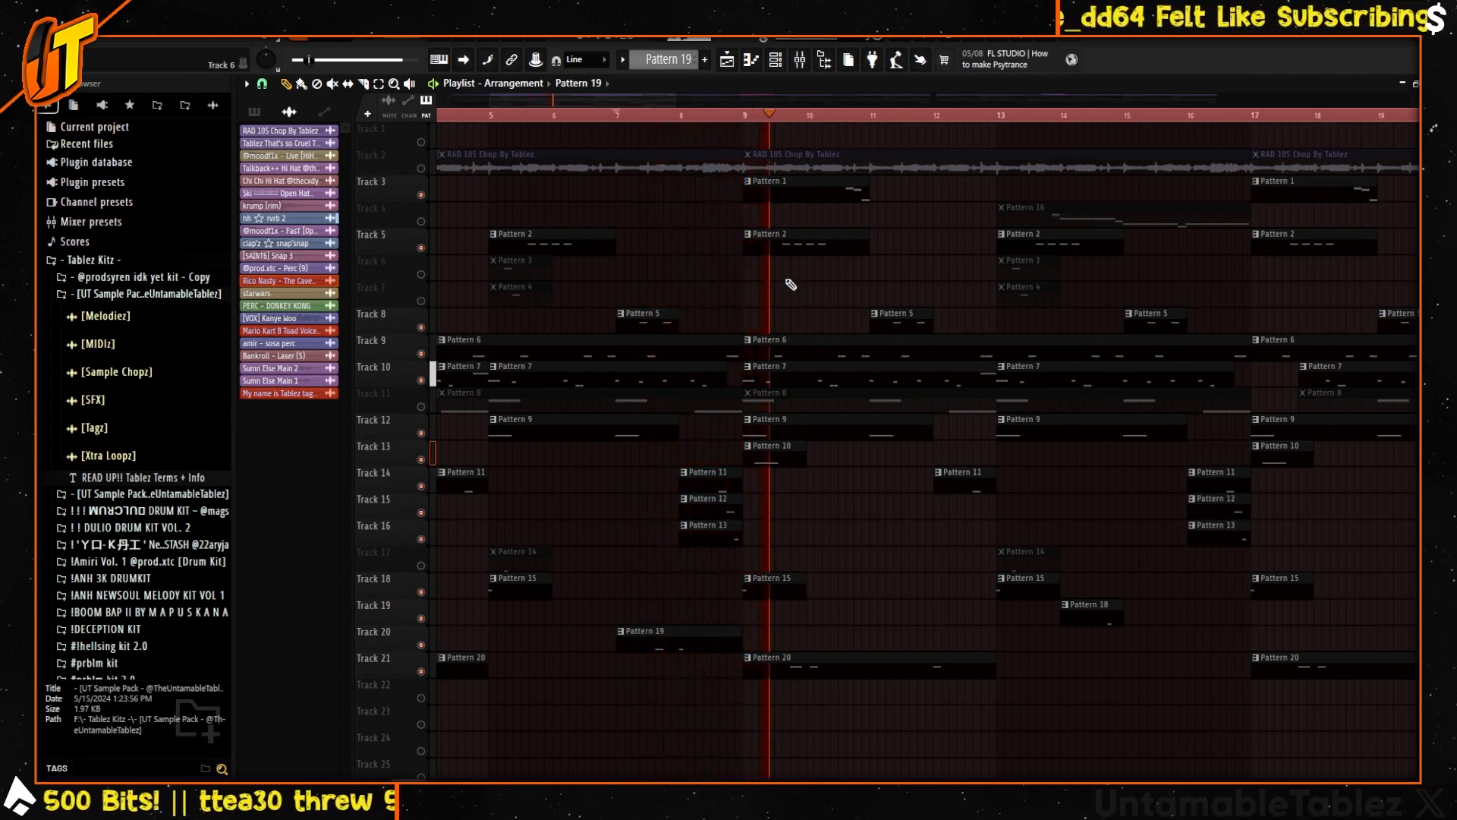
pyautogui.click(720, 116)
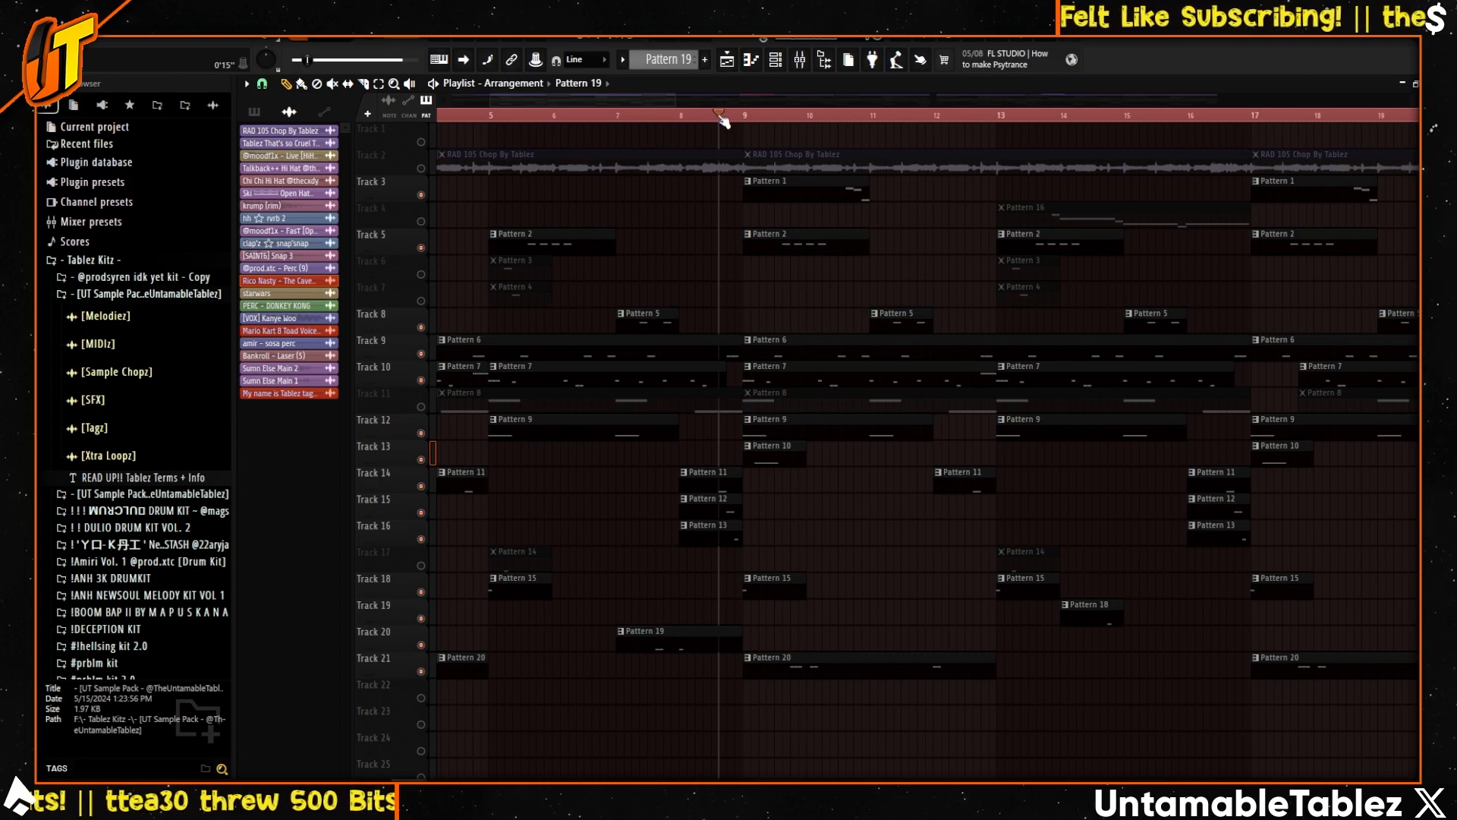
# - Inspect the starwars notes in Pattern 12 and the PERC - DONKEY KONG note in Pattern 13, and resume playback of the arrangement
pyautogui.doubleClick(703, 517)
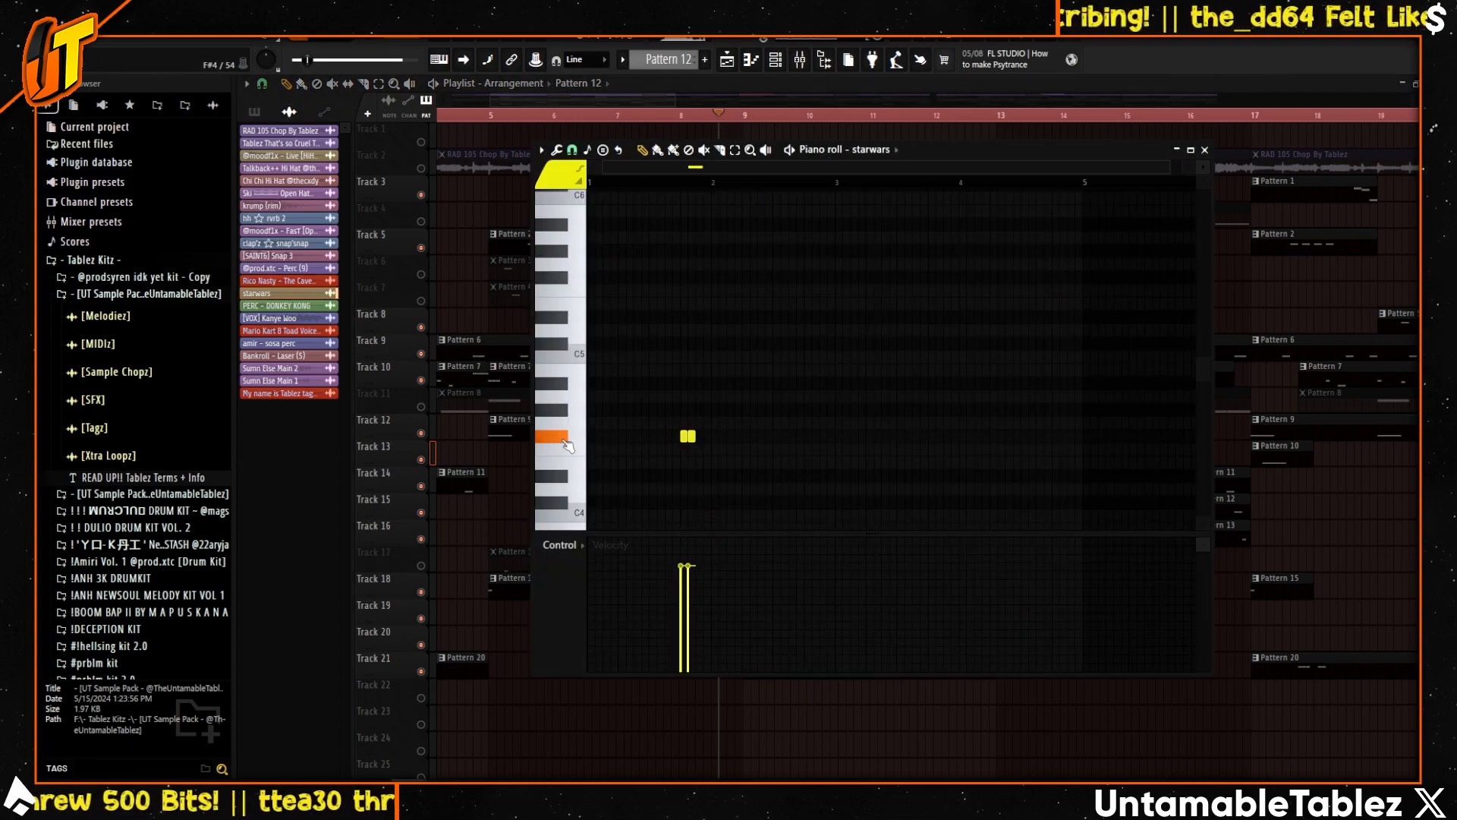
pyautogui.click(1209, 149)
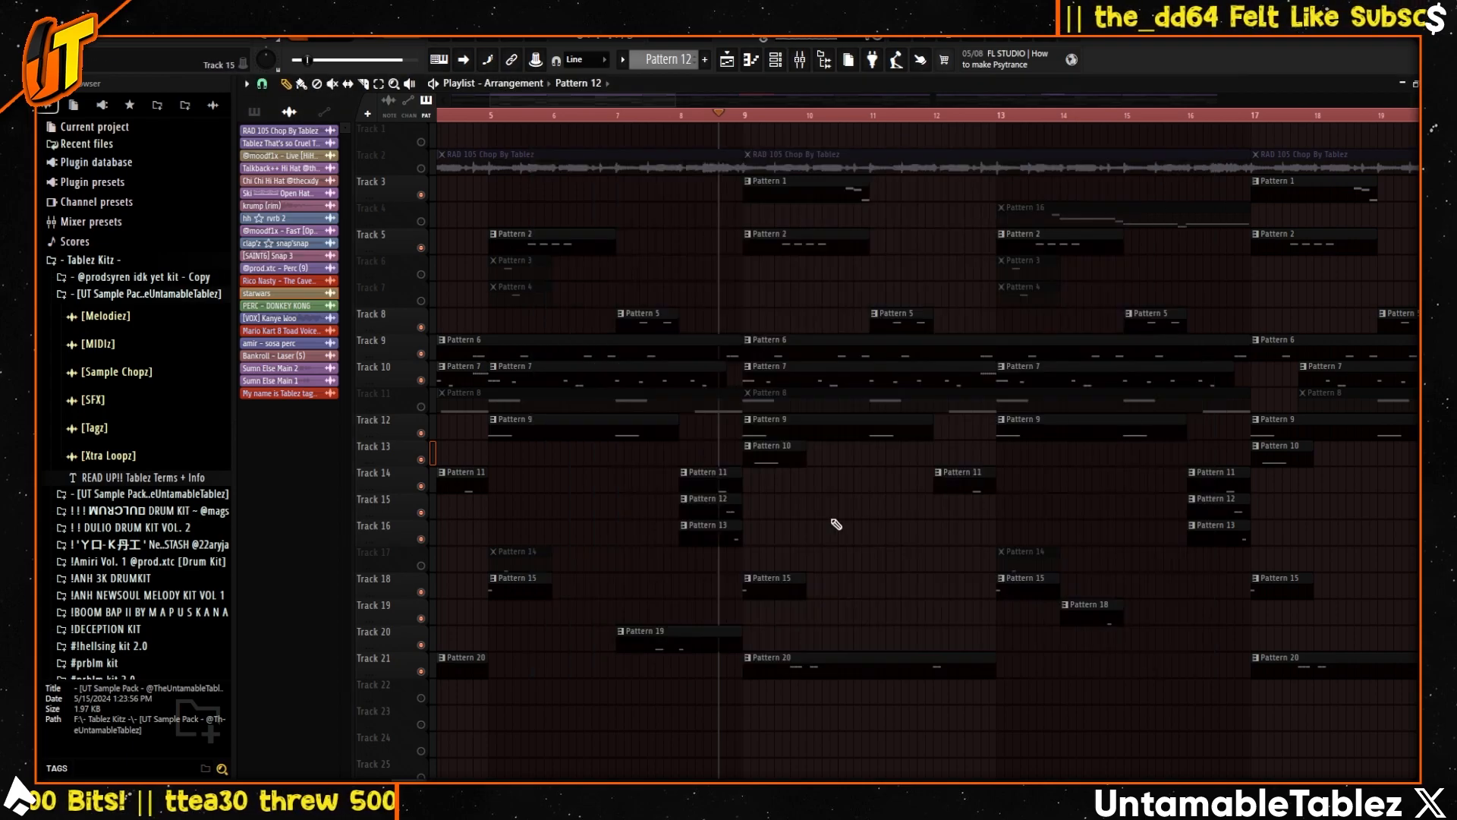
pyautogui.doubleClick(723, 532)
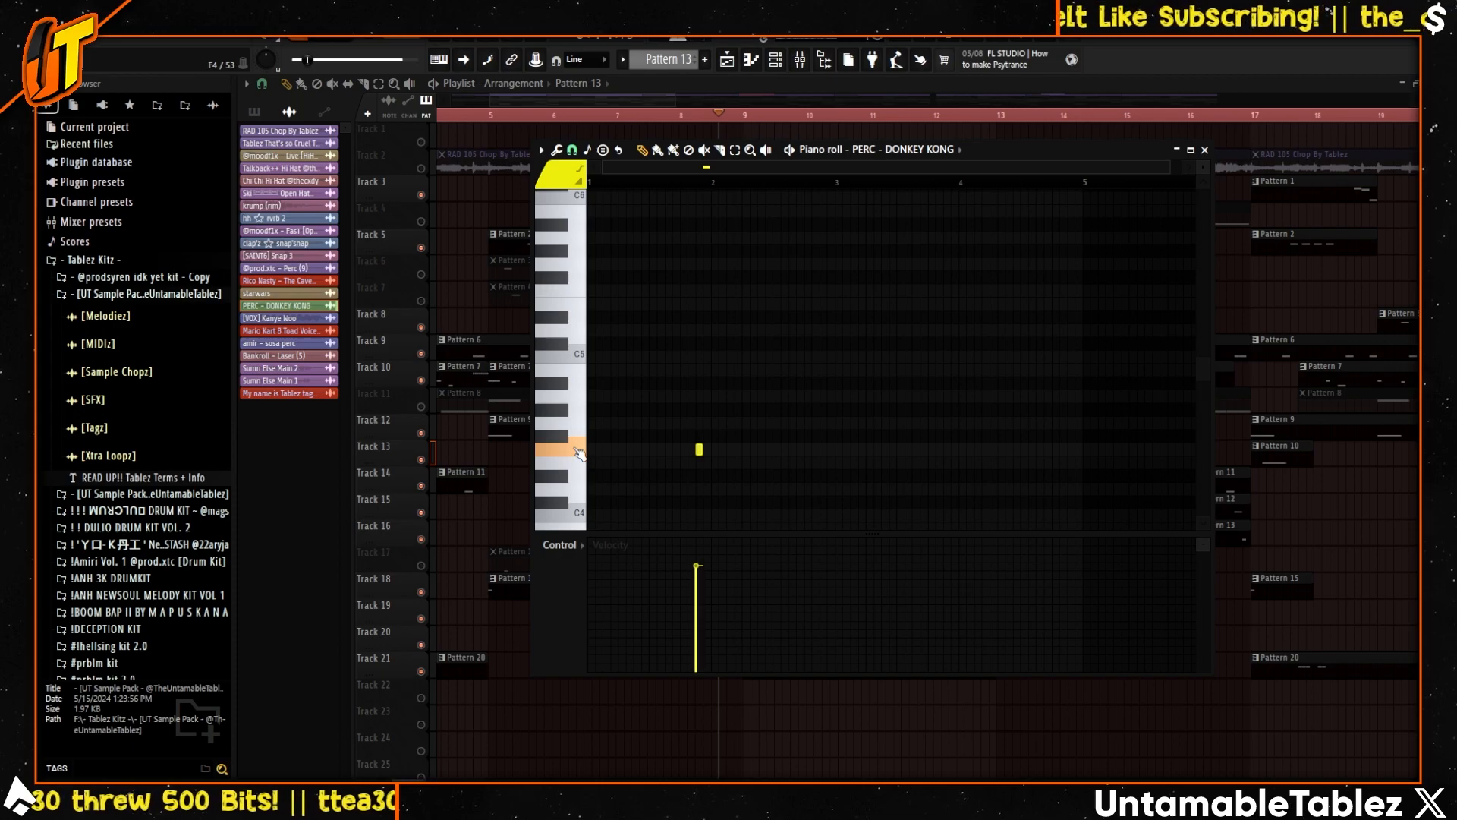
pyautogui.click(1205, 150)
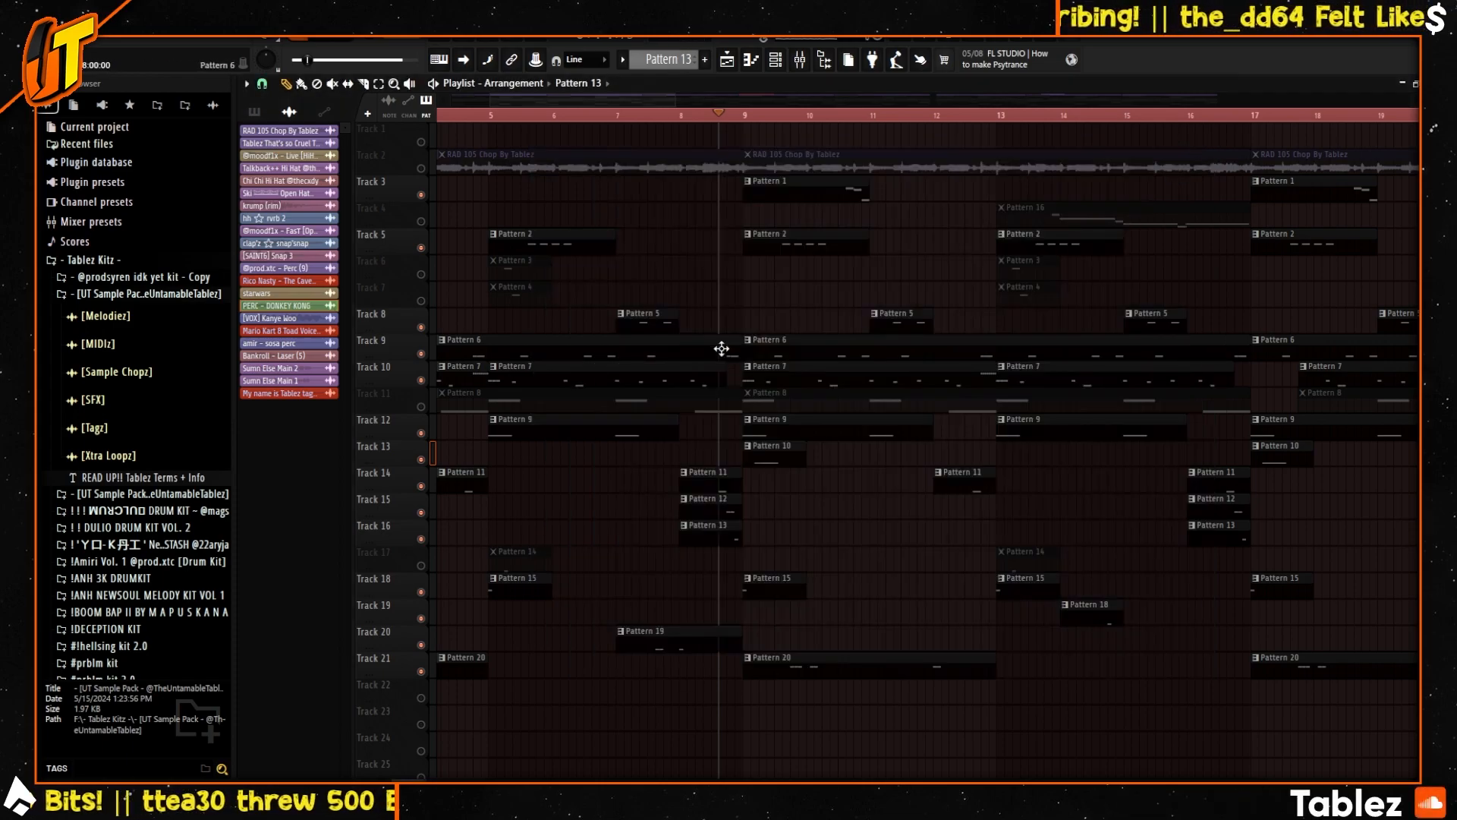
pyautogui.press('space')
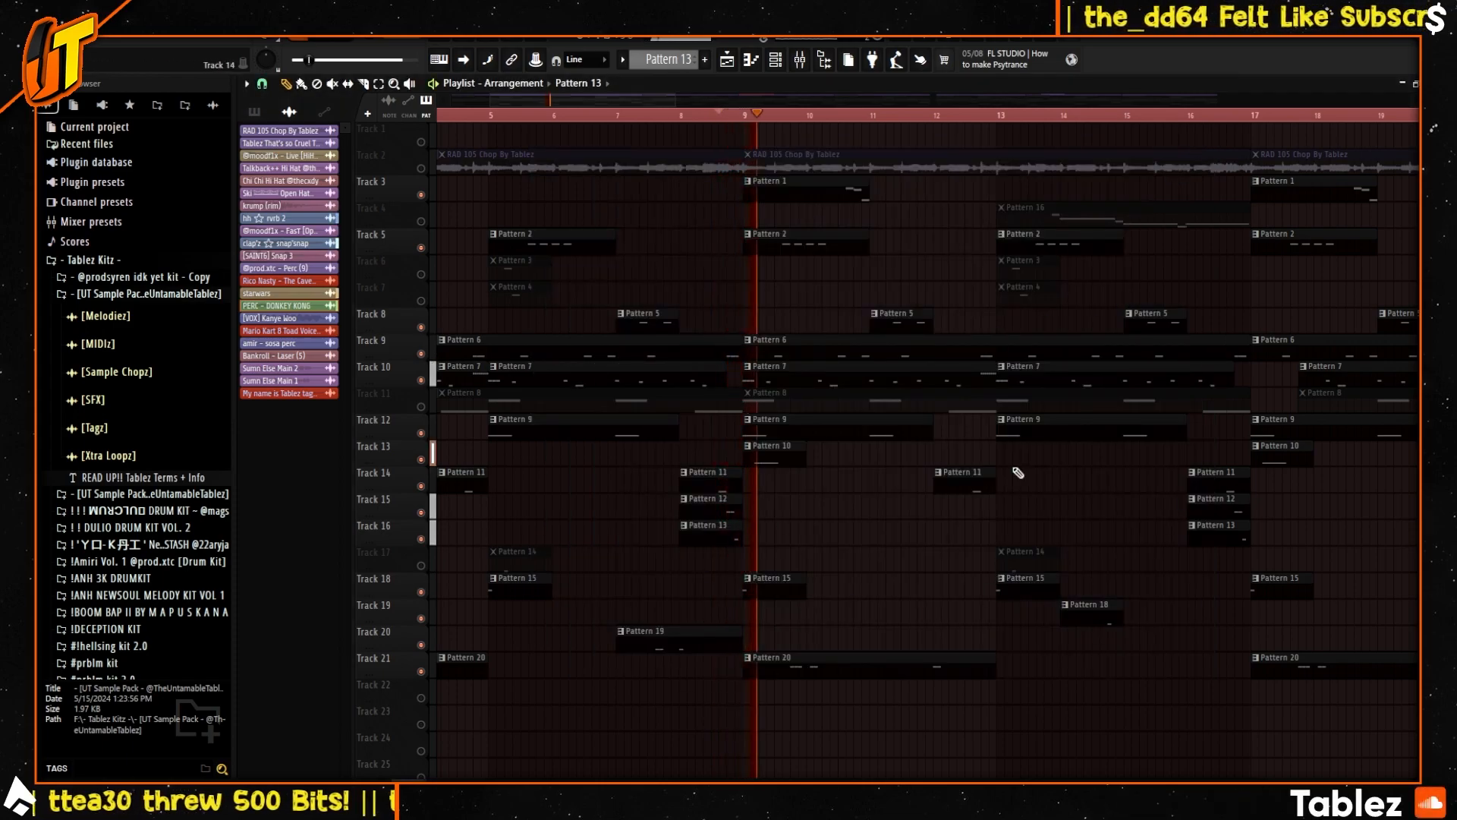
# - Unmute Track 9 alongside Track 11 and play the two tracks from the start of the arrangement
pyautogui.press('space')
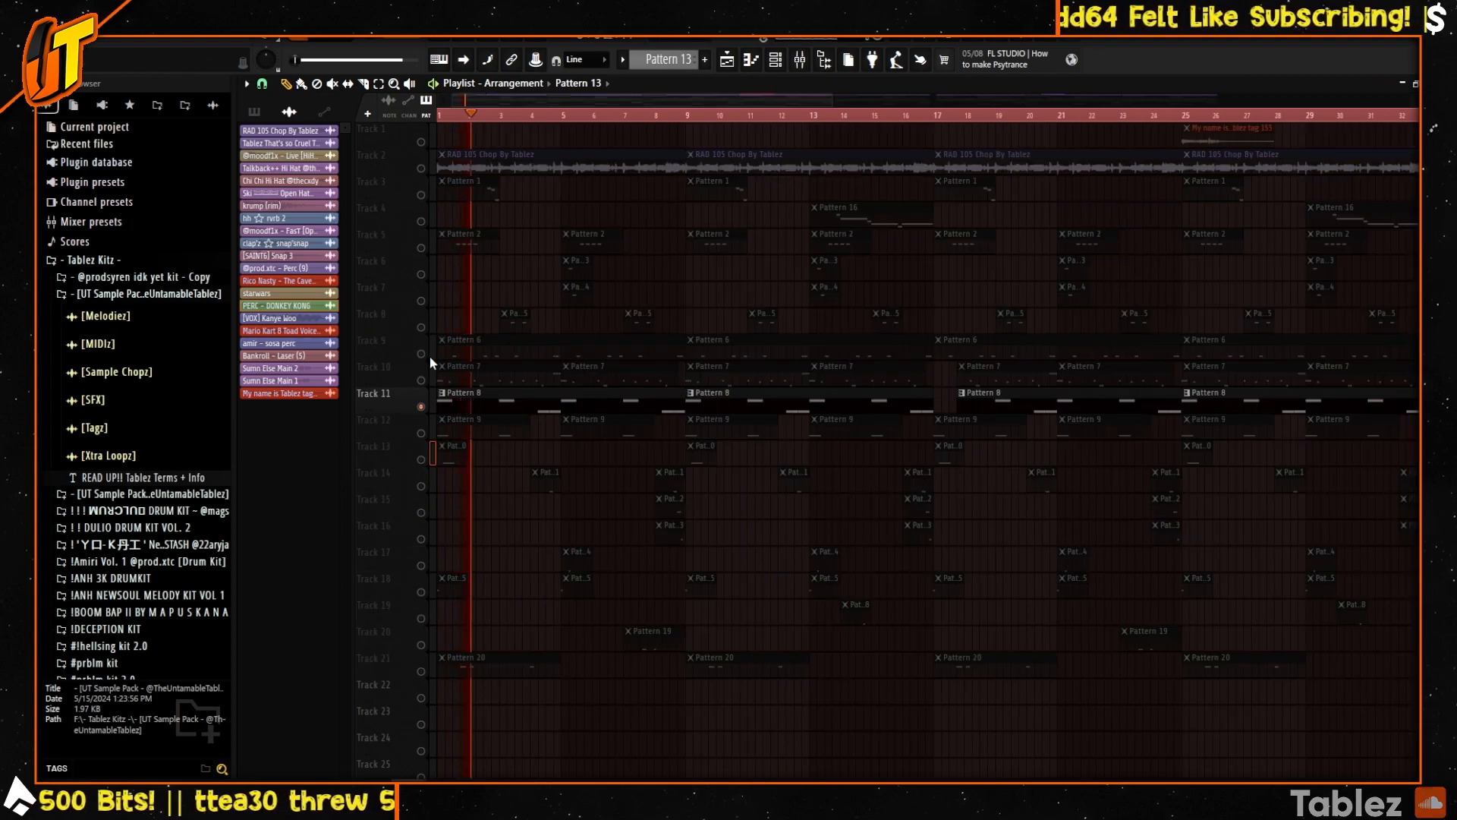
pyautogui.press('space')
pyautogui.click(422, 354)
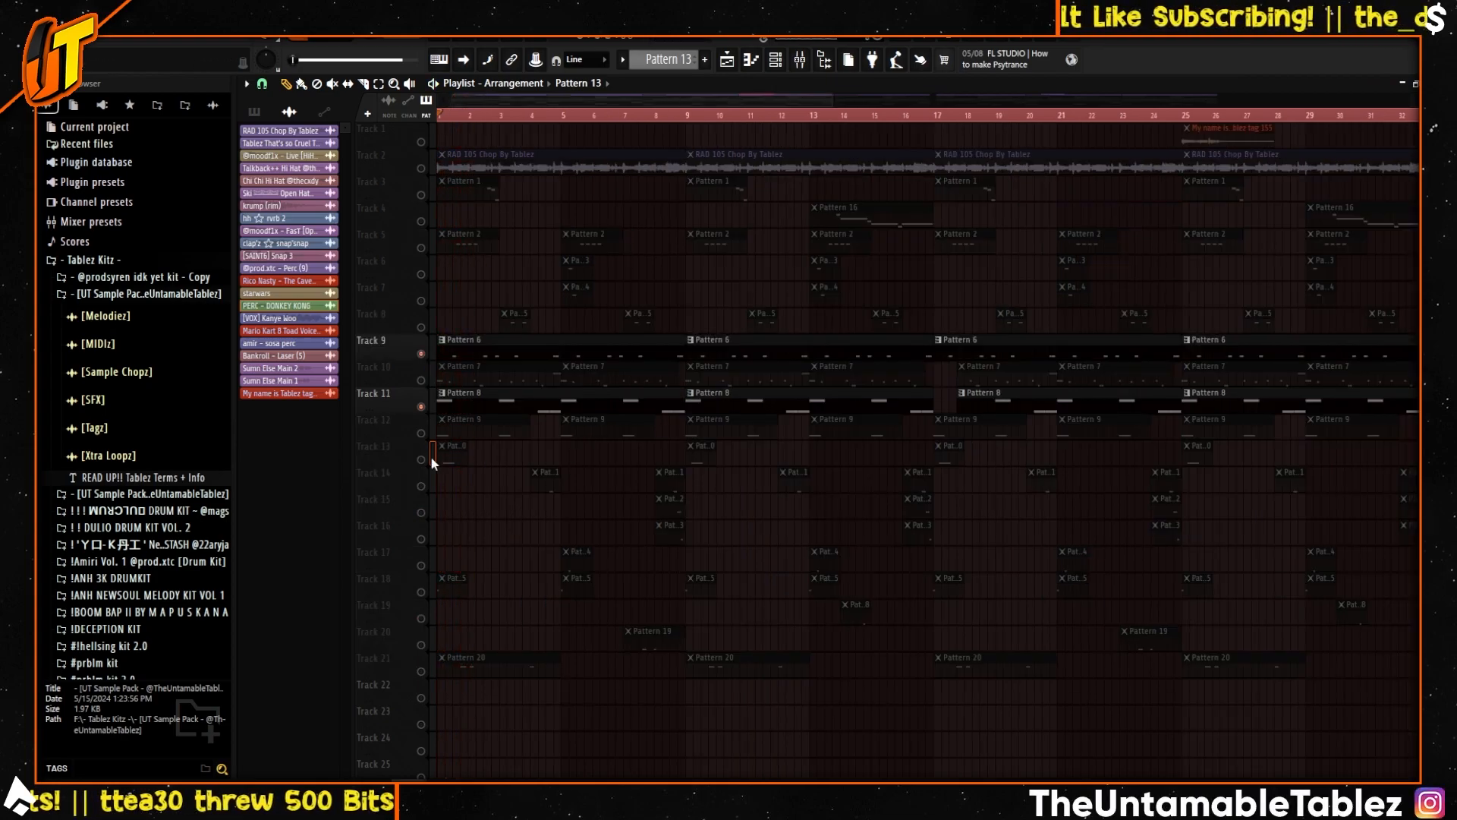
pyautogui.press('space')
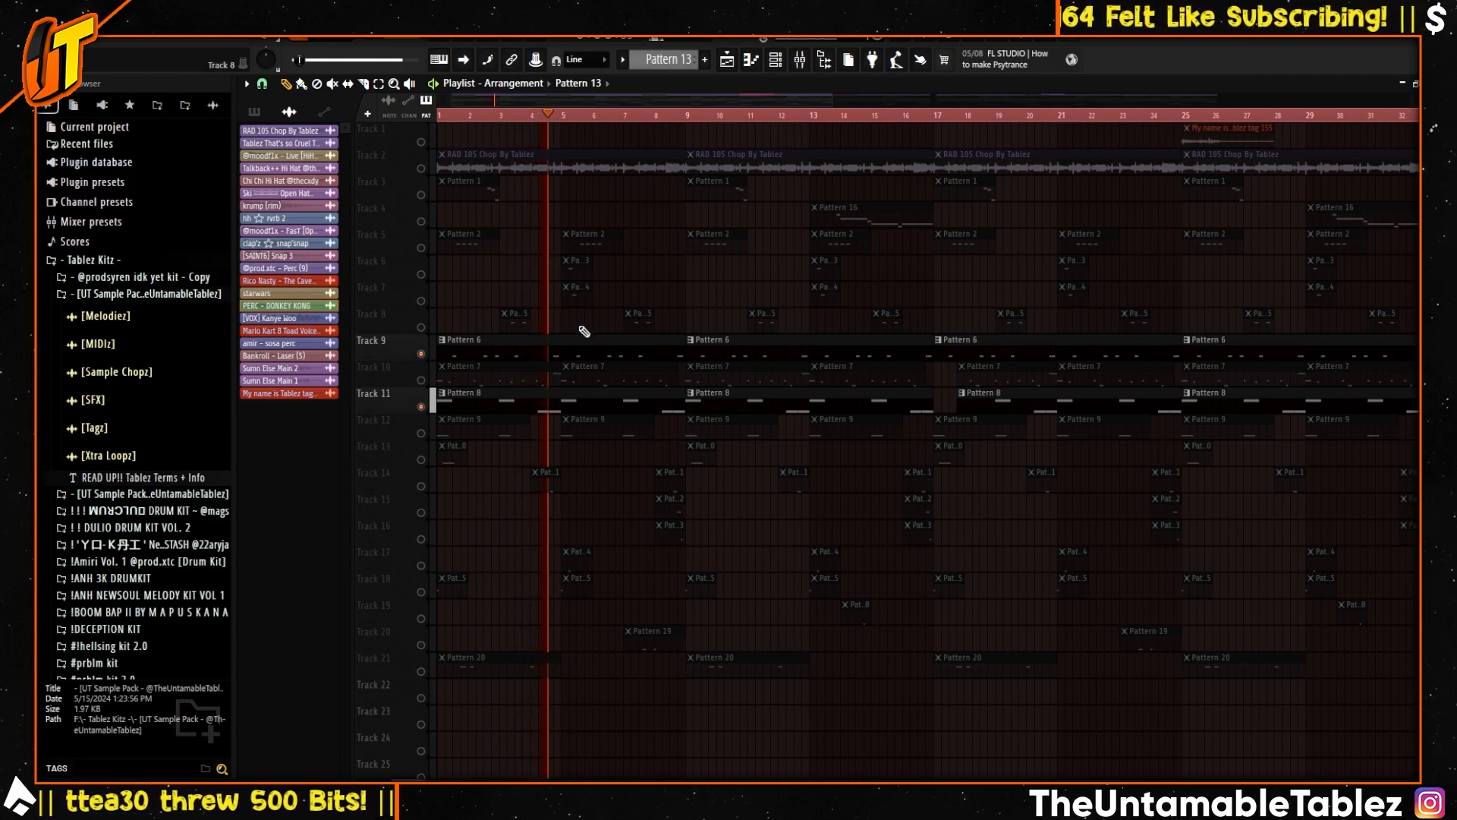
# - Stop playback and unmute all tracks in the playlist
pyautogui.press('space')
pyautogui.rightClick(423, 169)
pyautogui.rightClick(423, 169)
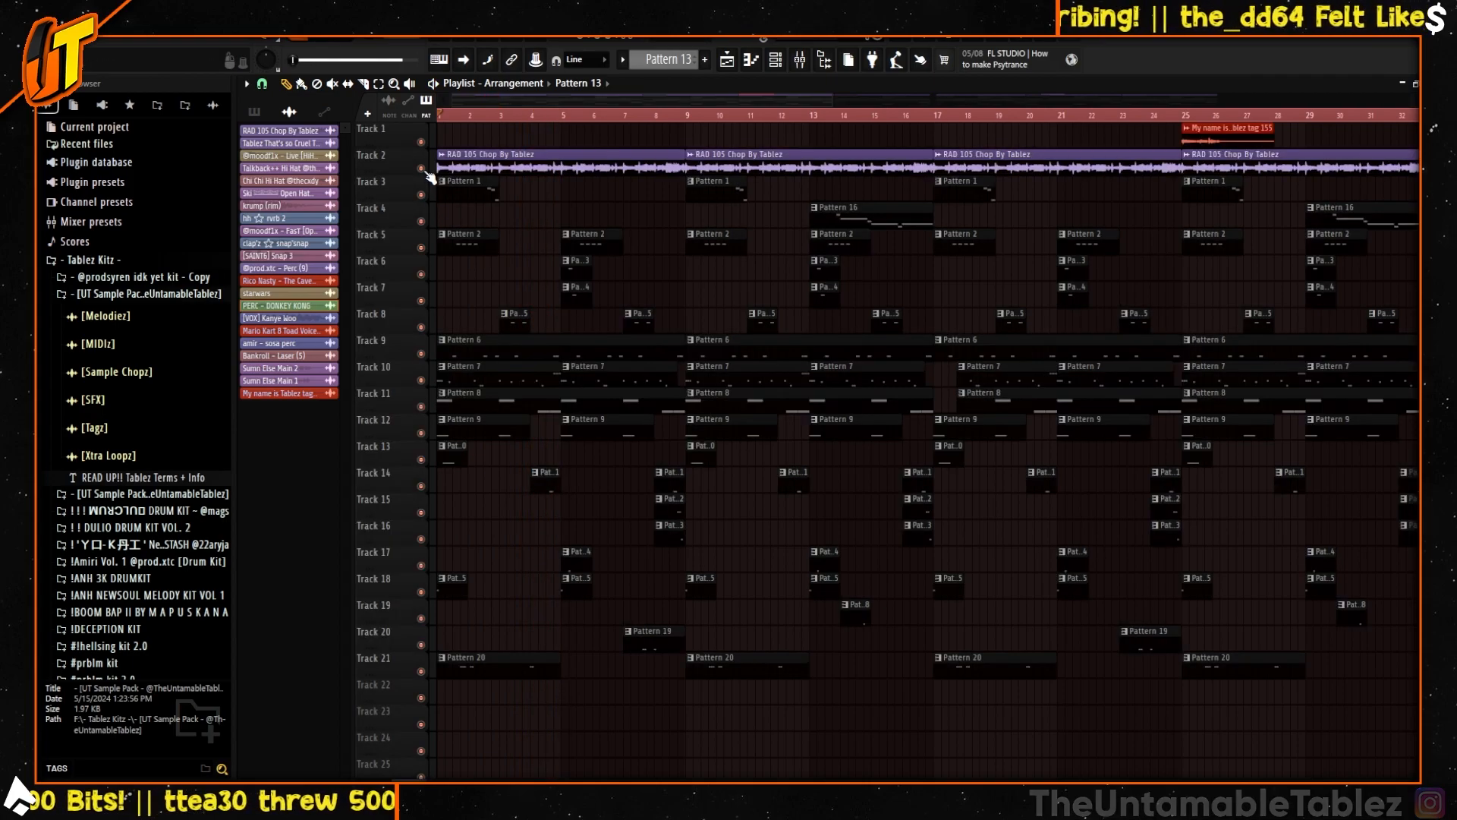
# - Examine the FabFilter Pro-Q 3 and Ozone 10 Imager effects on Insert 1 in the mixer
pyautogui.click(800, 59)
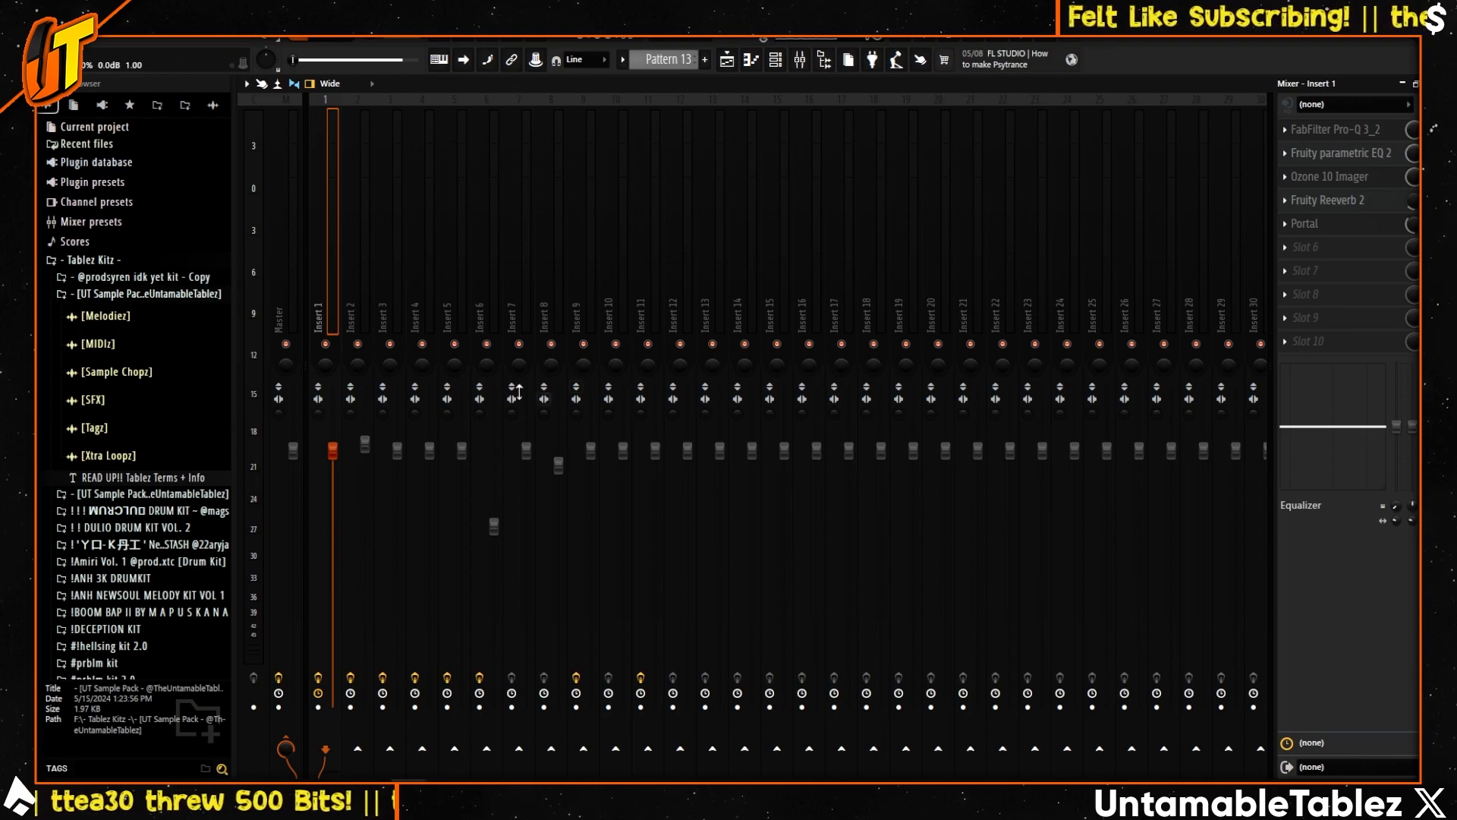
pyautogui.click(1335, 129)
pyautogui.click(903, 150)
pyautogui.click(1330, 177)
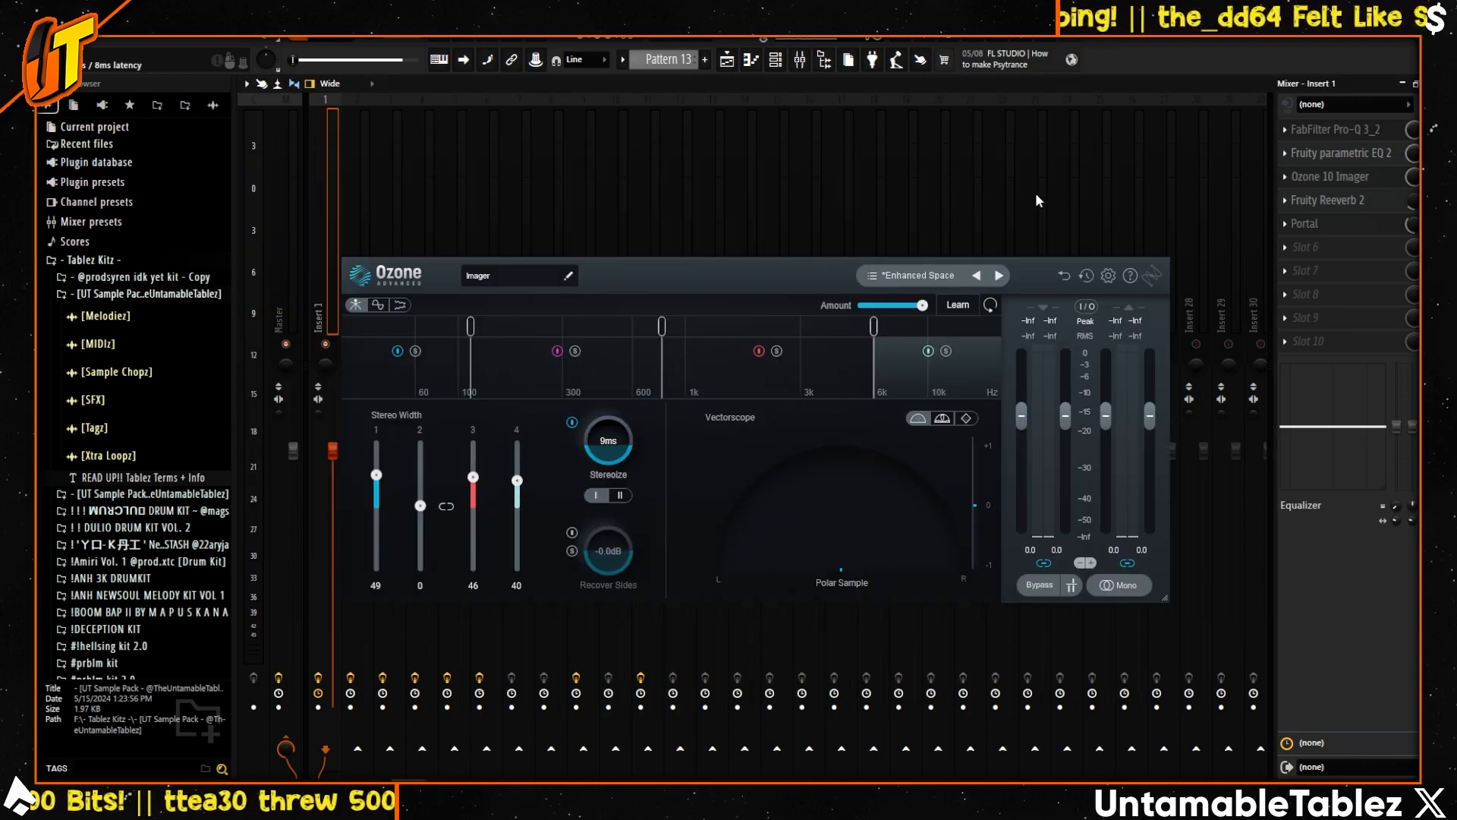
pyautogui.click(1164, 247)
pyautogui.click(745, 258)
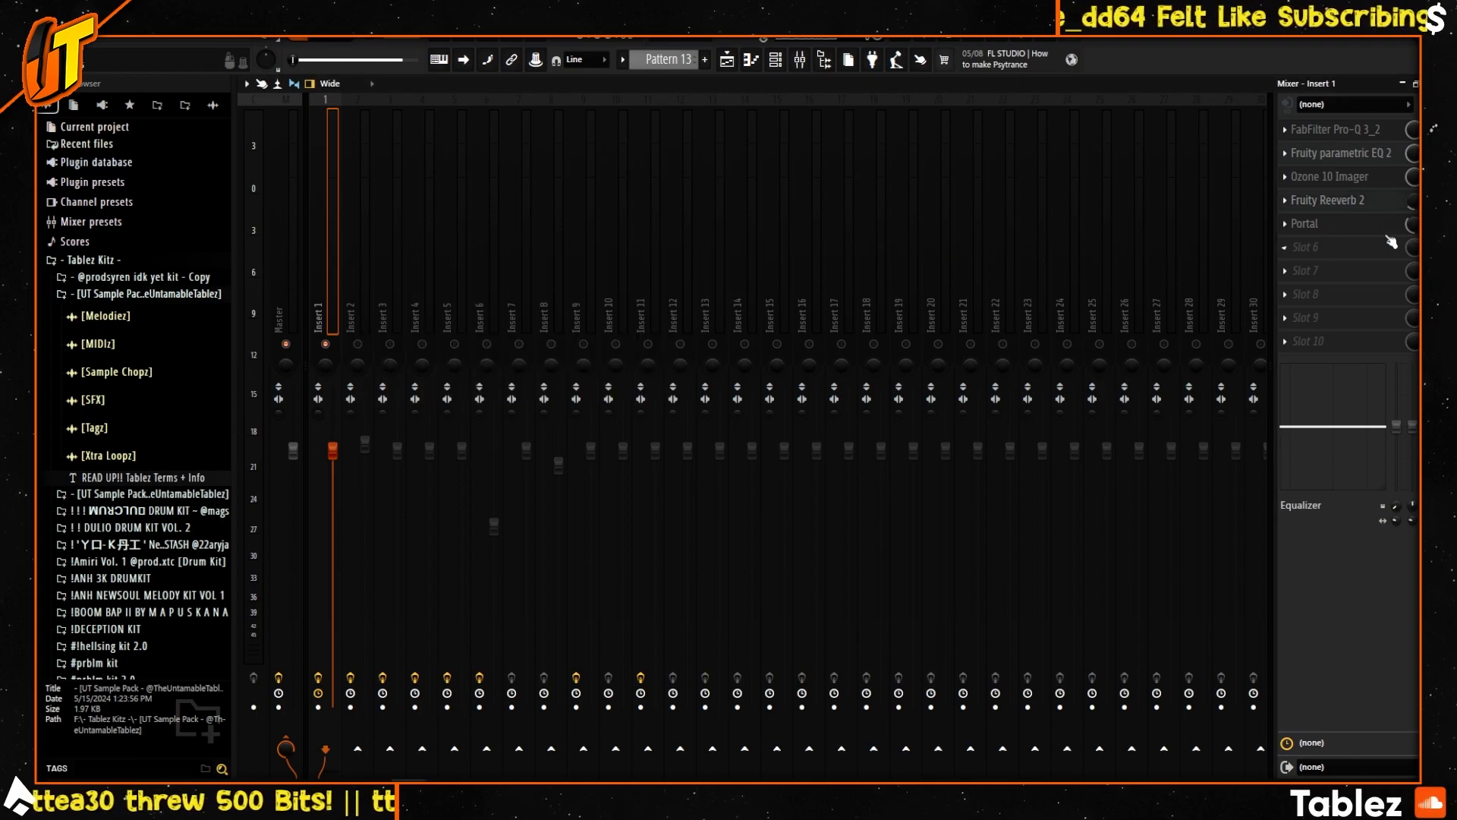
# - Examine the Portal effect on Insert 1 and its mix level
pyautogui.click(1374, 228)
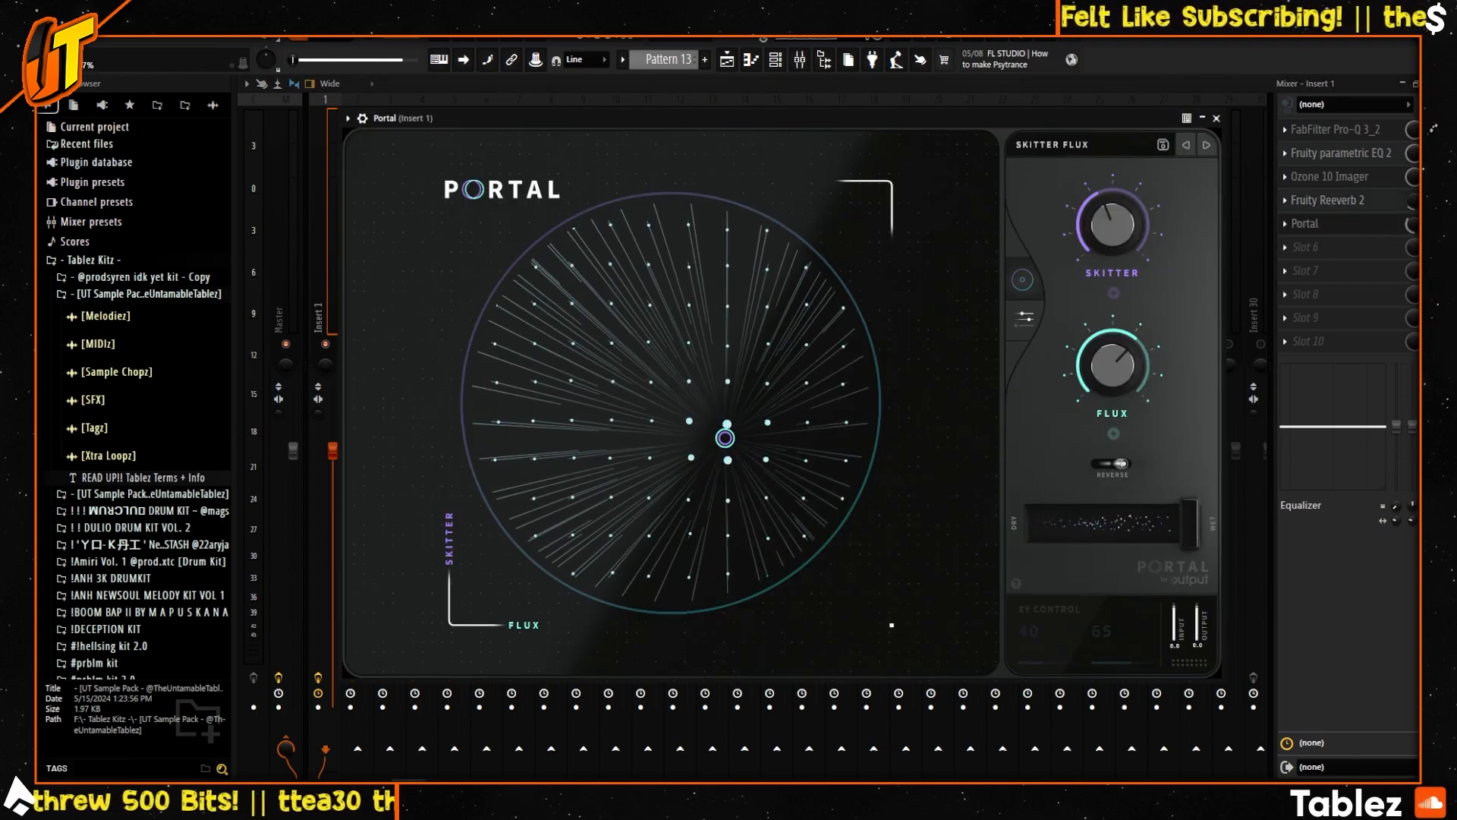
pyautogui.moveTo(1412, 224); pyautogui.dragTo(1412, 199)
pyautogui.click(1374, 226)
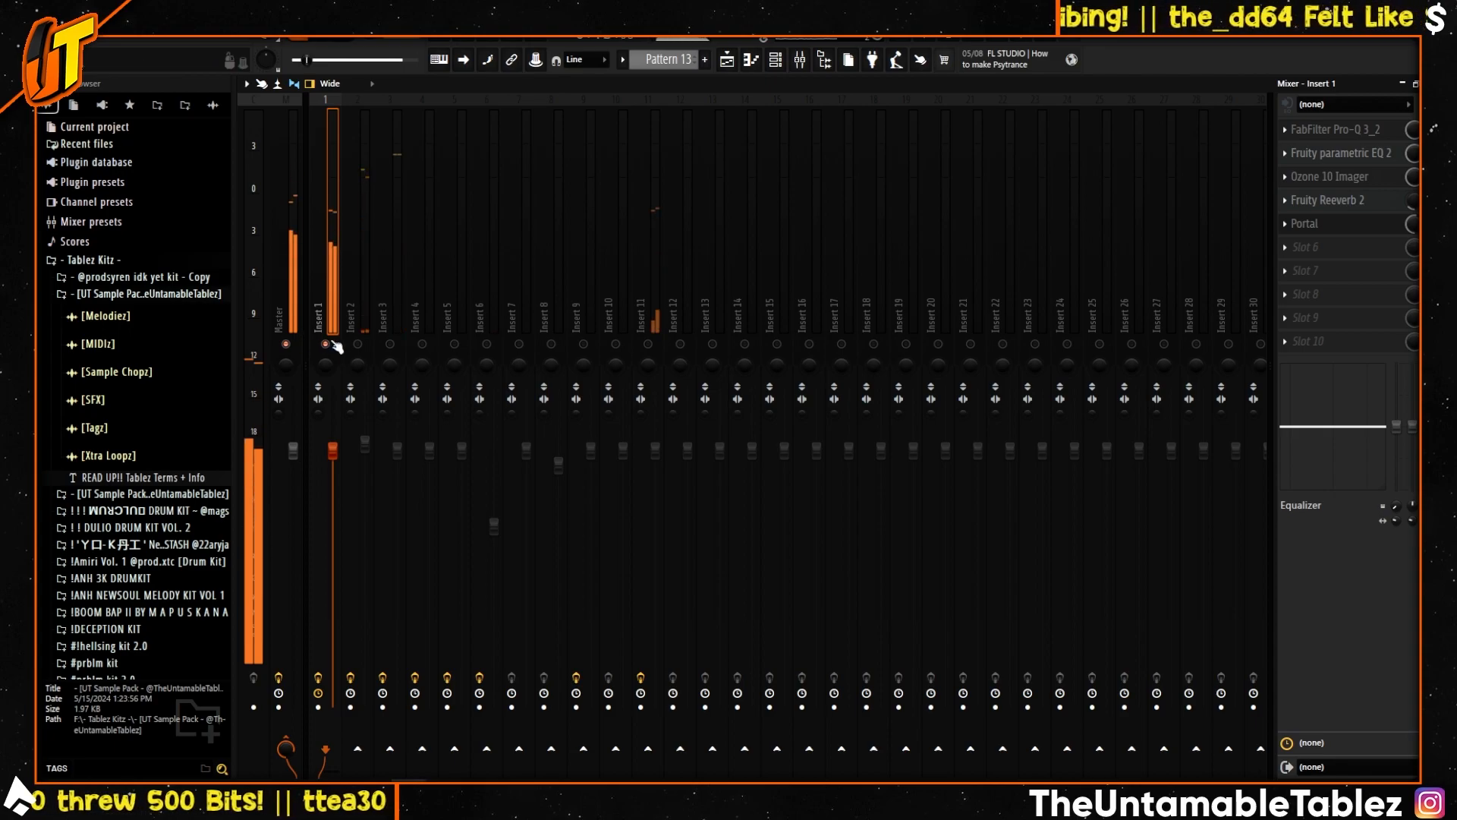
# - Return to the playlist and leave only Tracks 2, 3 and 4 unmuted
pyautogui.press('F5')
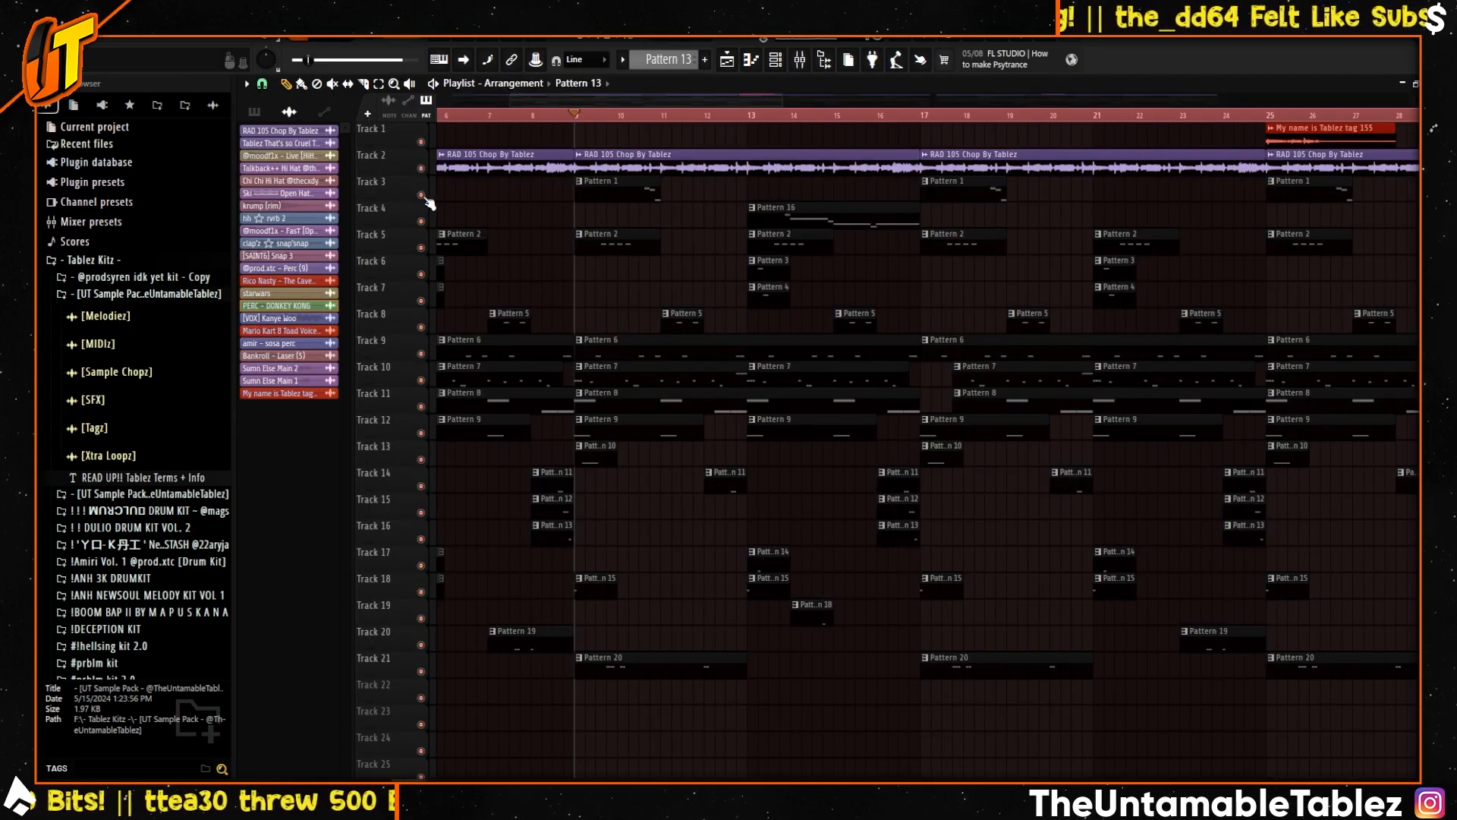
pyautogui.click(421, 221)
pyautogui.click(422, 168)
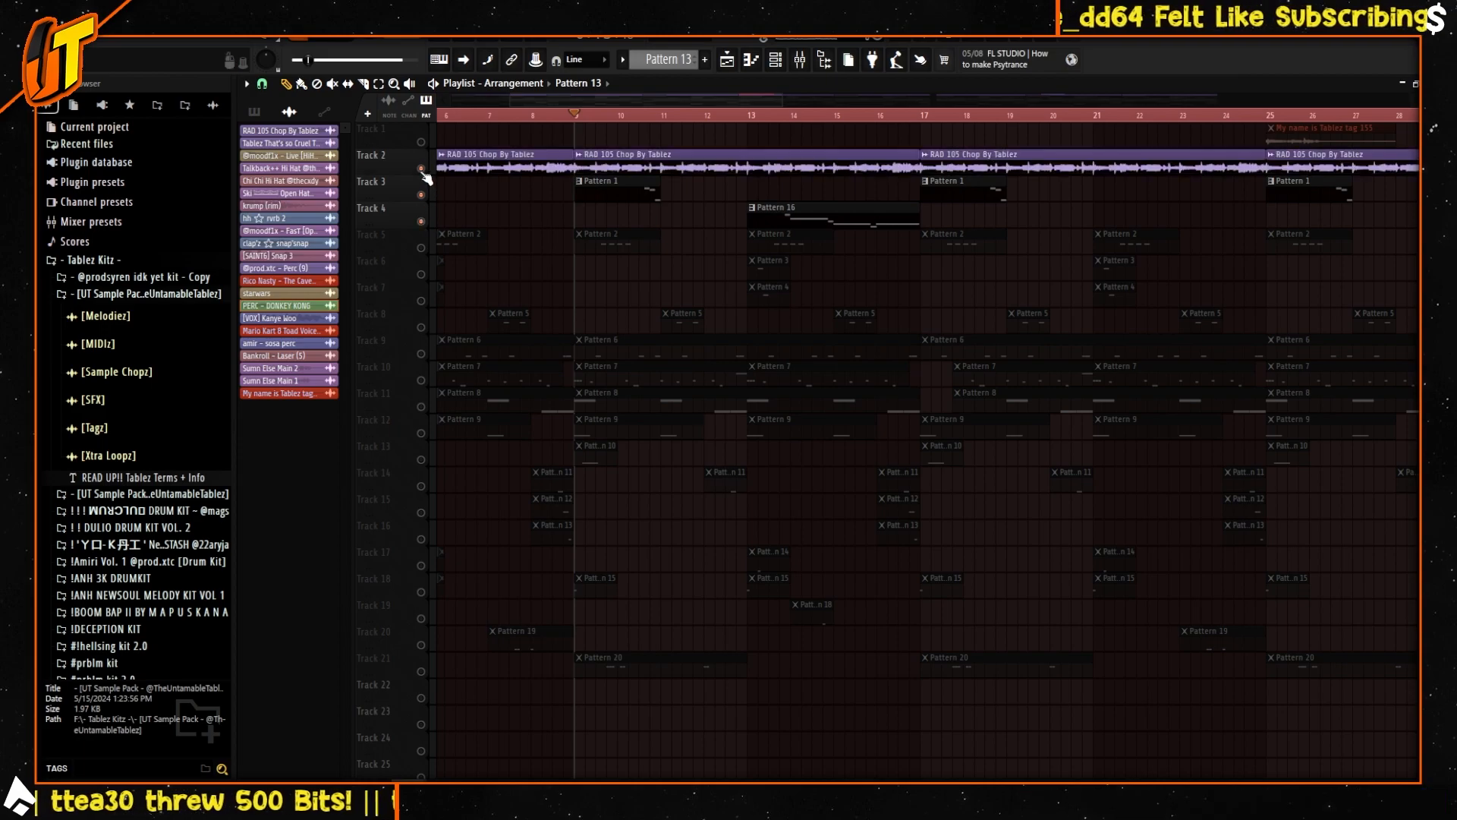
# - Inspect Pattern 1's ZENOLOGY notes around bar 9 of the arrangement and close the piano roll
pyautogui.moveTo(783, 101); pyautogui.dragTo(634, 106)
pyautogui.doubleClick(602, 196)
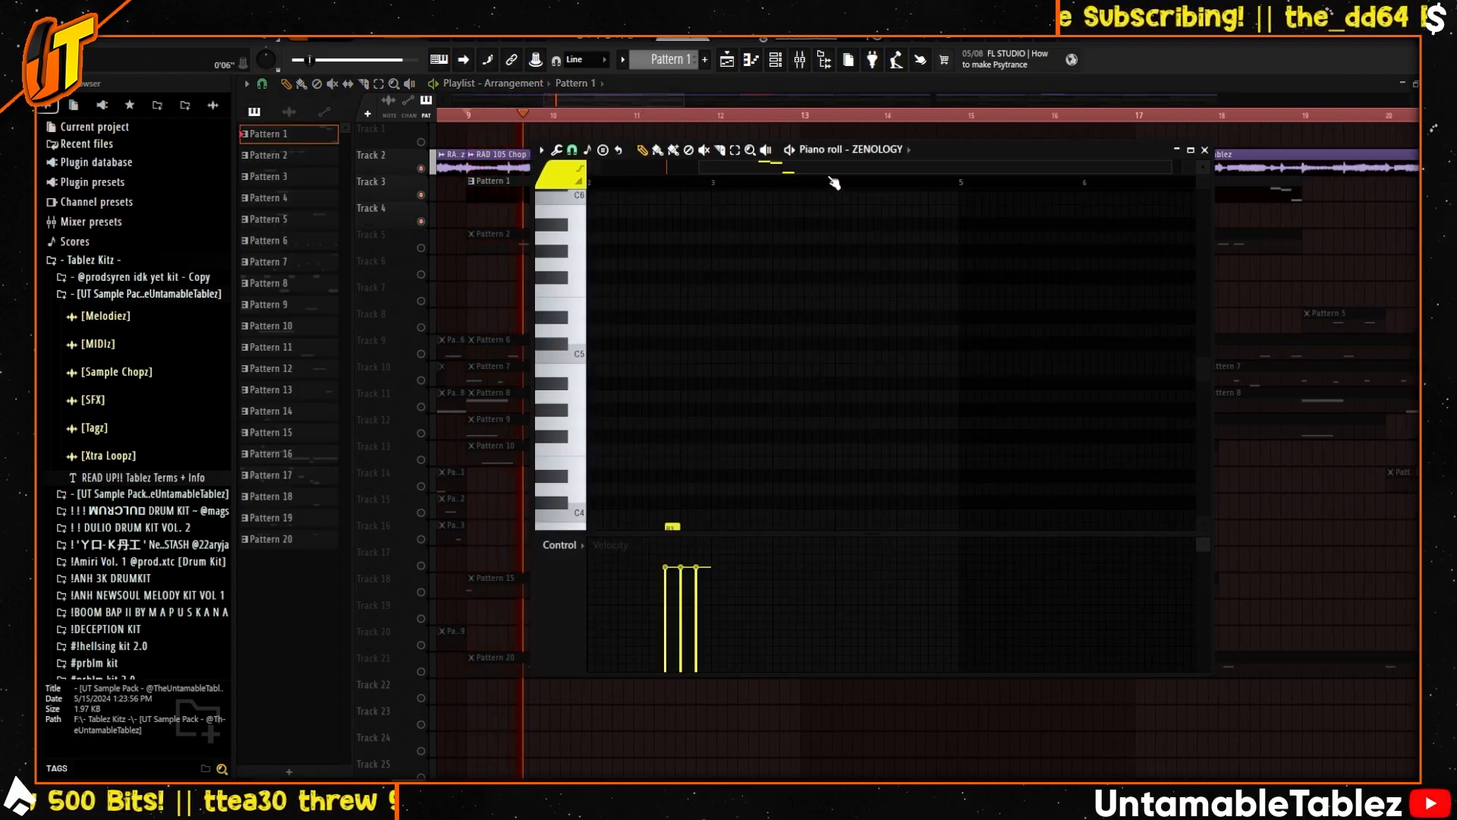
pyautogui.scroll(-4, 813, 293)
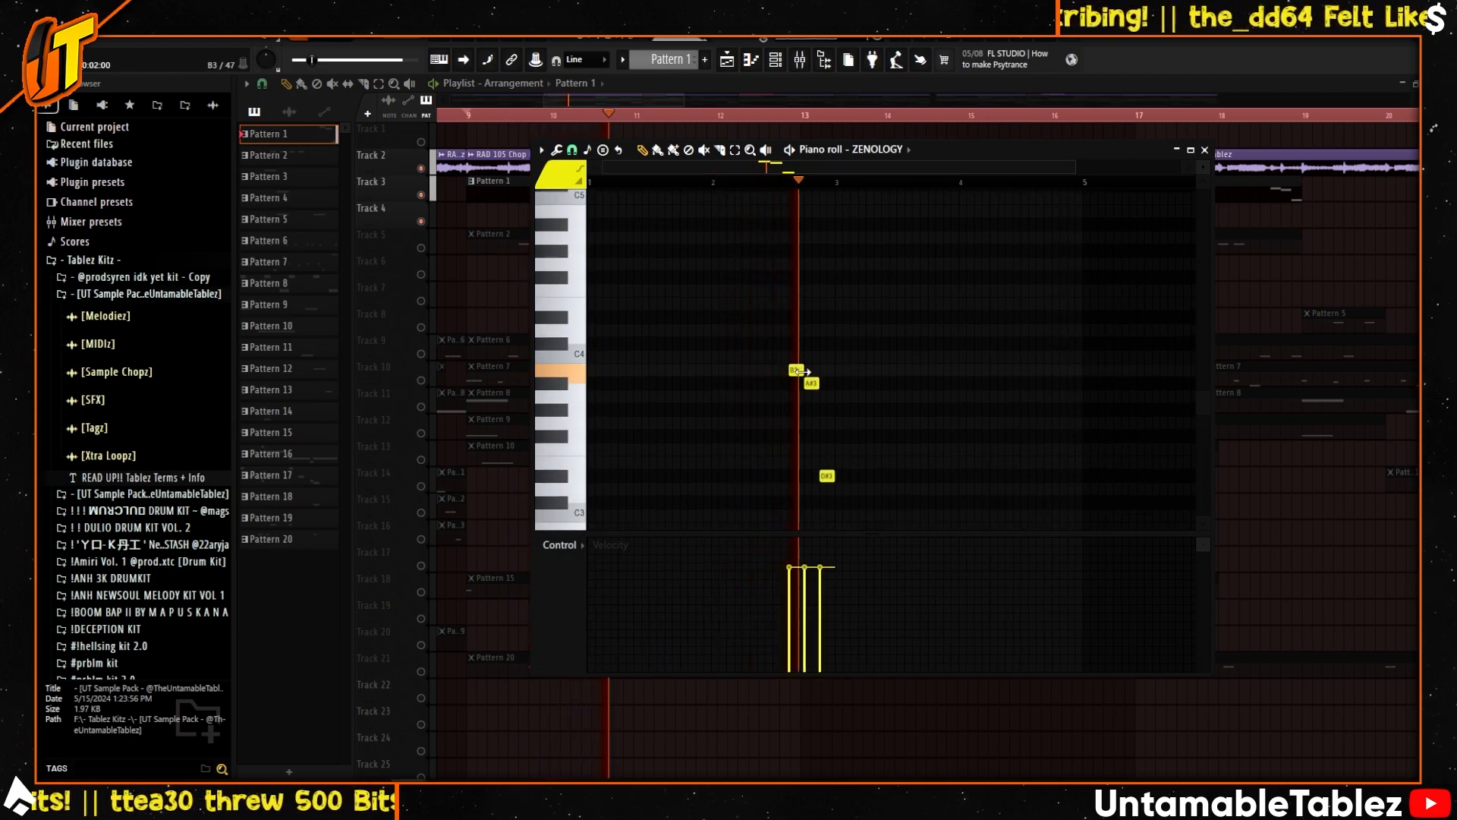
pyautogui.click(1204, 151)
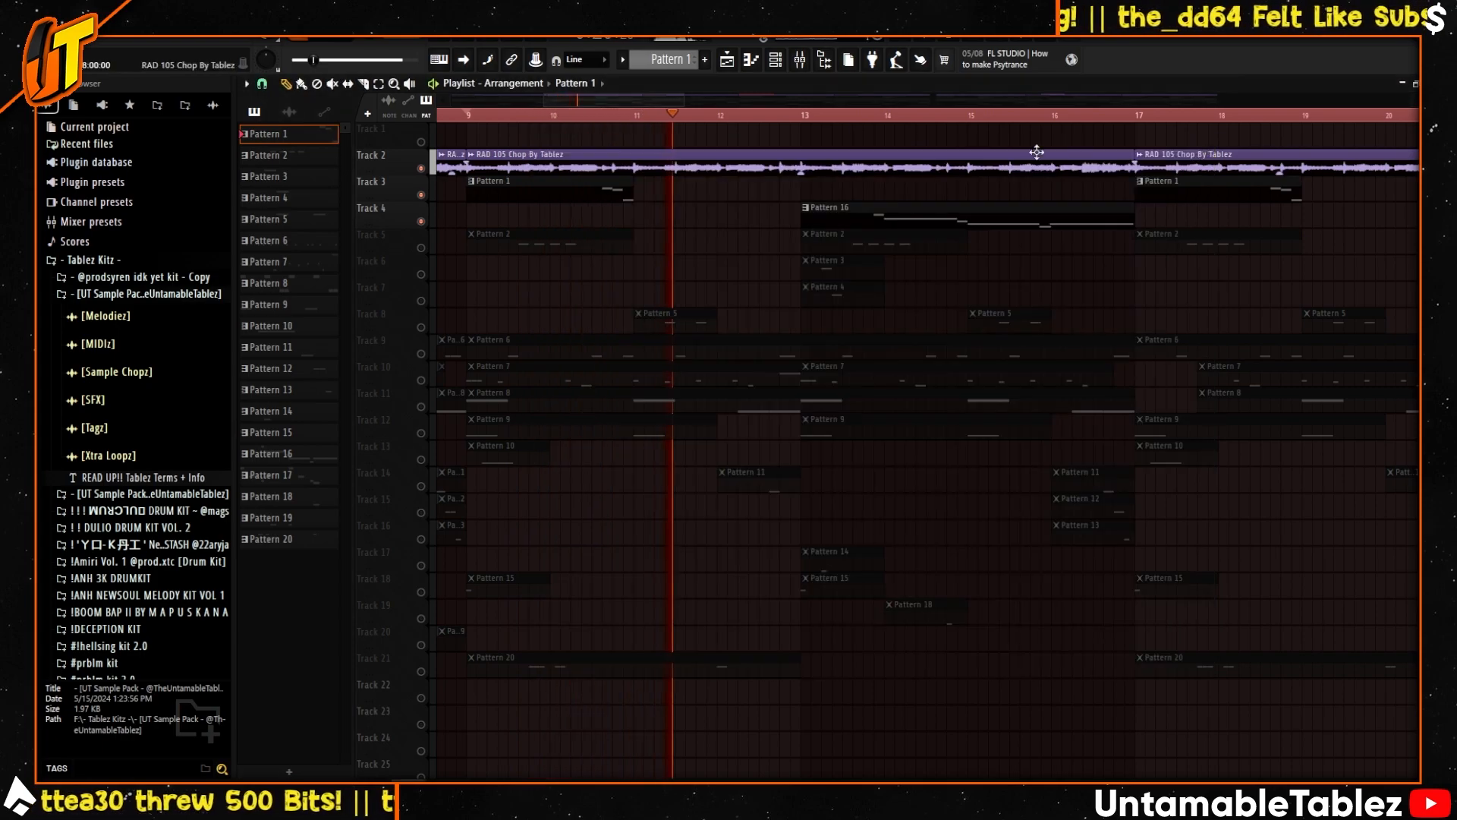
# - Check the ZENOLOGY channel's selected tone in its Tone/Drum Kit Browser and close the browser
pyautogui.click(775, 60)
pyautogui.click(846, 445)
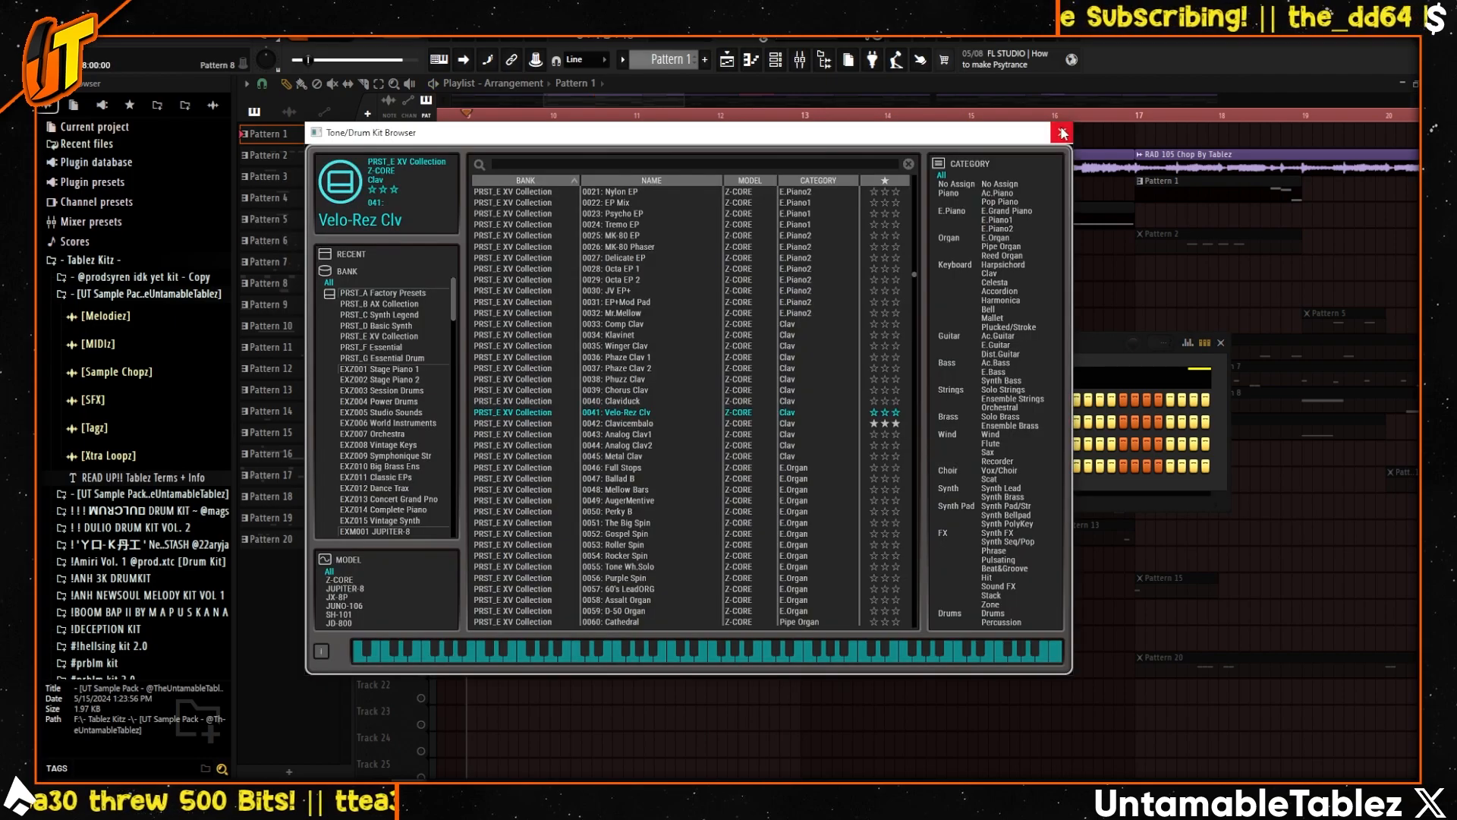
pyautogui.click(1062, 133)
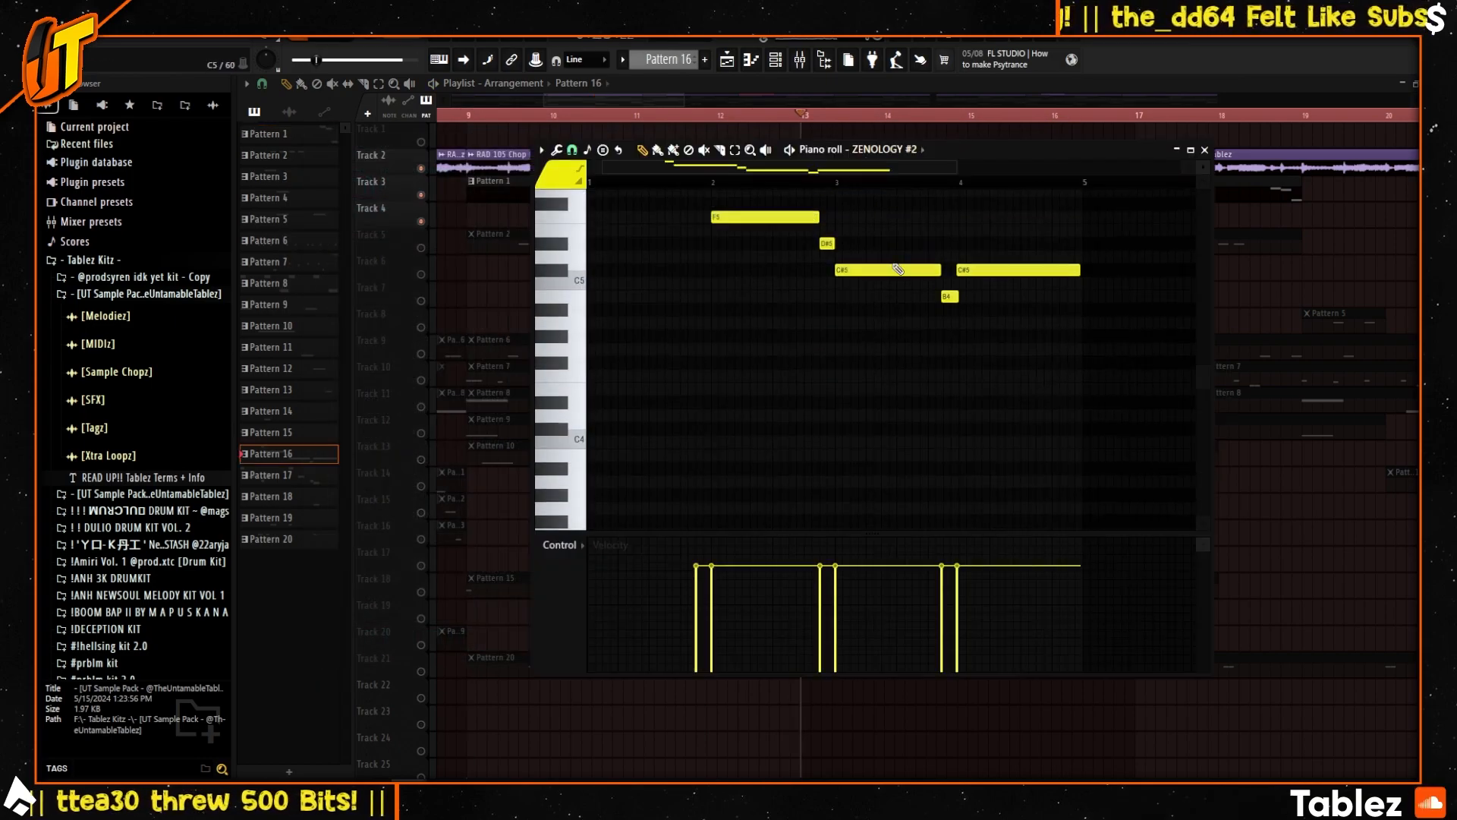
# - Play Pattern 16's ZENOLOGY #2 notes with the active tracks, close the piano roll, and stop the arrangement's playback
pyautogui.press('space')
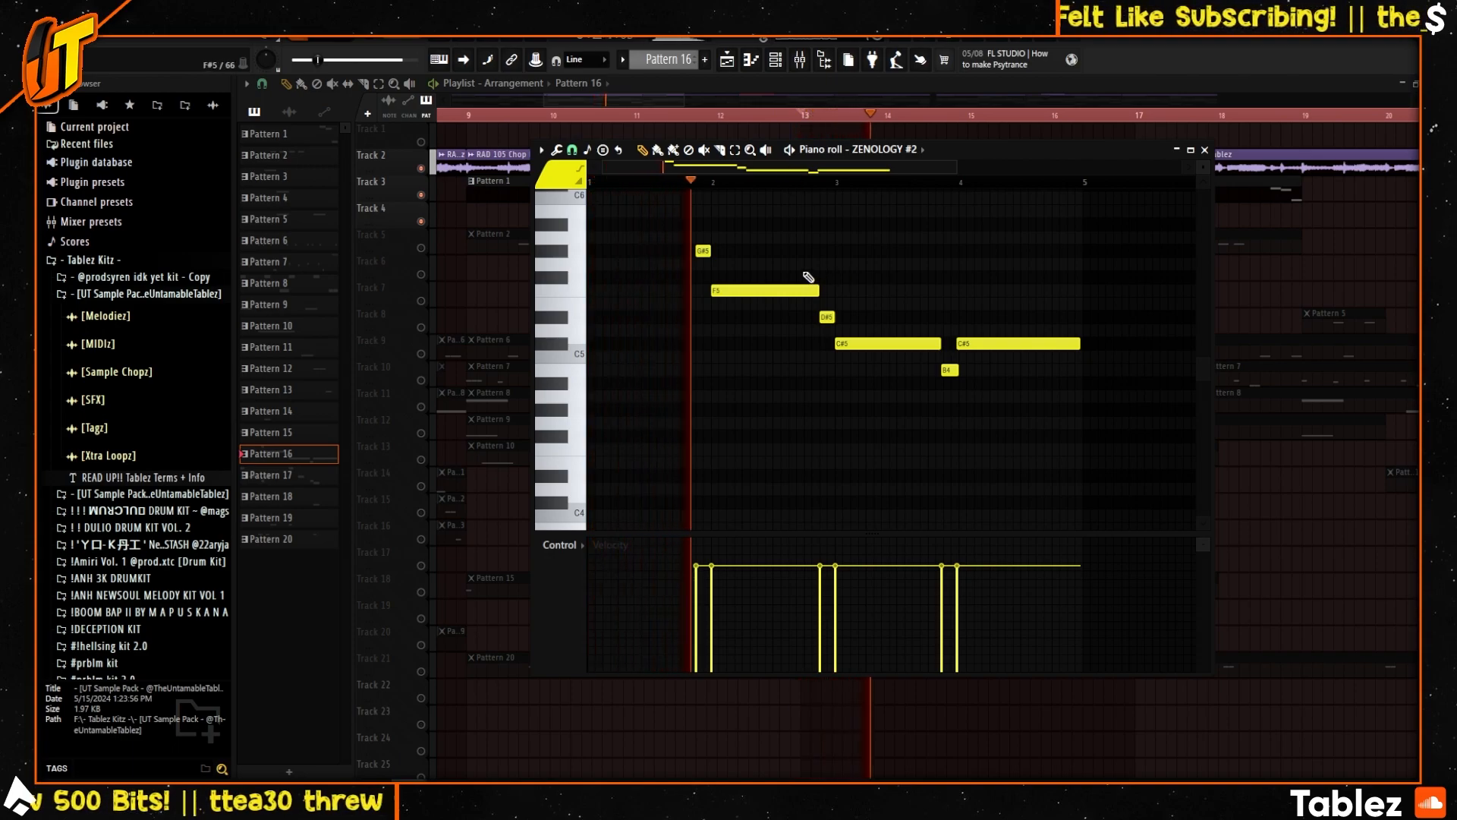
pyautogui.scroll(1, 779, 342)
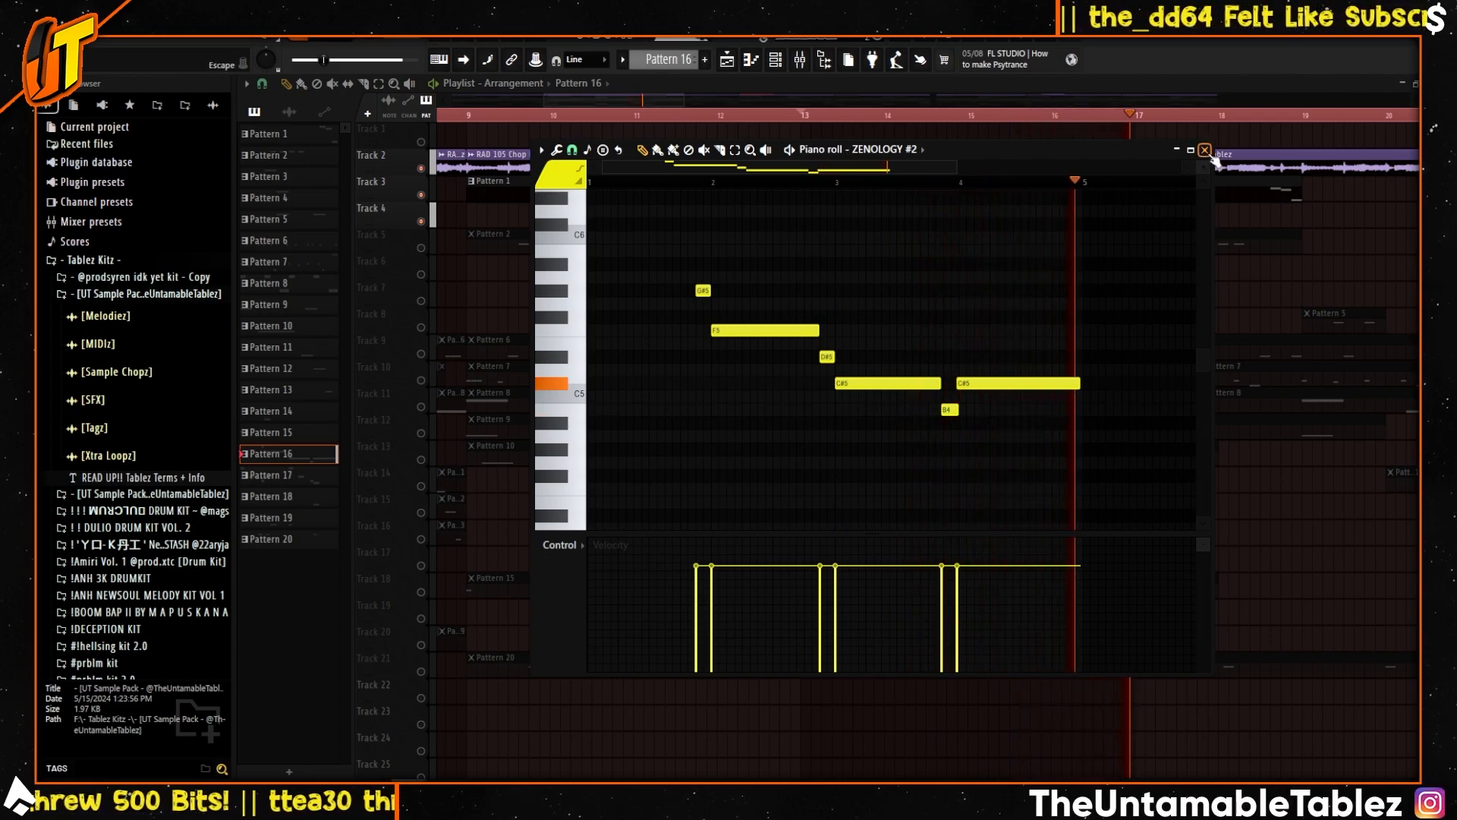
pyautogui.click(1205, 150)
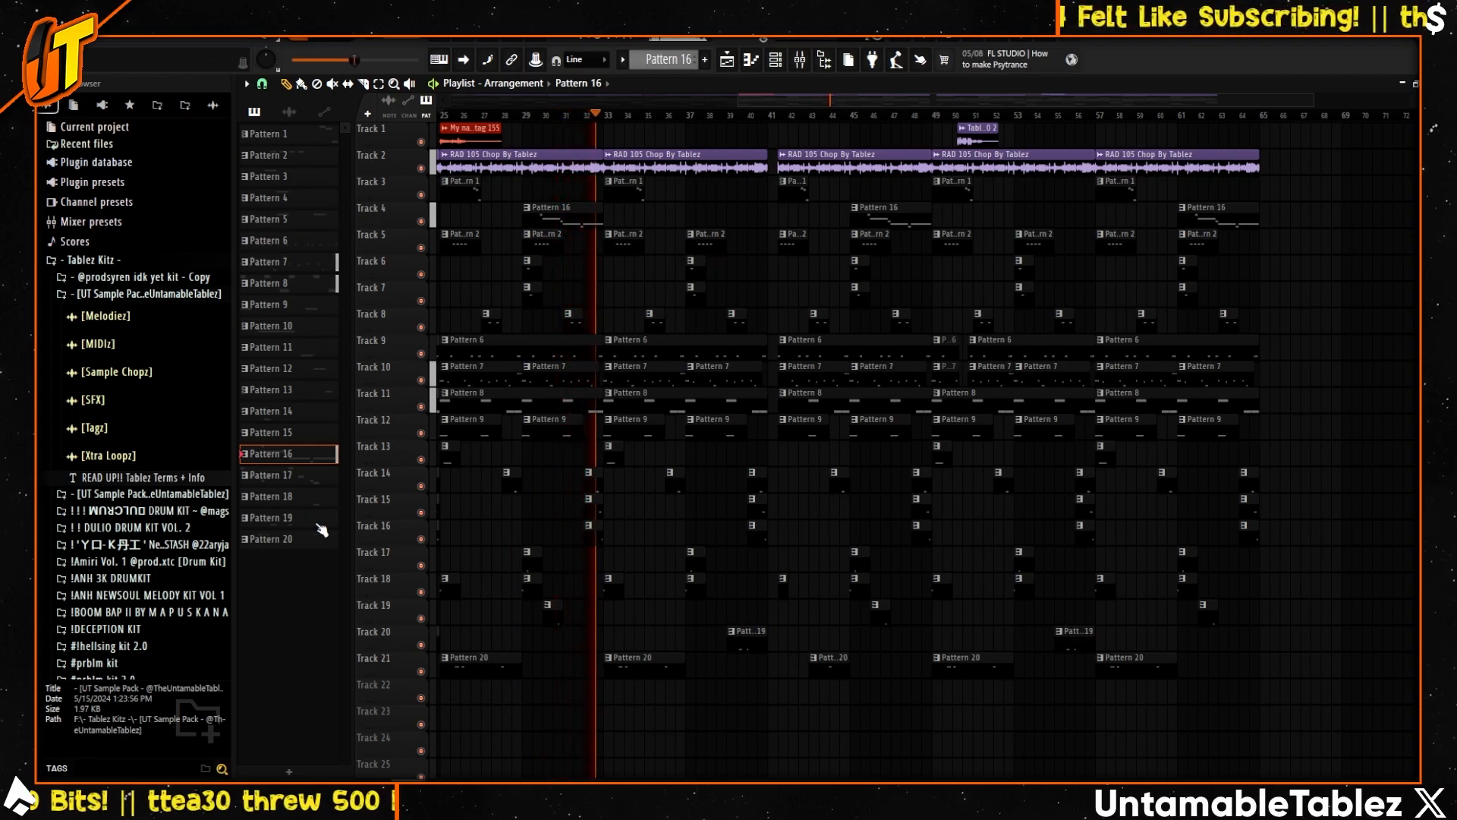
pyautogui.press('space')
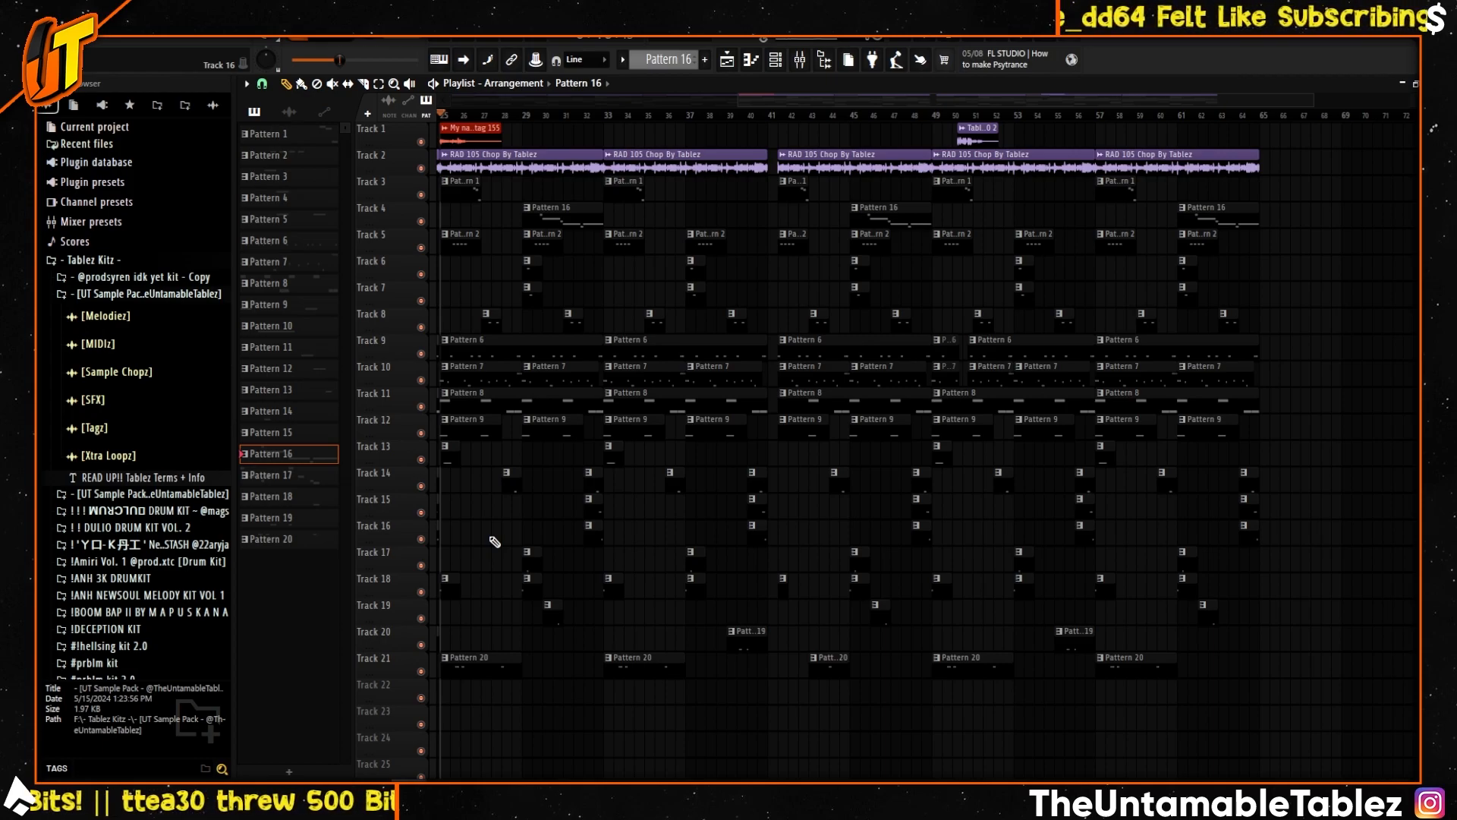
pyautogui.moveTo(511, 100); pyautogui.dragTo(457, 113)
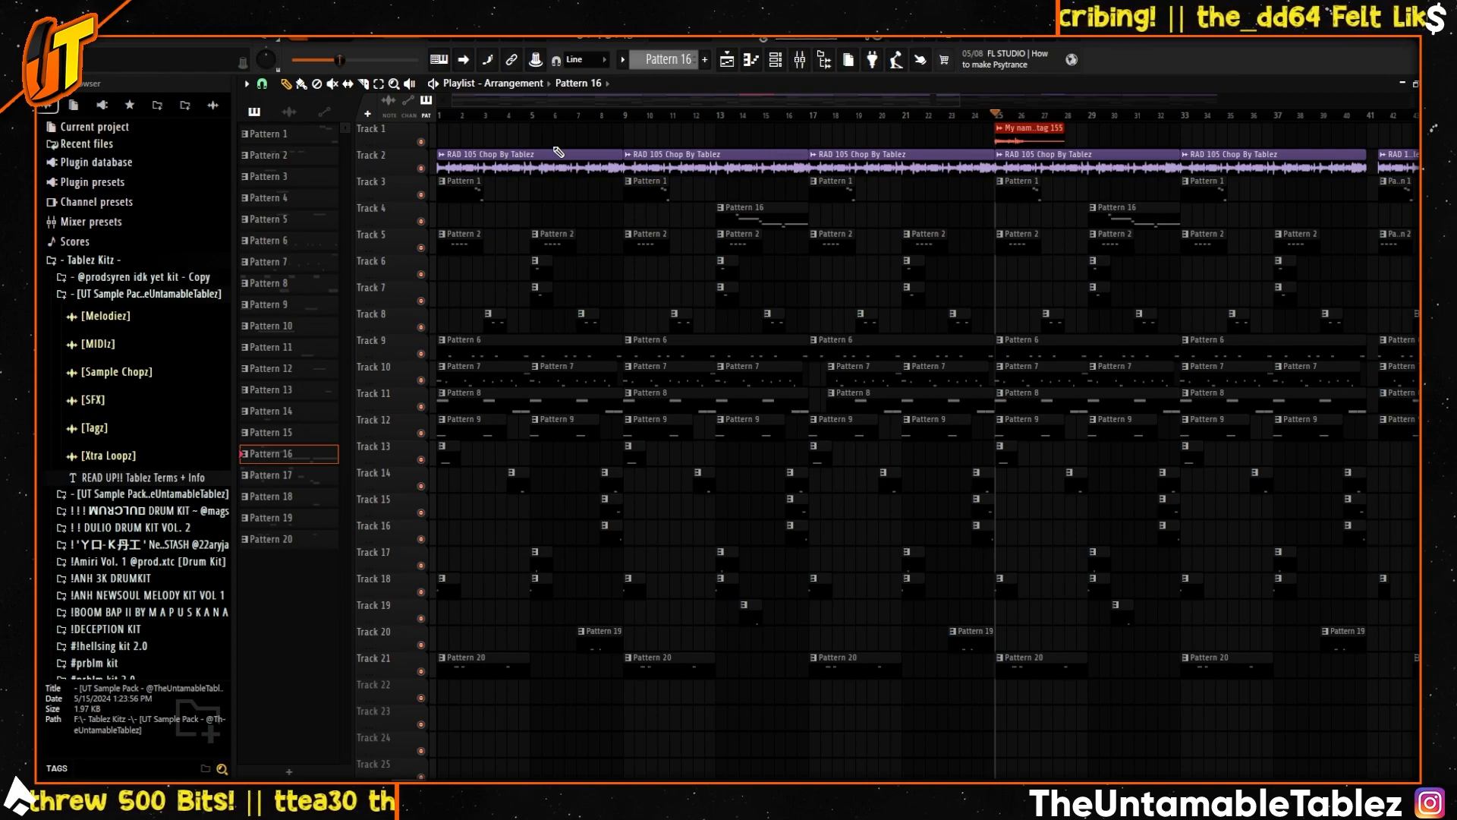
# - Switch to the untamamerch.com site in the web browser and open the [UT Sample Pack] product page
pyautogui.moveTo(37, 436); pyautogui.dragTo(759, 40)
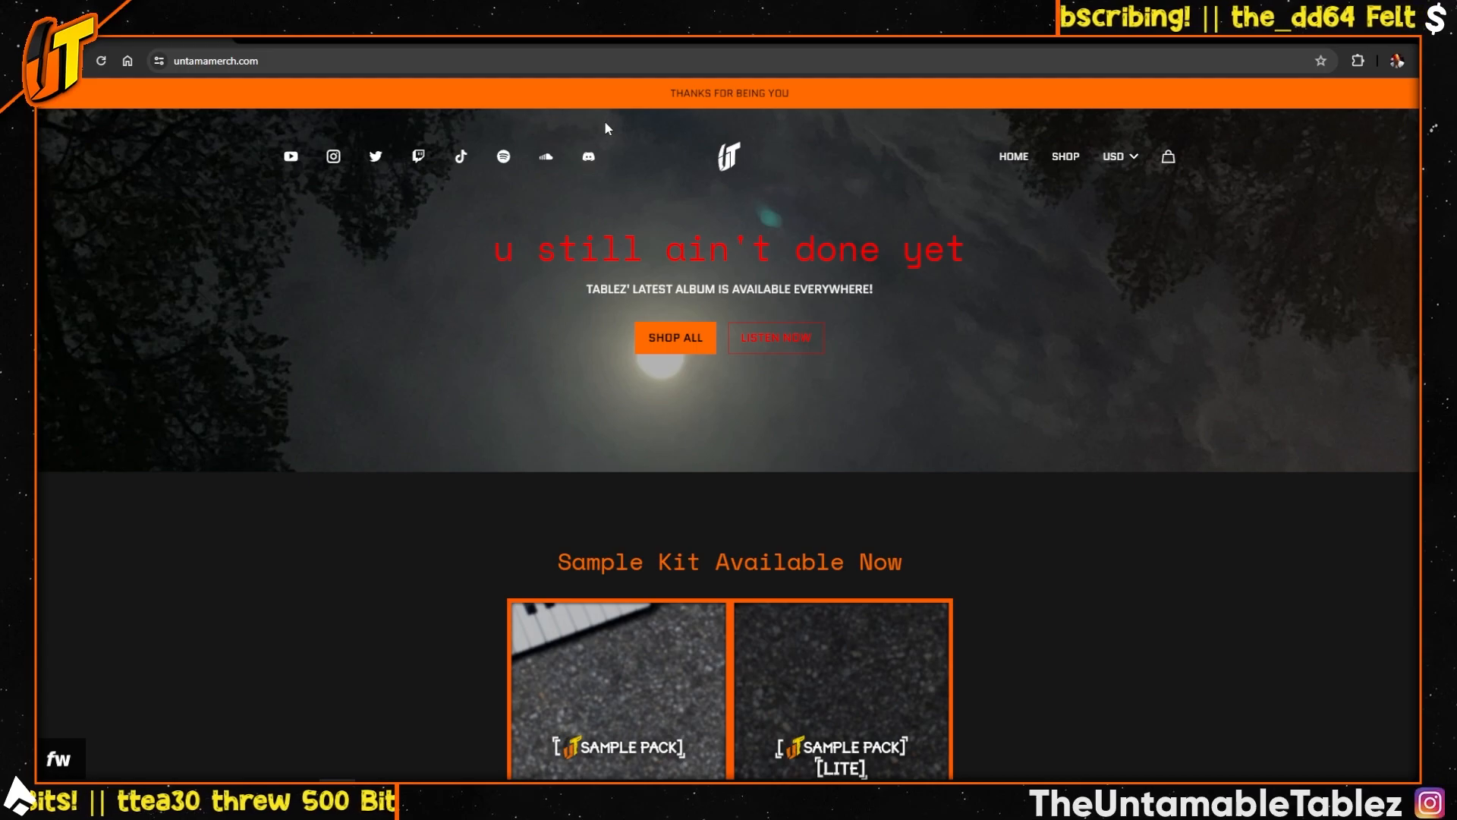
pyautogui.scroll(-2, 618, 308)
pyautogui.scroll(-1, 618, 311)
pyautogui.moveTo(661, 562)
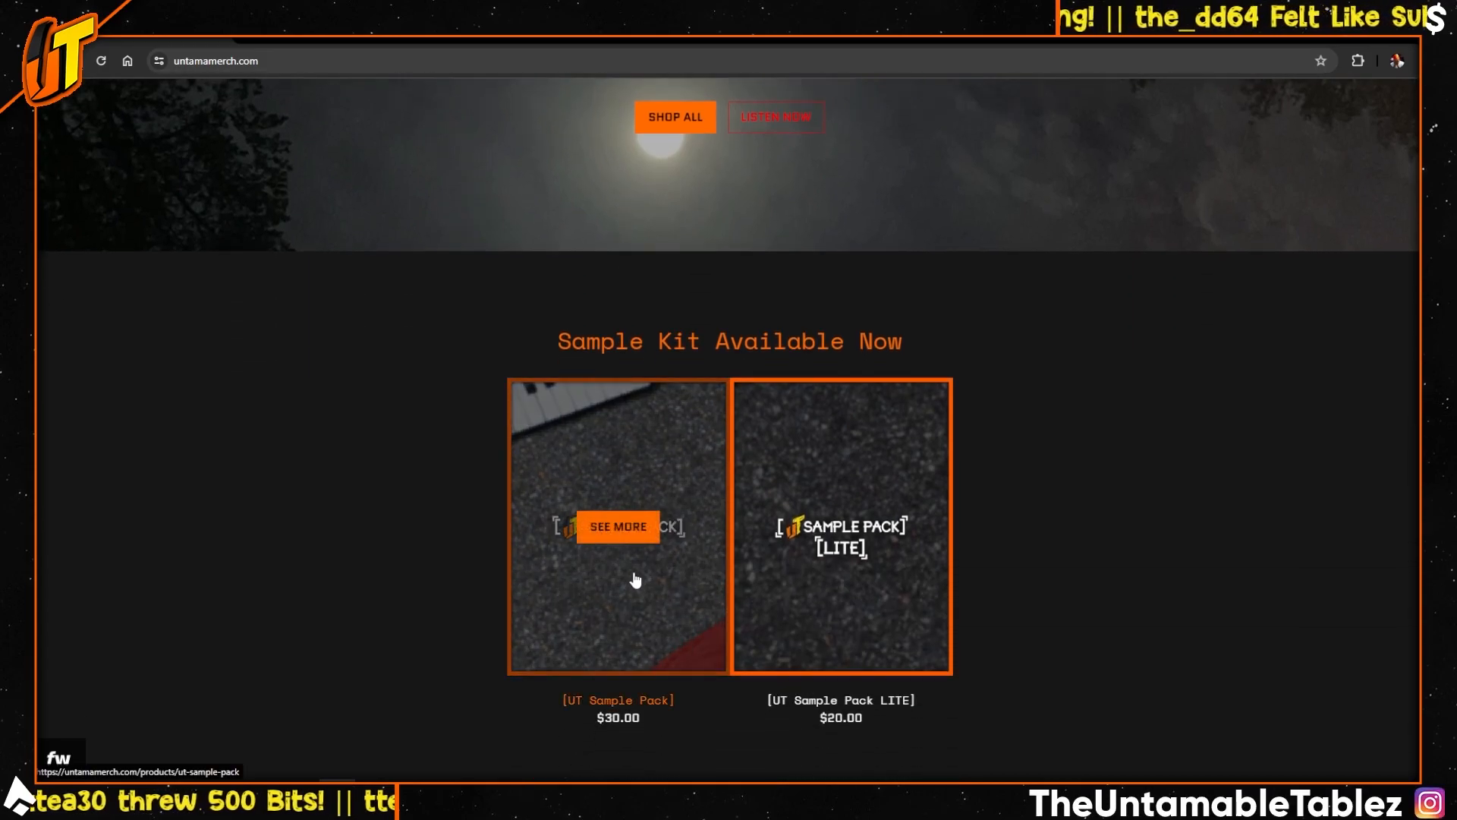
pyautogui.click(615, 546)
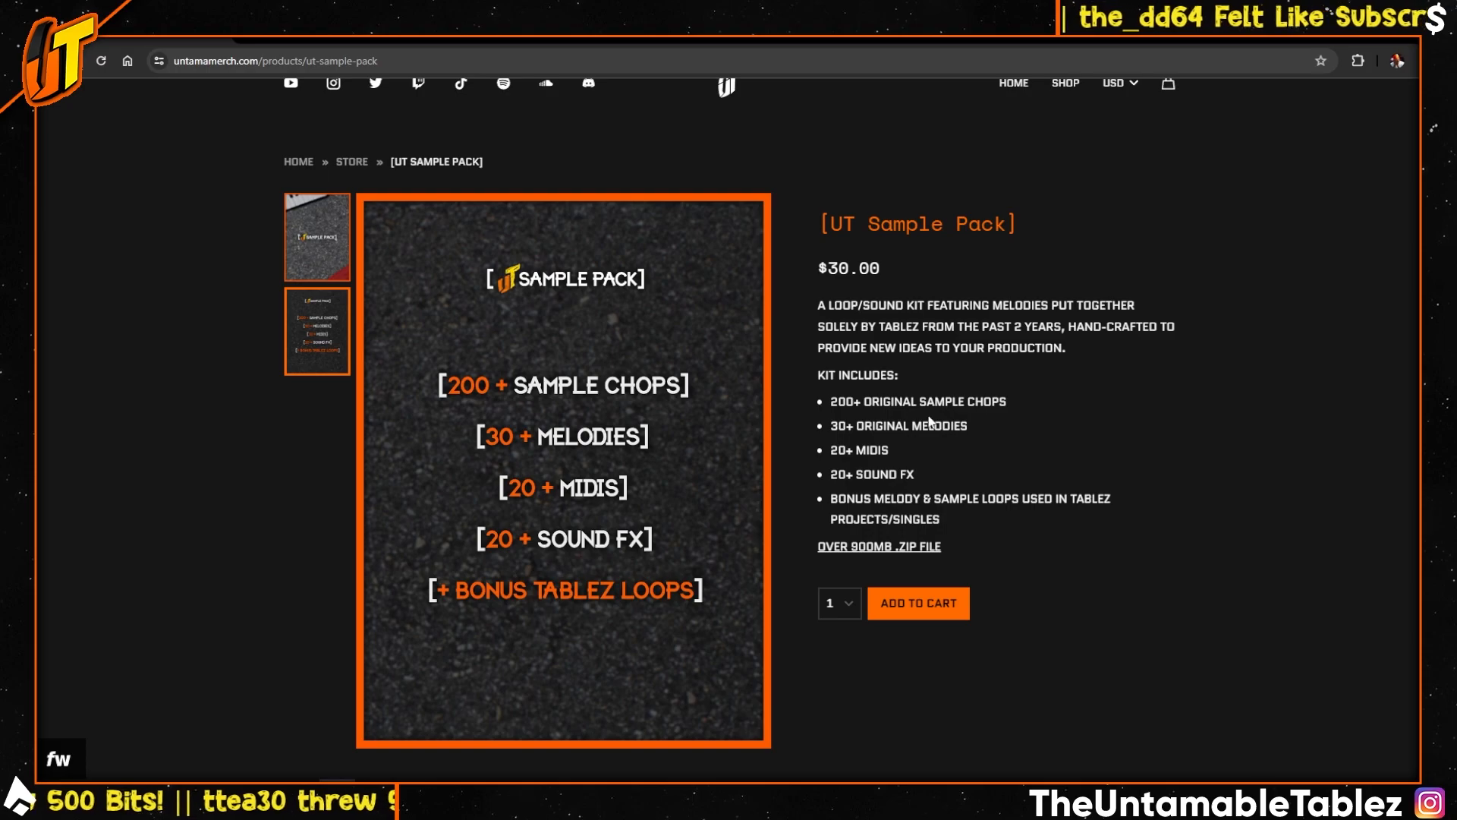
# - Review the [UT Sample Pack] kit contents, highlight its zip file size, and look through the rest of the page
pyautogui.scroll(-1, 969, 464)
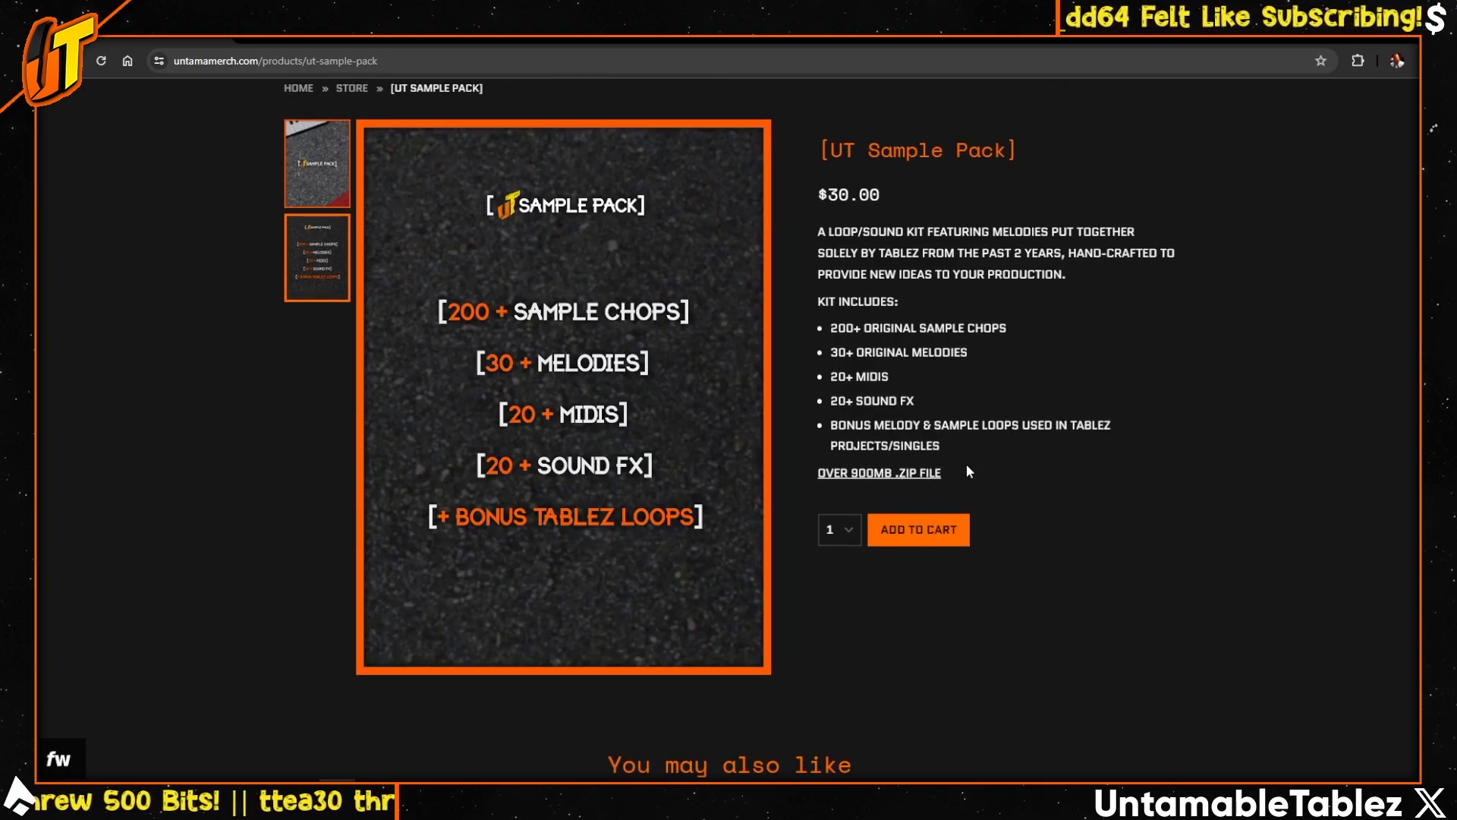
pyautogui.moveTo(967, 465); pyautogui.dragTo(834, 475)
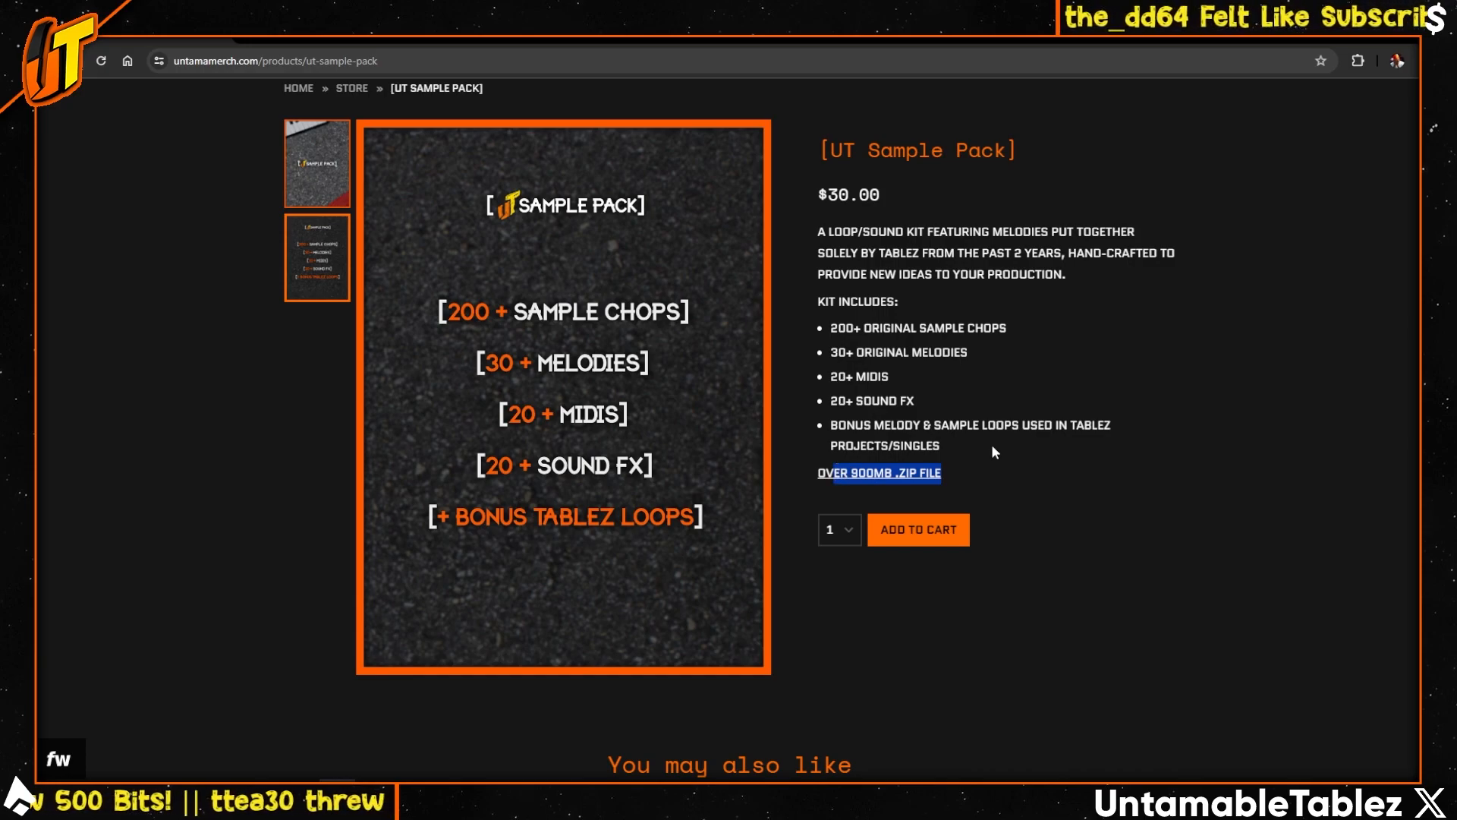
pyautogui.scroll(-3, 1002, 434)
pyautogui.scroll(4, 994, 402)
pyautogui.scroll(-3, 977, 383)
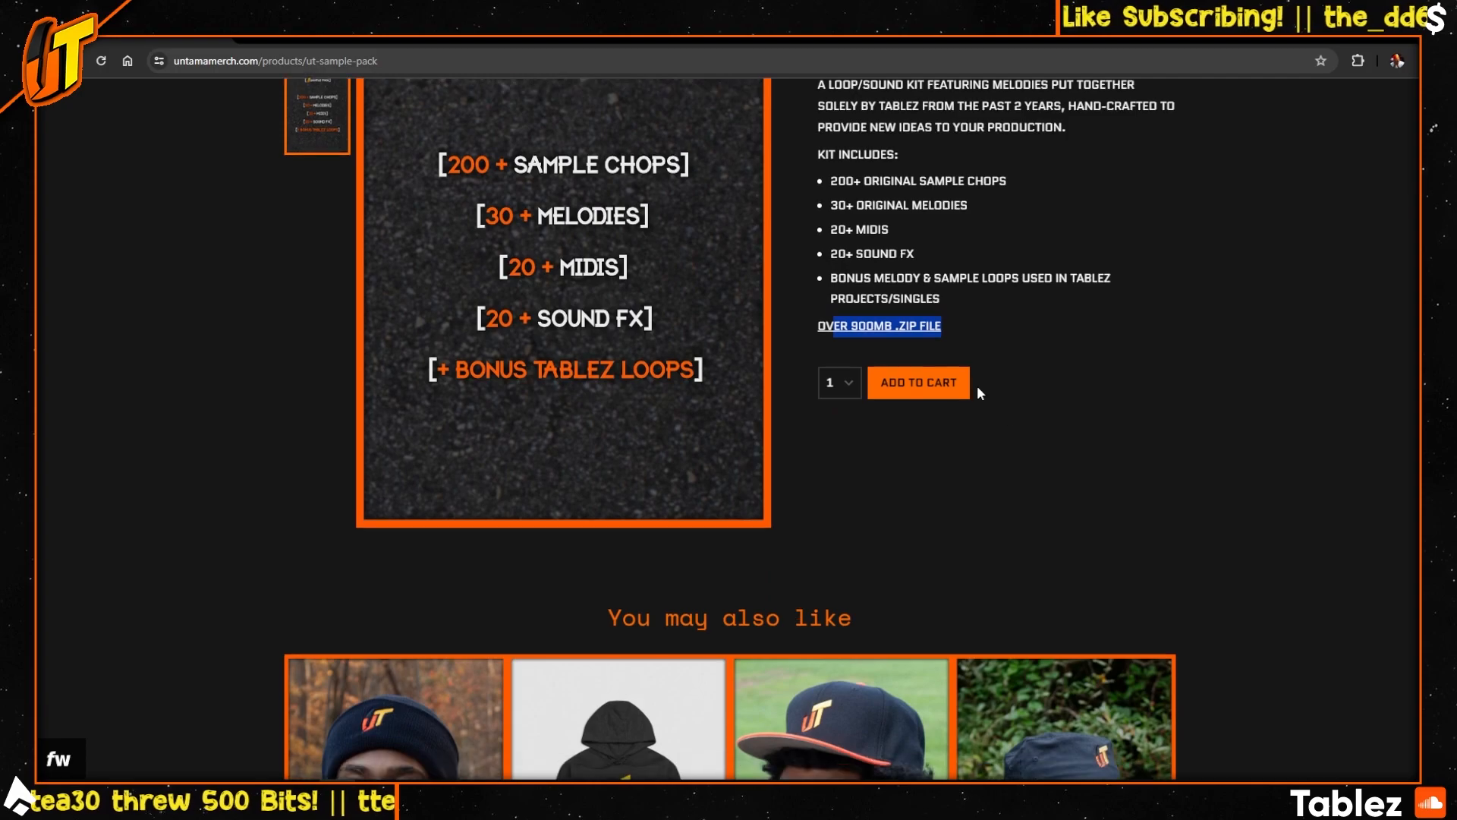
pyautogui.scroll(-5, 976, 389)
# - Return to the description of the [UT Sample Pack] and highlight its price
pyautogui.hotkey('alt', 'Left')
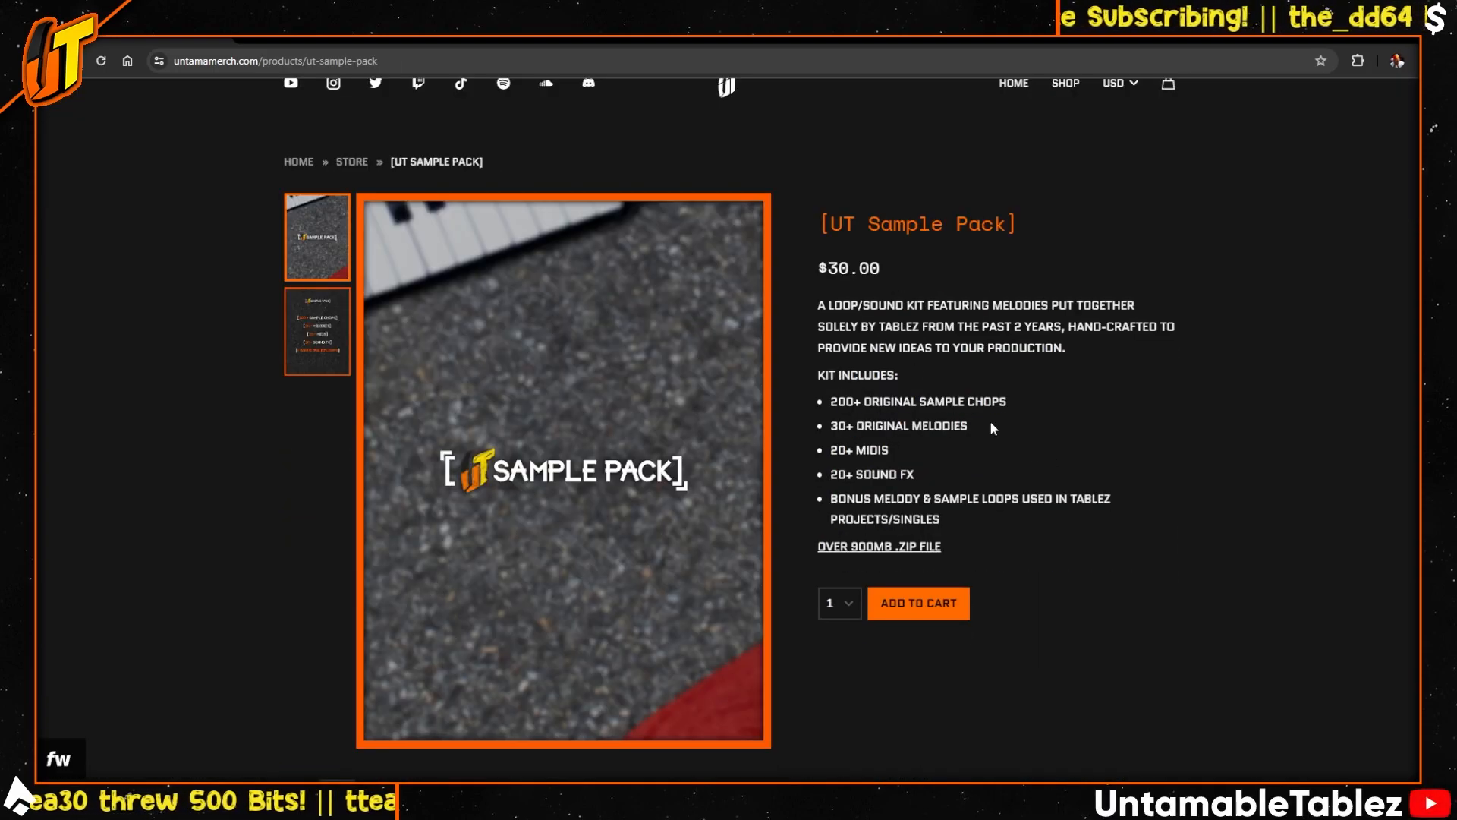
pyautogui.moveTo(885, 270); pyautogui.dragTo(829, 269)
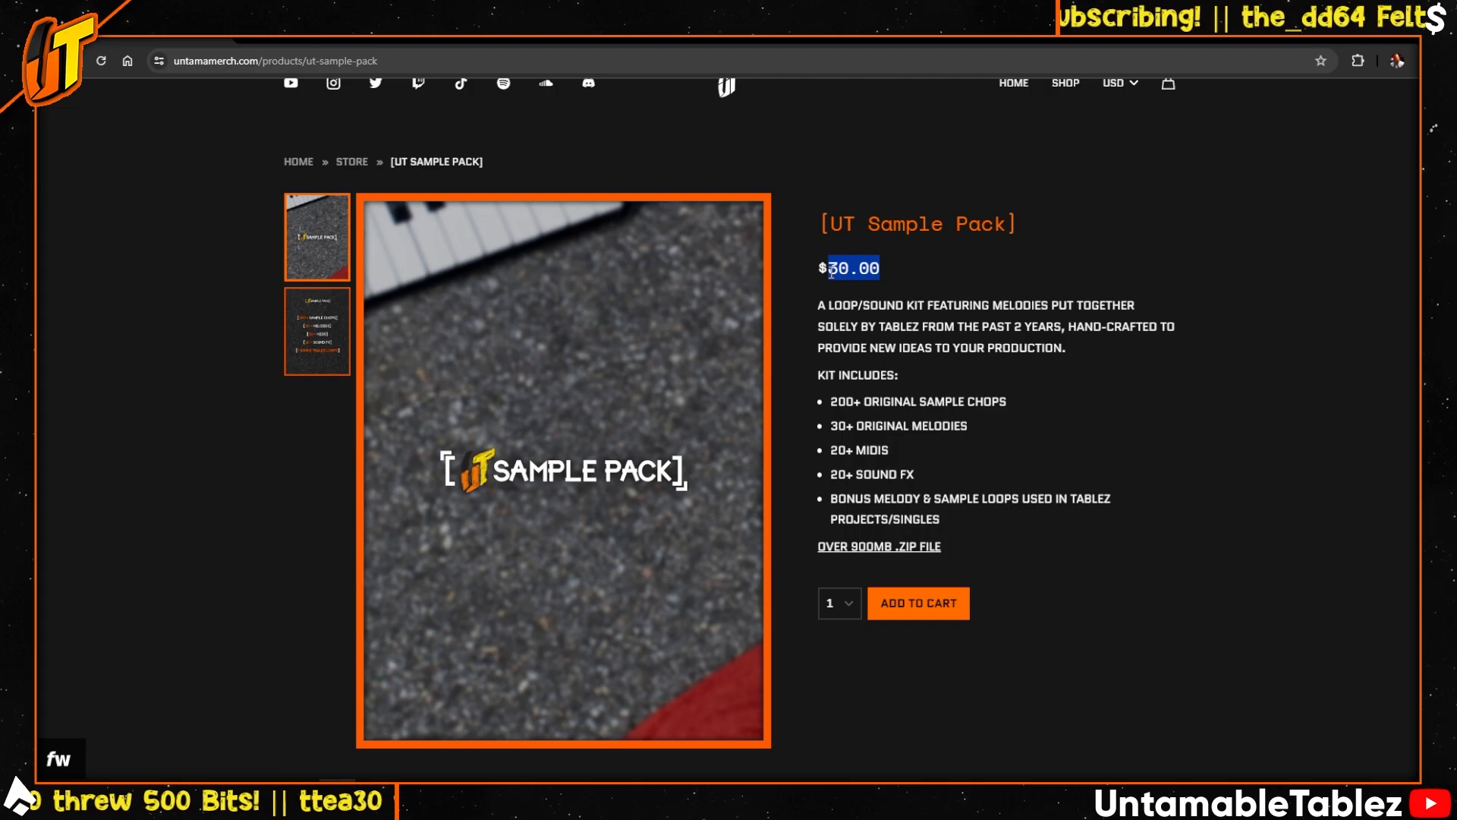
pyautogui.click(920, 250)
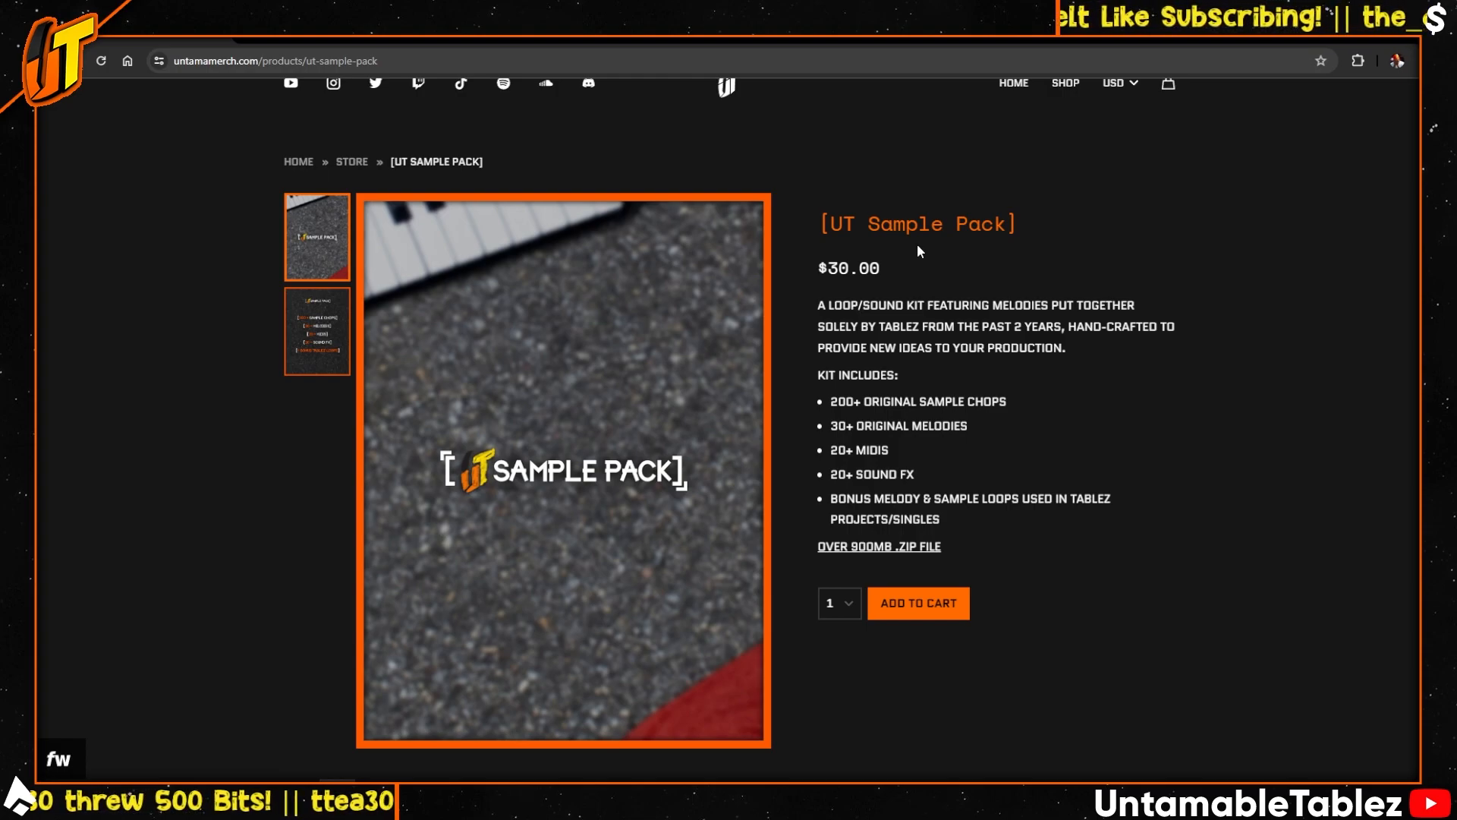
pyautogui.moveTo(878, 269); pyautogui.dragTo(829, 270)
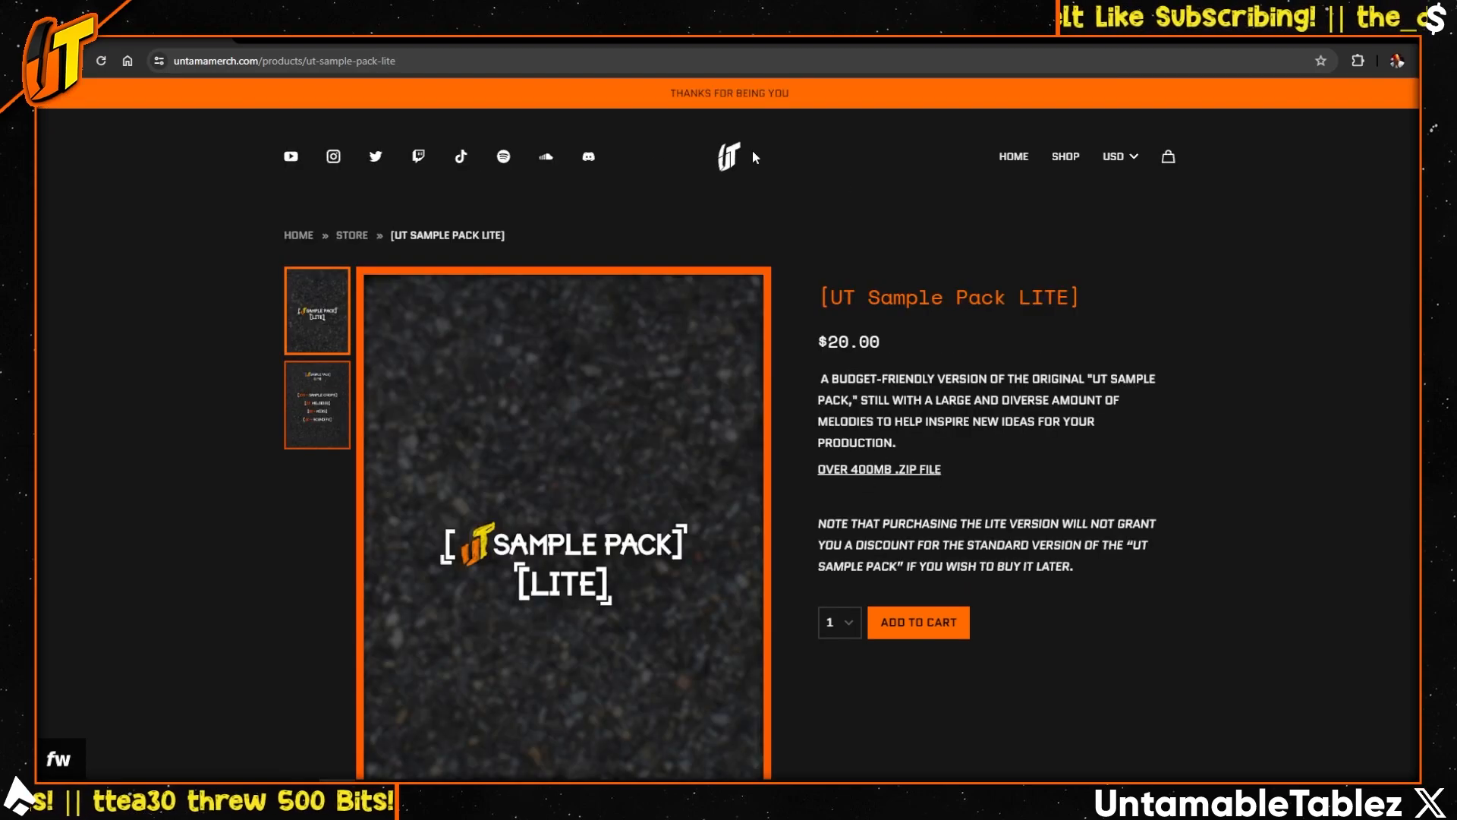
# - View the contents image on the [UT Sample Pack LITE] product page
pyautogui.click(299, 408)
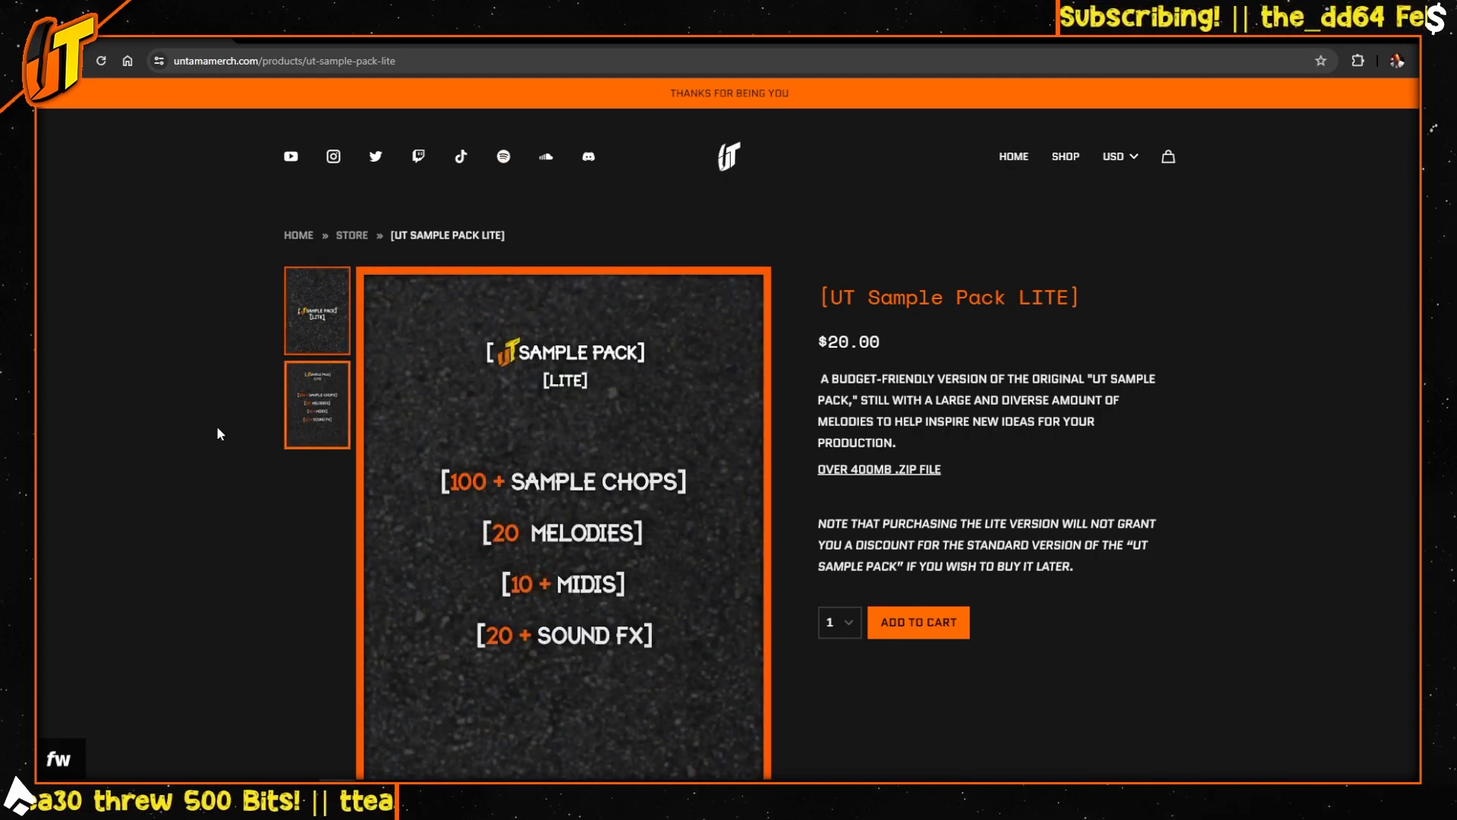
pyautogui.scroll(-1, 991, 302)
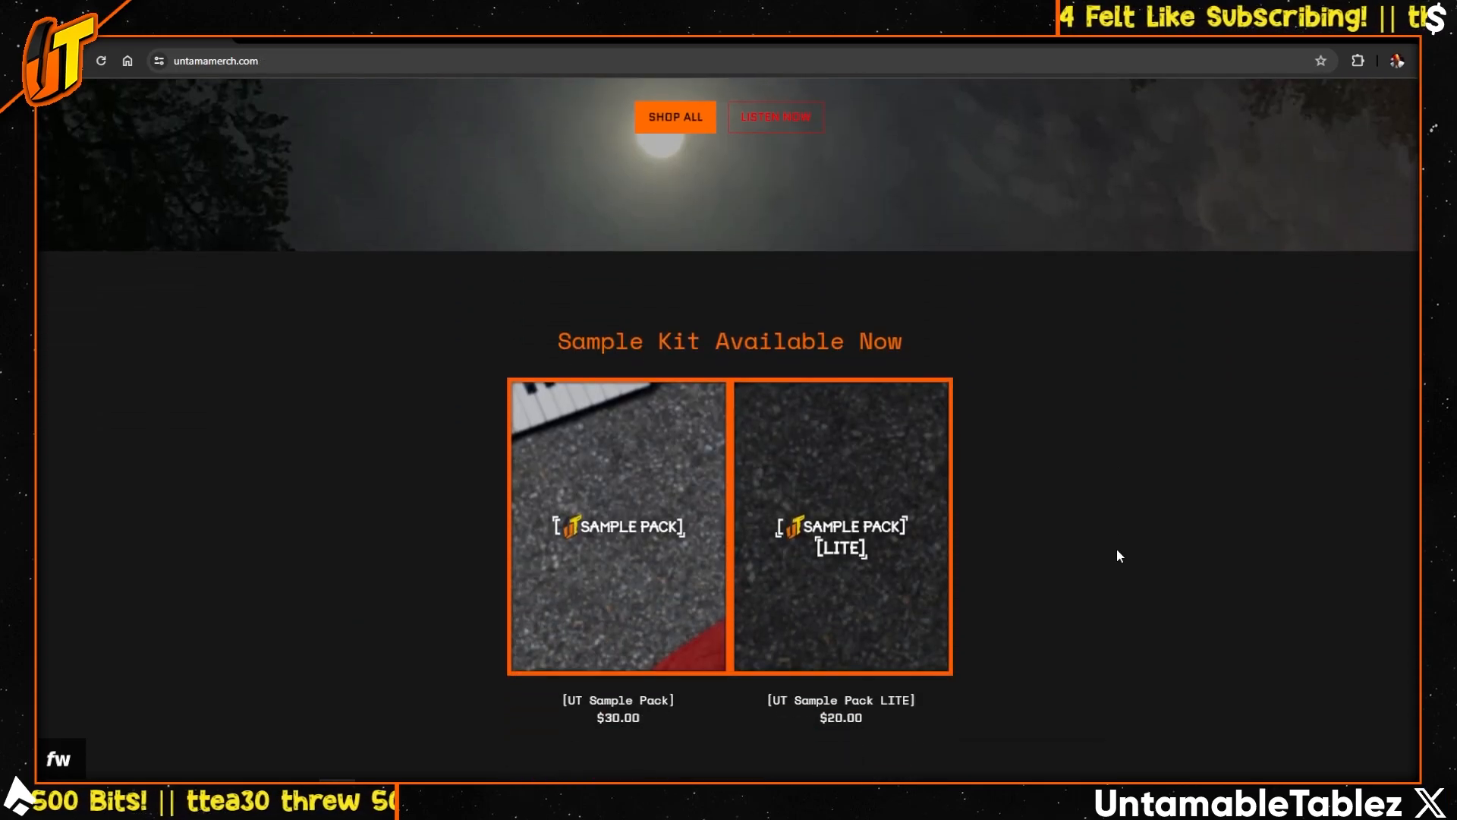
# - Open the full Classic Collection from the store's home page
pyautogui.scroll(-3, 1118, 551)
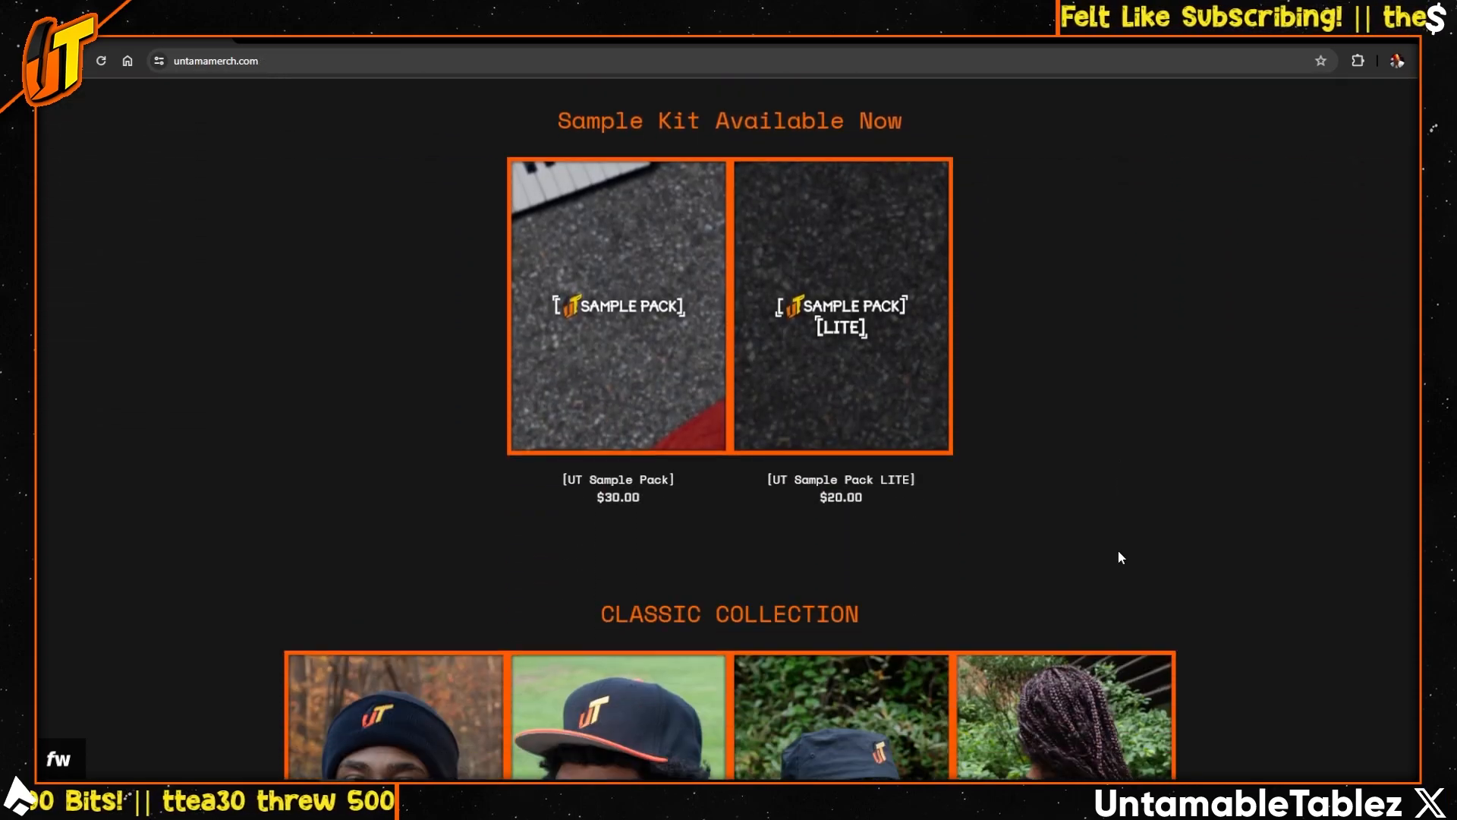
pyautogui.scroll(-5, 1121, 558)
pyautogui.click(726, 679)
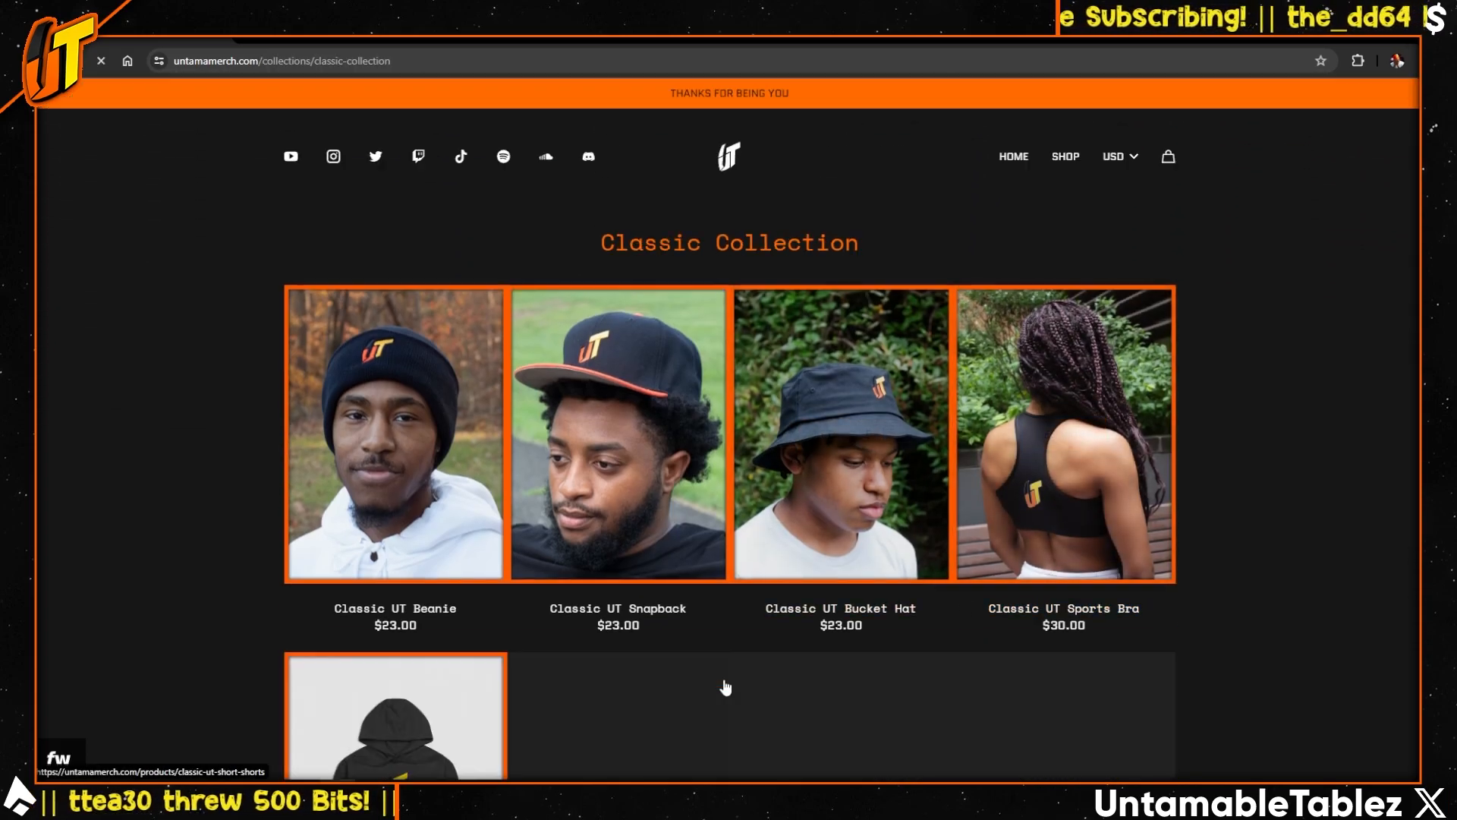
# - Browse the Classic Collection's hats, clothing and paisley bandanas
pyautogui.scroll(-4, 693, 595)
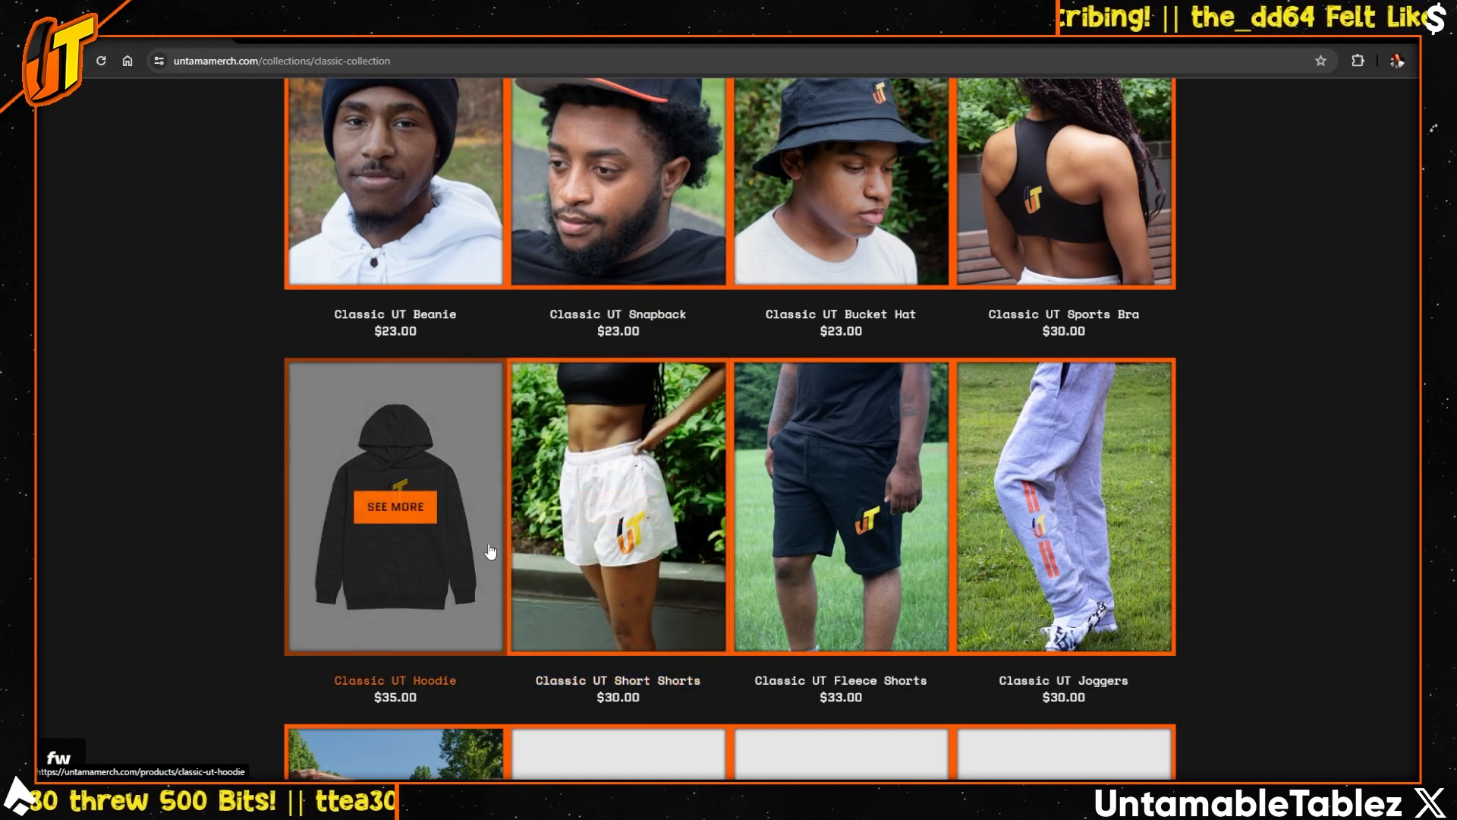
pyautogui.scroll(-6, 969, 544)
pyautogui.scroll(-2, 499, 401)
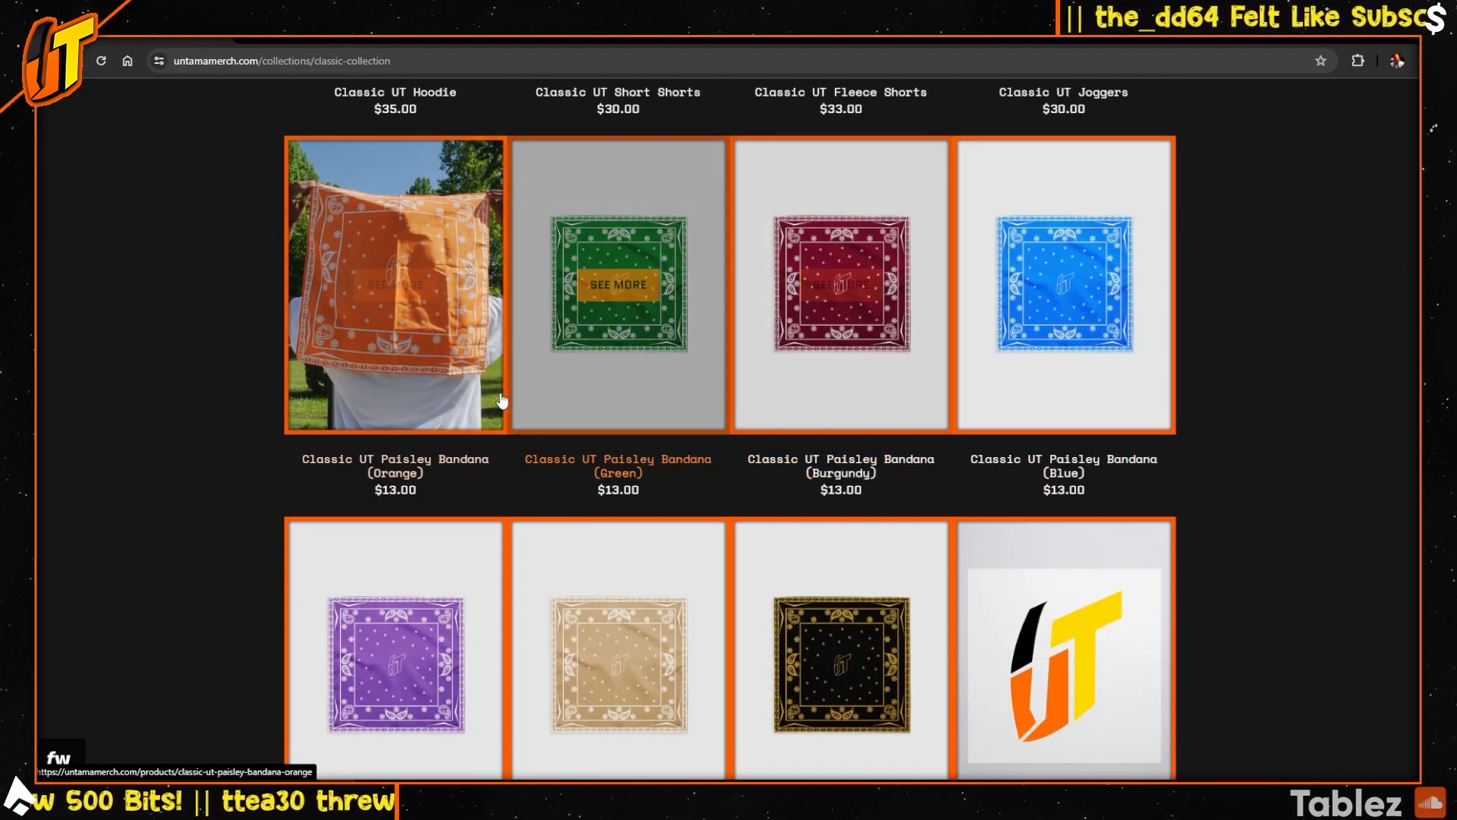
pyautogui.scroll(-4, 940, 524)
pyautogui.scroll(14, 939, 524)
pyautogui.scroll(-2, 920, 500)
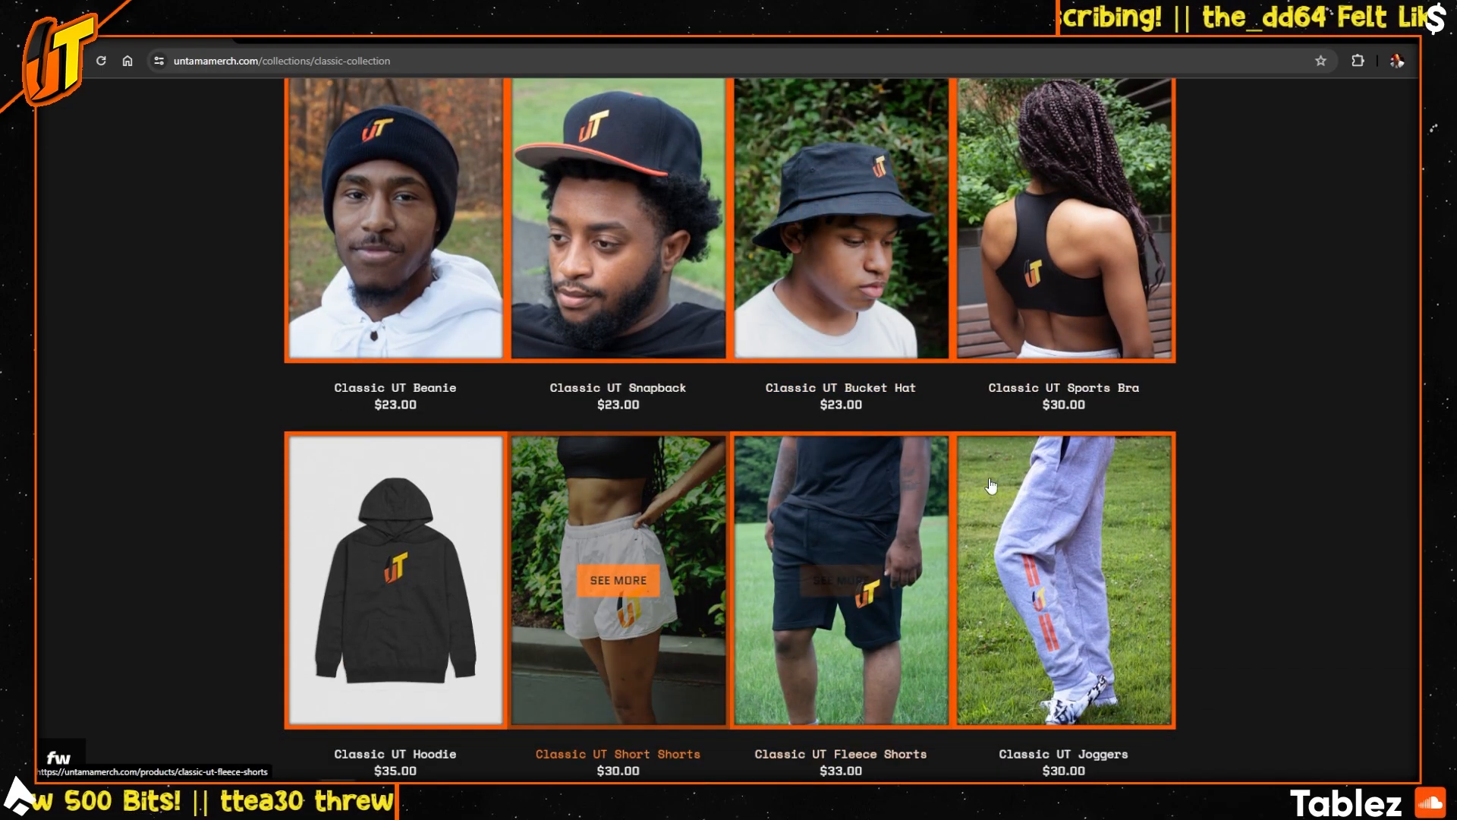